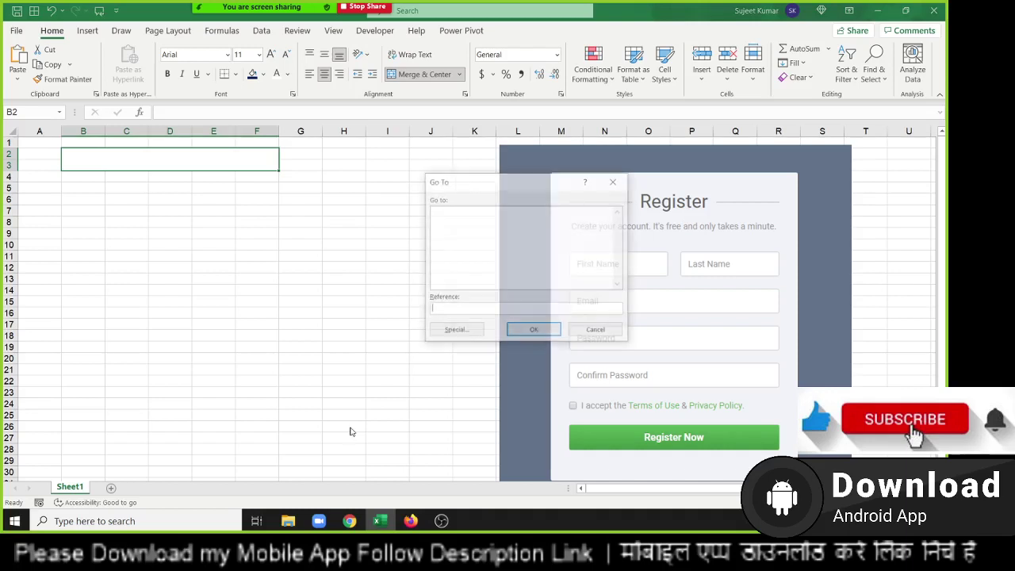
Dismiss the Go To dialog and enter the heading 'Register' in the merged B2:F3 block.
{"action": "key", "text": "Escape"}
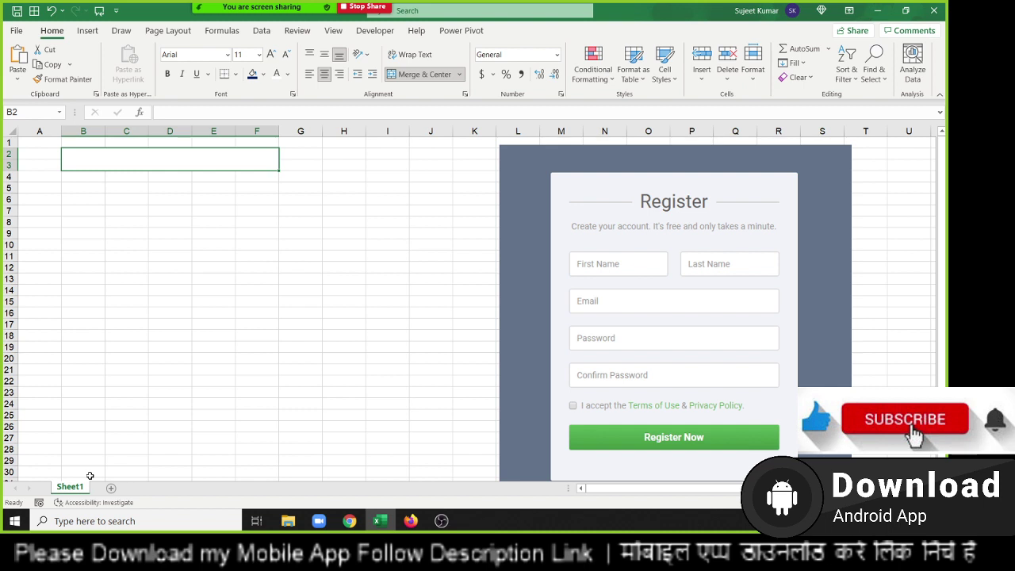
{"action": "type", "text": "Re"}
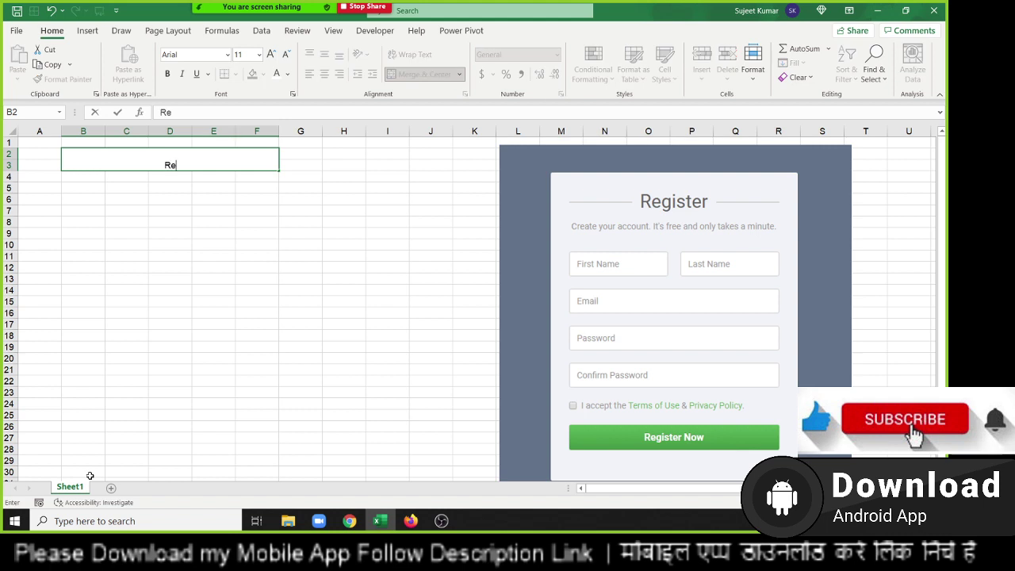
{"action": "type", "text": "gi"}
{"action": "type", "text": "ster"}
{"action": "key", "text": "Return"}
{"action": "key", "text": "Up"}
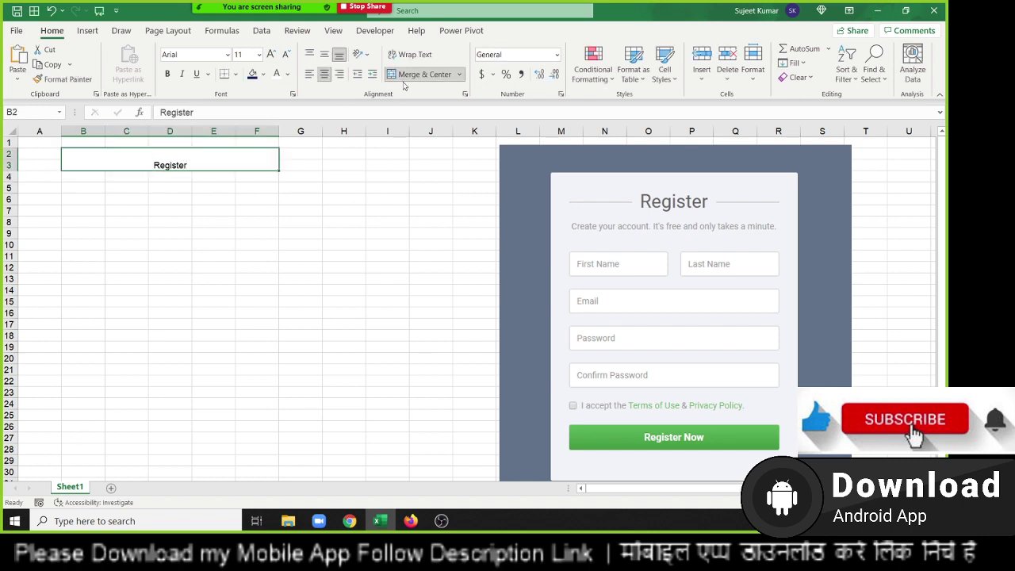
Increase the Register heading's font size step by step up to 24.
{"action": "left_click", "coordinate": [410, 55]}
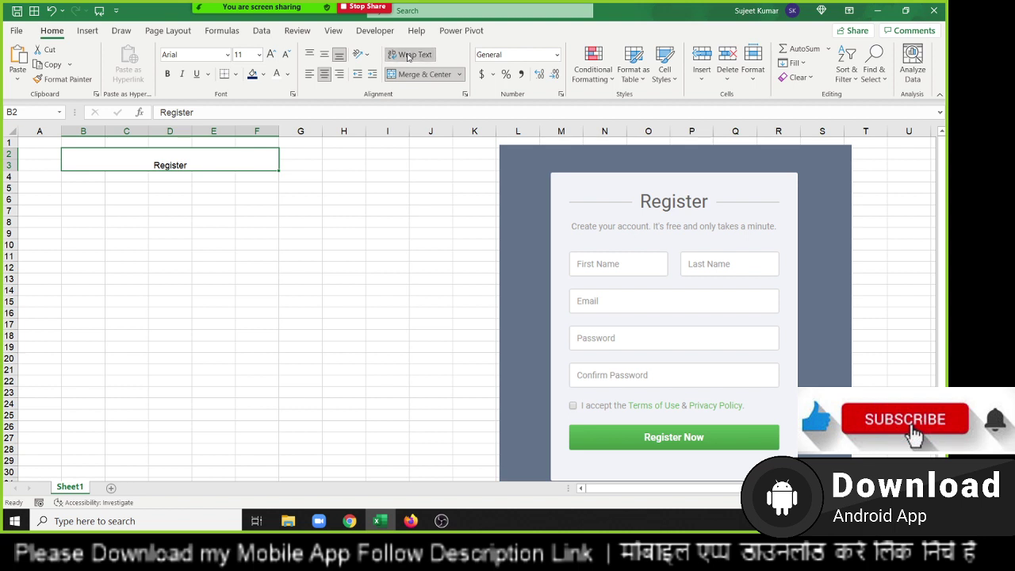
{"action": "left_click", "coordinate": [271, 54]}
{"action": "left_click", "coordinate": [271, 55]}
{"action": "left_click", "coordinate": [271, 55]}
{"action": "left_click", "coordinate": [272, 55]}
{"action": "left_click", "coordinate": [272, 56]}
{"action": "left_click", "coordinate": [272, 56]}
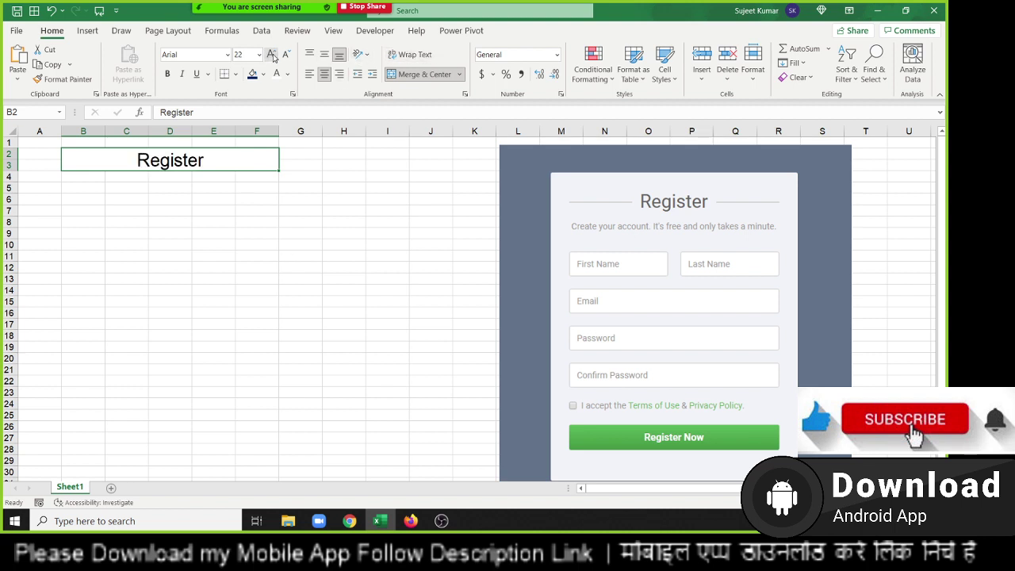
{"action": "left_click", "coordinate": [272, 56]}
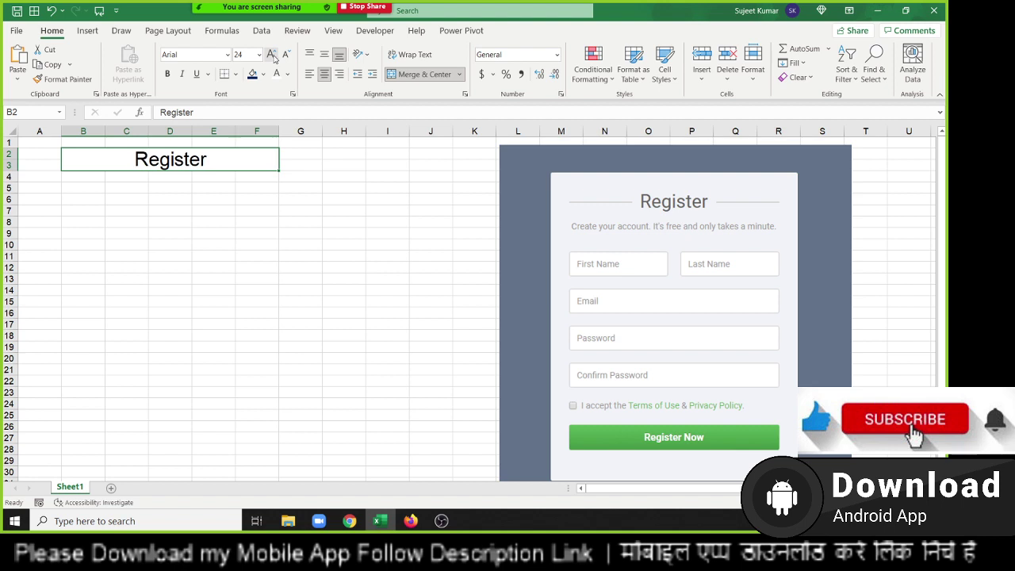
Add dashes and underscores before 'Register', then delete them, leaving the heading unchanged.
{"action": "double_click", "coordinate": [131, 161]}
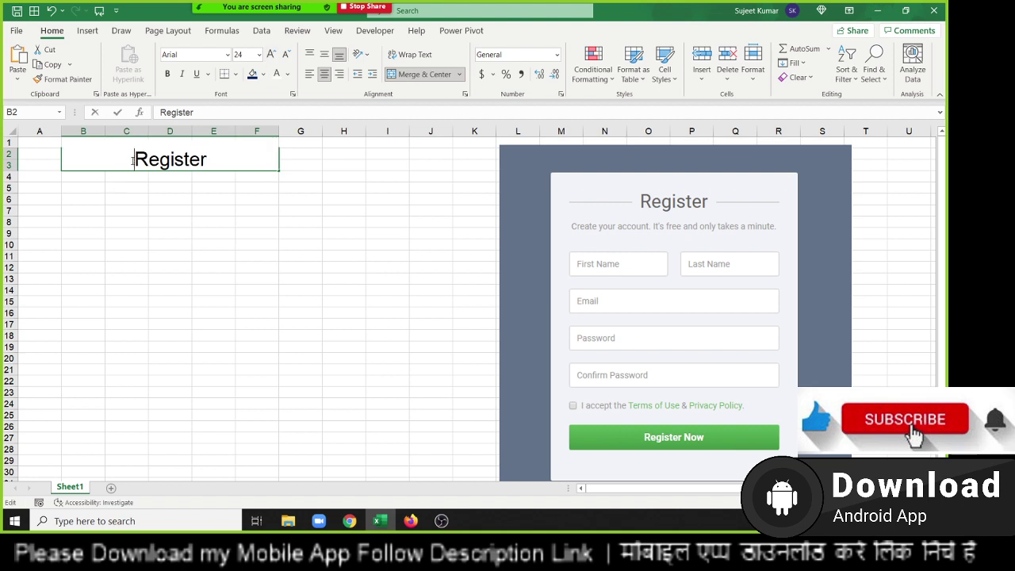
{"action": "left_click", "coordinate": [167, 215]}
{"action": "left_click", "coordinate": [137, 163]}
{"action": "double_click", "coordinate": [135, 160]}
{"action": "type", "text": "--"}
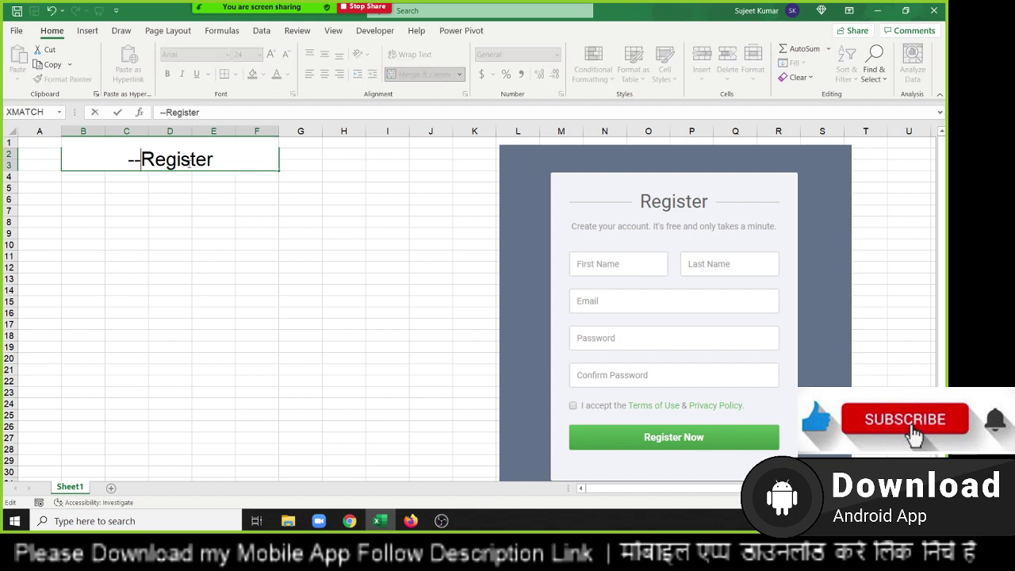
{"action": "type", "text": "----"}
{"action": "key", "text": "BackSpace"}
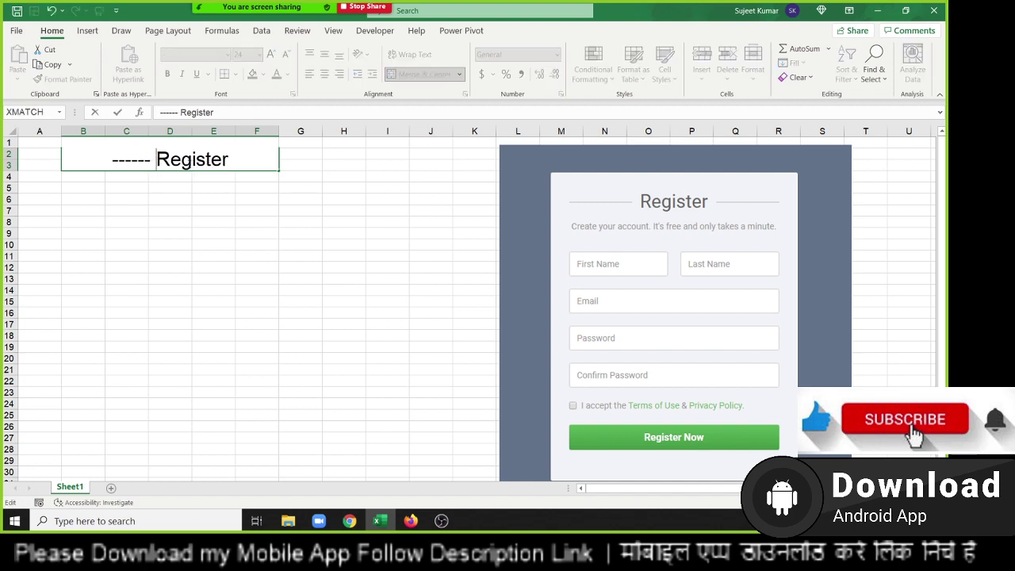
{"action": "key", "text": "BackSpace"}
{"action": "key", "text": "BackSpace"}
{"action": "key", "text": "BackSpace"}
{"action": "key", "text": "BackSpace"}
{"action": "key", "text": "Escape"}
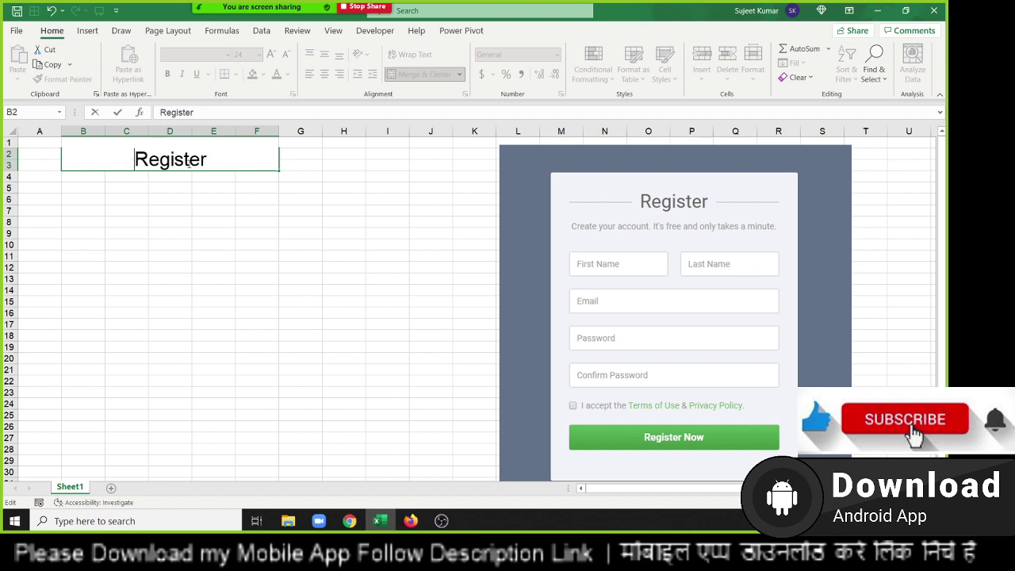
{"action": "type", "text": "___"}
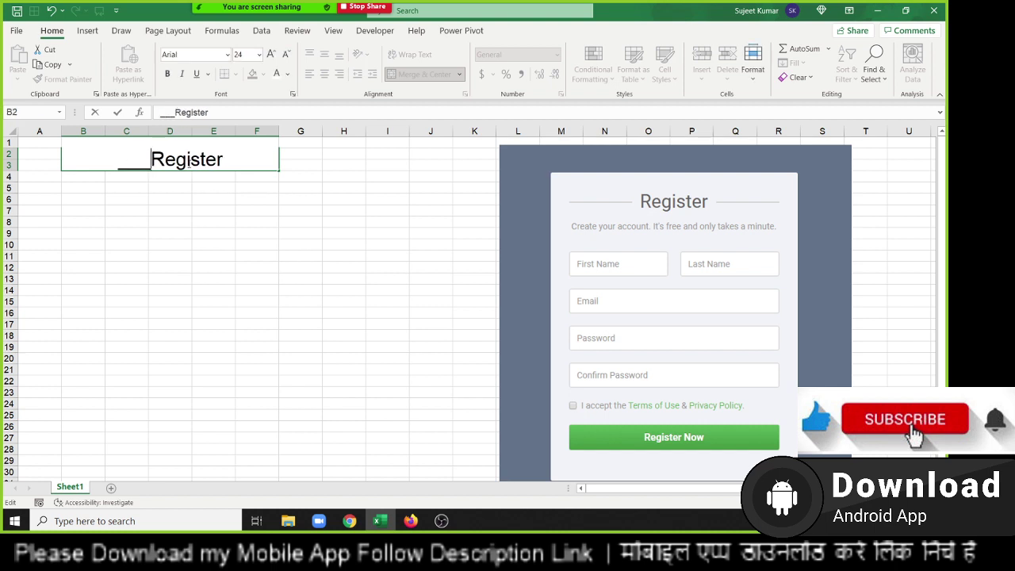
{"action": "key", "text": "BackSpace"}
{"action": "key", "text": "BackSpace"}
{"action": "key", "text": "BackSpace"}
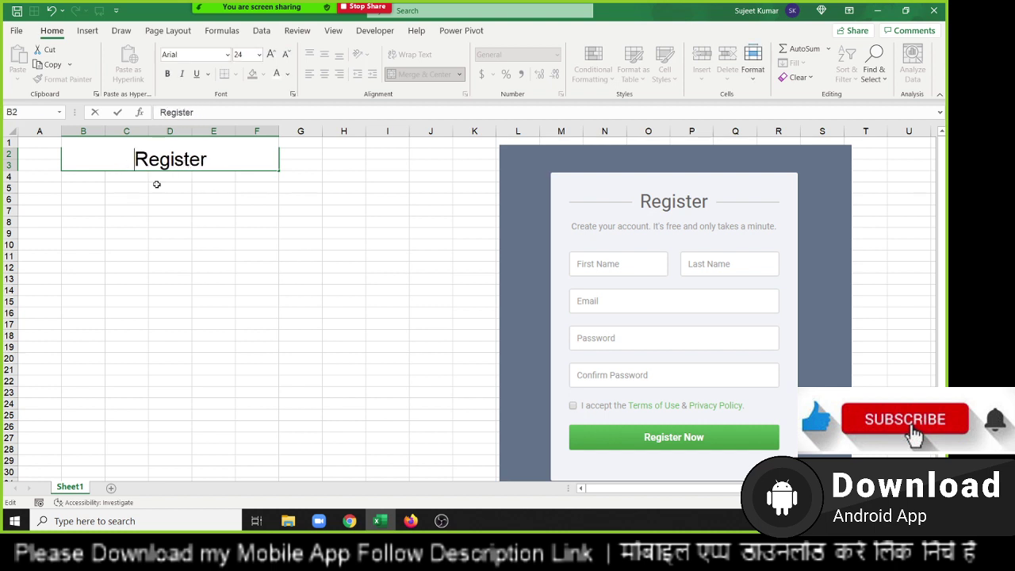
{"action": "left_click", "coordinate": [166, 211]}
{"action": "left_click", "coordinate": [150, 162]}
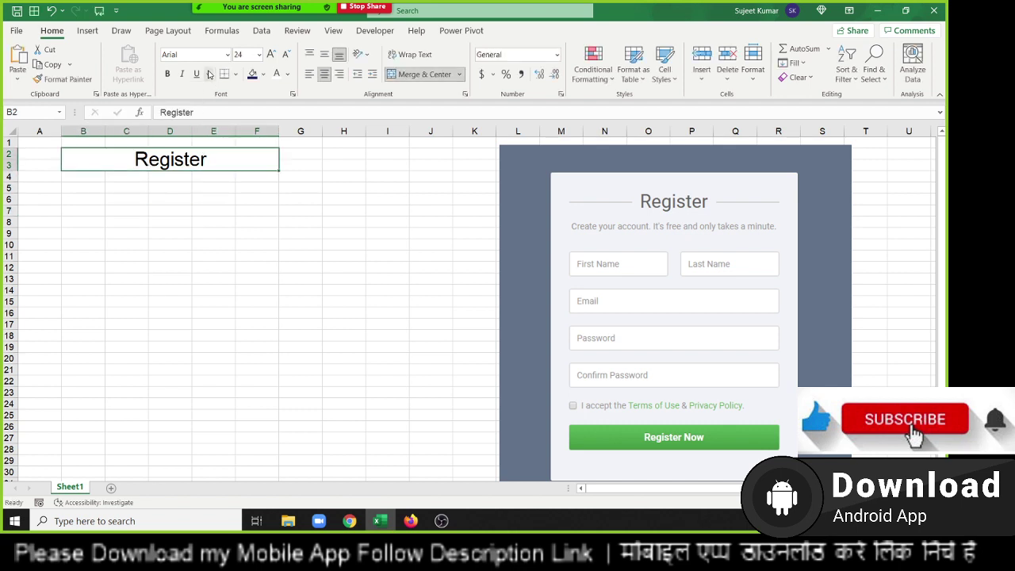
Draw a short straight line shape across row 2 left of the Register heading.
{"action": "left_click", "coordinate": [87, 35]}
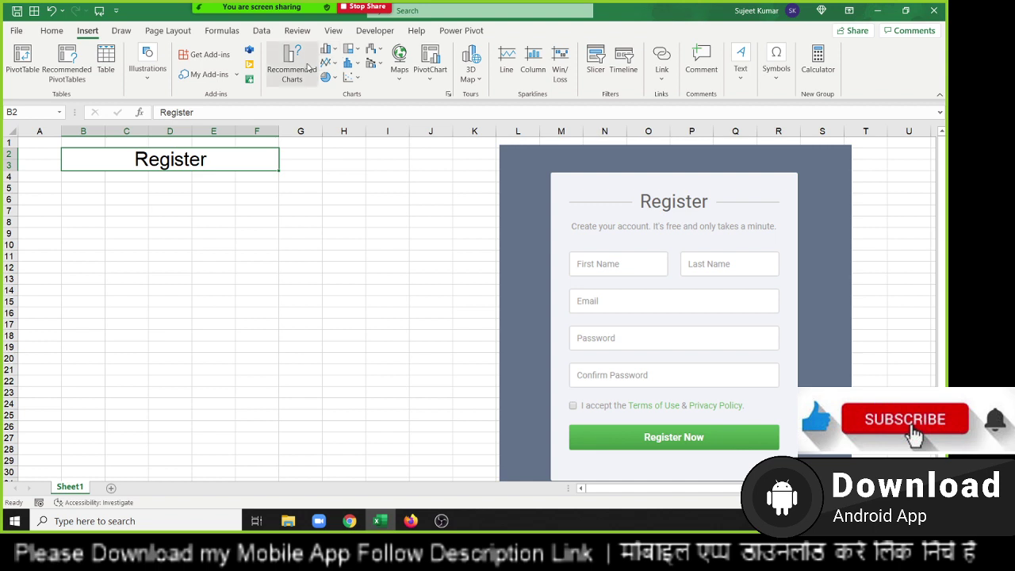
{"action": "left_click", "coordinate": [162, 71]}
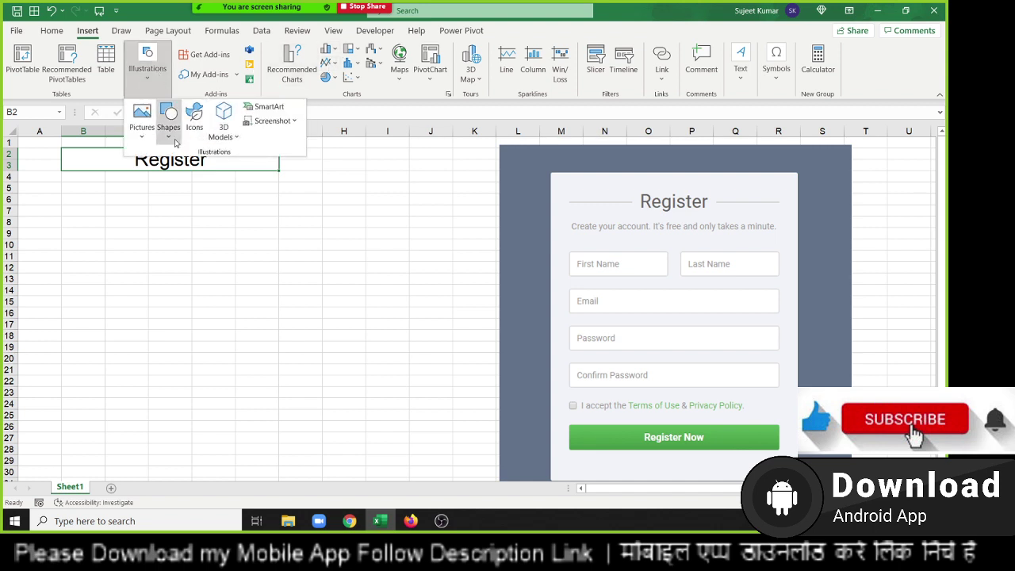
{"action": "left_click", "coordinate": [171, 141]}
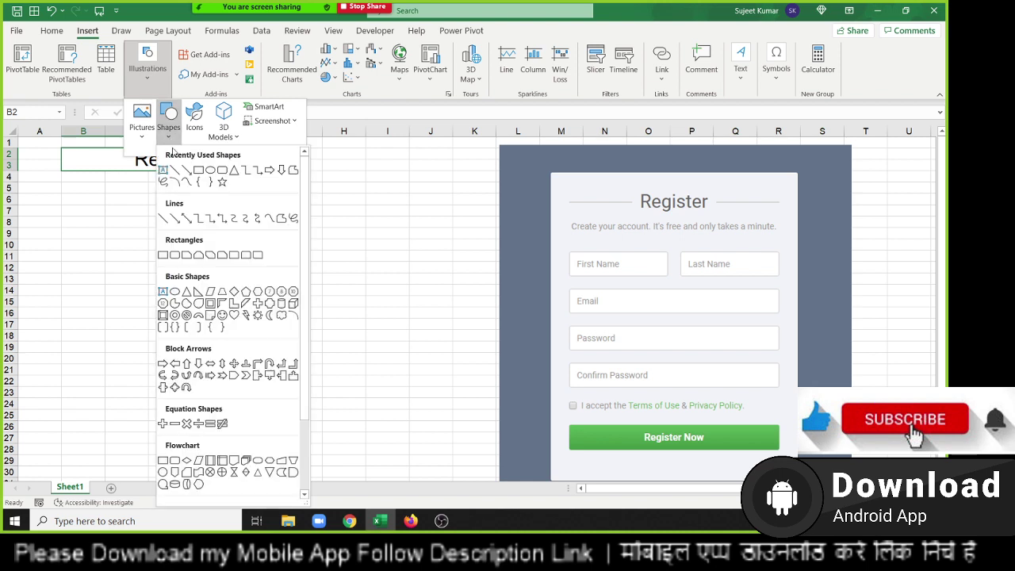
{"action": "left_click", "coordinate": [178, 172]}
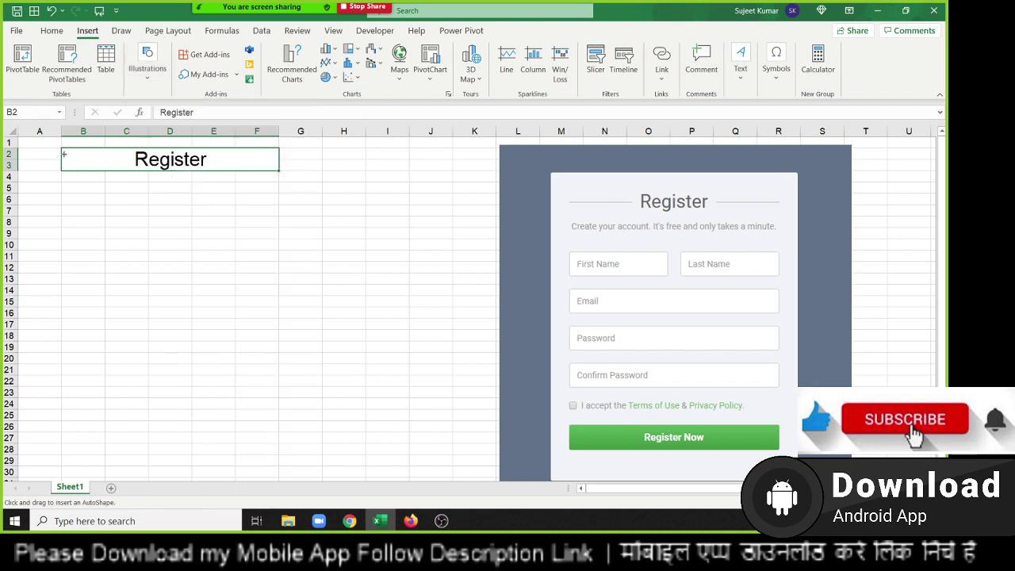
{"action": "left_click_drag", "start_coordinate": [64, 155], "coordinate": [131, 156]}
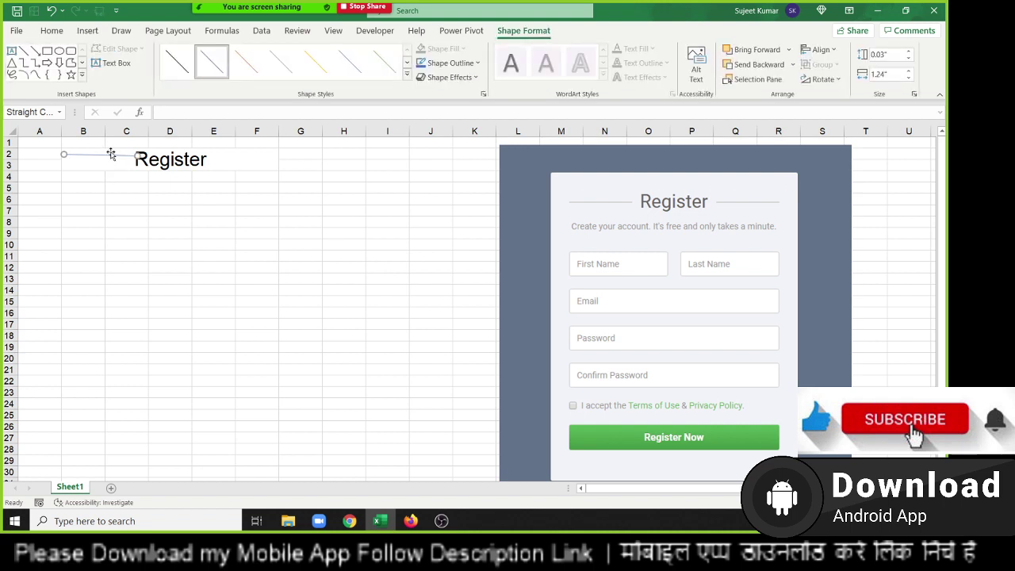
{"action": "left_click", "coordinate": [108, 152]}
Type 'Create your account. It's Free and only takes a minute' into cell B4.
{"action": "left_click", "coordinate": [120, 220]}
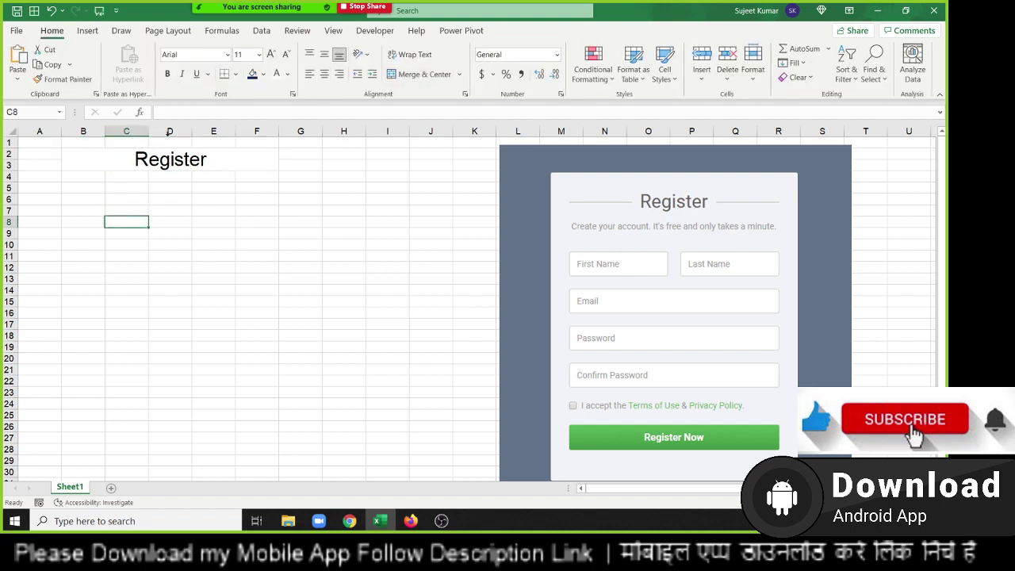
{"action": "left_click", "coordinate": [169, 132]}
{"action": "left_click", "coordinate": [72, 185]}
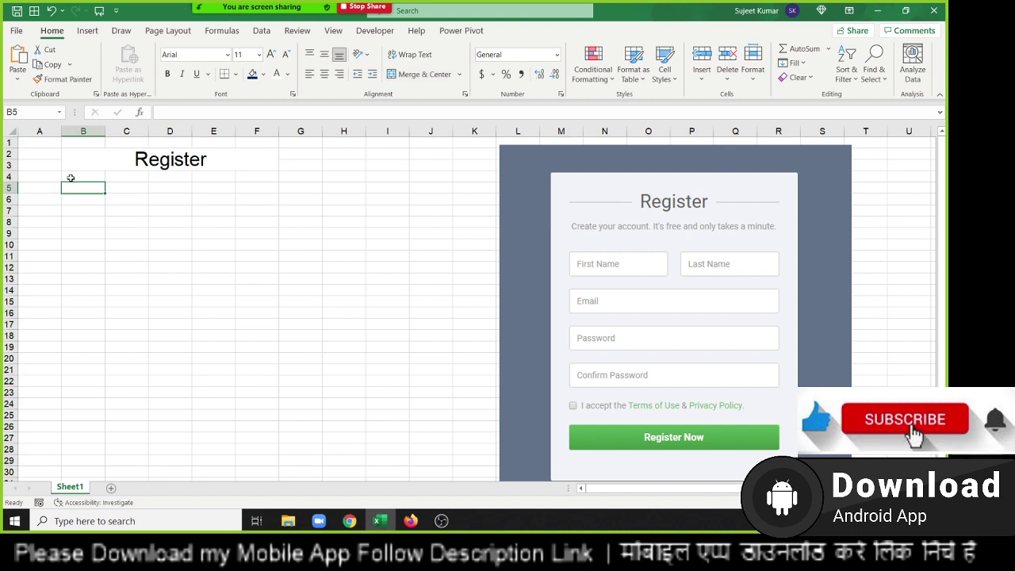
{"action": "left_click", "coordinate": [75, 178]}
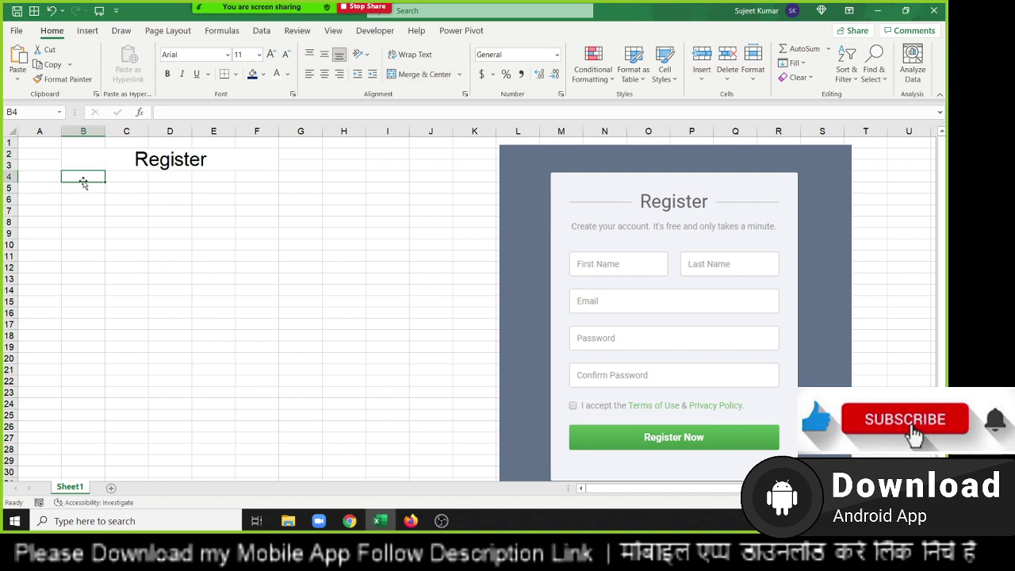
{"action": "type", "text": "Cr"}
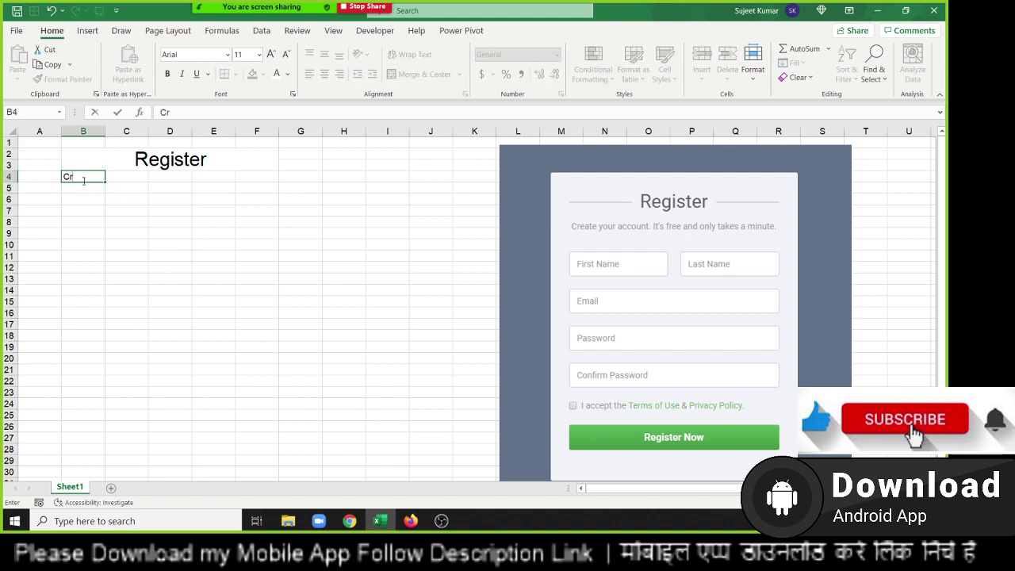
{"action": "type", "text": "eate "}
{"action": "type", "text": "your account. It's Free a"}
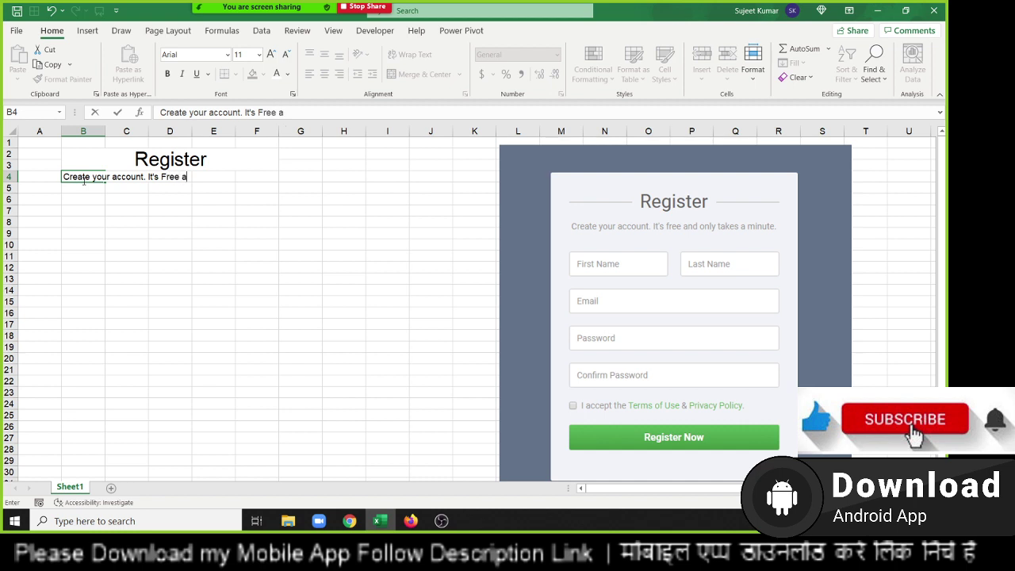
{"action": "type", "text": "d only ta"}
{"action": "type", "text": "kes a "}
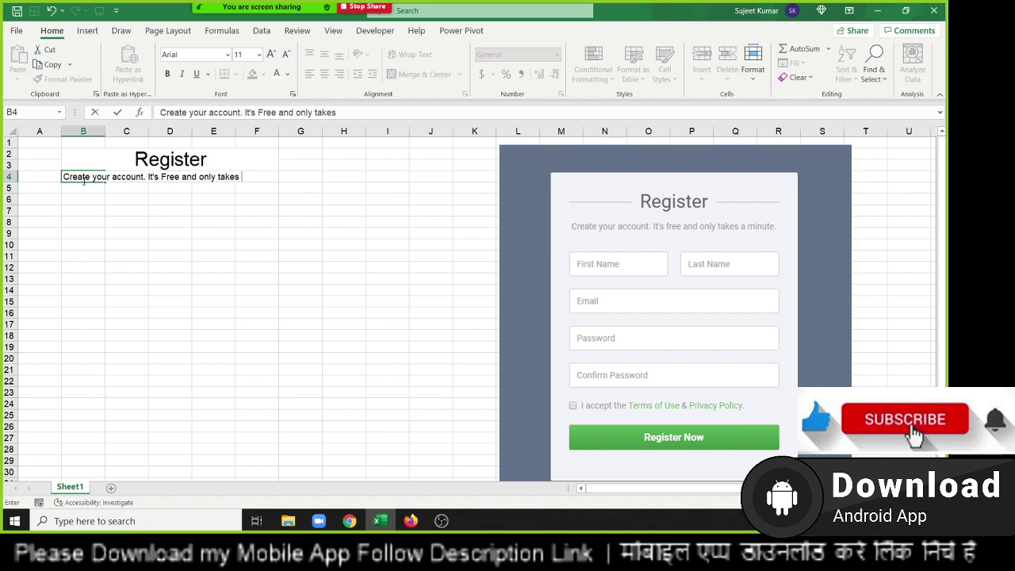
{"action": "type", "text": "minute"}
Commit the B4 subtitle and allow the first three Zoom participants to record.
{"action": "left_click", "coordinate": [156, 208]}
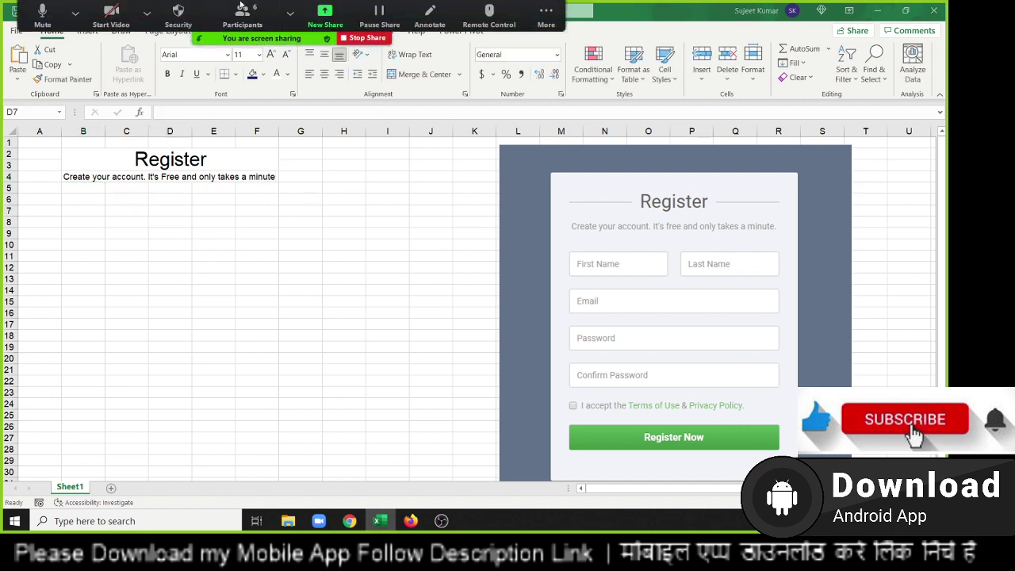
{"action": "left_click", "coordinate": [242, 11]}
{"action": "left_click", "coordinate": [565, 201]}
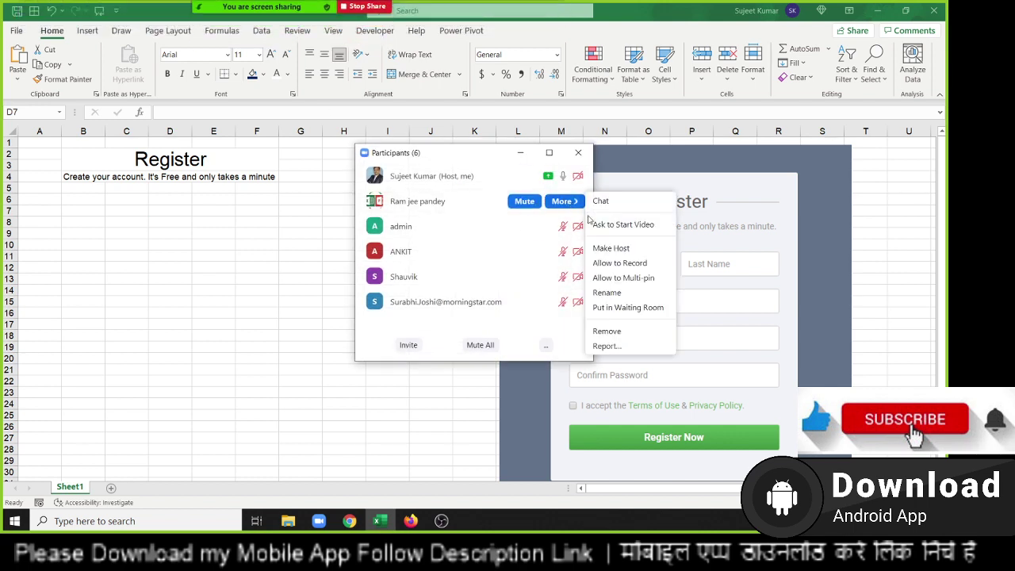
{"action": "left_click", "coordinate": [616, 264]}
{"action": "left_click", "coordinate": [564, 226]}
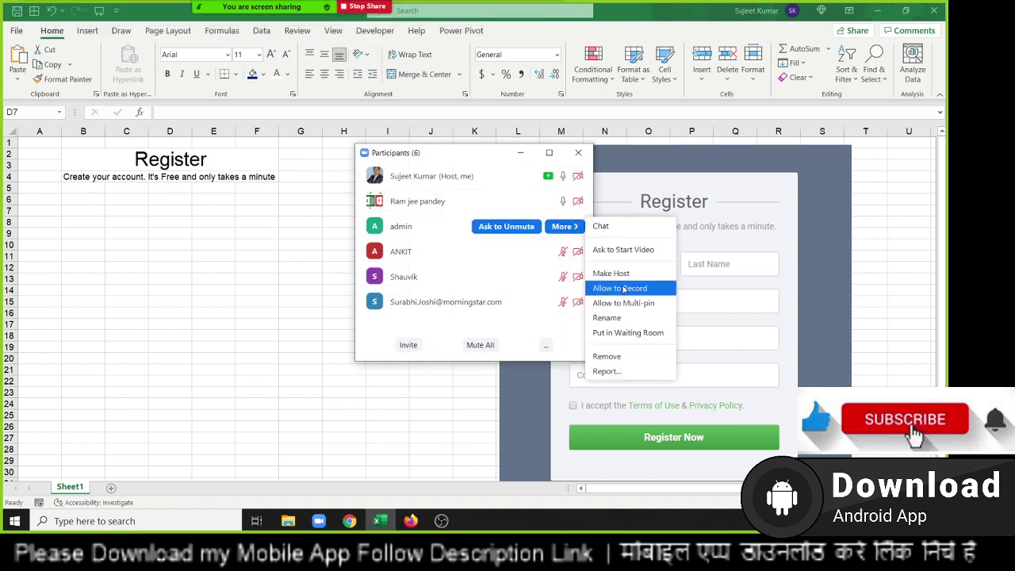
{"action": "left_click", "coordinate": [623, 289]}
{"action": "left_click", "coordinate": [564, 251]}
{"action": "left_click", "coordinate": [619, 316]}
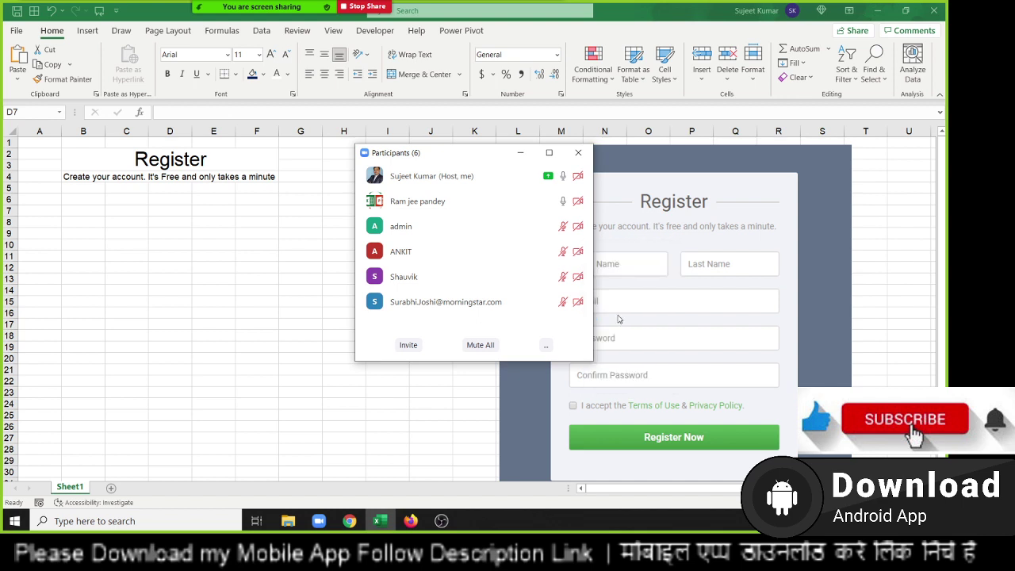
Allow the fourth and last participants to record, then close the participants list.
{"action": "left_click", "coordinate": [564, 251]}
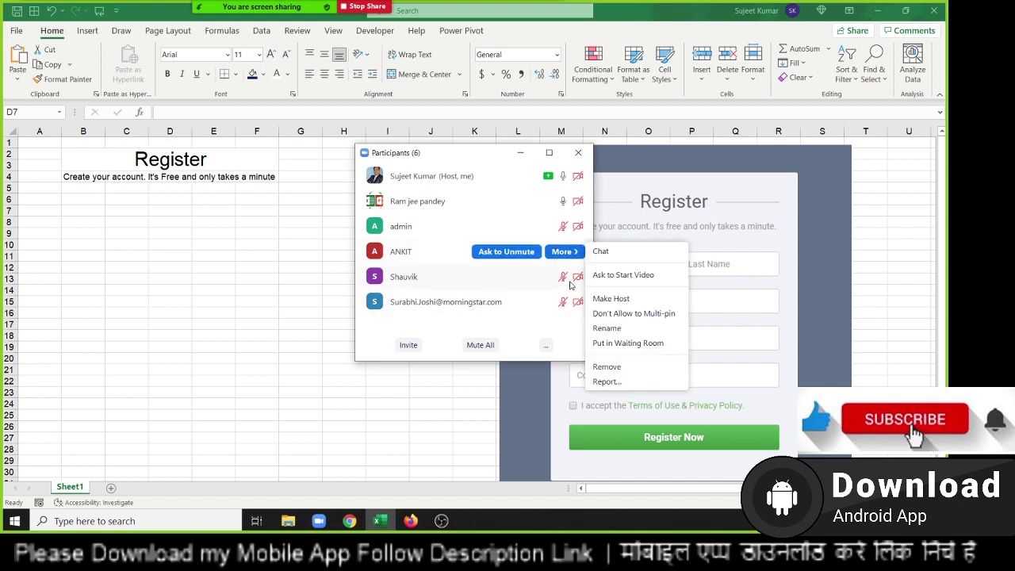
{"action": "left_click", "coordinate": [571, 284]}
{"action": "left_click", "coordinate": [572, 284]}
{"action": "left_click", "coordinate": [619, 338]}
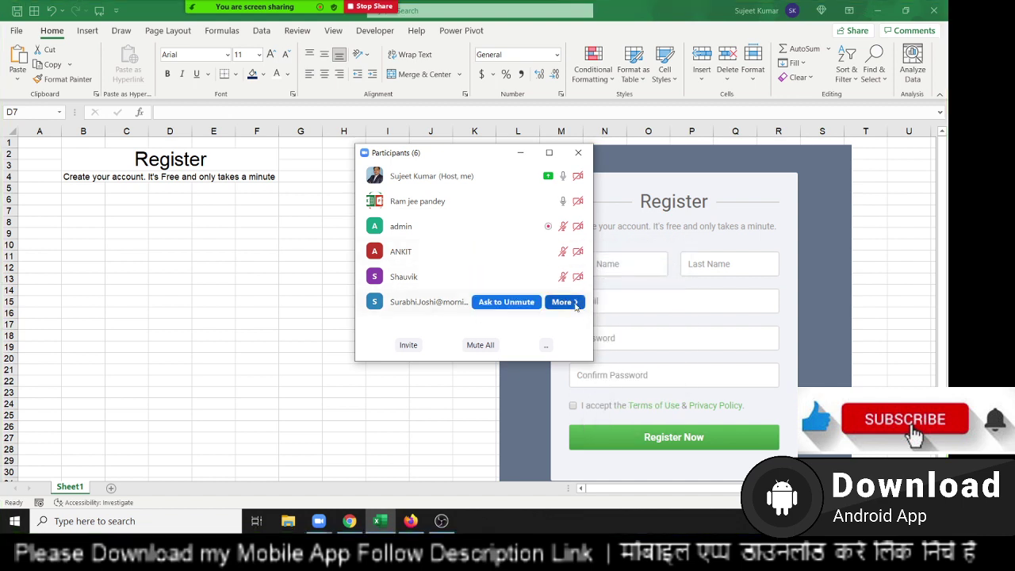
{"action": "left_click", "coordinate": [564, 302]}
{"action": "left_click", "coordinate": [618, 364]}
{"action": "left_click", "coordinate": [578, 153]}
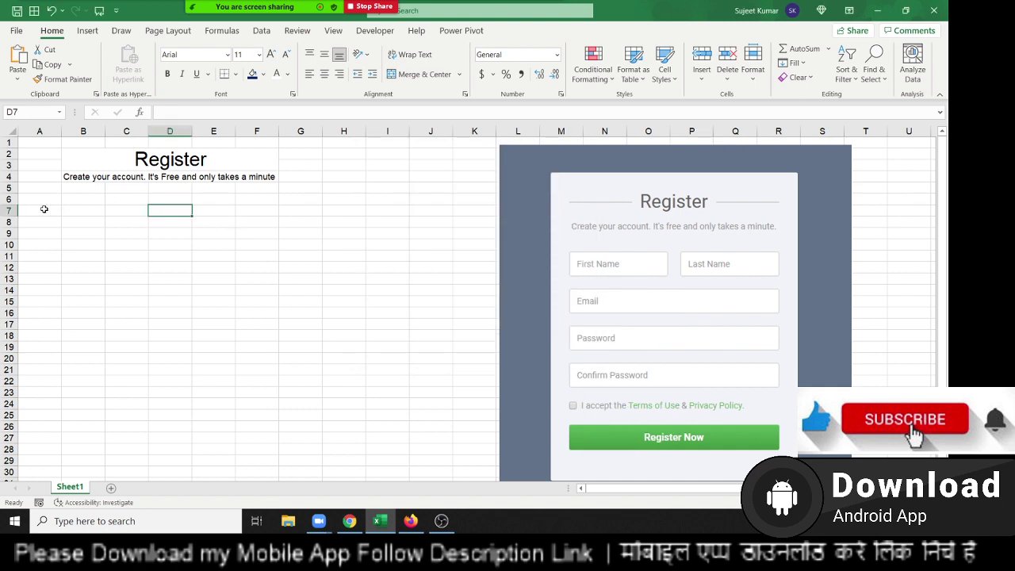
Make row 6 taller, to a height of 21.
{"action": "left_click_drag", "start_coordinate": [9, 205], "coordinate": [10, 216]}
{"action": "left_click", "coordinate": [9, 206]}
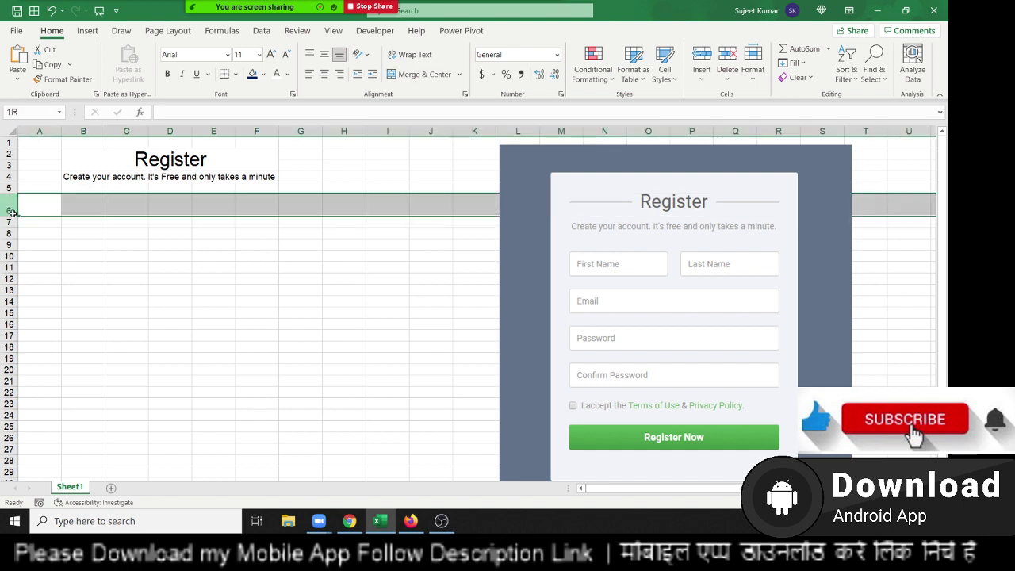
{"action": "left_click", "coordinate": [122, 225]}
Widen column B to about 21.90 and column D to 21.40 for the name boxes.
{"action": "left_click", "coordinate": [87, 203]}
{"action": "mouse_move", "coordinate": [105, 132]}
{"action": "left_mouse_down"}
{"action": "mouse_move", "coordinate": [196, 139]}
{"action": "mouse_move", "coordinate": [188, 143]}
{"action": "left_mouse_up"}
{"action": "left_click", "coordinate": [191, 200]}
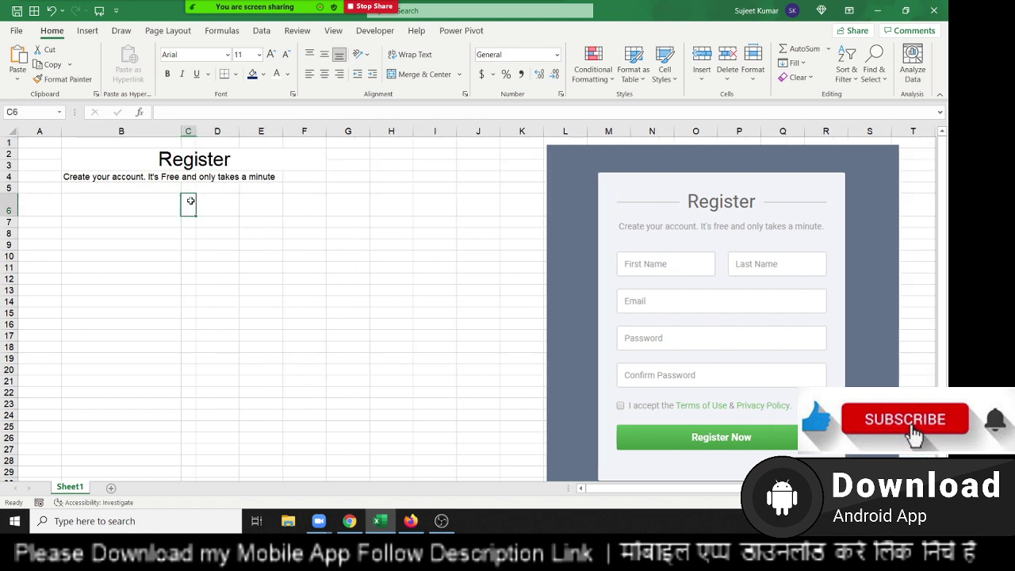
{"action": "left_click", "coordinate": [214, 204]}
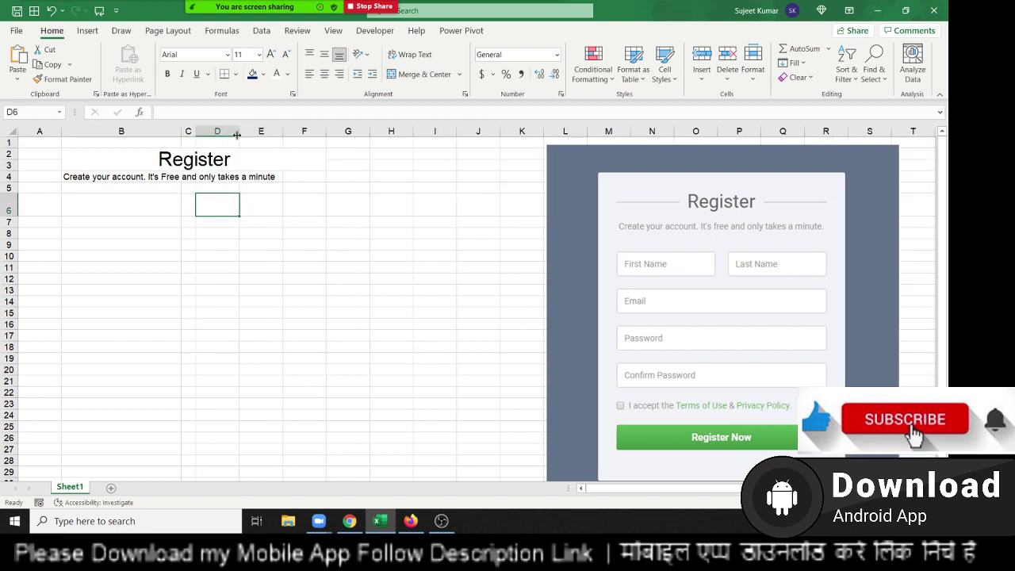
{"action": "left_click_drag", "start_coordinate": [238, 136], "coordinate": [304, 135]}
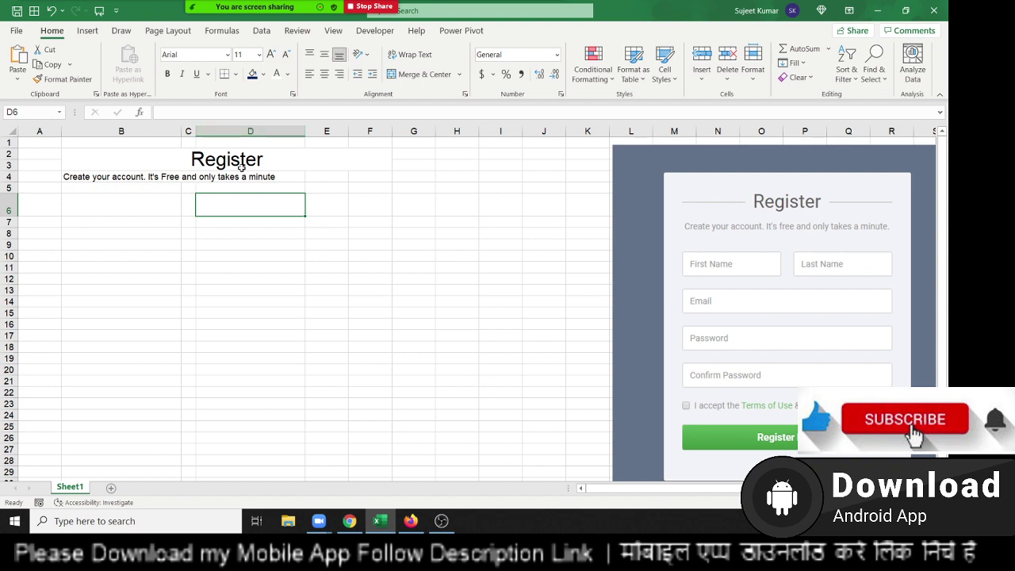
Make row 8 taller and put an outside border around B8:D8.
{"action": "left_click", "coordinate": [136, 245]}
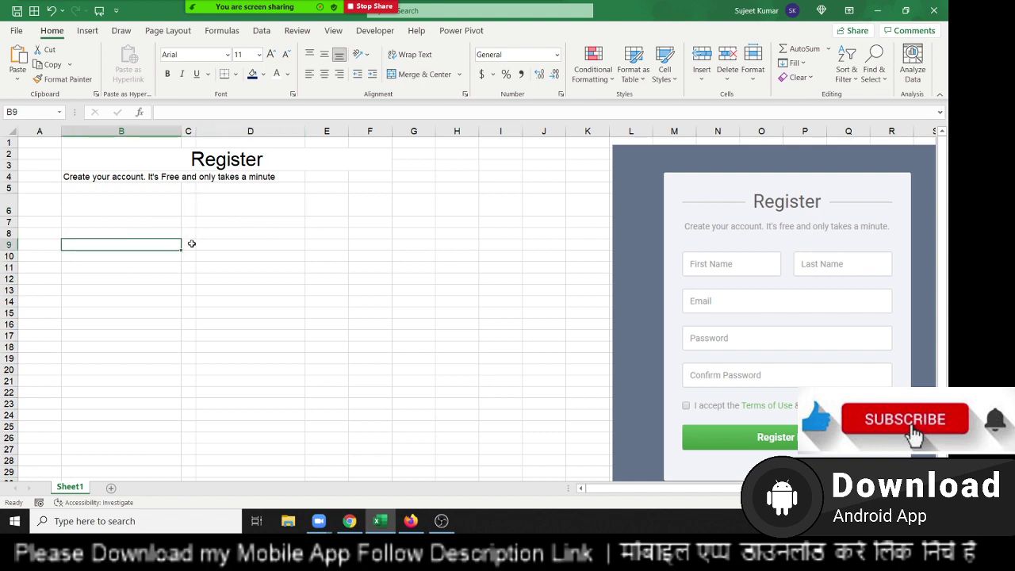
{"action": "left_click_drag", "start_coordinate": [12, 238], "coordinate": [12, 250]}
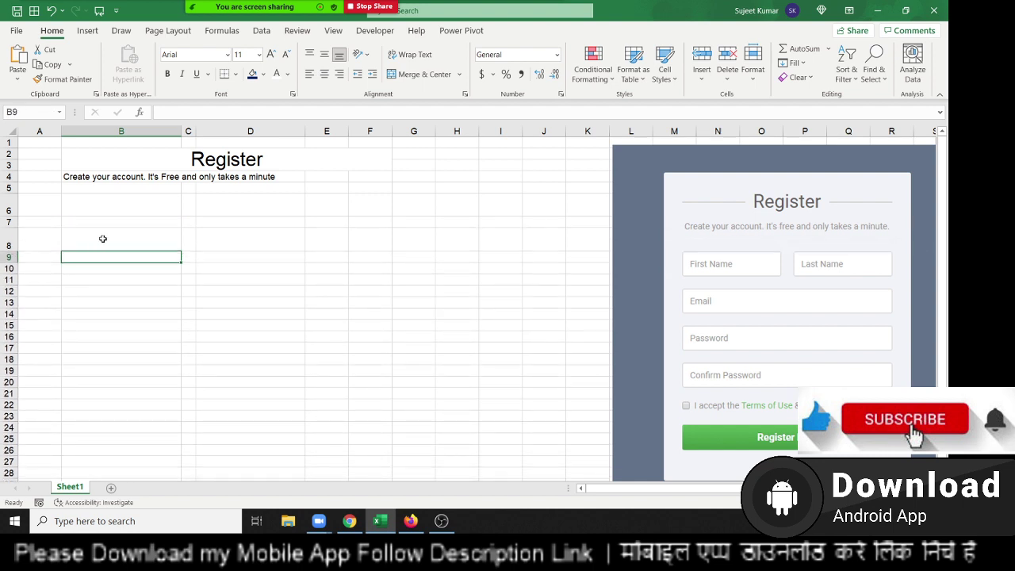
{"action": "left_click_drag", "start_coordinate": [102, 239], "coordinate": [246, 239]}
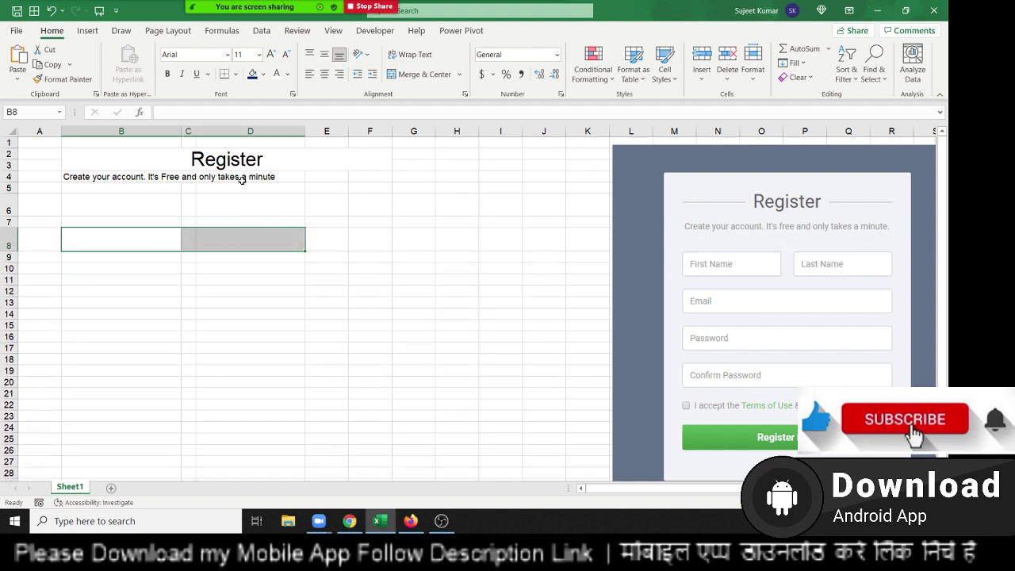
{"action": "left_click", "coordinate": [236, 73]}
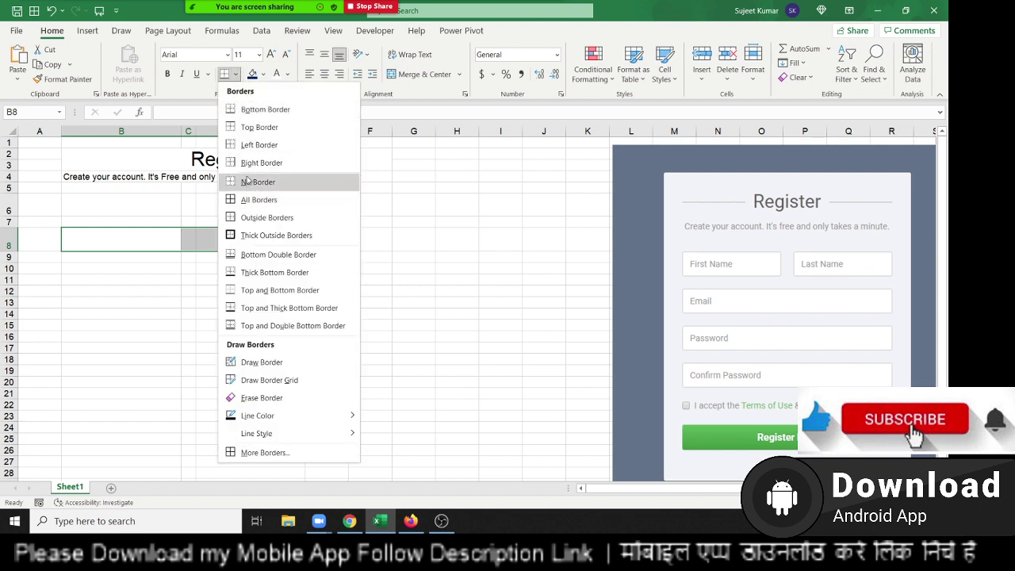
{"action": "left_click", "coordinate": [249, 220]}
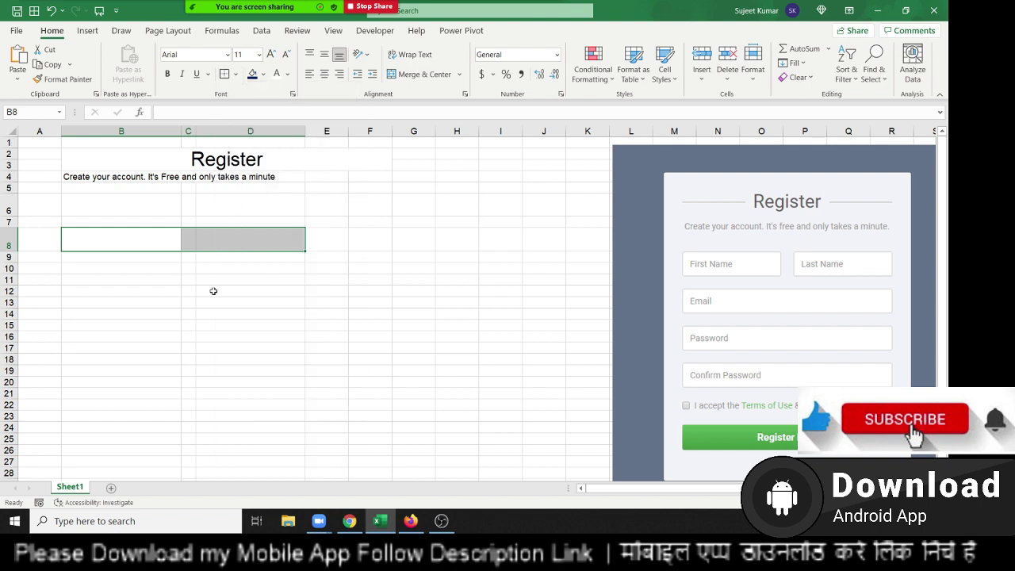
{"action": "left_click", "coordinate": [214, 291]}
Fill cell B6 with white and make row 10 taller for another field.
{"action": "left_click", "coordinate": [134, 203]}
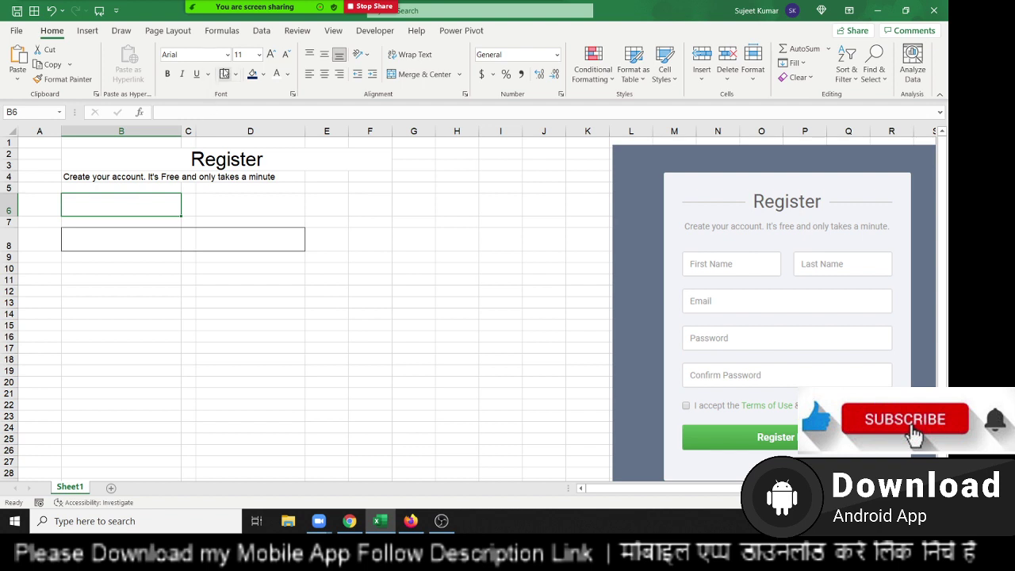
{"action": "left_click", "coordinate": [233, 211]}
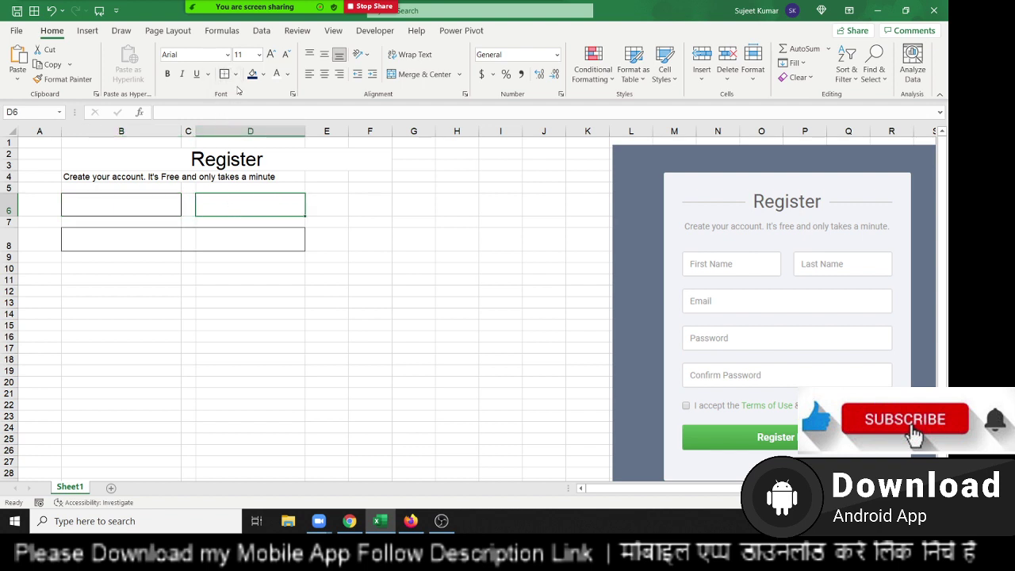
{"action": "left_click", "coordinate": [138, 207]}
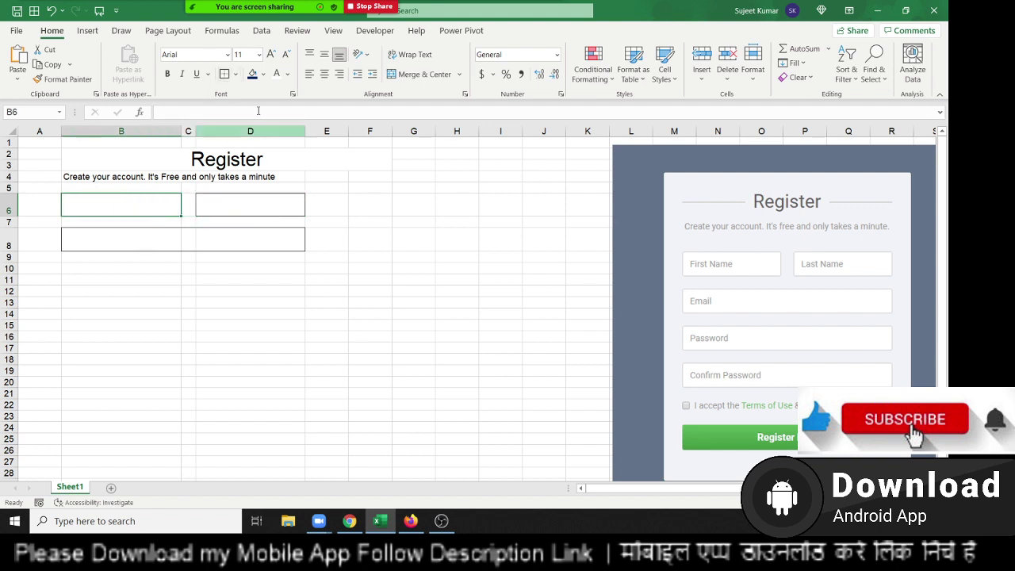
{"action": "left_click", "coordinate": [264, 75]}
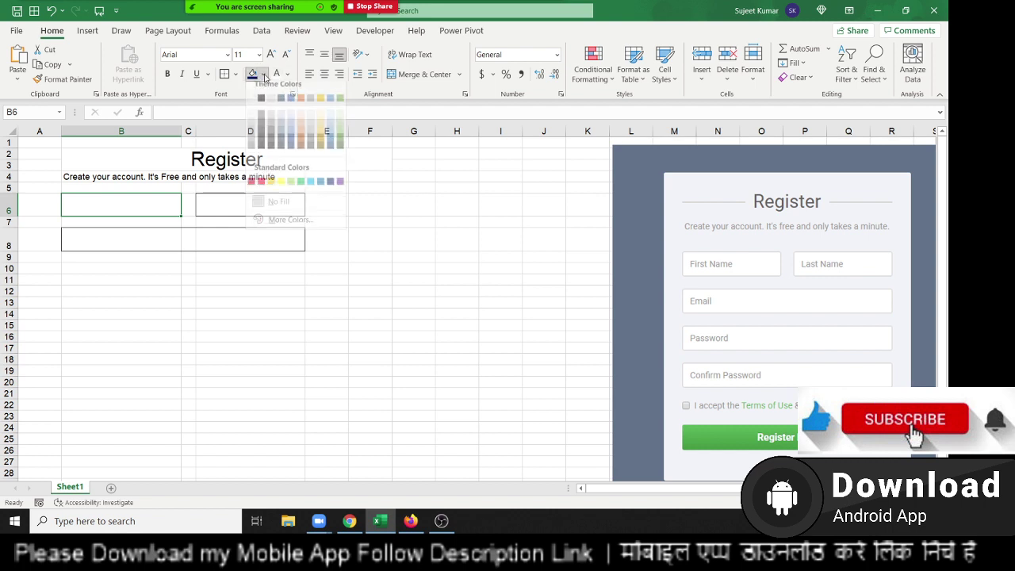
{"action": "left_click", "coordinate": [252, 118]}
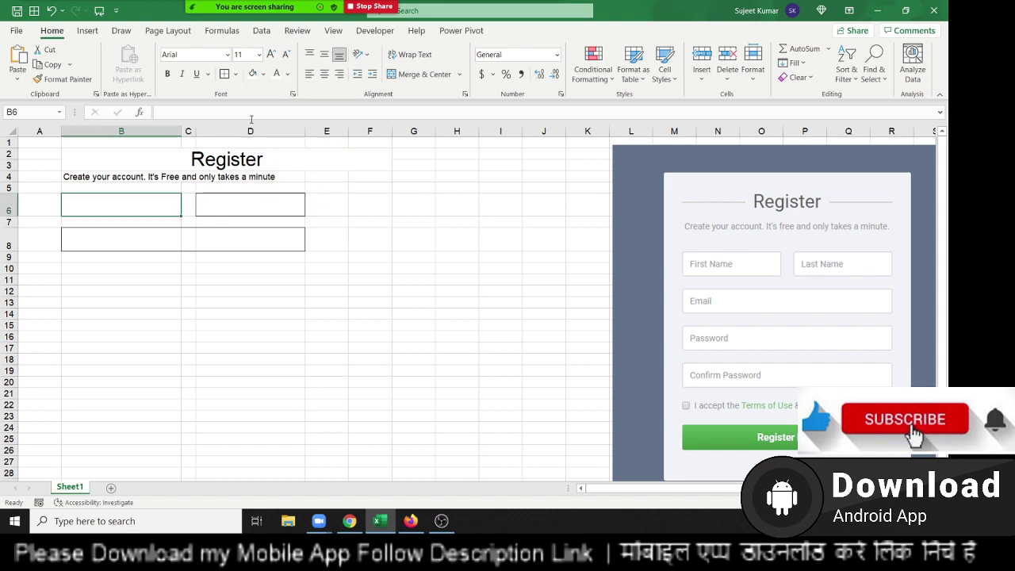
{"action": "left_click", "coordinate": [243, 204]}
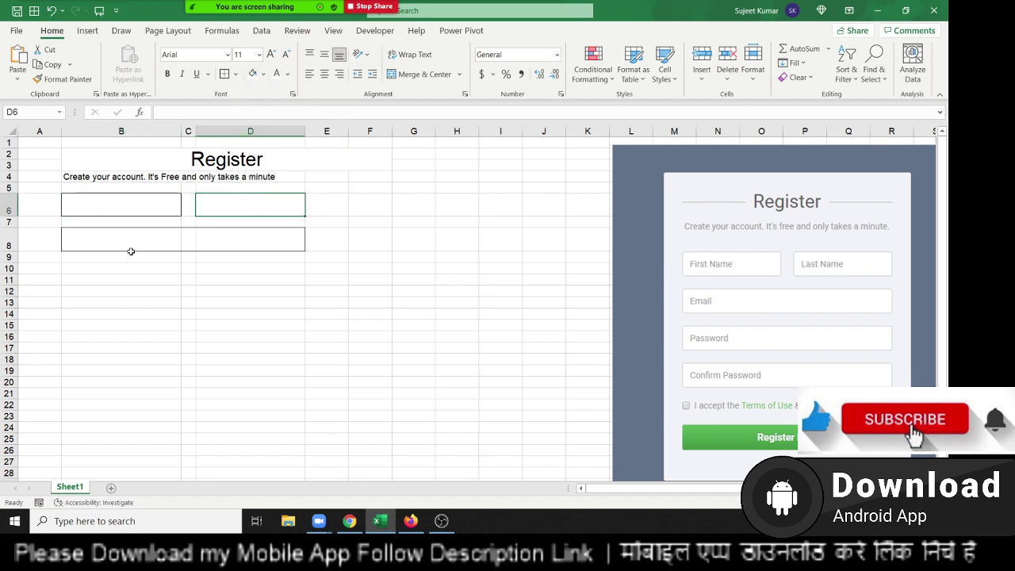
{"action": "left_click_drag", "start_coordinate": [129, 247], "coordinate": [232, 242]}
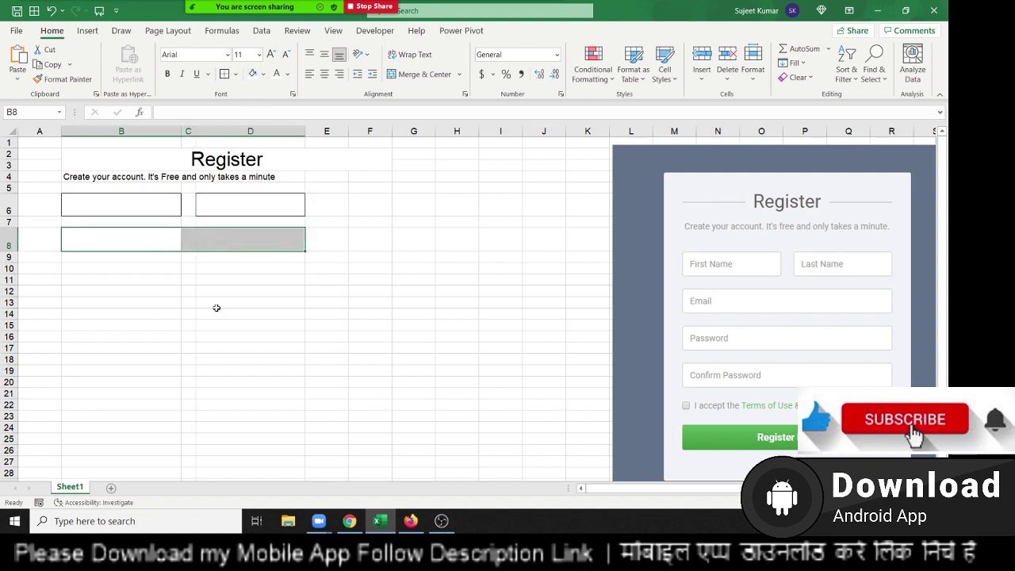
{"action": "left_click", "coordinate": [187, 240]}
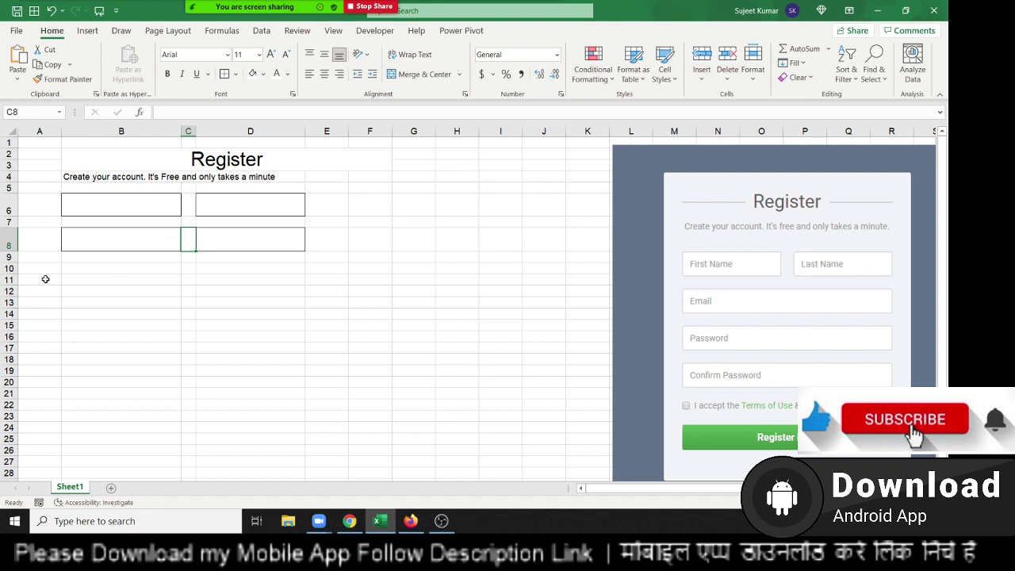
{"action": "left_click_drag", "start_coordinate": [14, 273], "coordinate": [14, 293]}
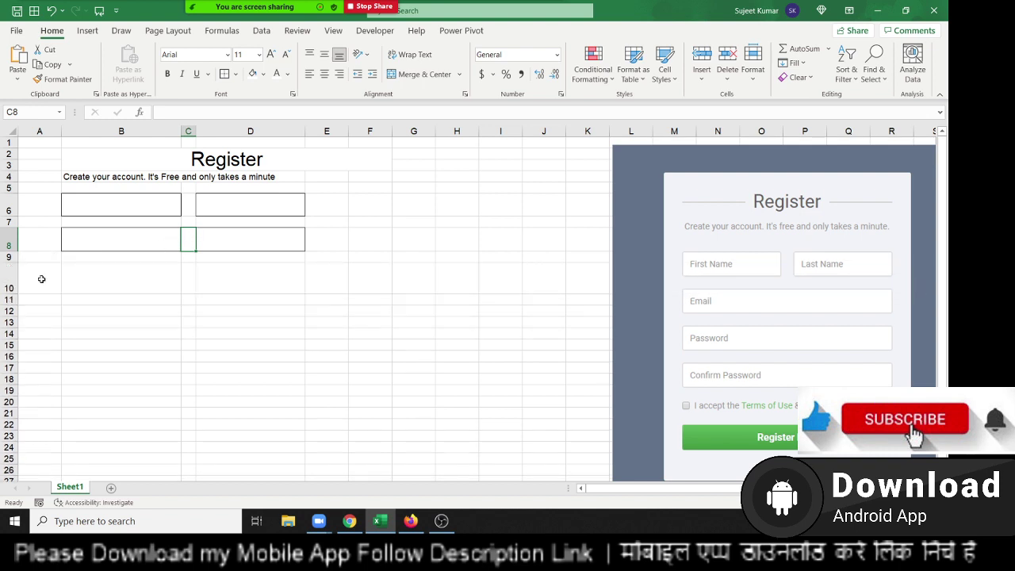
Fill B10:D10 with white and shorten gap rows 7 and 9 and row 10.
{"action": "left_click", "coordinate": [177, 275]}
{"action": "left_click_drag", "start_coordinate": [177, 275], "coordinate": [226, 277]}
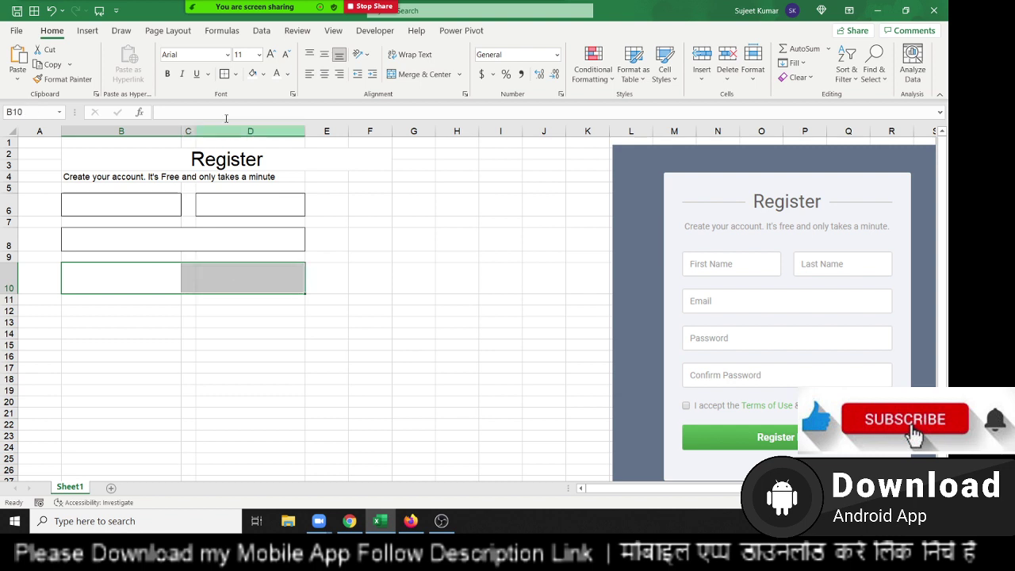
{"action": "left_click", "coordinate": [253, 77]}
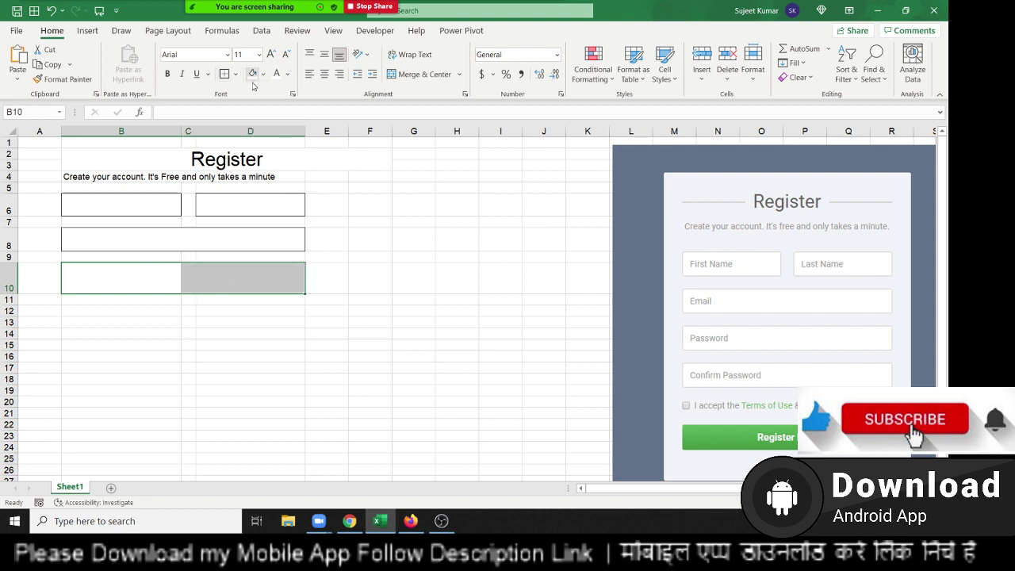
{"action": "left_click", "coordinate": [167, 334]}
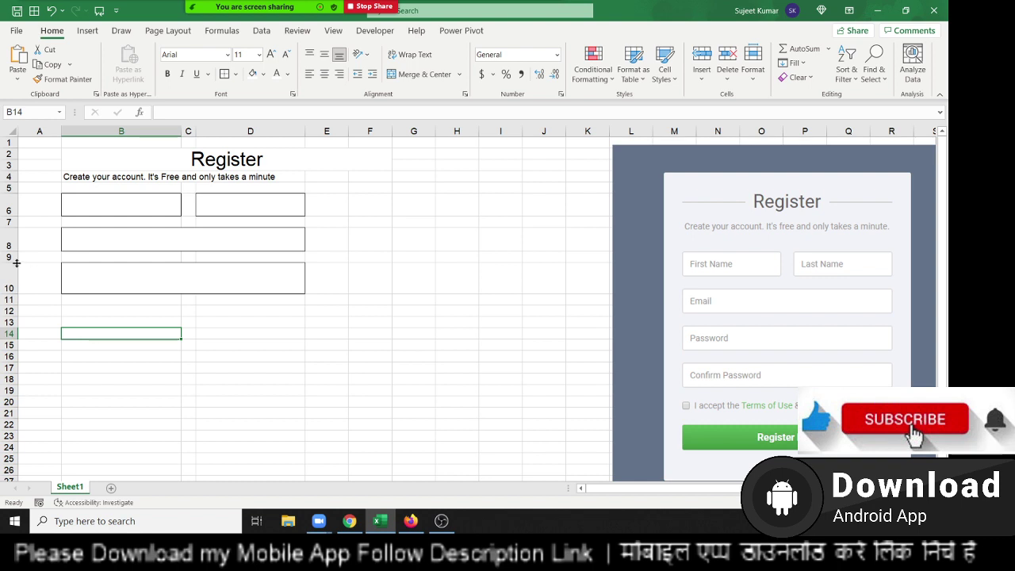
{"action": "left_click_drag", "start_coordinate": [16, 262], "coordinate": [16, 258]}
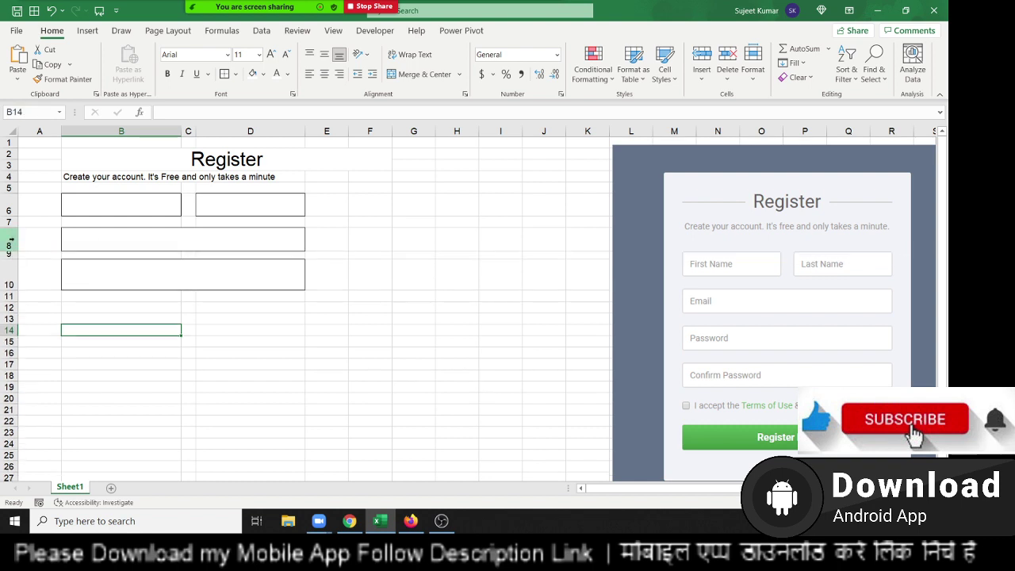
{"action": "left_click_drag", "start_coordinate": [16, 227], "coordinate": [16, 222]}
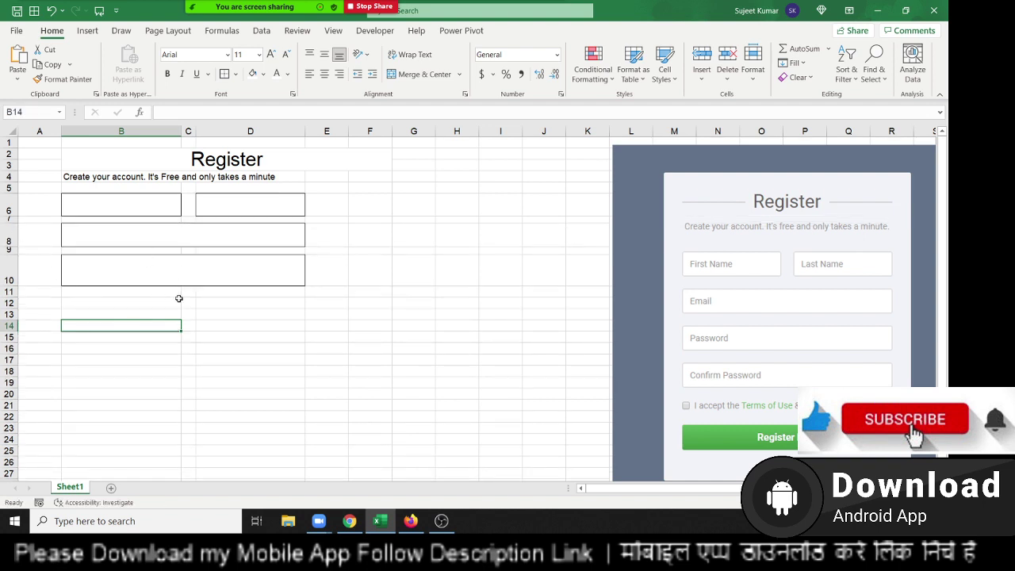
{"action": "left_click", "coordinate": [80, 244]}
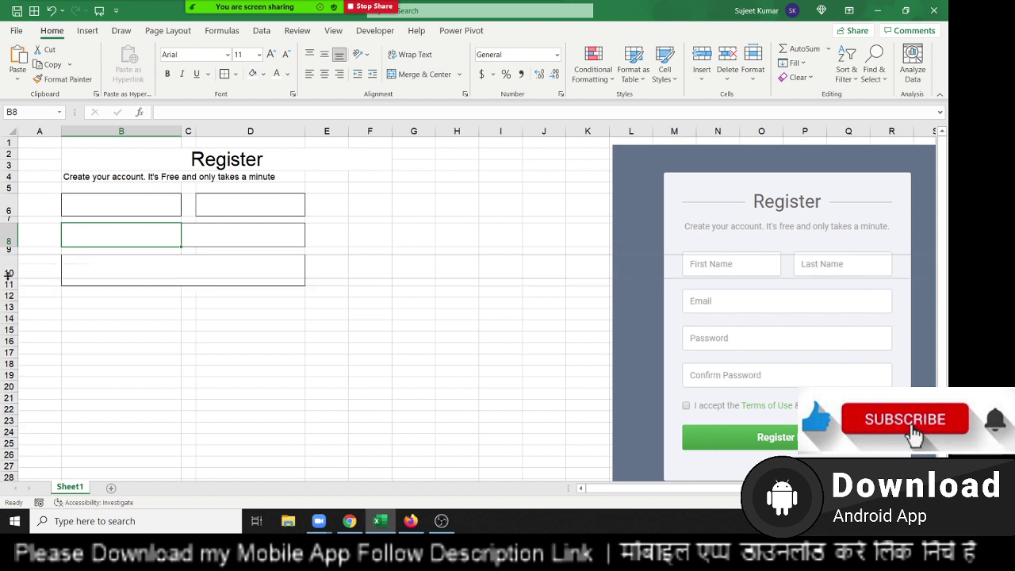
{"action": "left_click_drag", "start_coordinate": [4, 282], "coordinate": [5, 275]}
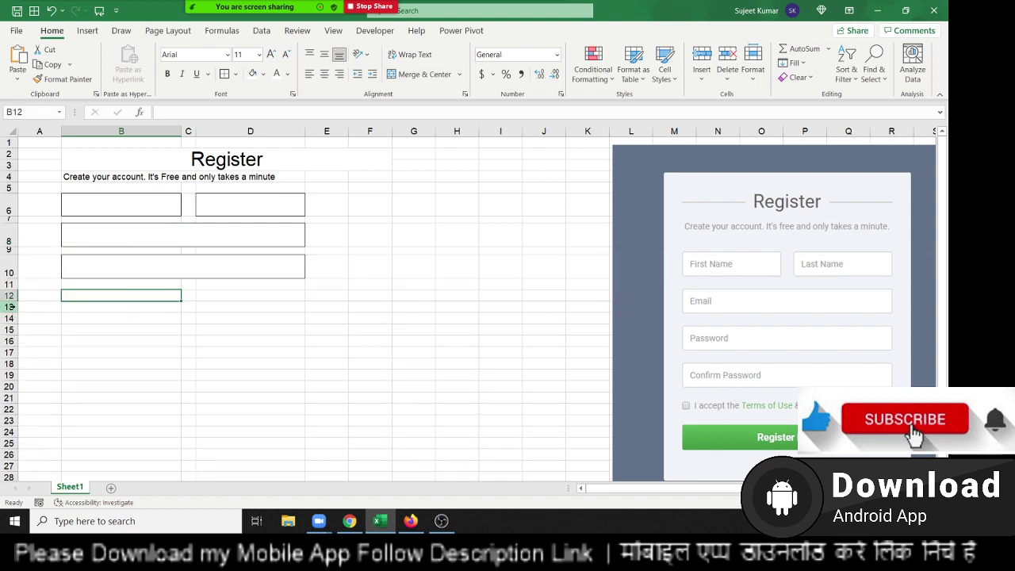
Make row 12 a 54-pixel-tall field outlined across B12:D12.
{"action": "left_click", "coordinate": [63, 352]}
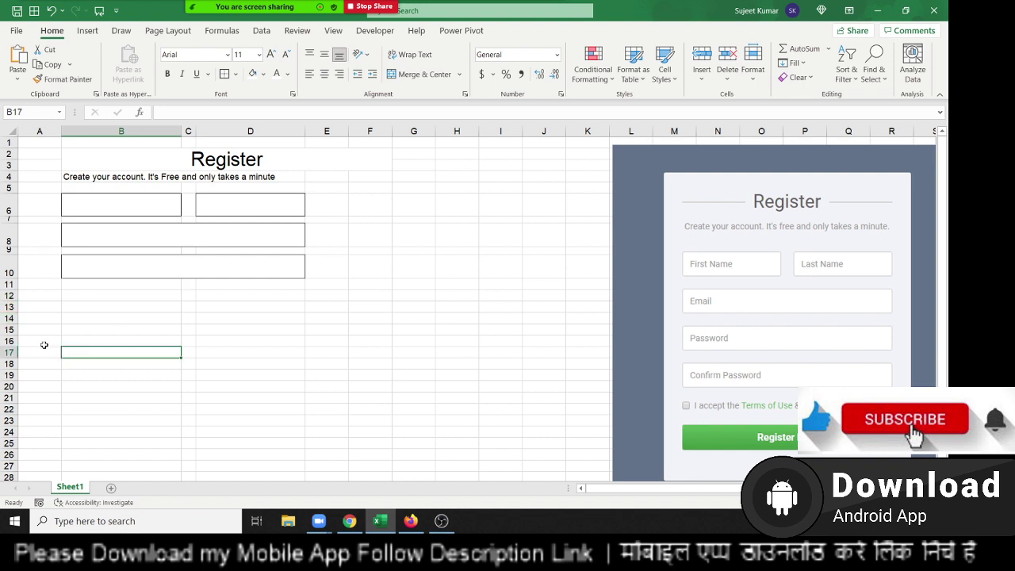
{"action": "left_click_drag", "start_coordinate": [10, 299], "coordinate": [10, 326]}
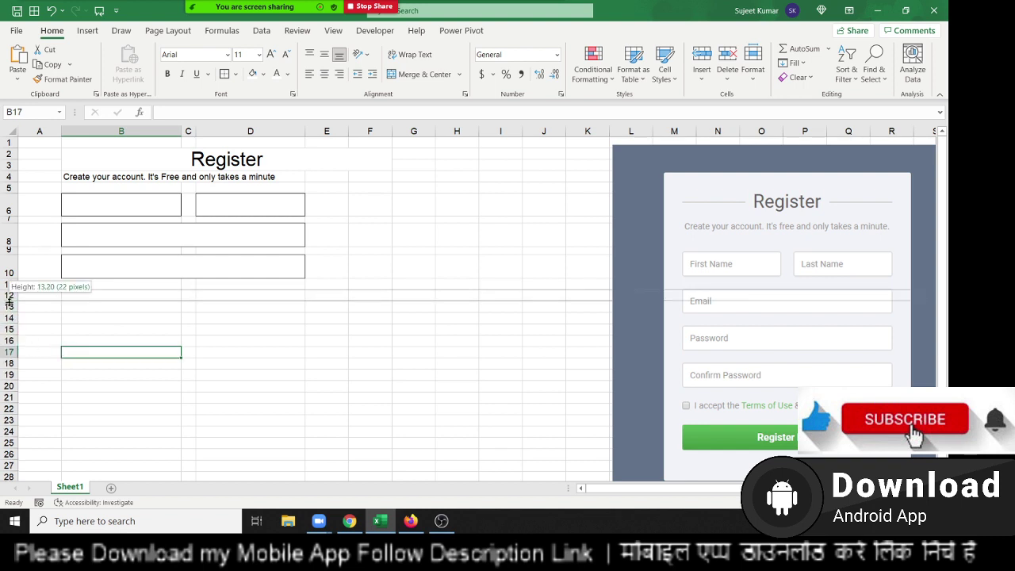
{"action": "left_click_drag", "start_coordinate": [82, 310], "coordinate": [243, 295]}
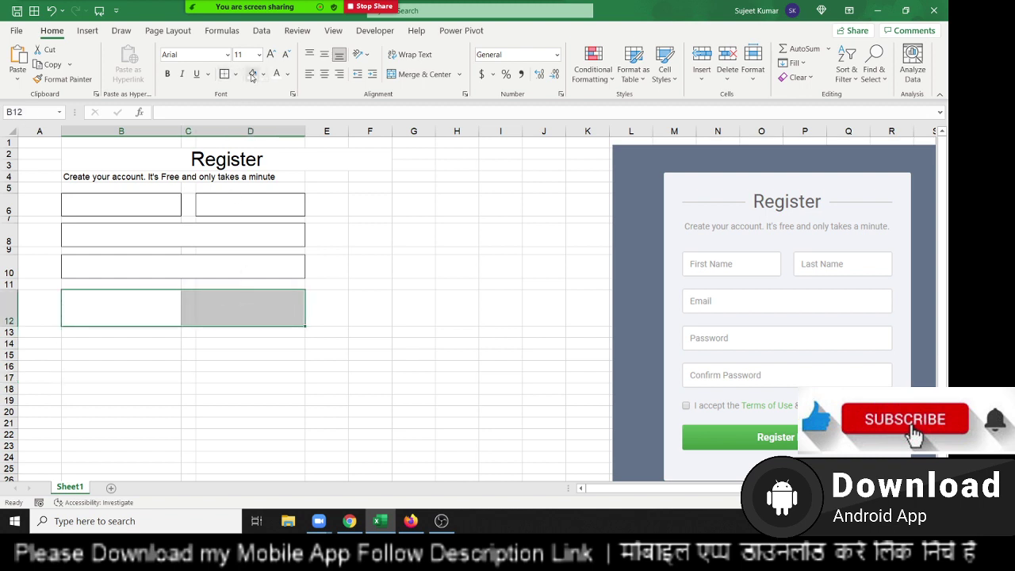
{"action": "left_click", "coordinate": [281, 368]}
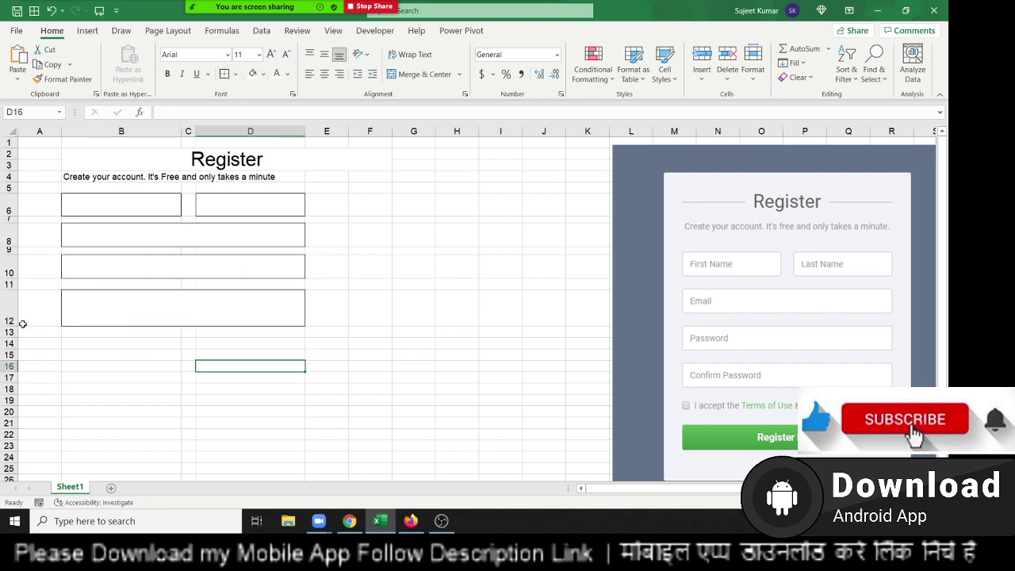
{"action": "left_click_drag", "start_coordinate": [16, 326], "coordinate": [16, 315]}
{"action": "left_click", "coordinate": [166, 364]}
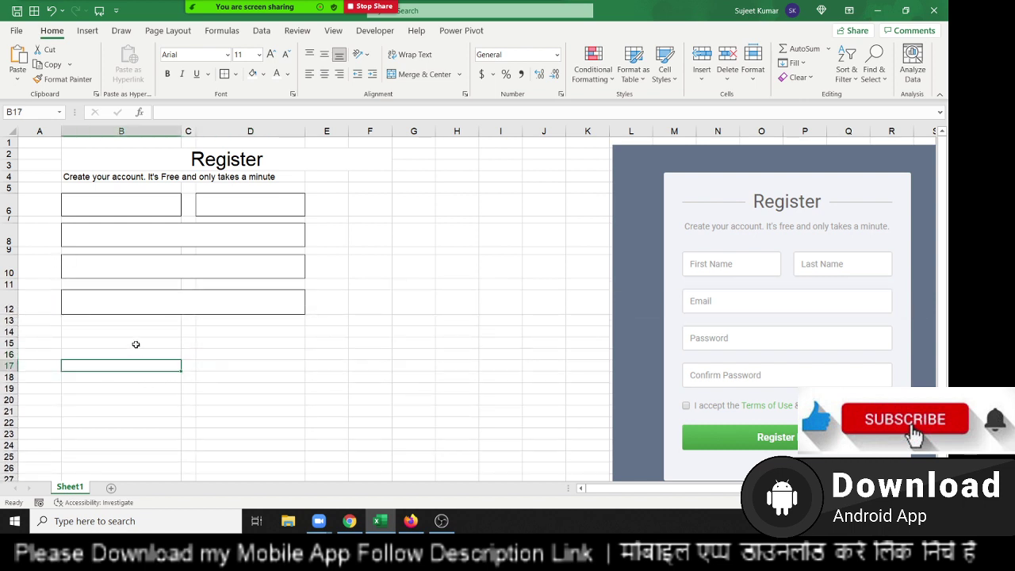
{"action": "left_click", "coordinate": [136, 344]}
{"action": "left_click", "coordinate": [130, 332]}
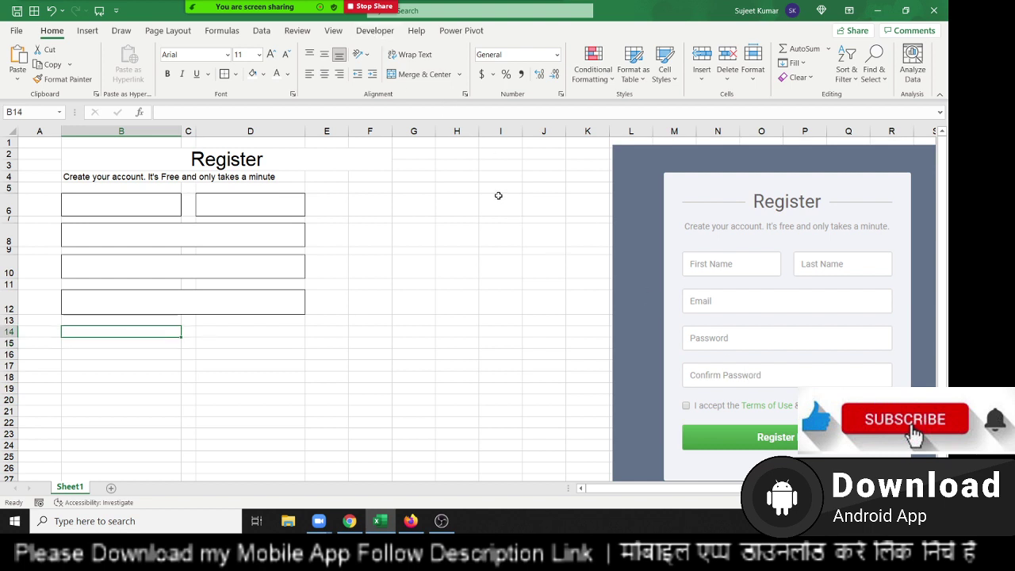
Insert a Form Controls check box below the fields labelled 'I accept Terms of use & Privacy Polity'.
{"action": "left_click", "coordinate": [375, 30]}
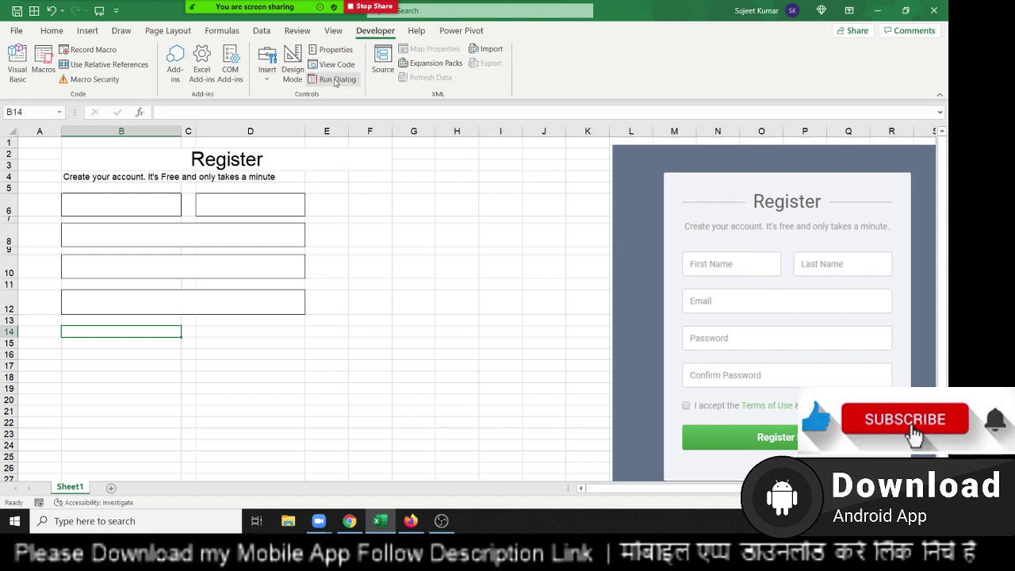
{"action": "left_click", "coordinate": [265, 75]}
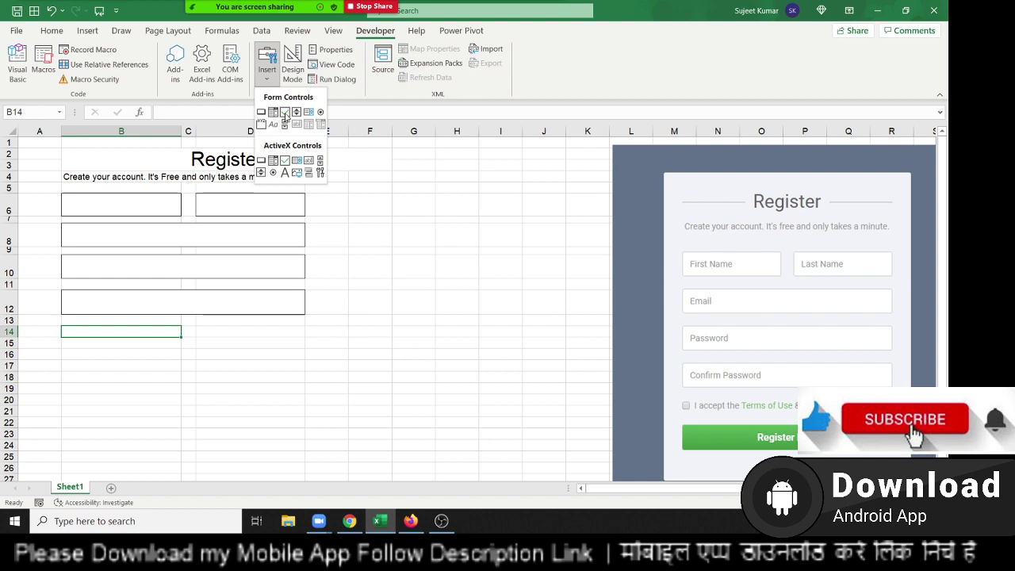
{"action": "left_click", "coordinate": [285, 113]}
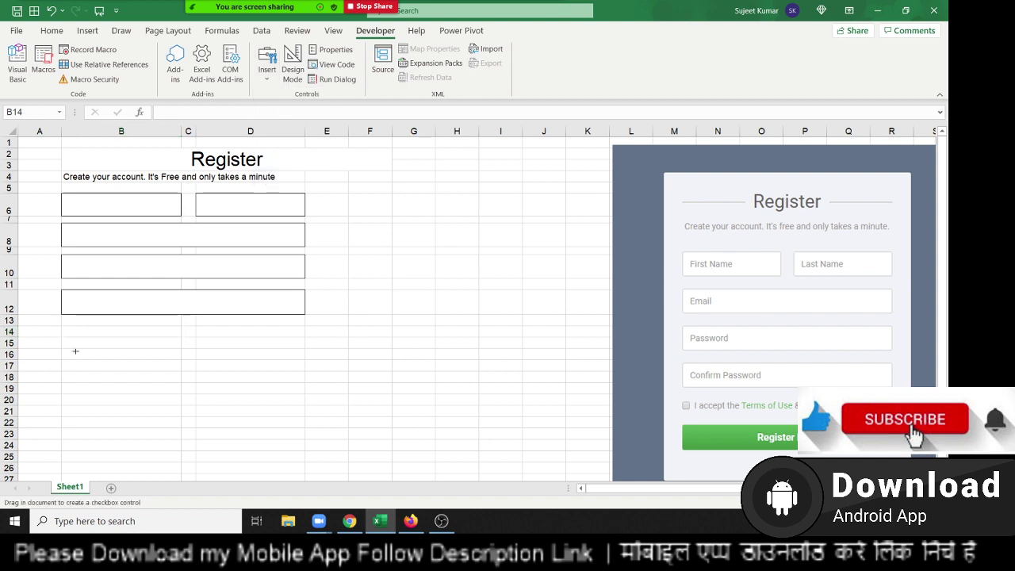
{"action": "left_click_drag", "start_coordinate": [68, 330], "coordinate": [301, 351]}
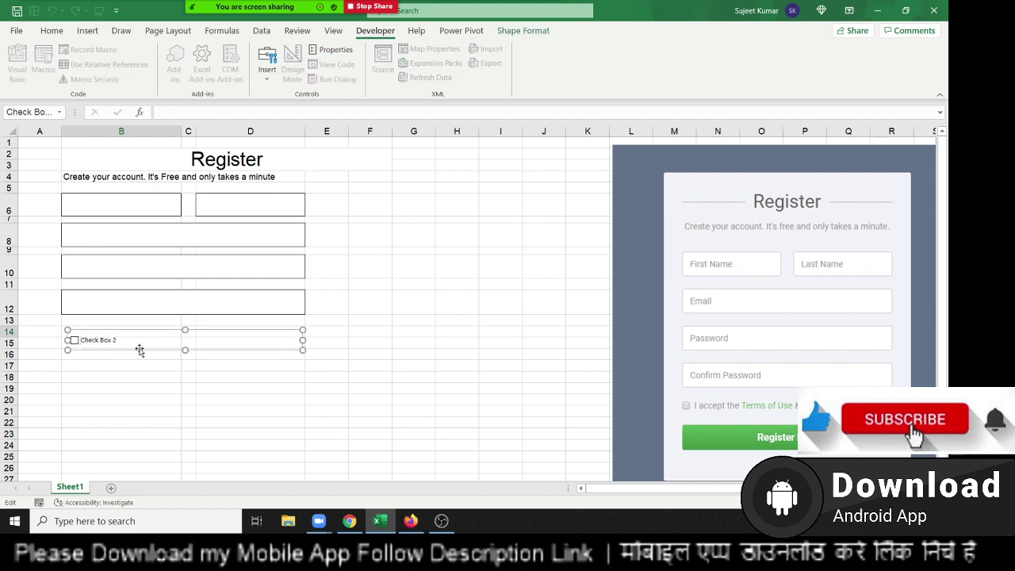
{"action": "key", "text": "Delete"}
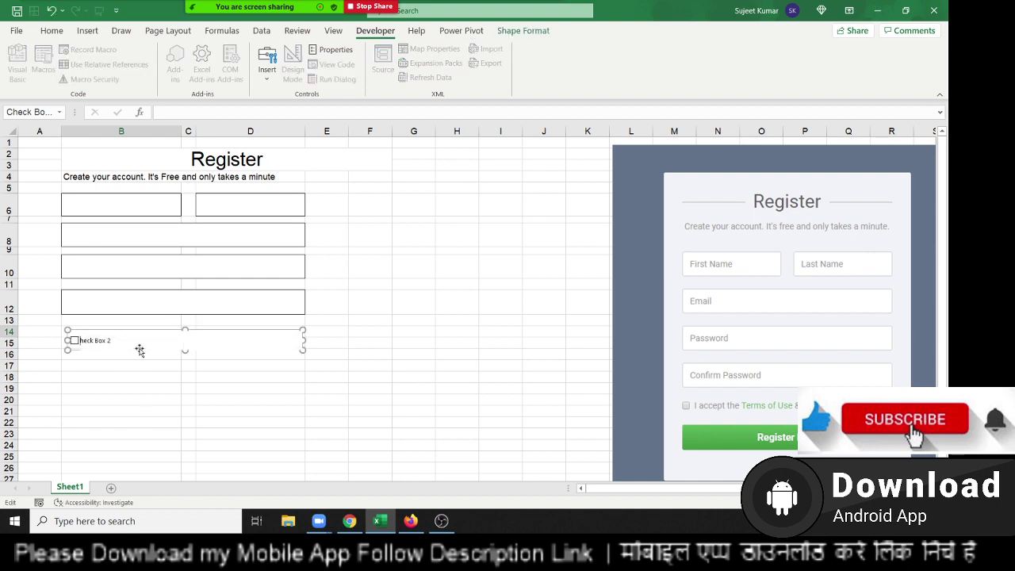
{"action": "key", "text": "Delete"}
{"action": "key", "text": "Delete"}
{"action": "key", "text": "Delete"}
{"action": "type", "text": "ep"}
{"action": "type", "text": "m"}
{"action": "type", "text": "licy"}
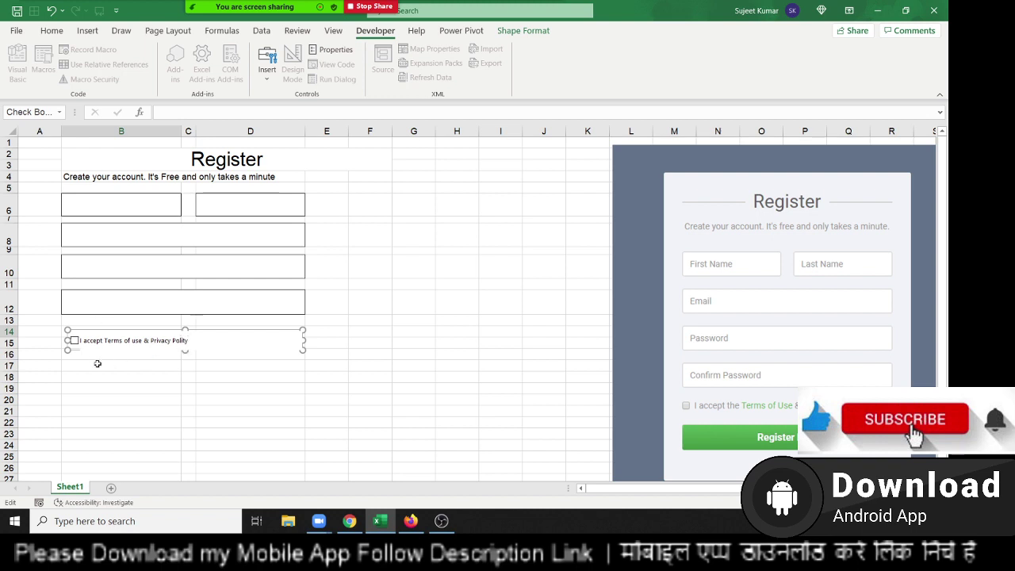
Delete the checkbox's label text through Edit Text.
{"action": "left_click", "coordinate": [125, 388]}
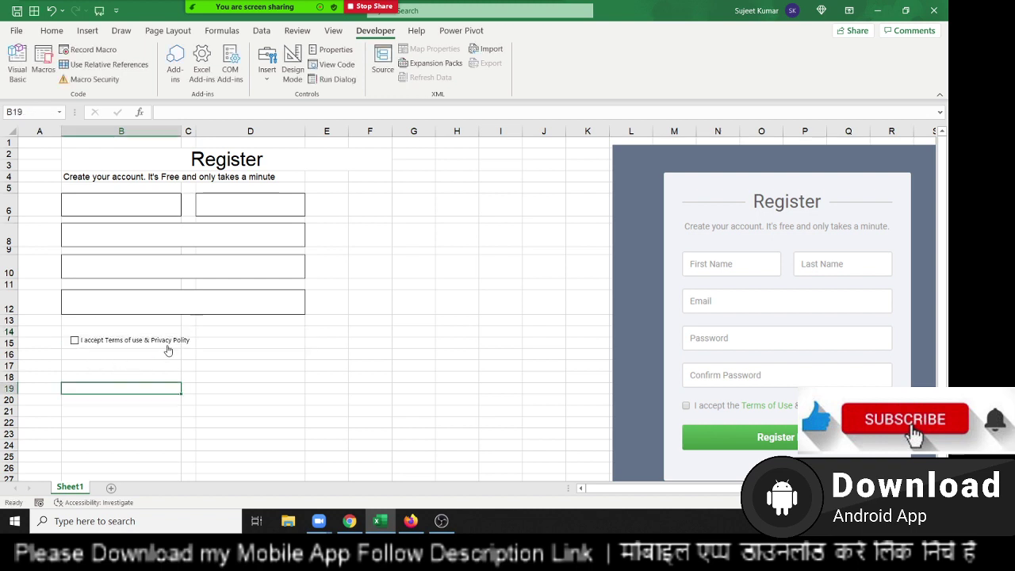
{"action": "right_click", "coordinate": [172, 344]}
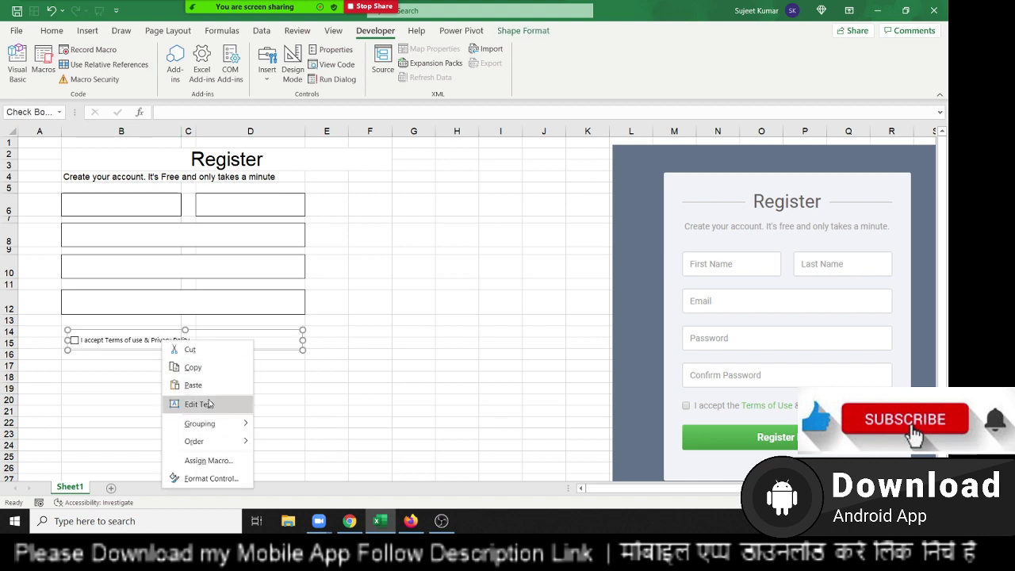
{"action": "left_click", "coordinate": [200, 405]}
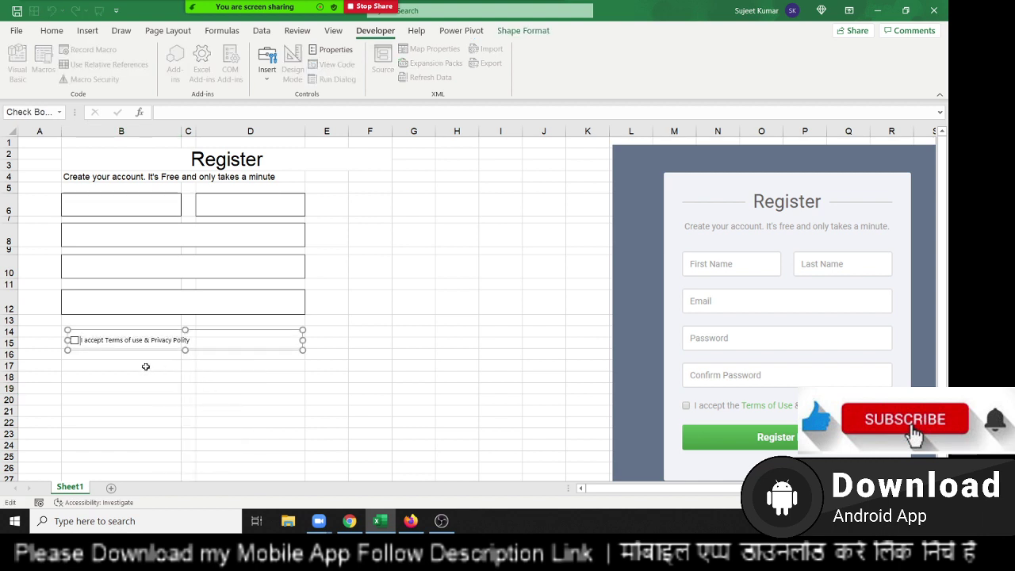
{"action": "key", "text": "shift+Right"}
{"action": "key", "text": "shift+Right"}
{"action": "key", "text": "shift+Right"}
{"action": "key", "text": "shift+Right"}
{"action": "key", "text": "shift+Right"}
{"action": "key", "text": "shift+Right"}
{"action": "key", "text": "shift+Right"}
{"action": "key", "text": "shift+Right"}
{"action": "key", "text": "shift+Right"}
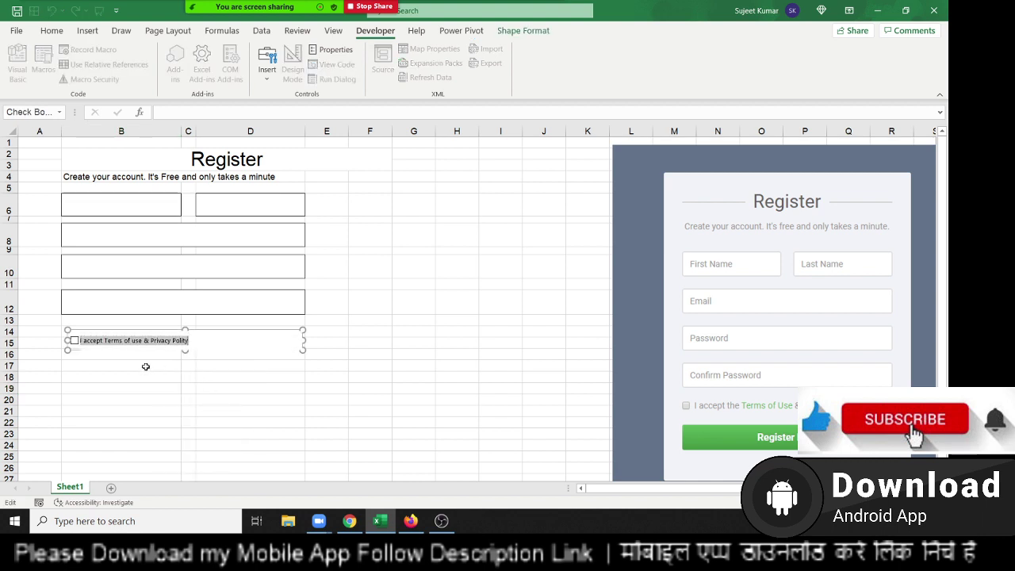
{"action": "key", "text": "Escape"}
{"action": "key", "text": "Escape"}
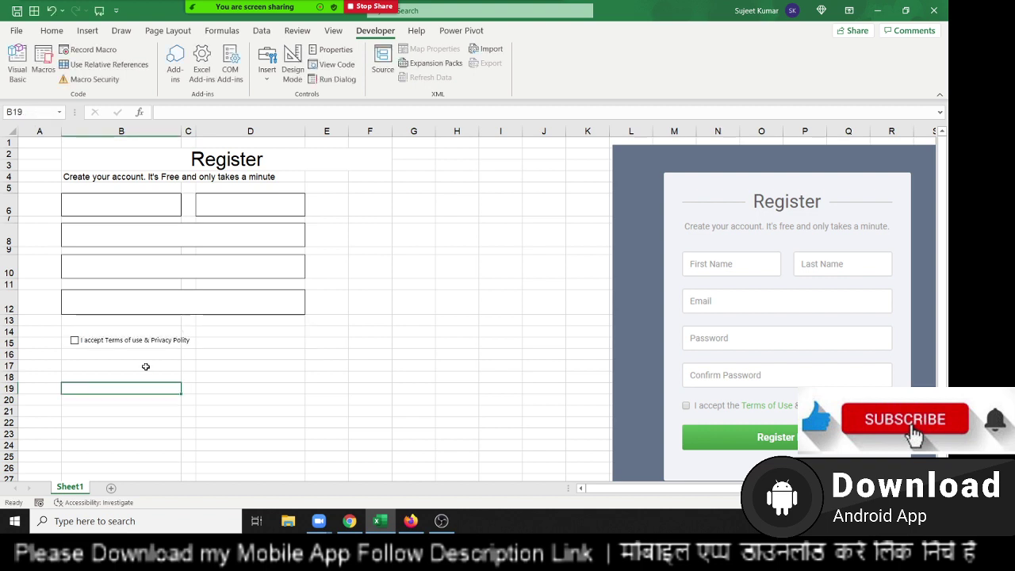
{"action": "right_click", "coordinate": [129, 343]}
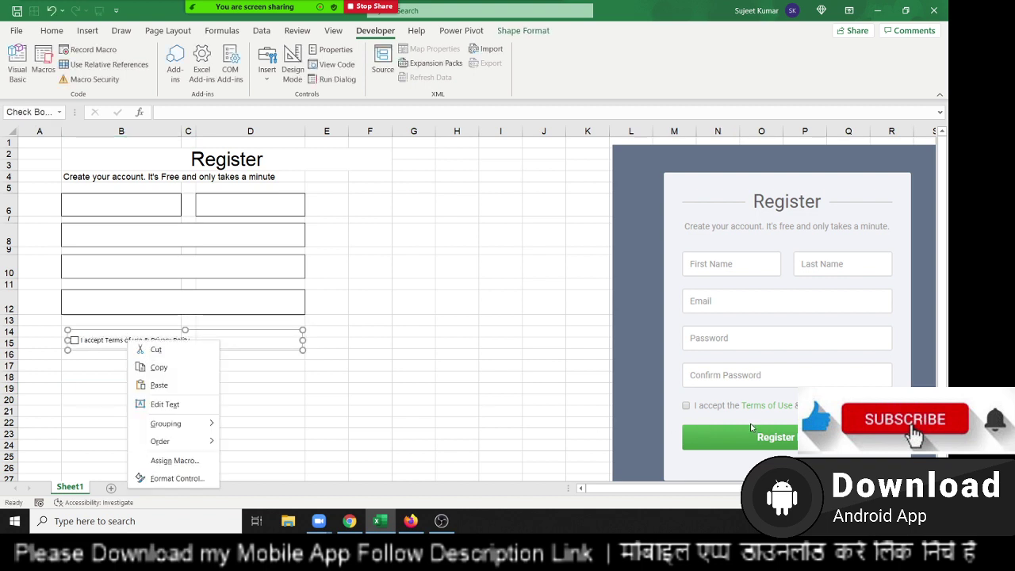
{"action": "left_click", "coordinate": [190, 404]}
{"action": "key", "text": "Delete"}
{"action": "key", "text": "Delete"}
{"action": "key", "text": "Delete"}
{"action": "key", "text": "Delete"}
{"action": "key", "text": "Delete"}
{"action": "key", "text": "Delete"}
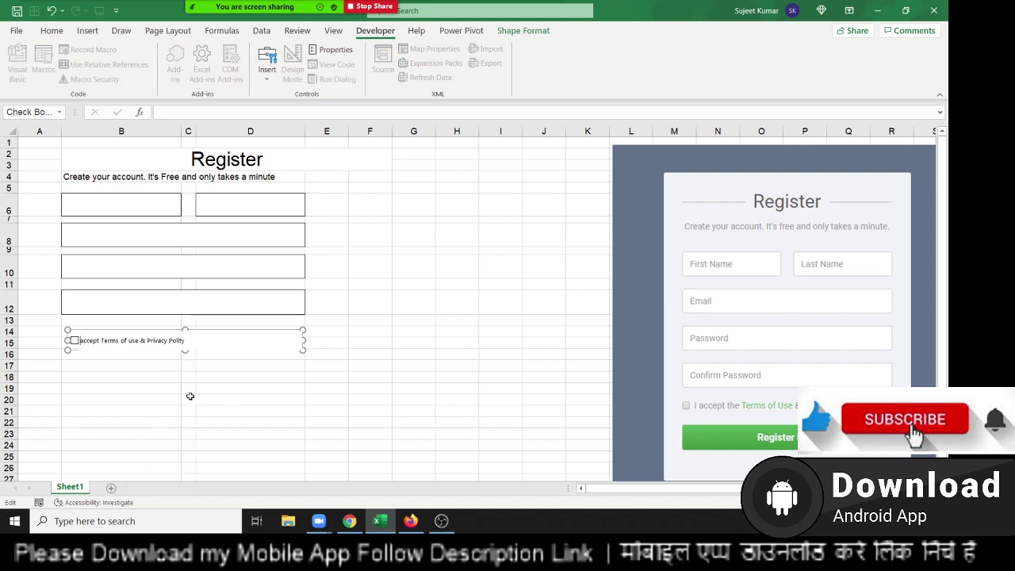
{"action": "key", "text": "Delete"}
{"action": "key", "text": "Delete"}
{"action": "key", "text": "Delete"}
{"action": "key", "text": "Delete"}
{"action": "key", "text": "Delete"}
{"action": "key", "text": "Delete"}
{"action": "key", "text": "Delete"}
{"action": "key", "text": "Delete"}
{"action": "key", "text": "Delete"}
{"action": "key", "text": "Delete"}
{"action": "key", "text": "Delete"}
{"action": "key", "text": "Delete"}
{"action": "key", "text": "Delete"}
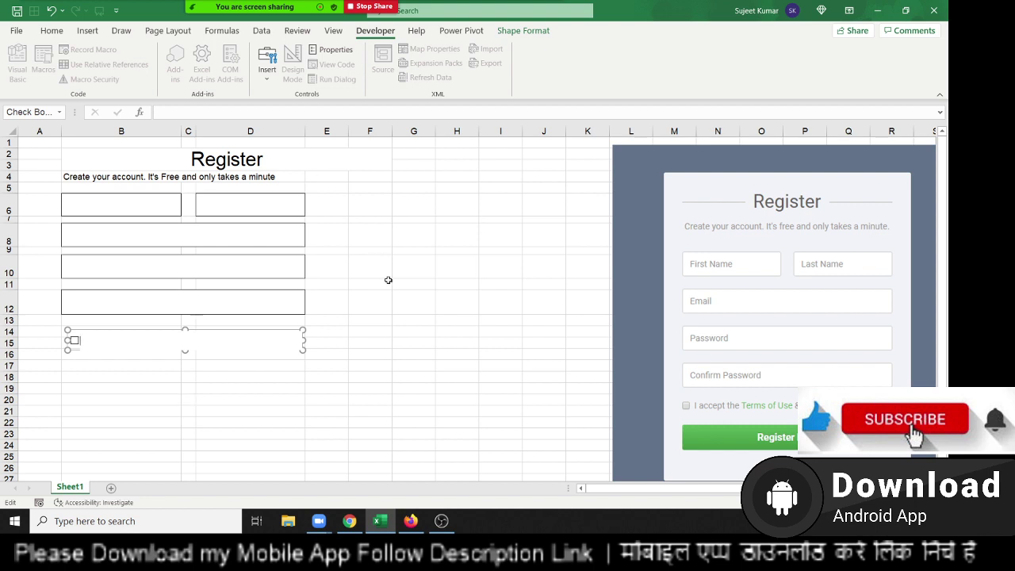
Shrink the checkbox to a bare box and put cell B14 into edit mode.
{"action": "left_click_drag", "start_coordinate": [304, 329], "coordinate": [72, 336]}
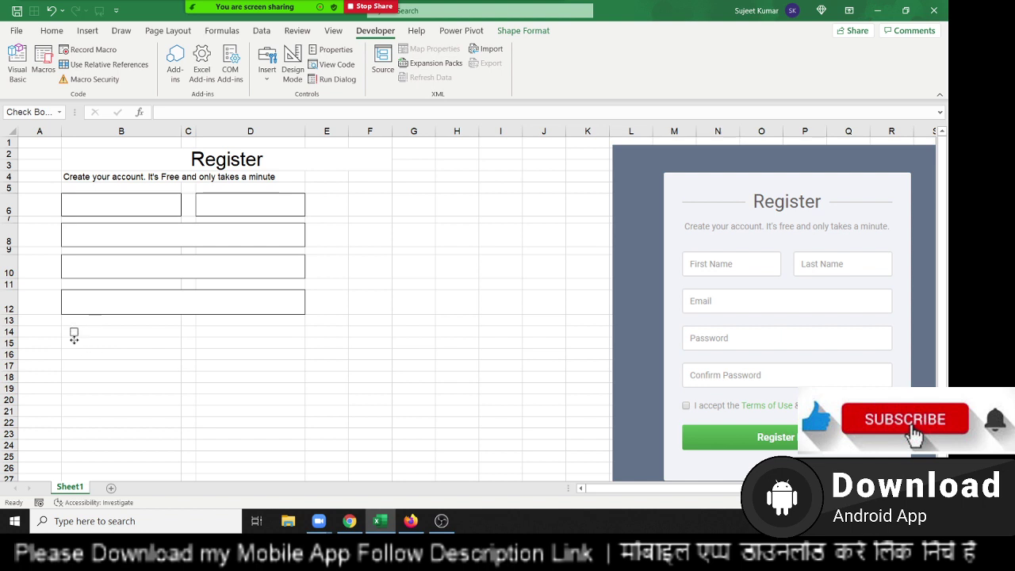
{"action": "double_click", "coordinate": [114, 330]}
{"action": "left_click", "coordinate": [150, 353]}
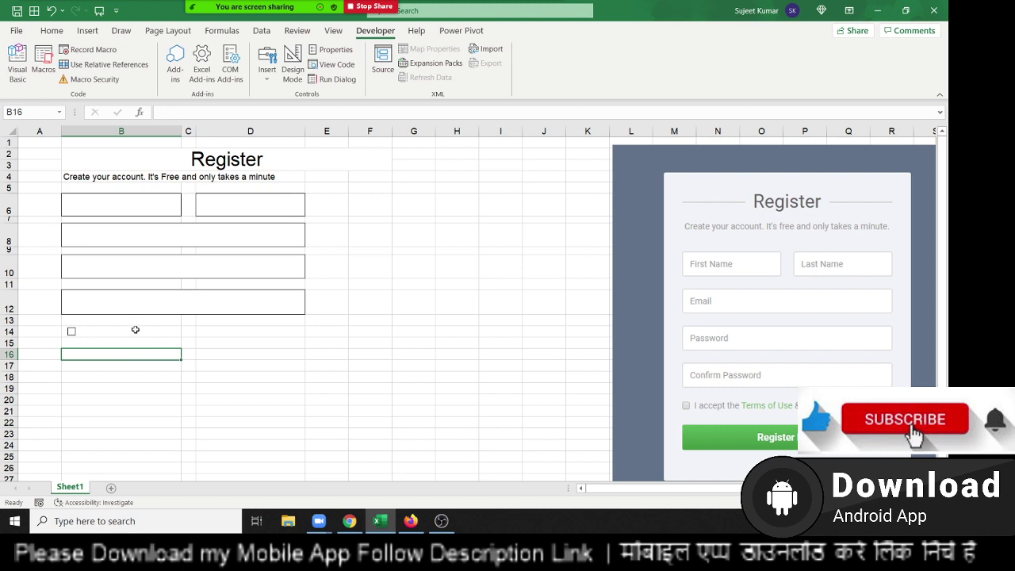
{"action": "double_click", "coordinate": [137, 332]}
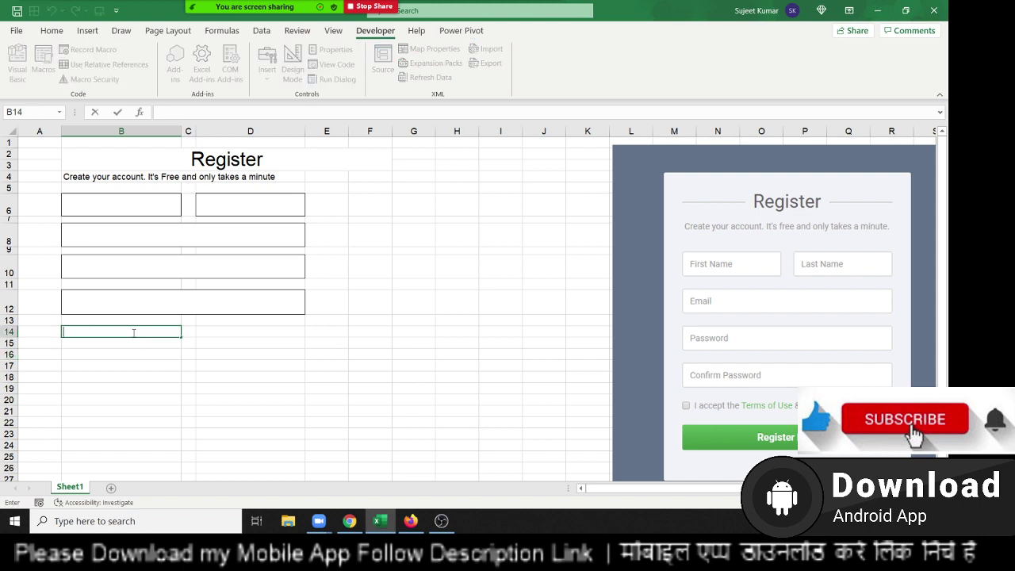
Merge B14:D14 and enter 'I accept Terms of use & Privacy Polity'.
{"action": "left_click", "coordinate": [132, 361]}
{"action": "left_click_drag", "start_coordinate": [136, 334], "coordinate": [231, 328]}
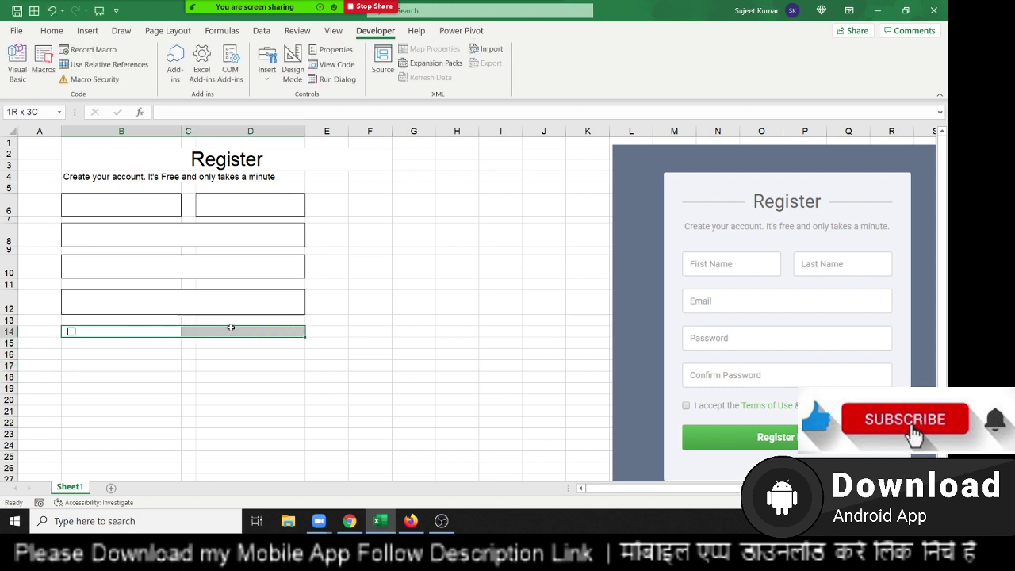
{"action": "left_click", "coordinate": [51, 31]}
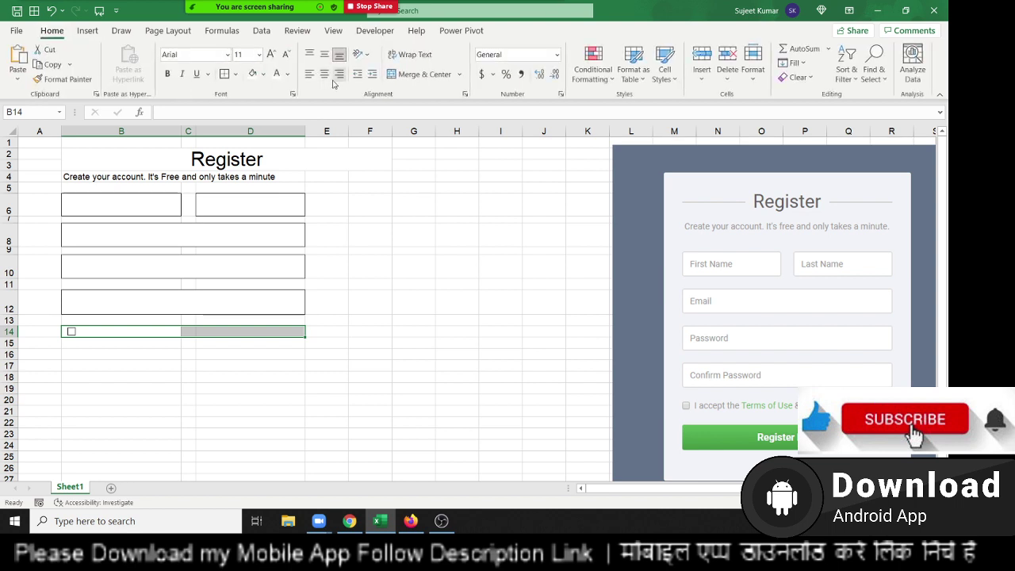
{"action": "left_click", "coordinate": [421, 74]}
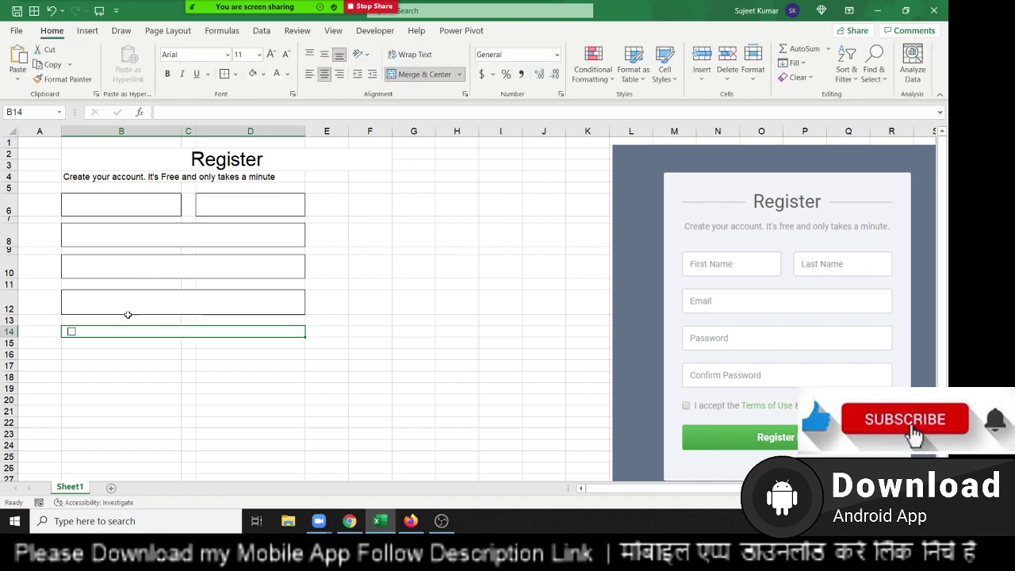
{"action": "type", "text": "I accept Terms of use & Privacy Polity"}
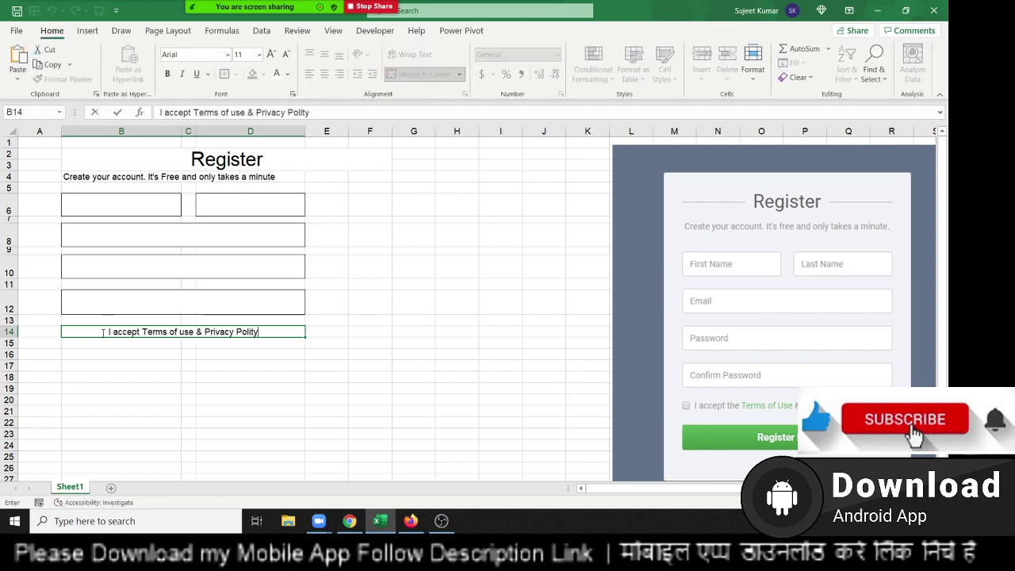
{"action": "left_click", "coordinate": [120, 357]}
Left-align the terms text and indent it clear of the checkbox.
{"action": "left_click", "coordinate": [115, 331]}
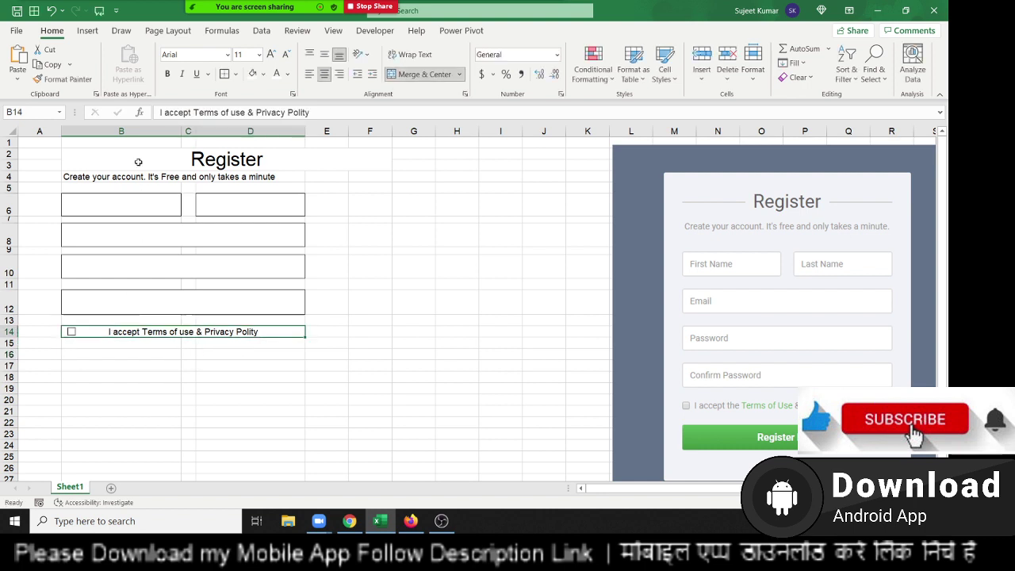
{"action": "left_click", "coordinate": [310, 76]}
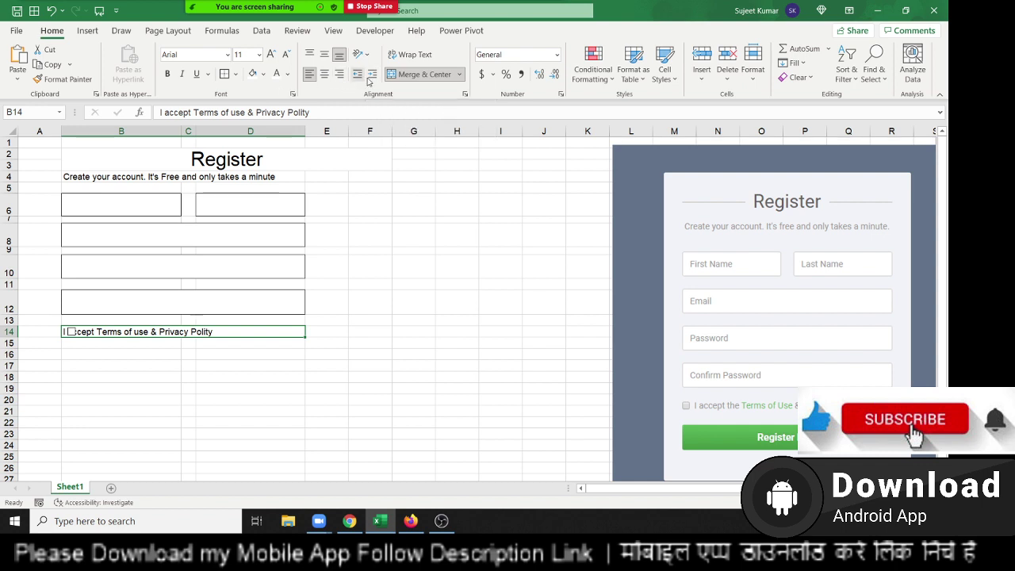
{"action": "left_click", "coordinate": [369, 80]}
Adjust the B14 indent, ending one step closer to the checkbox.
{"action": "left_click", "coordinate": [369, 80]}
{"action": "left_click", "coordinate": [369, 80]}
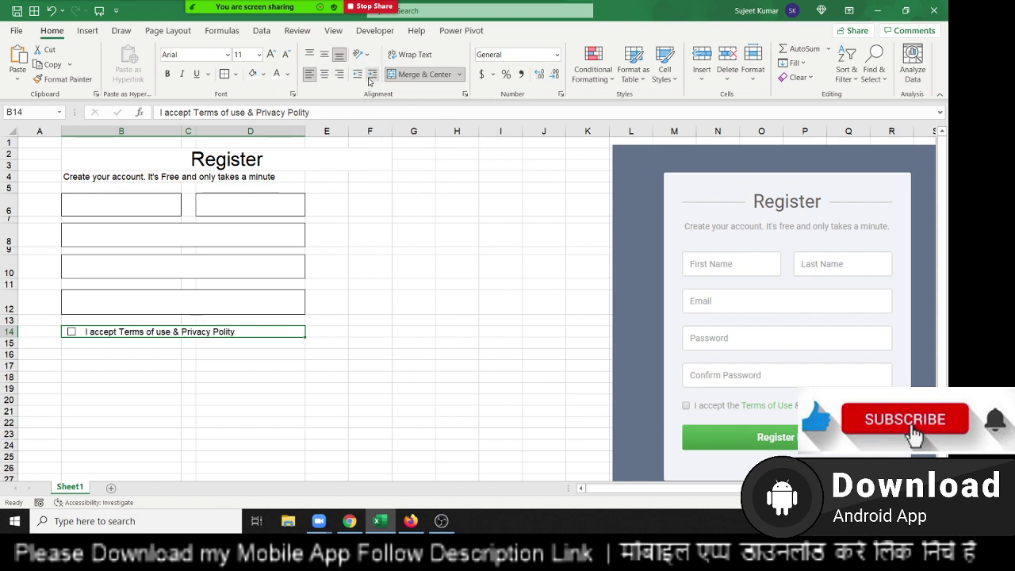
{"action": "left_click", "coordinate": [357, 74]}
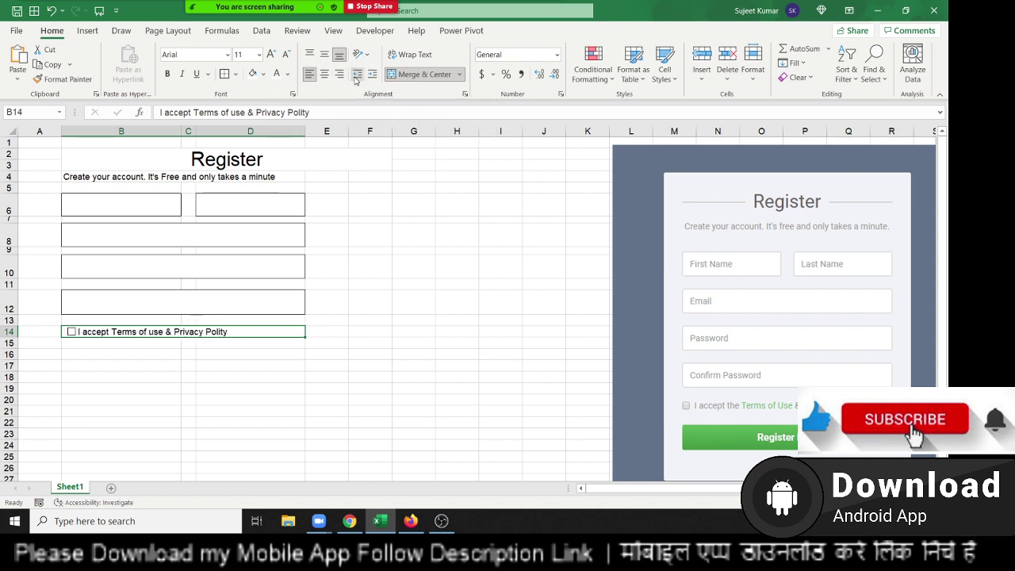
{"action": "left_click", "coordinate": [226, 375]}
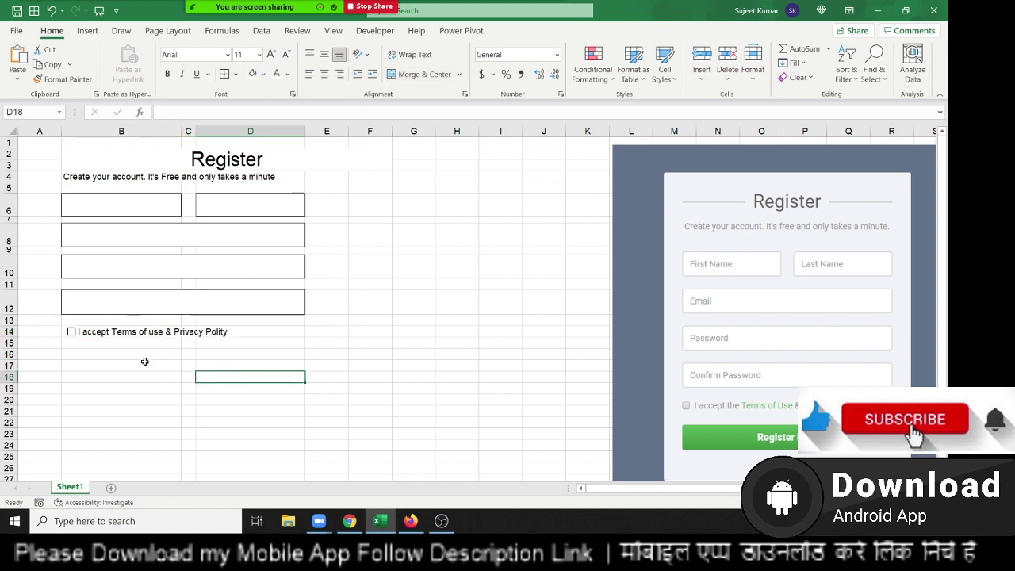
{"action": "left_click", "coordinate": [123, 333]}
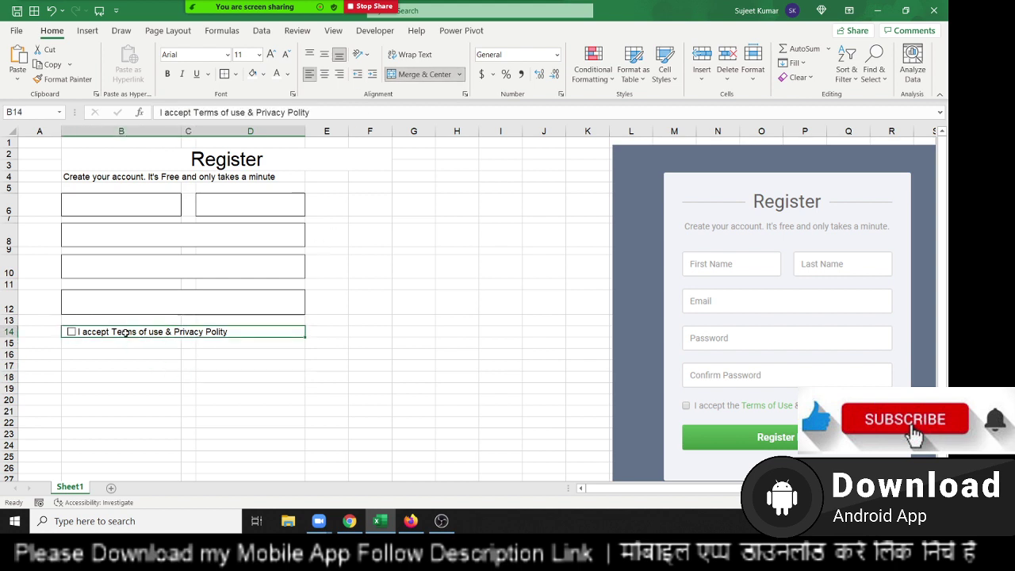
Colour the words 'Terms of use' in B14 light green via Format Cells.
{"action": "double_click", "coordinate": [127, 331]}
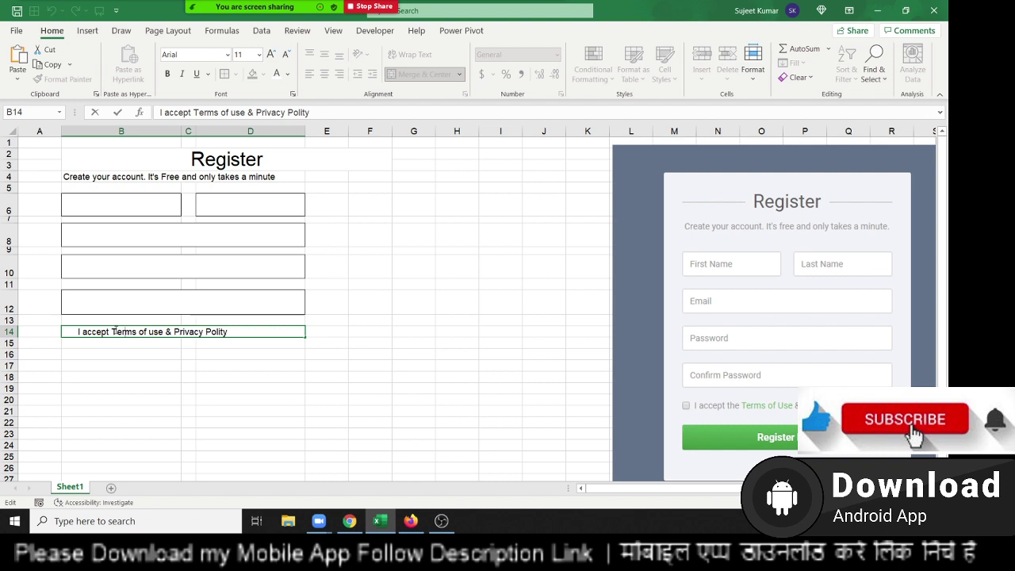
{"action": "left_click_drag", "start_coordinate": [112, 331], "coordinate": [162, 333]}
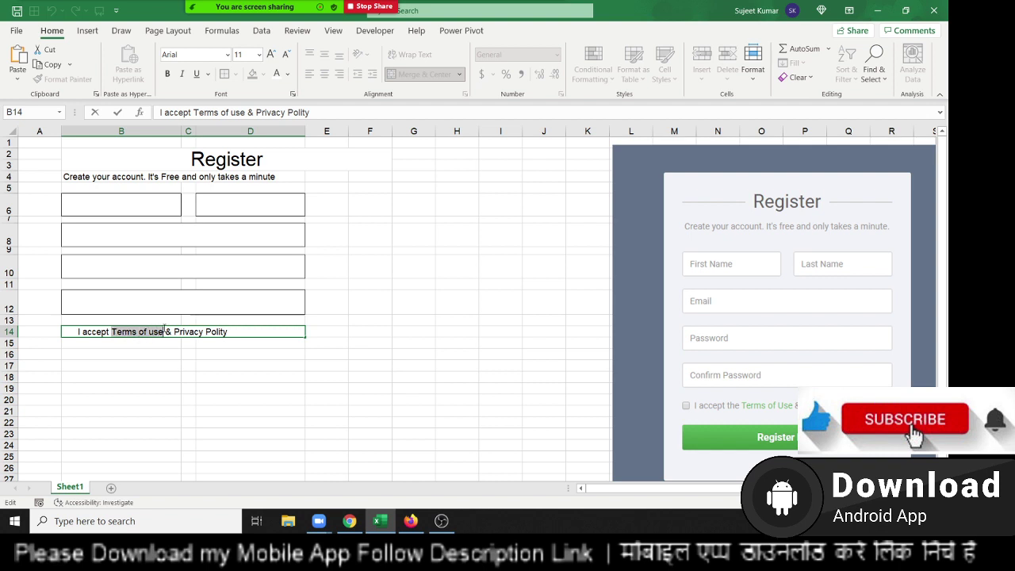
{"action": "right_click", "coordinate": [158, 337]}
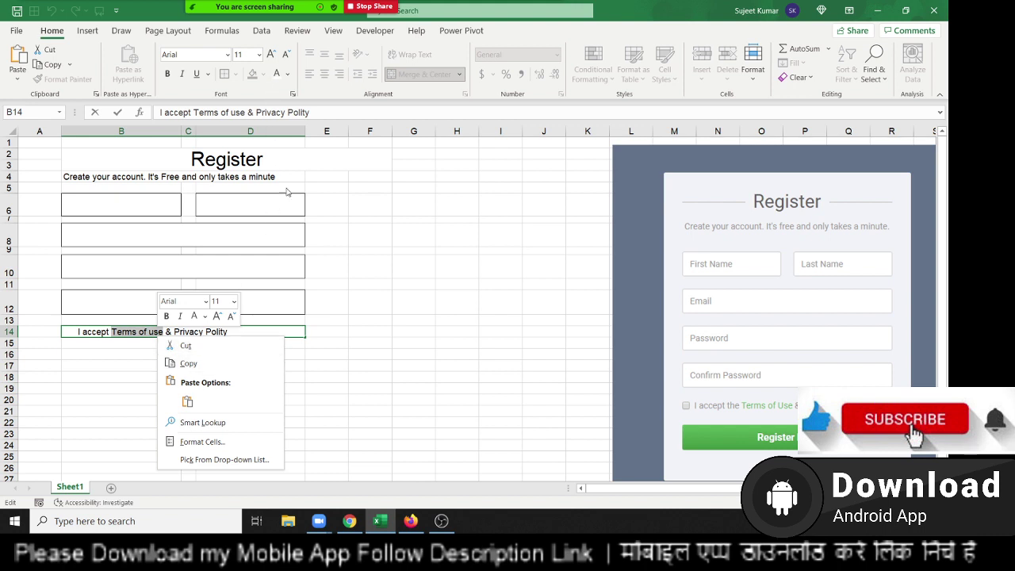
{"action": "left_click", "coordinate": [293, 95]}
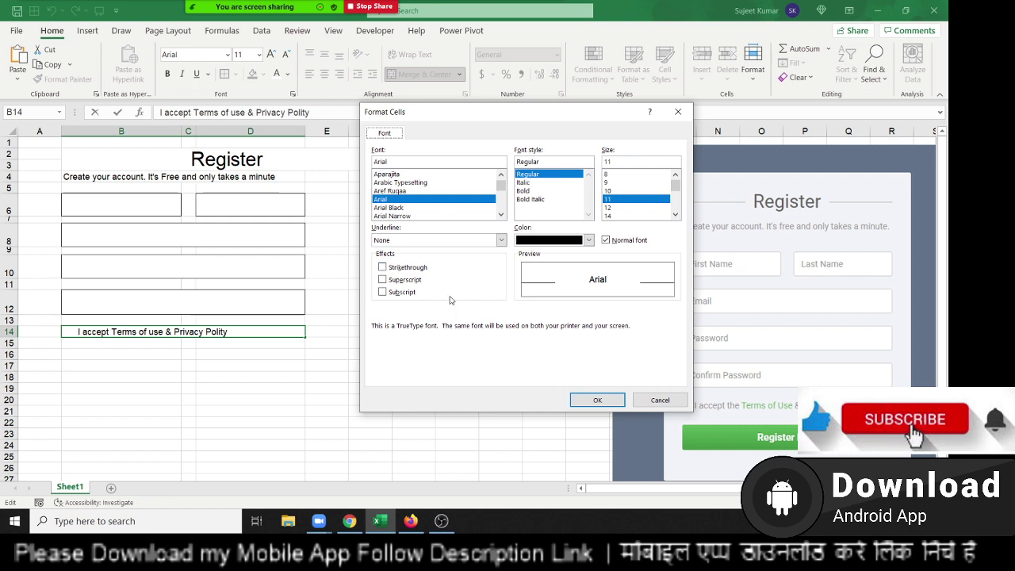
{"action": "left_click", "coordinate": [543, 242]}
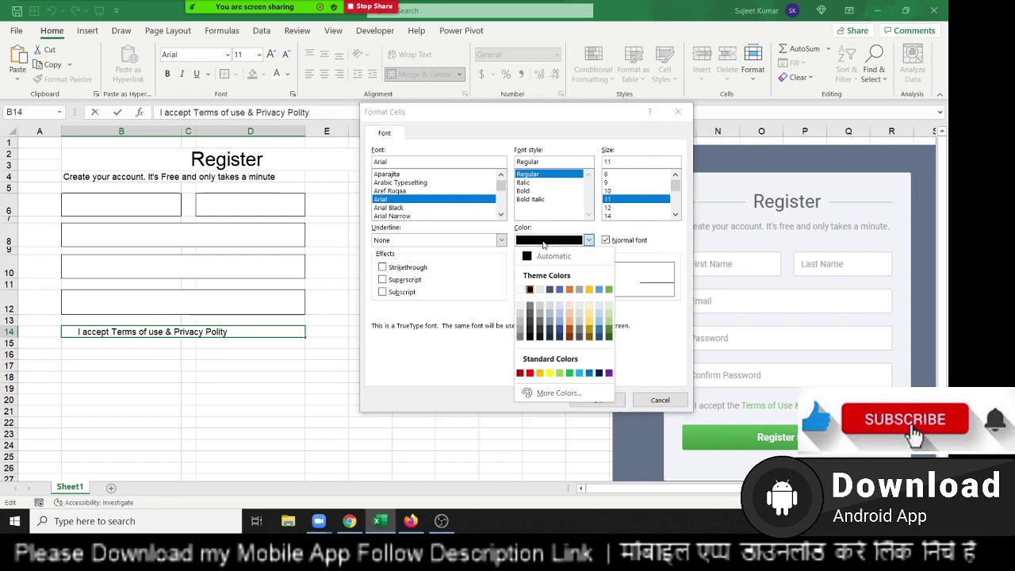
{"action": "left_click", "coordinate": [559, 373]}
{"action": "left_click", "coordinate": [595, 400]}
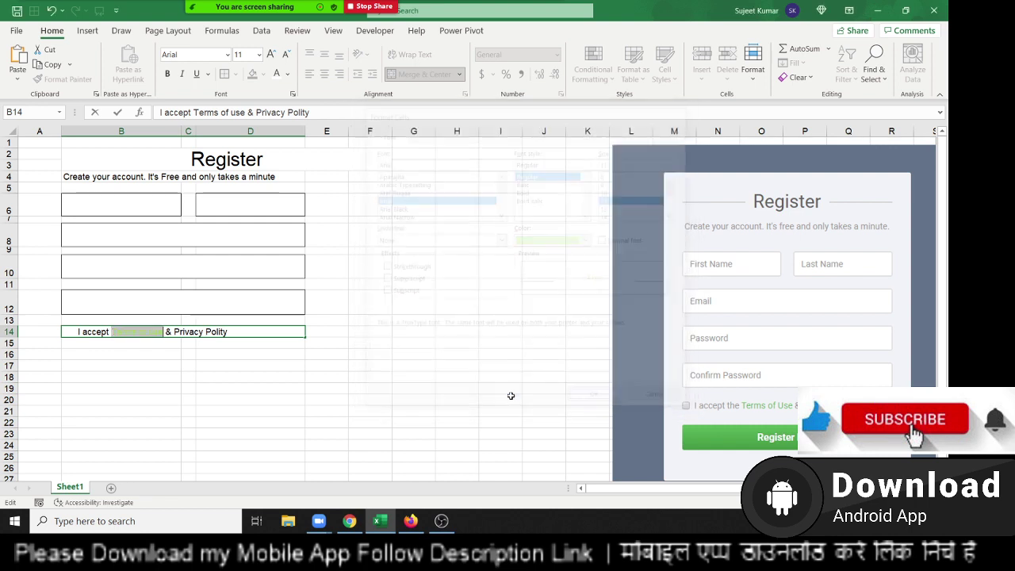
{"action": "left_click", "coordinate": [295, 397]}
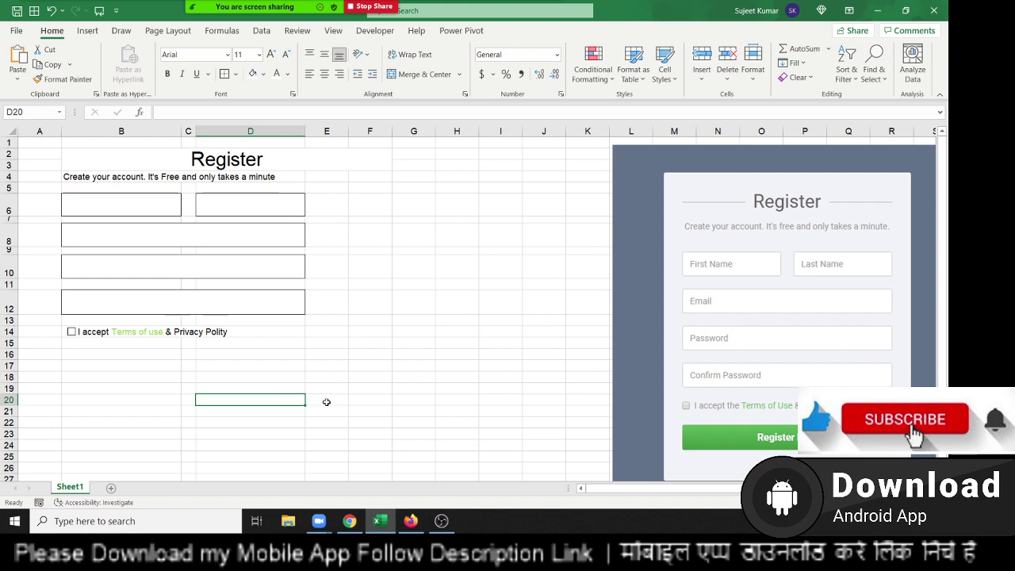
{"action": "left_click", "coordinate": [117, 363]}
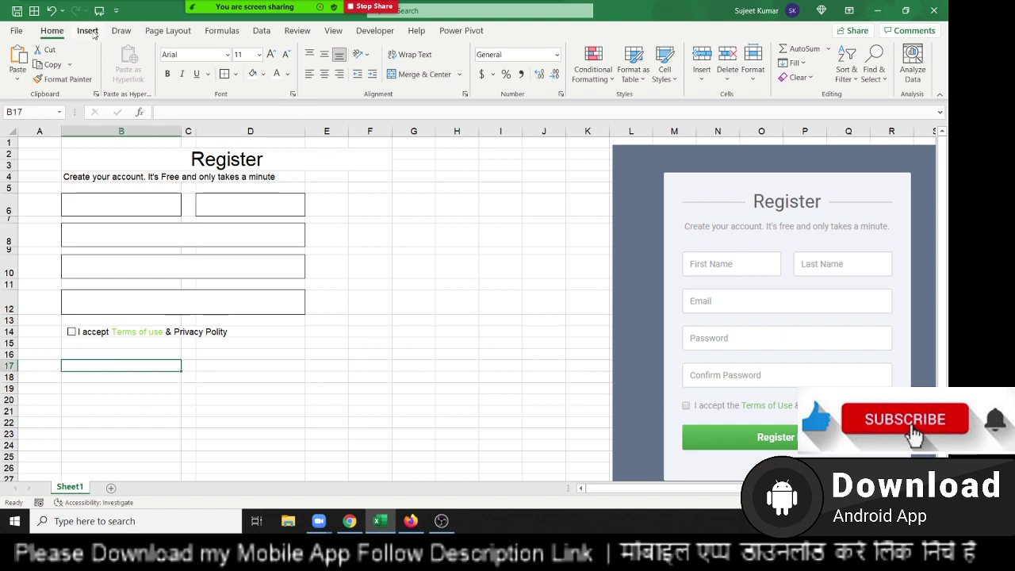
{"action": "left_click", "coordinate": [88, 31]}
{"action": "left_click", "coordinate": [148, 69]}
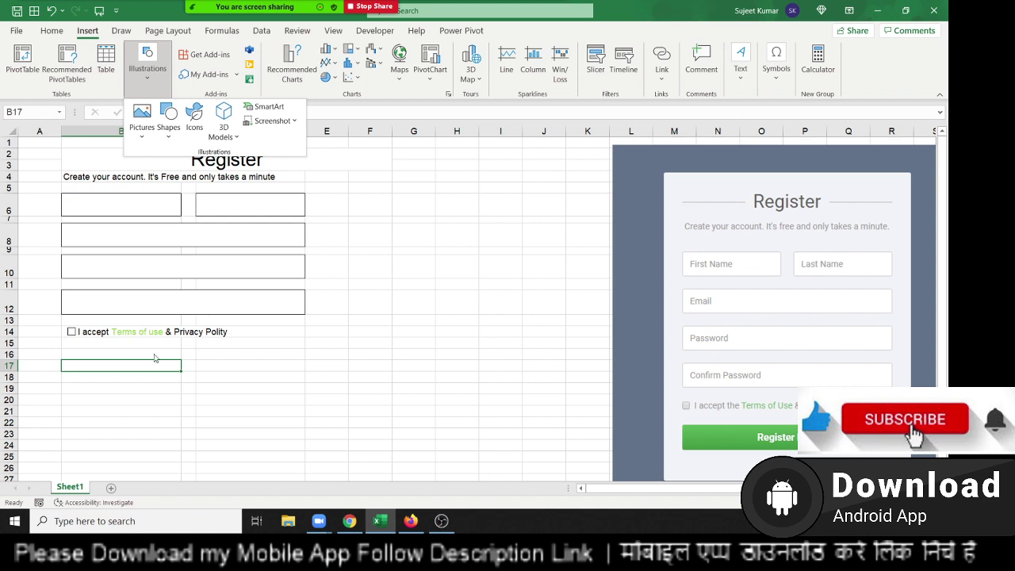
{"action": "left_click", "coordinate": [180, 306]}
{"action": "double_click", "coordinate": [121, 332]}
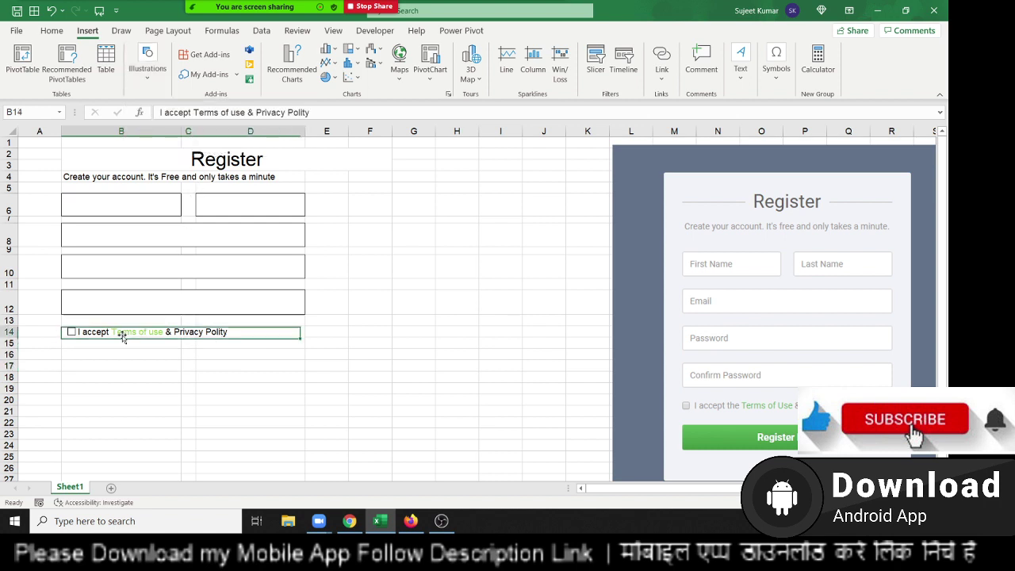
{"action": "left_click_drag", "start_coordinate": [112, 332], "coordinate": [163, 333]}
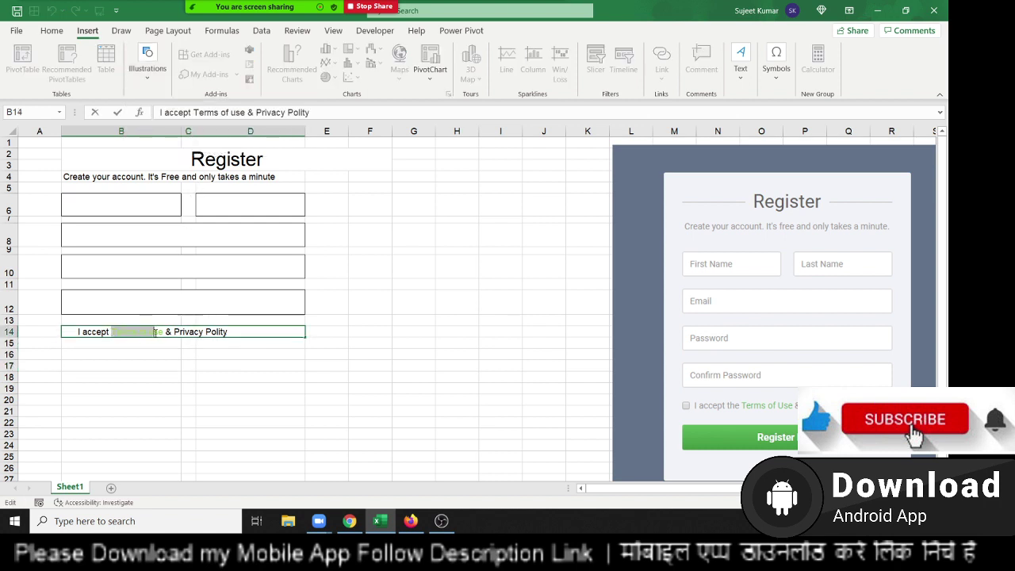
{"action": "left_click", "coordinate": [51, 30]}
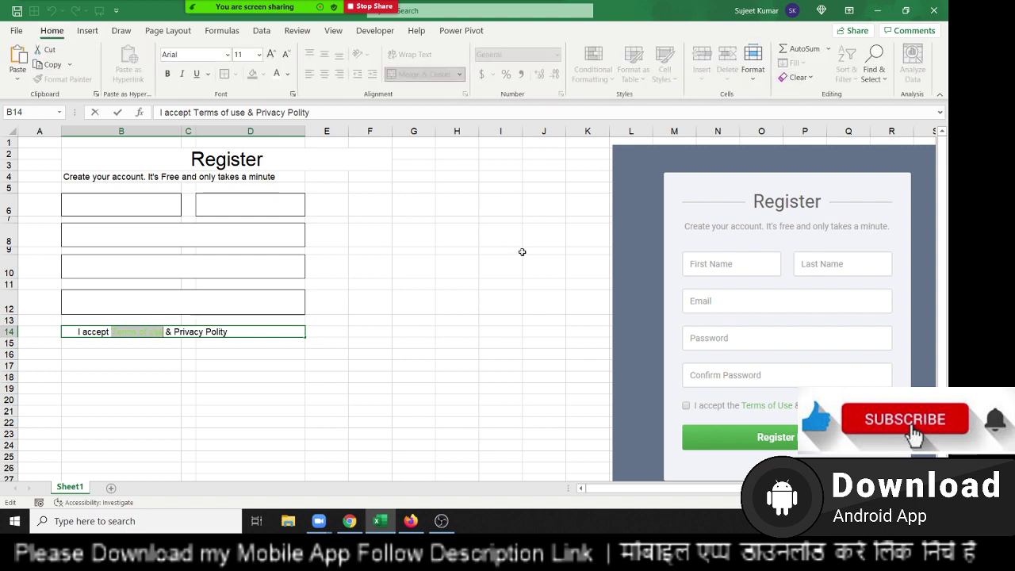
{"action": "key", "text": "ctrl+Return"}
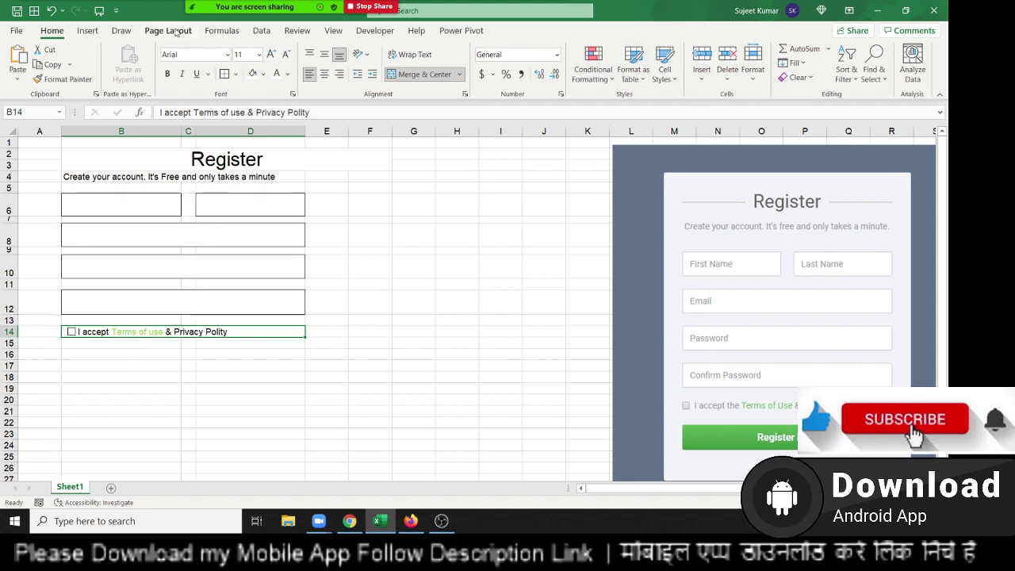
{"action": "left_click", "coordinate": [87, 32]}
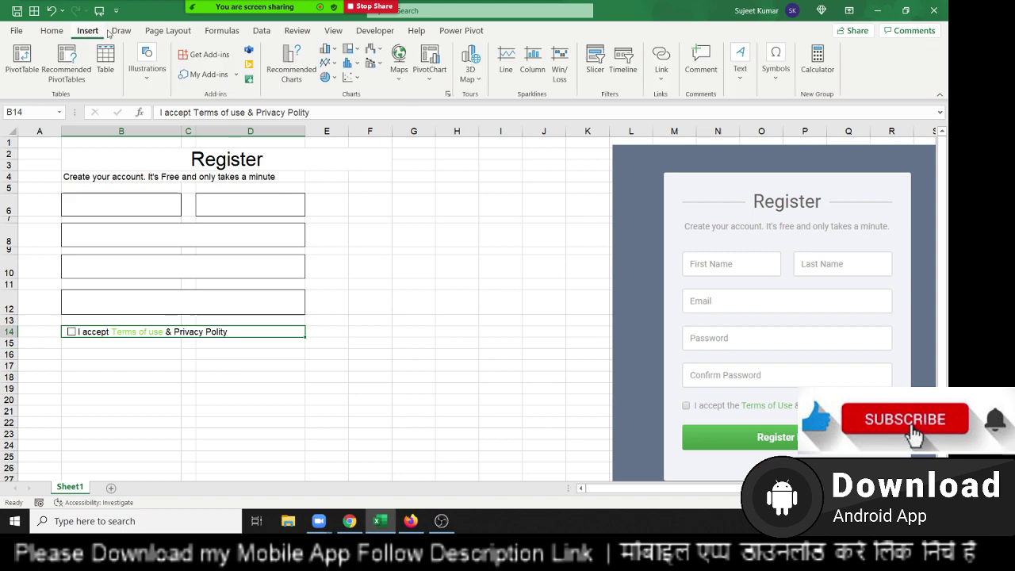
{"action": "left_click", "coordinate": [660, 65]}
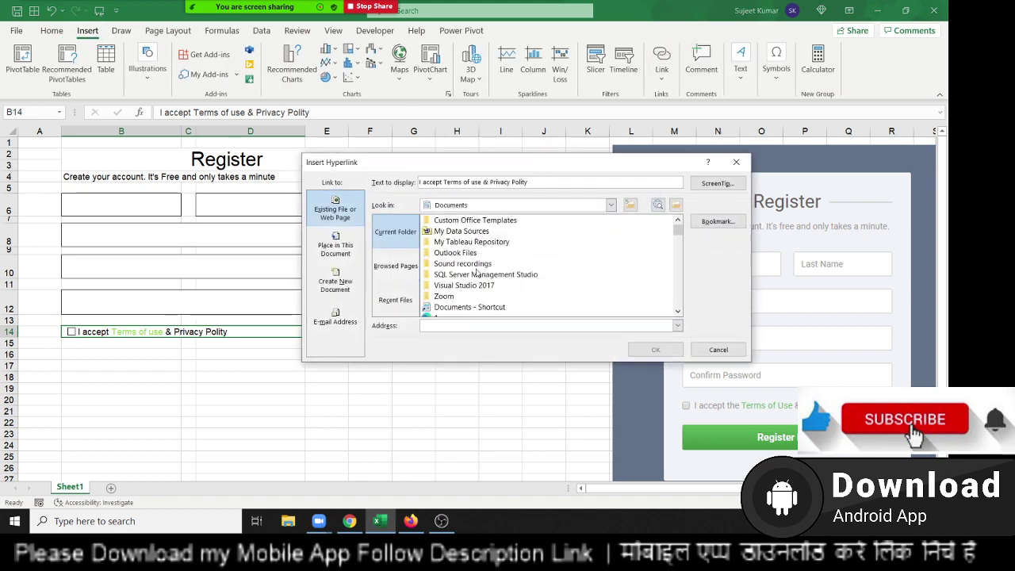
{"action": "left_click", "coordinate": [459, 326]}
{"action": "type", "text": "www"}
{"action": "type", "text": ".google.com/"}
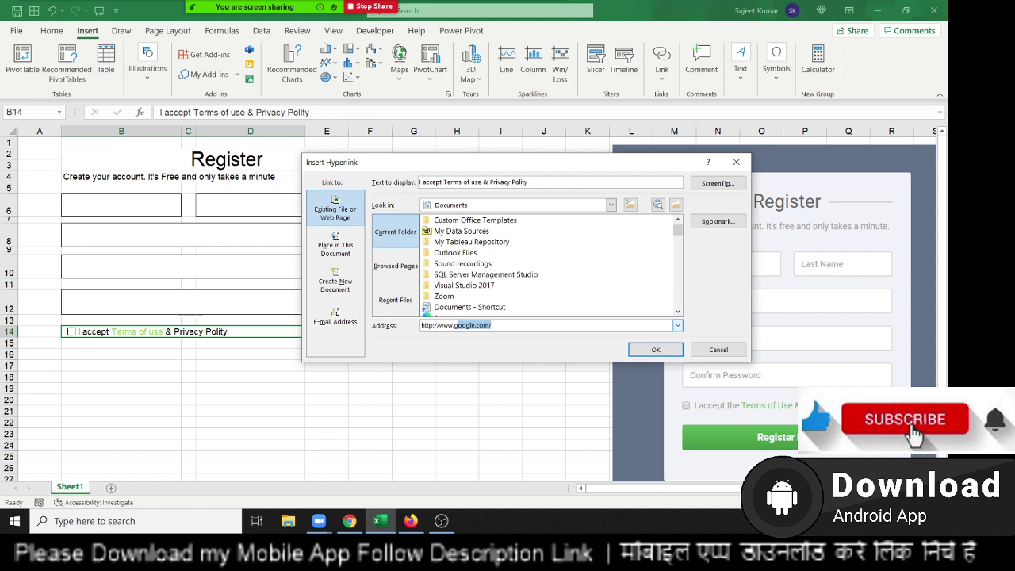
{"action": "key", "text": "End"}
{"action": "left_click", "coordinate": [663, 352]}
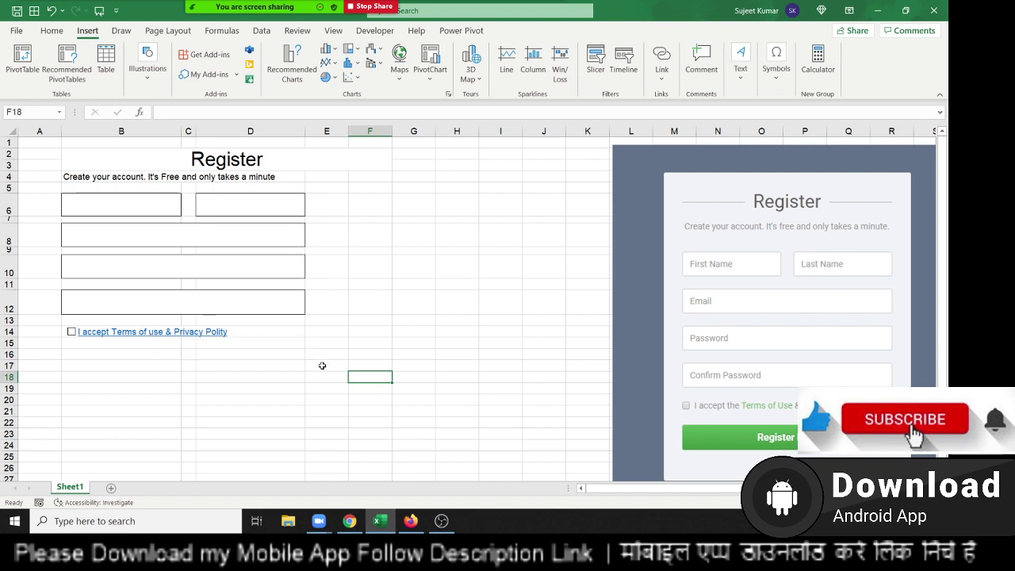
Set the B14 consent line's font colour back to Automatic black.
{"action": "key", "text": "Left"}
{"action": "key", "text": "Up"}
{"action": "key", "text": "Up"}
{"action": "key", "text": "Up"}
{"action": "key", "text": "Up"}
{"action": "key", "text": "Left"}
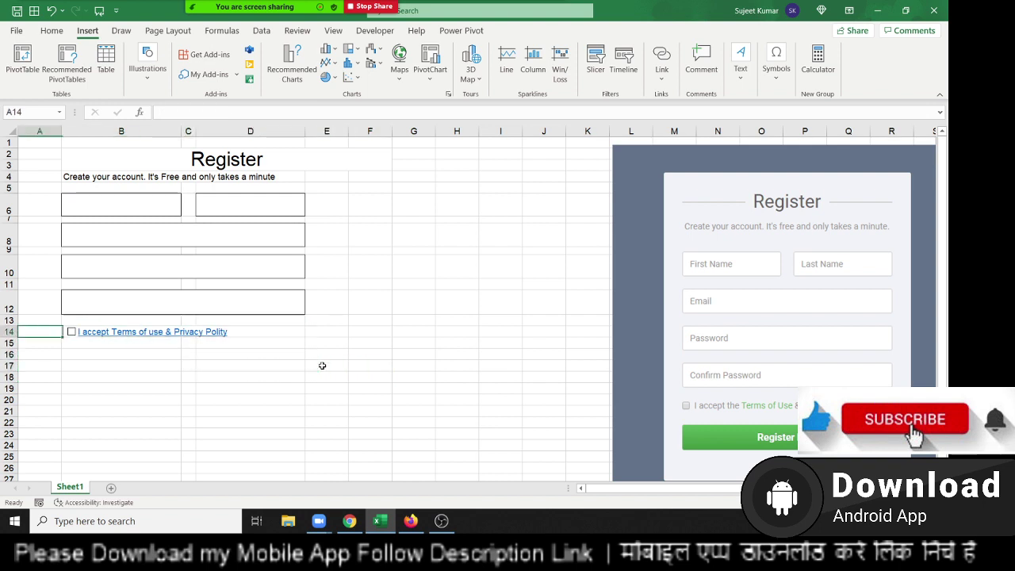
{"action": "key", "text": "Right"}
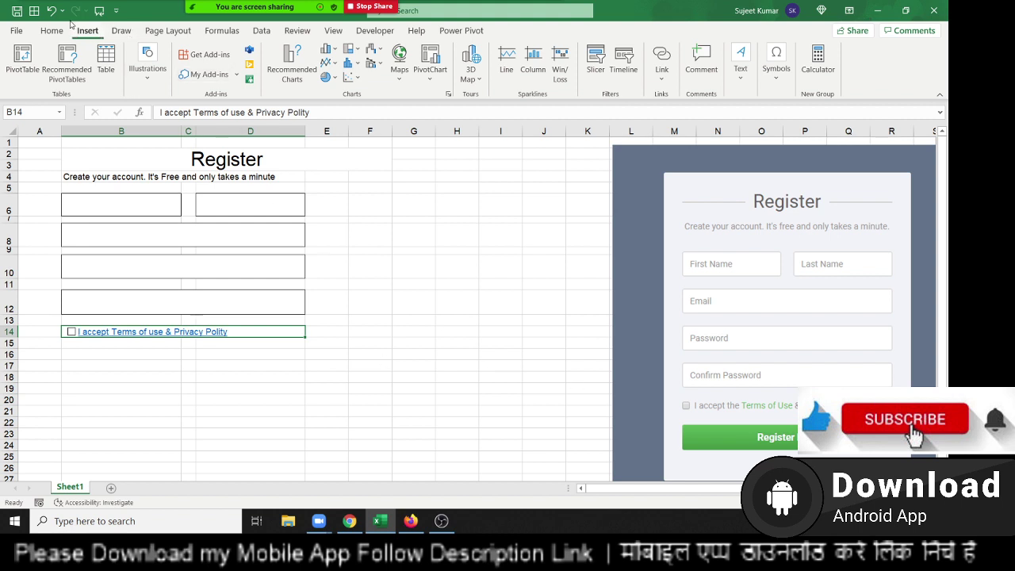
{"action": "left_click", "coordinate": [52, 31]}
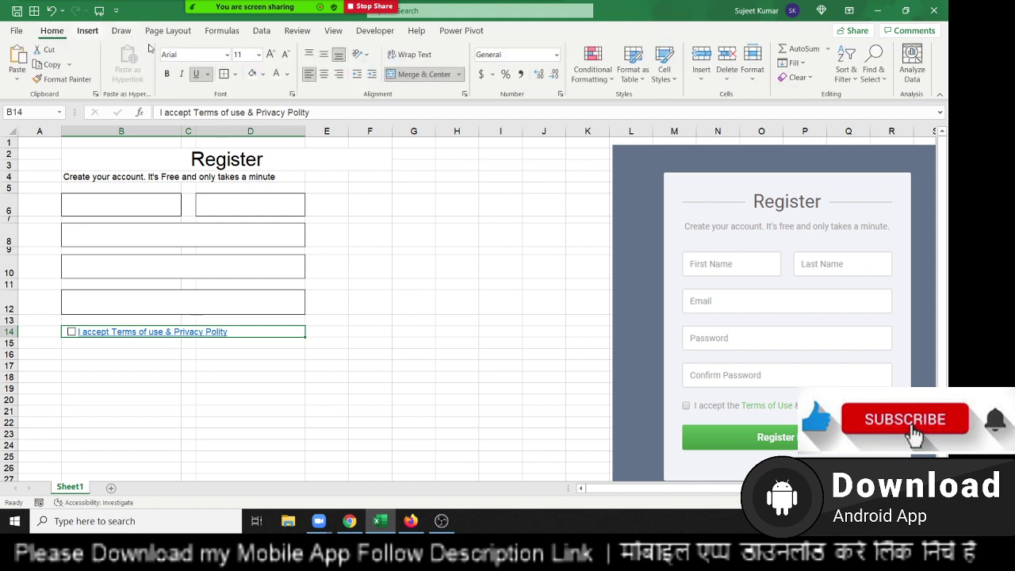
{"action": "left_click", "coordinate": [289, 77]}
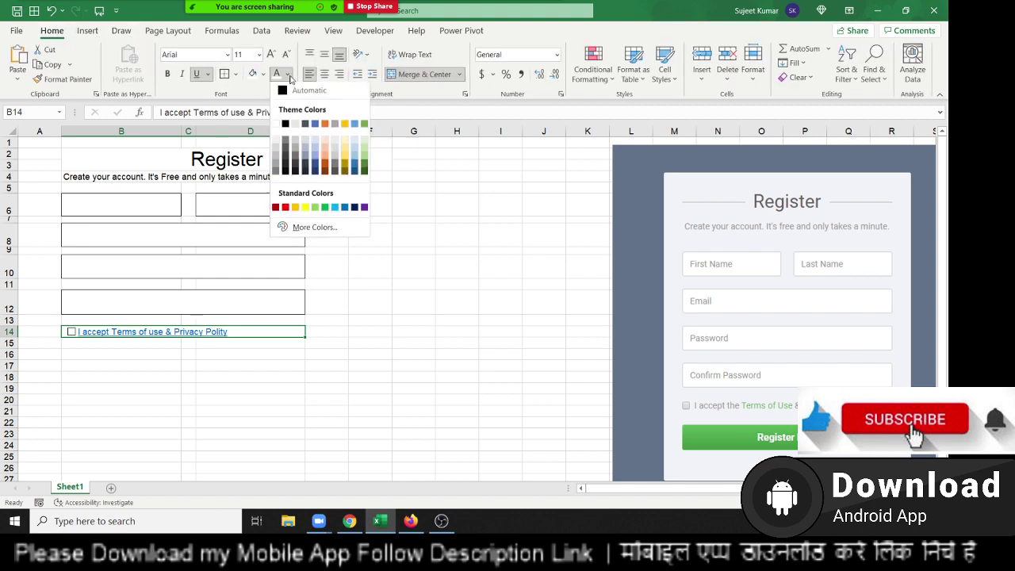
{"action": "left_click", "coordinate": [293, 92]}
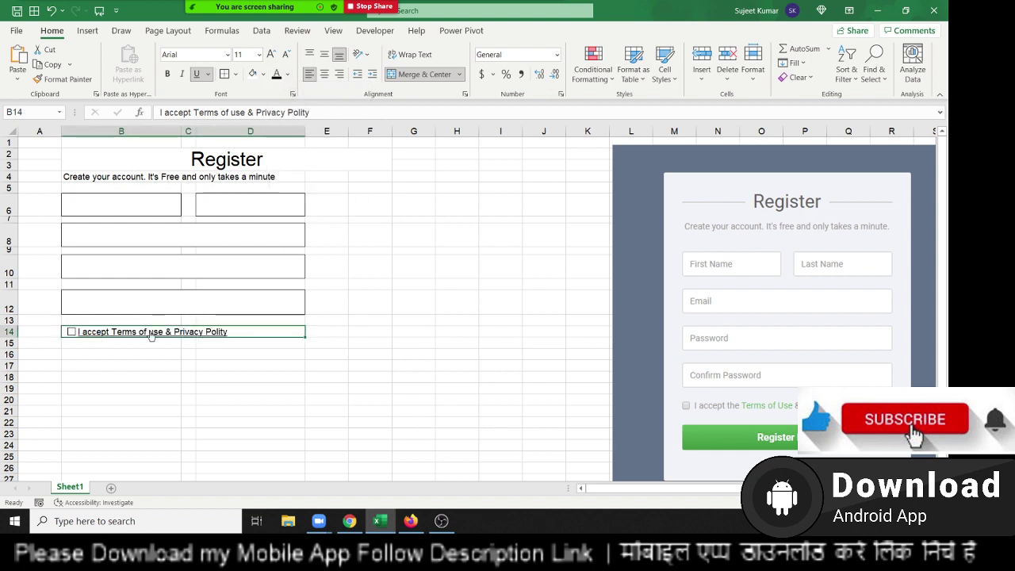
{"action": "left_click", "coordinate": [161, 407]}
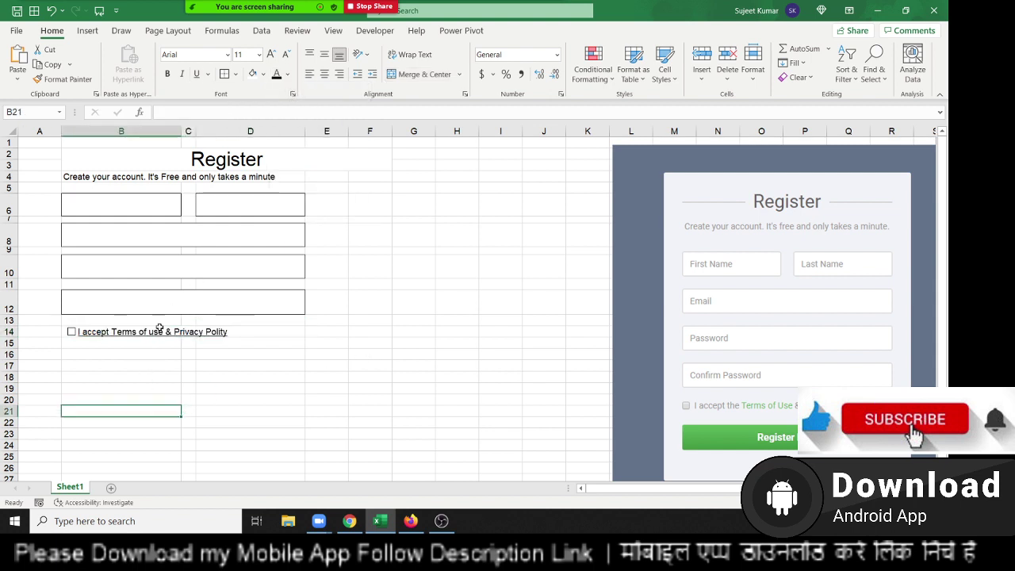
Recolour just the words 'Terms of use' green in the consent line.
{"action": "left_click", "coordinate": [292, 337]}
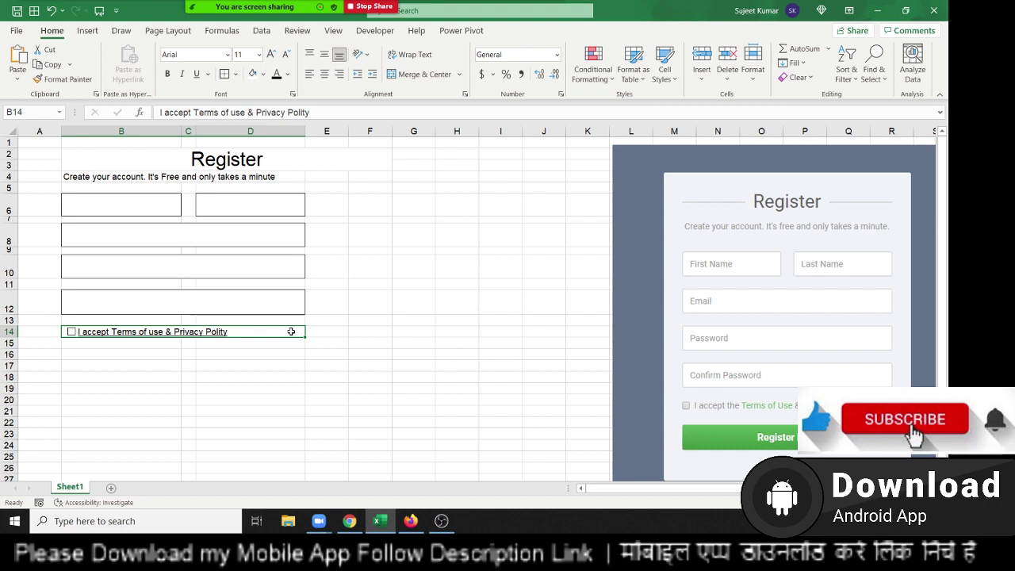
{"action": "left_click_drag", "start_coordinate": [292, 332], "coordinate": [291, 343]}
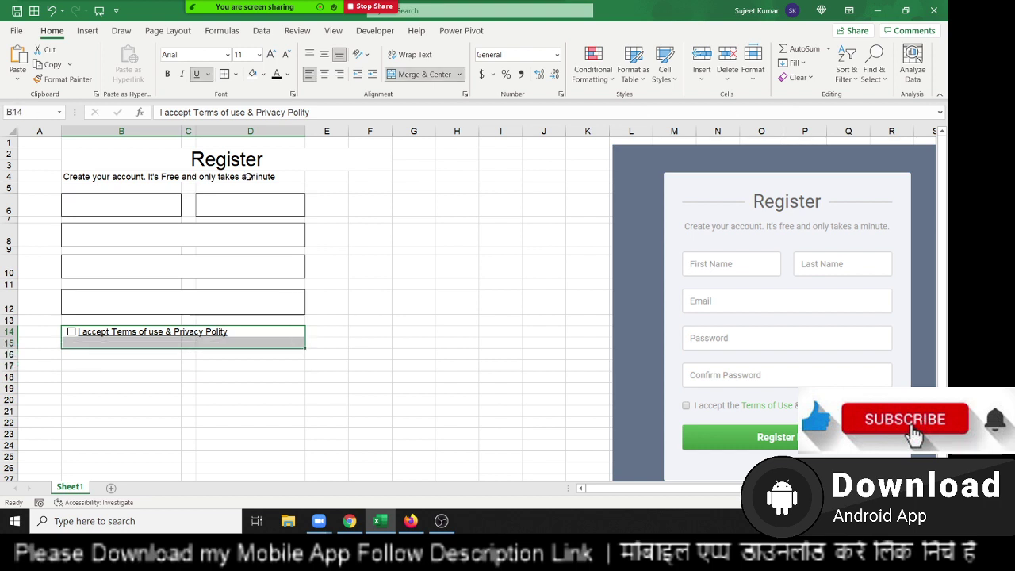
{"action": "left_click", "coordinate": [210, 112]}
{"action": "left_click", "coordinate": [200, 112]}
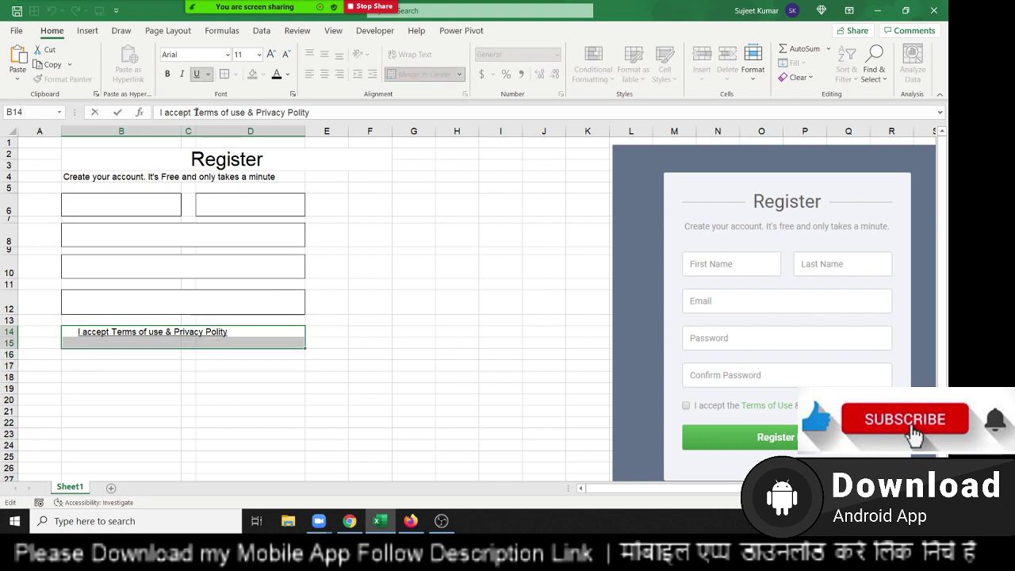
{"action": "left_click_drag", "start_coordinate": [194, 112], "coordinate": [245, 112]}
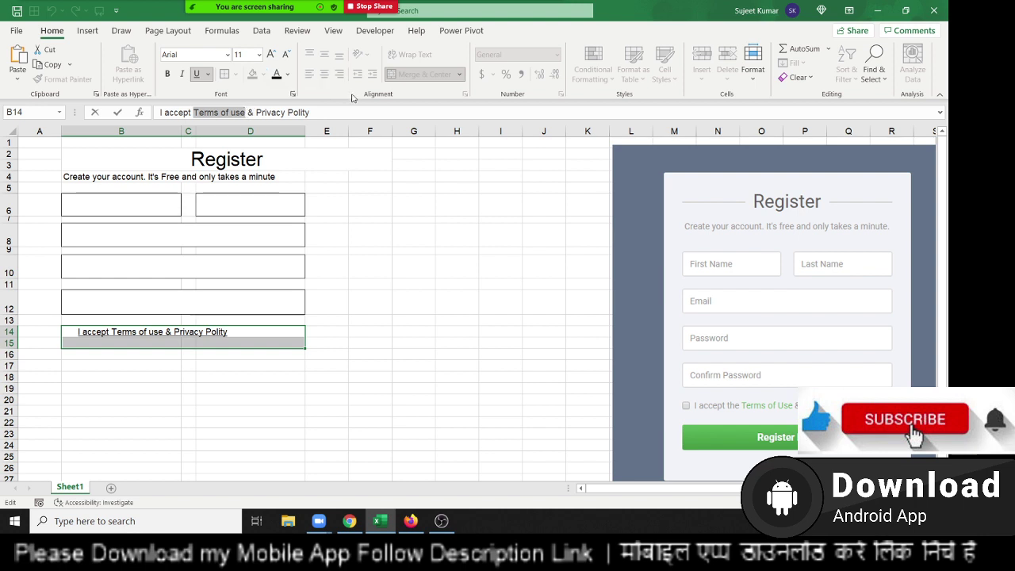
{"action": "left_click", "coordinate": [289, 74]}
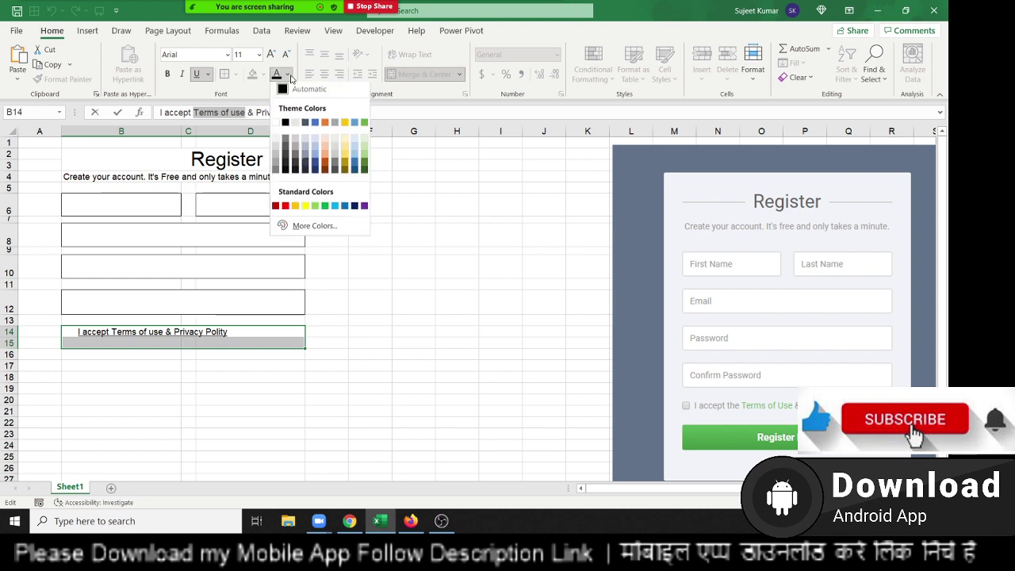
{"action": "left_click", "coordinate": [315, 210]}
{"action": "left_click", "coordinate": [329, 354]}
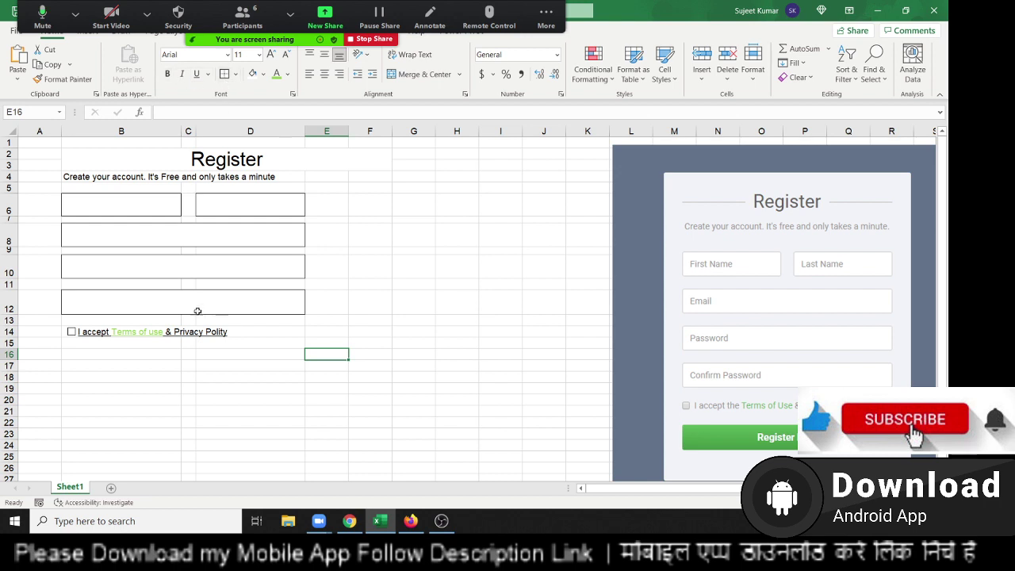
{"action": "left_click", "coordinate": [237, 420]}
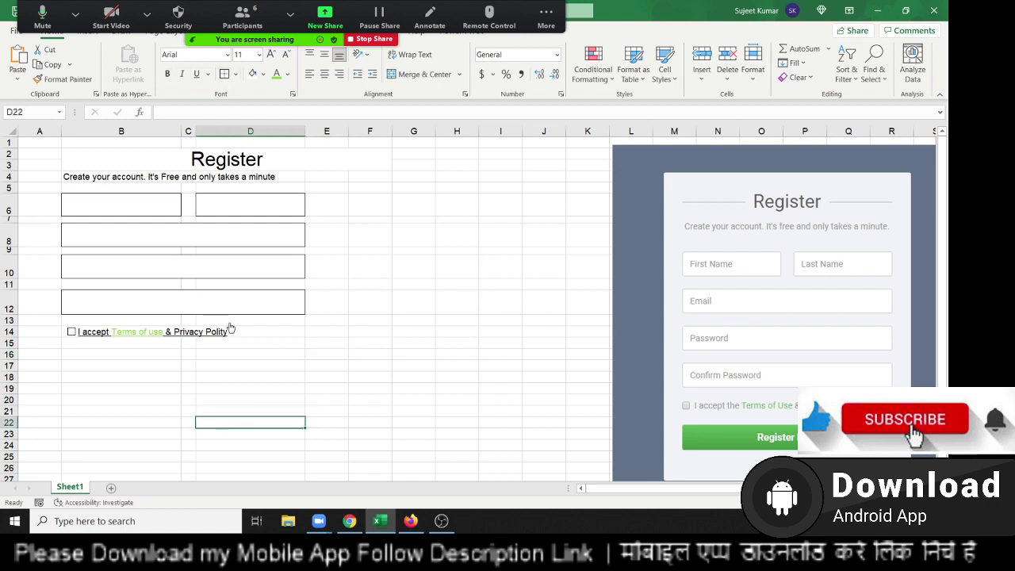
Draw a rounded-corner rectangle from about B16 to D18.
{"action": "left_click", "coordinate": [486, 350]}
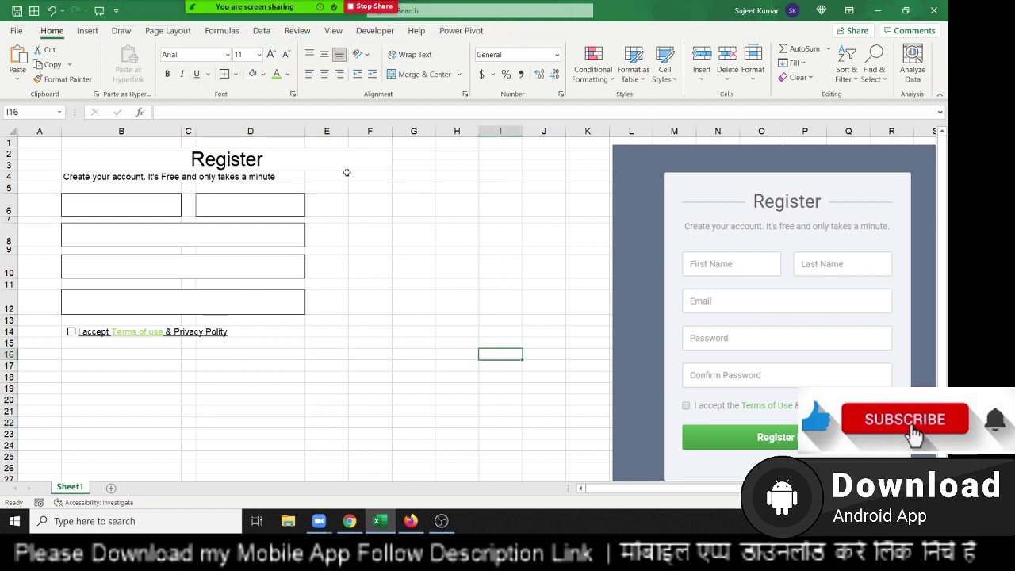
{"action": "left_click", "coordinate": [87, 30]}
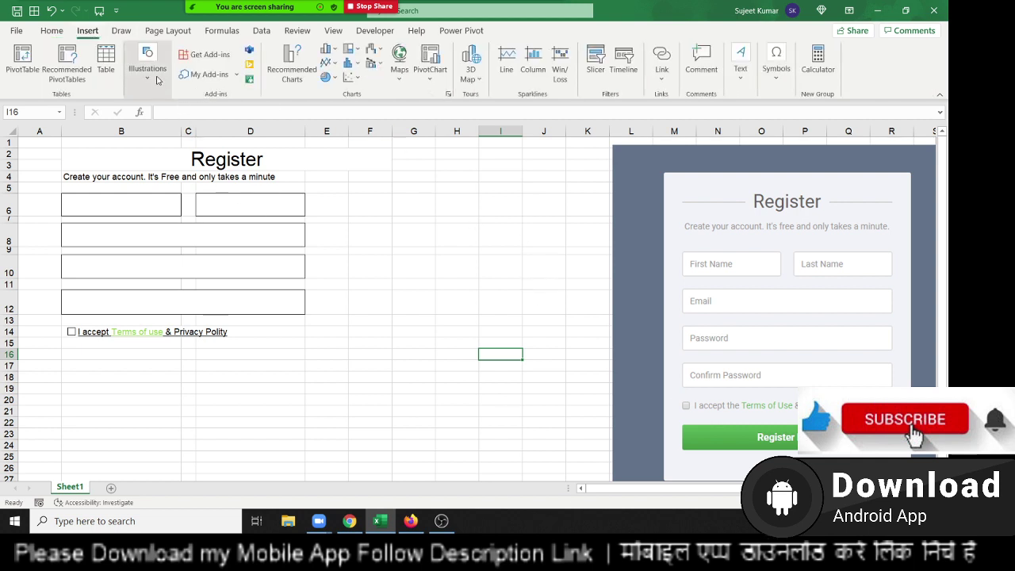
{"action": "left_click", "coordinate": [157, 78]}
{"action": "left_click", "coordinate": [168, 131]}
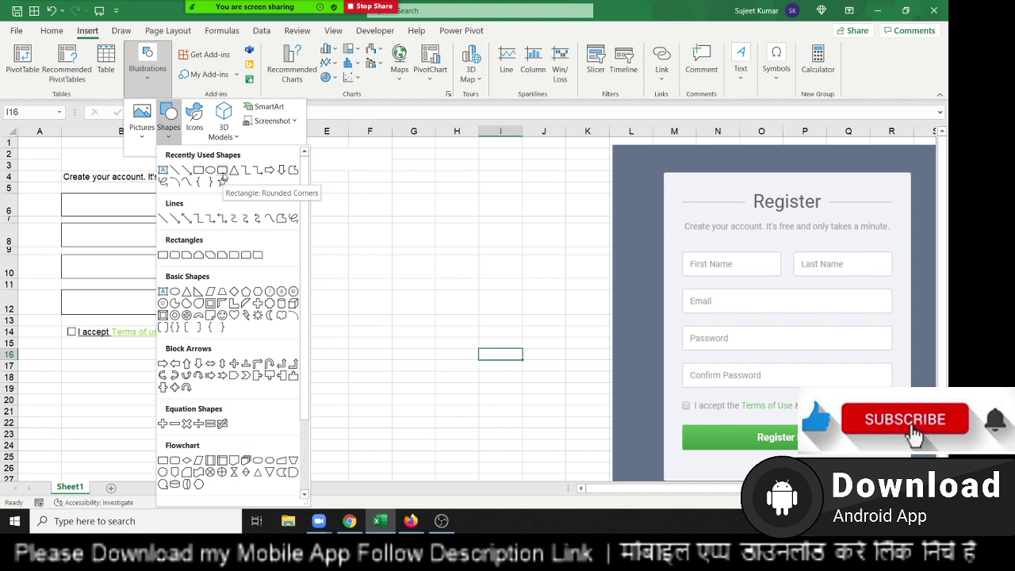
{"action": "left_click", "coordinate": [224, 171]}
{"action": "left_click_drag", "start_coordinate": [70, 358], "coordinate": [302, 384]}
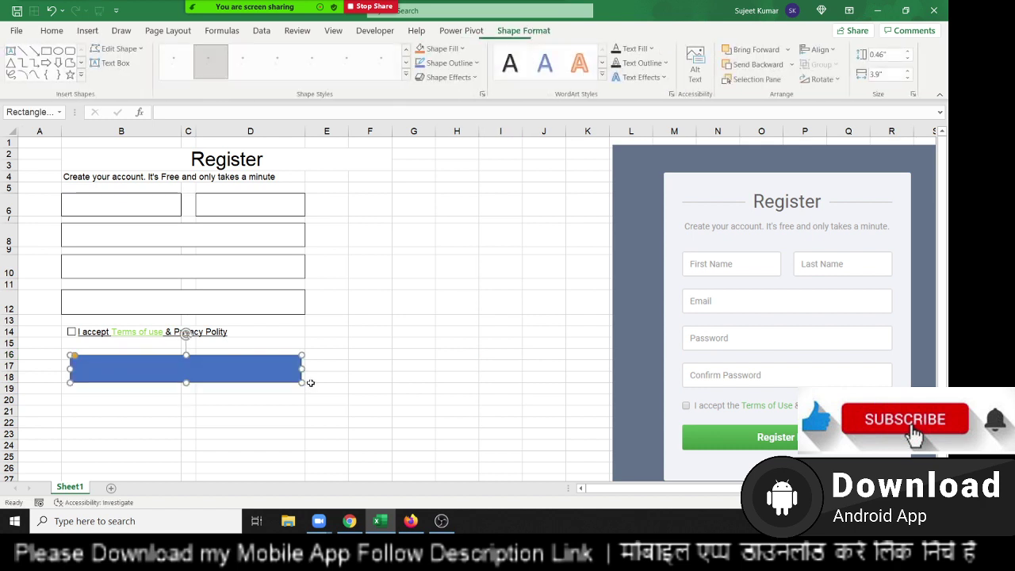
Give the rectangle a green style, label it 'Register Now', and make it narrower.
{"action": "left_click", "coordinate": [395, 63]}
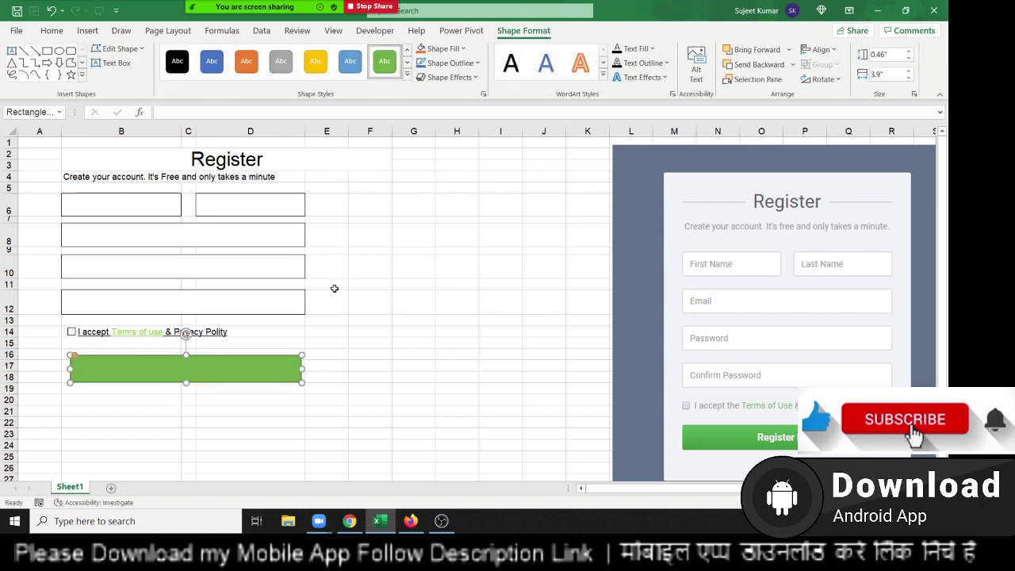
{"action": "type", "text": "Register Now"}
{"action": "left_click", "coordinate": [183, 428]}
{"action": "left_click", "coordinate": [219, 382]}
{"action": "left_click_drag", "start_coordinate": [301, 382], "coordinate": [270, 384]}
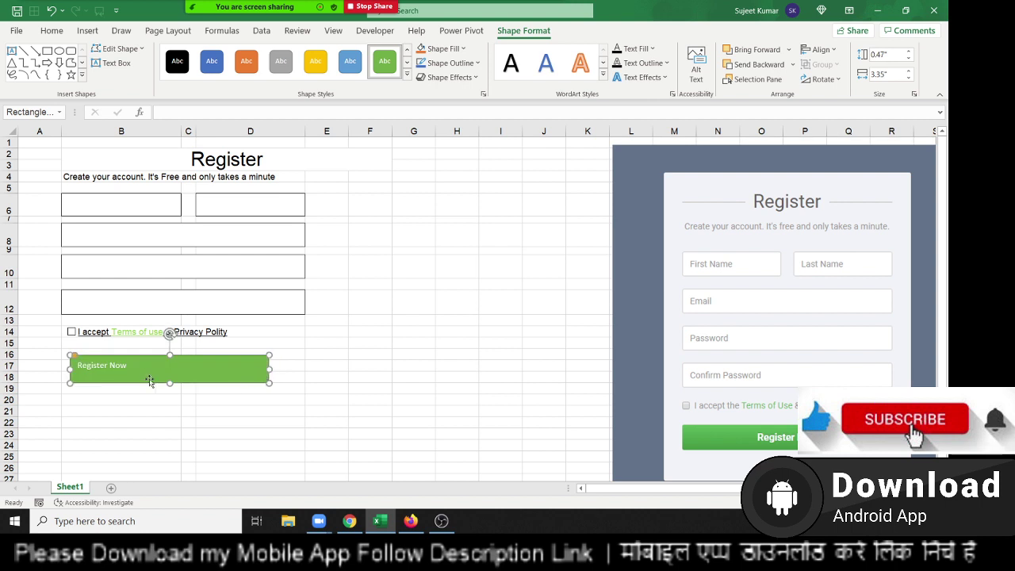
Centre the Register Now text both ways and enlarge it to size 20.
{"action": "left_click", "coordinate": [52, 30]}
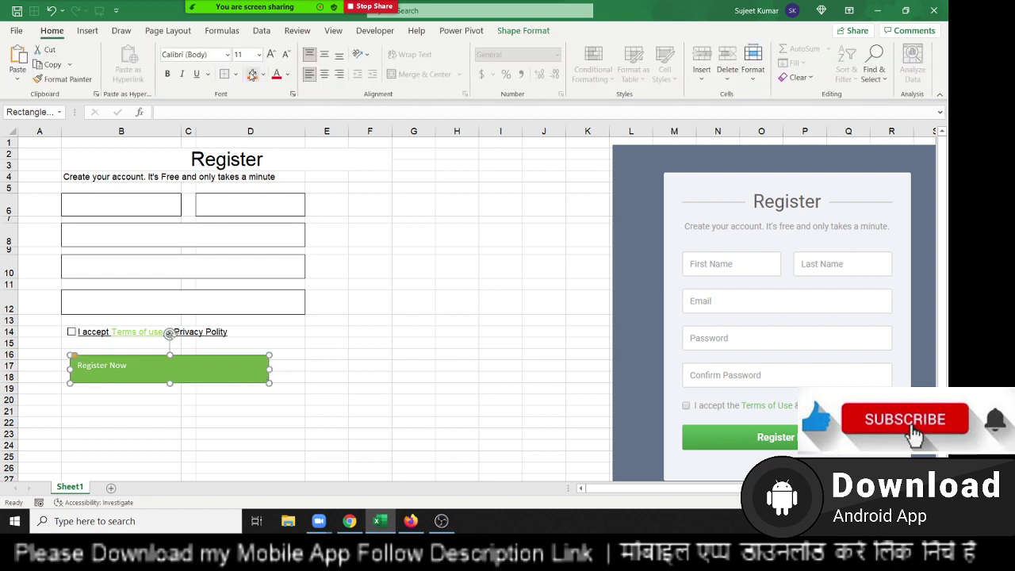
{"action": "left_click", "coordinate": [326, 75]}
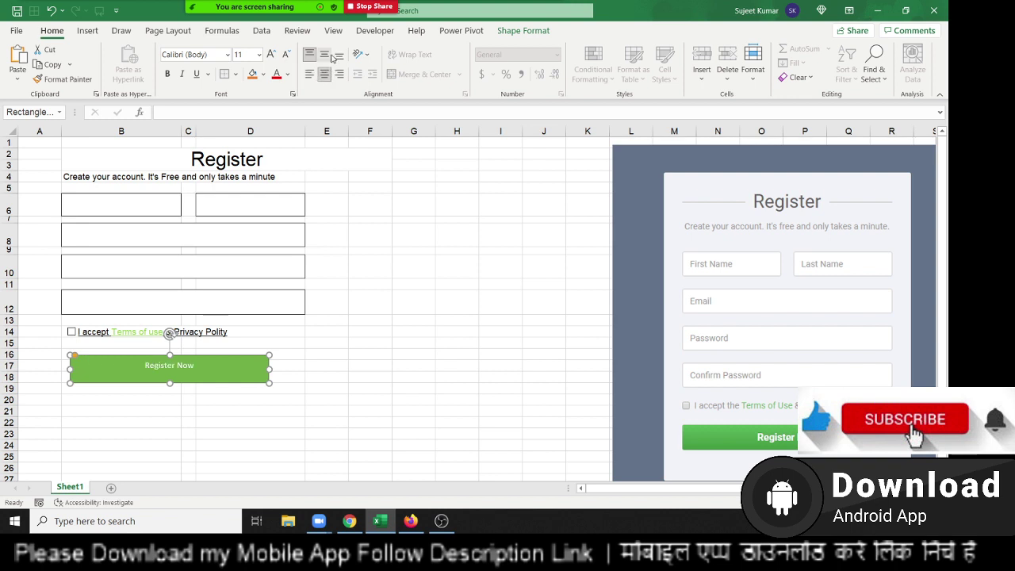
{"action": "left_click", "coordinate": [325, 54]}
{"action": "left_click", "coordinate": [272, 54]}
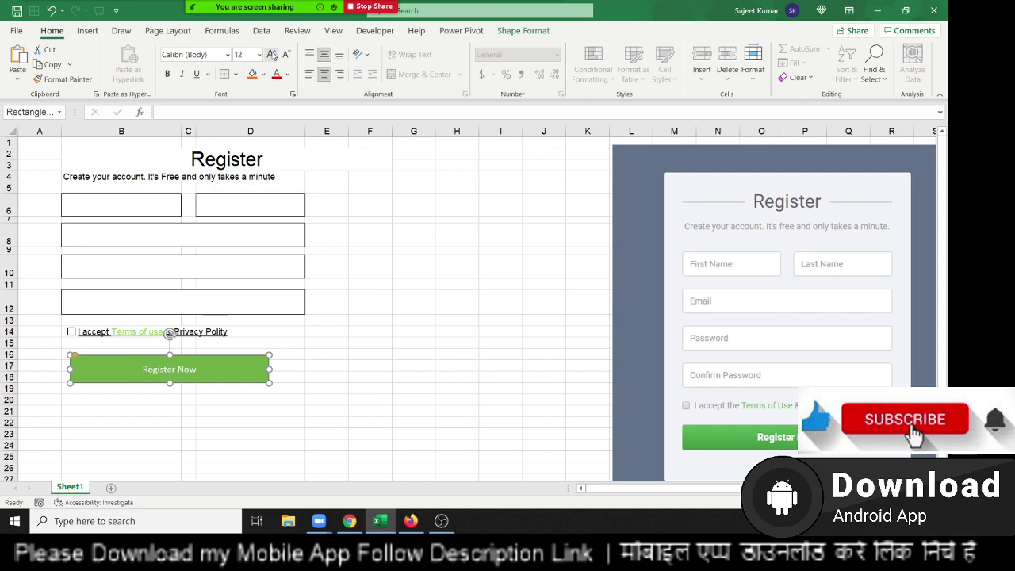
{"action": "left_click", "coordinate": [272, 54]}
{"action": "left_click", "coordinate": [272, 54]}
{"action": "left_click", "coordinate": [272, 54]}
{"action": "left_click", "coordinate": [273, 54]}
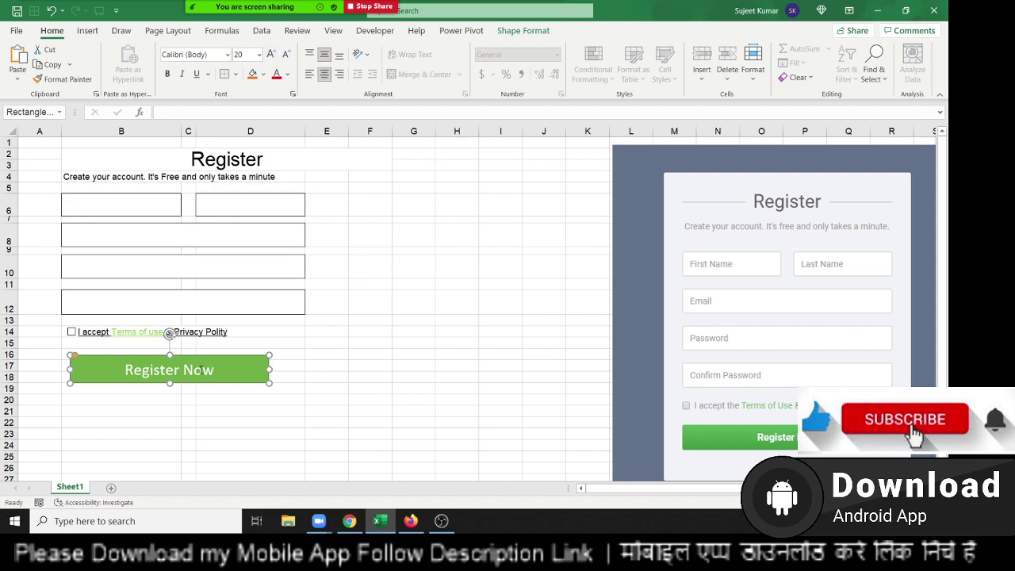
Apply a WordArt style to the Register Now label and set its text fill to white.
{"action": "left_click", "coordinate": [518, 34]}
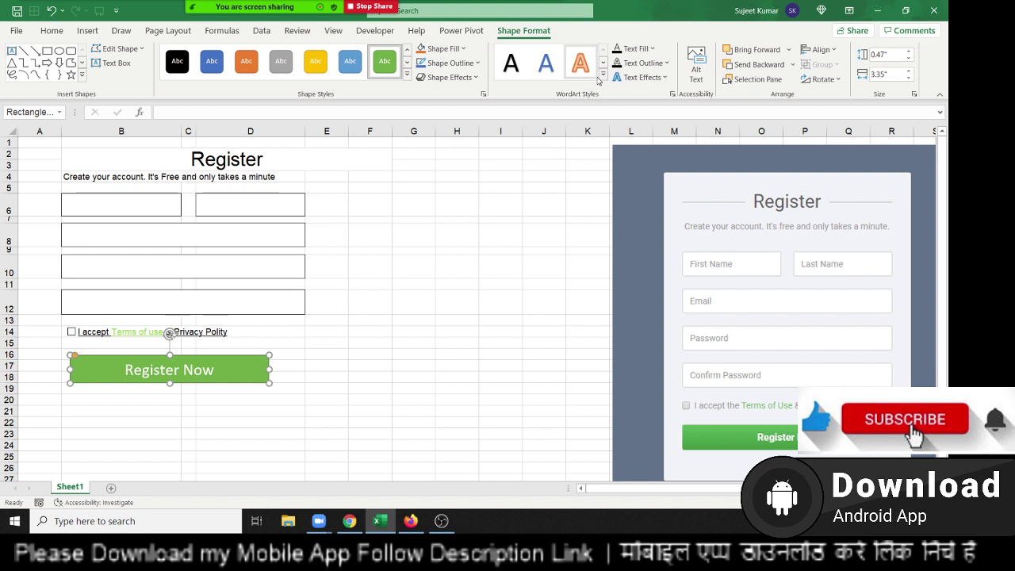
{"action": "left_click", "coordinate": [514, 66]}
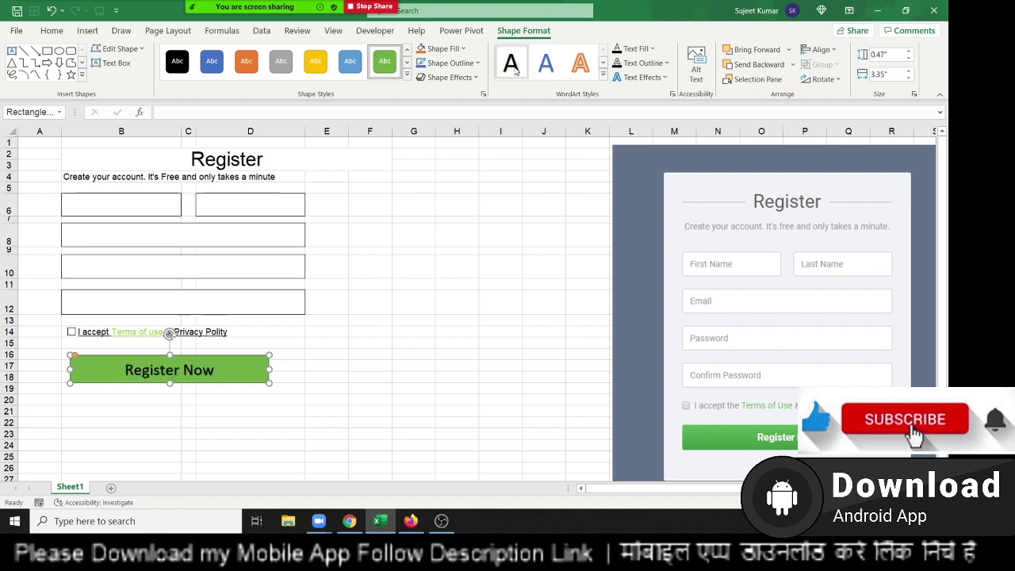
{"action": "left_click", "coordinate": [651, 49]}
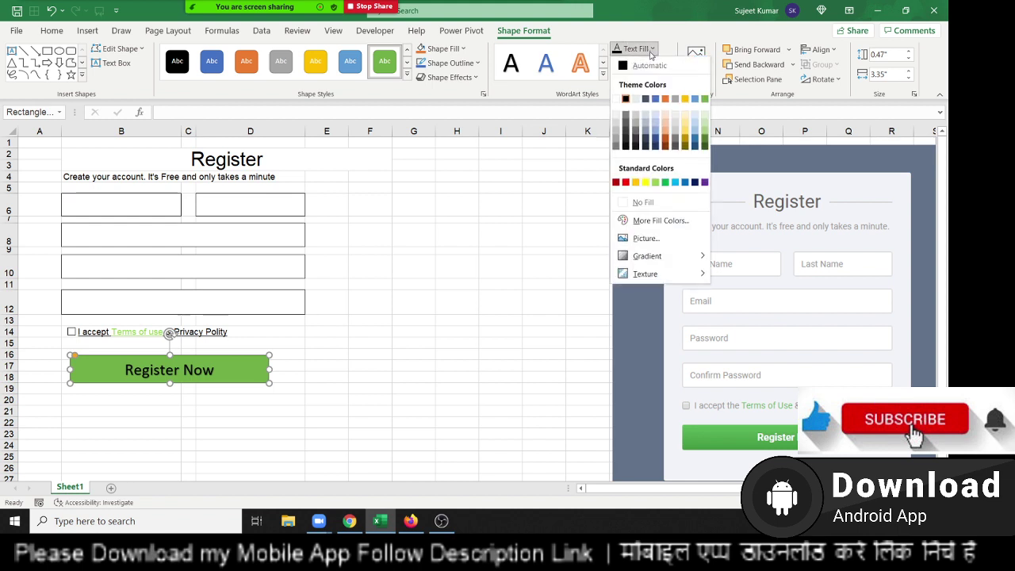
{"action": "left_click", "coordinate": [619, 109]}
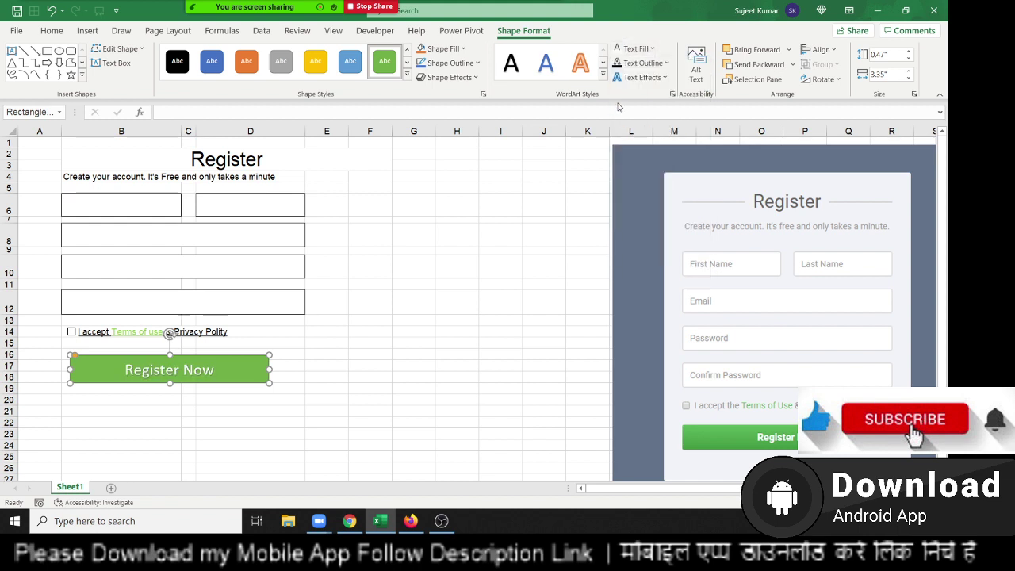
{"action": "left_click", "coordinate": [641, 63]}
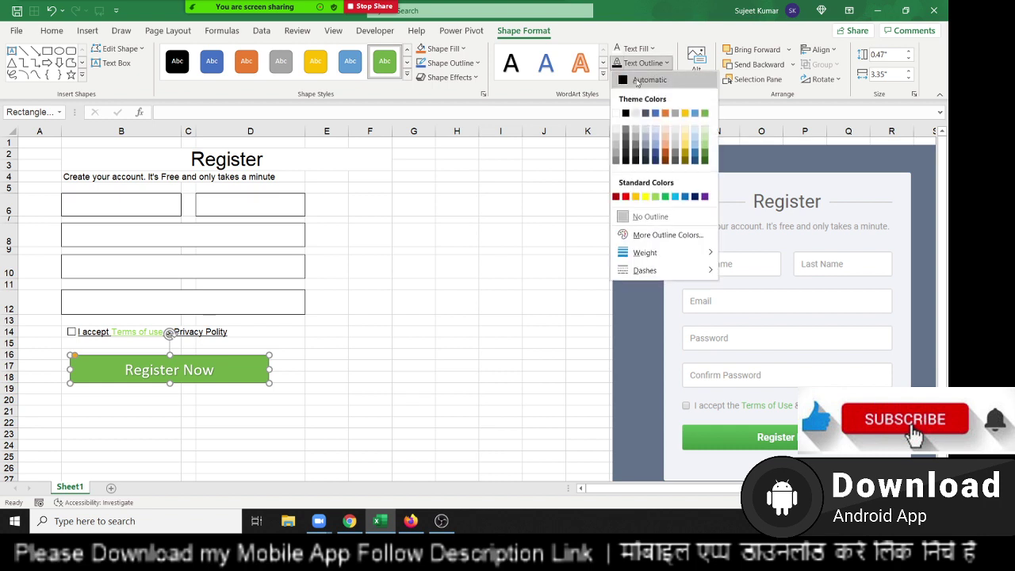
{"action": "left_click", "coordinate": [625, 116]}
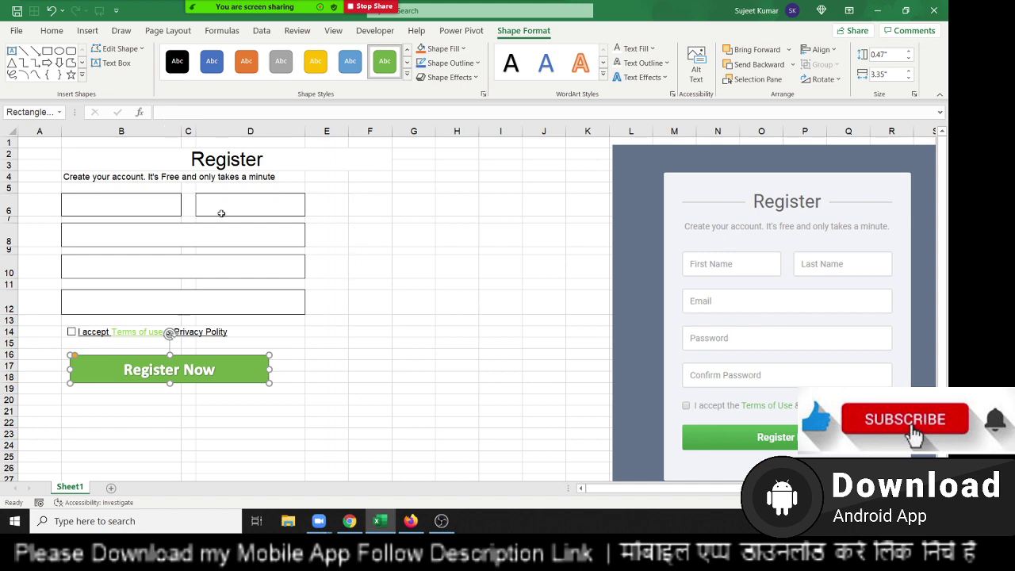
Insert two blank columns before the form, then narrow column C to 17 pixels and column G.
{"action": "left_click", "coordinate": [446, 320]}
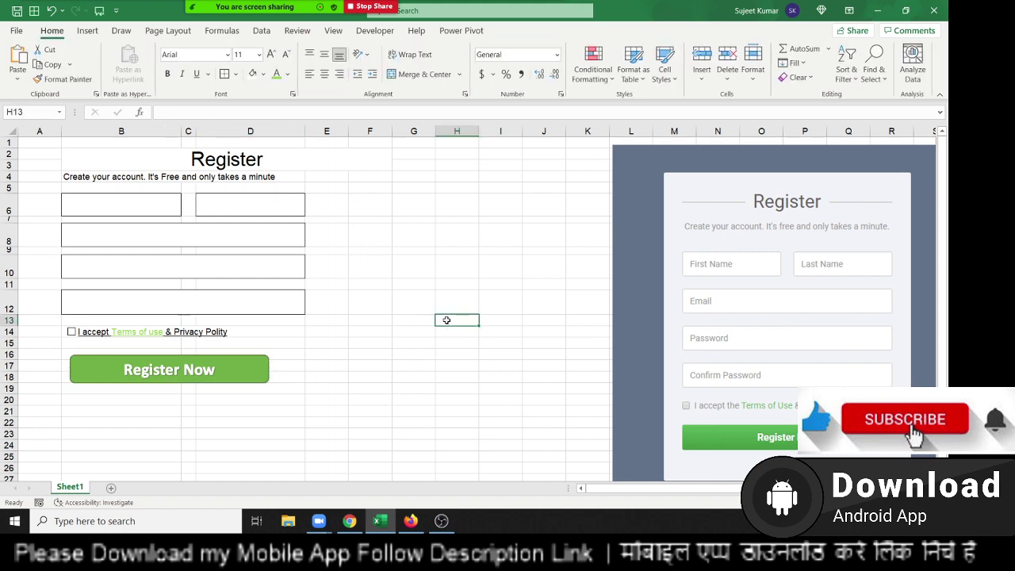
{"action": "scroll", "coordinate": [689, 359], "scroll_direction": "down", "scroll_amount": 3}
{"action": "scroll", "coordinate": [689, 359], "scroll_direction": "down", "scroll_amount": 1}
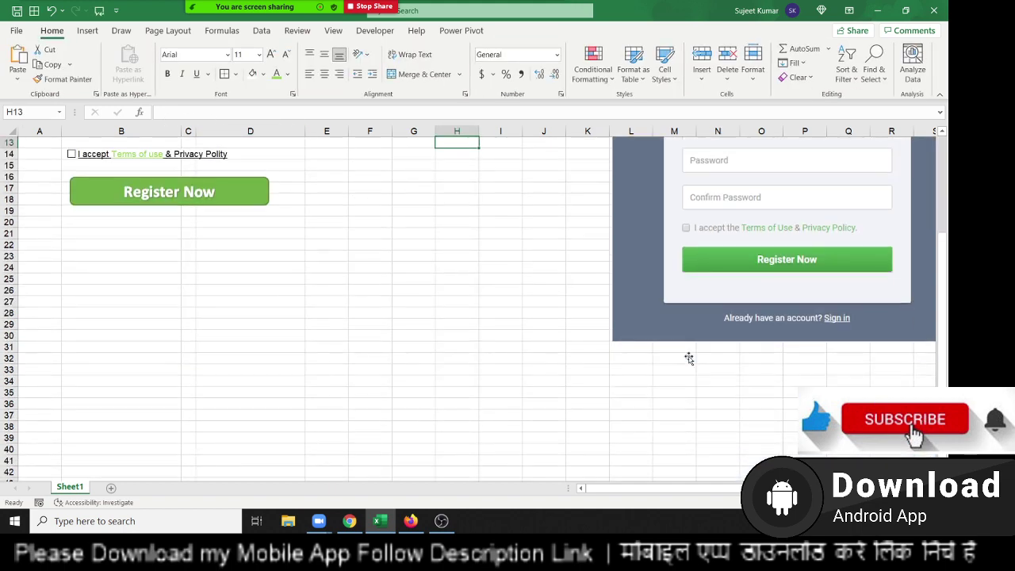
{"action": "scroll", "coordinate": [367, 355], "scroll_direction": "up", "scroll_amount": 1}
{"action": "scroll", "coordinate": [367, 354], "scroll_direction": "up", "scroll_amount": 1}
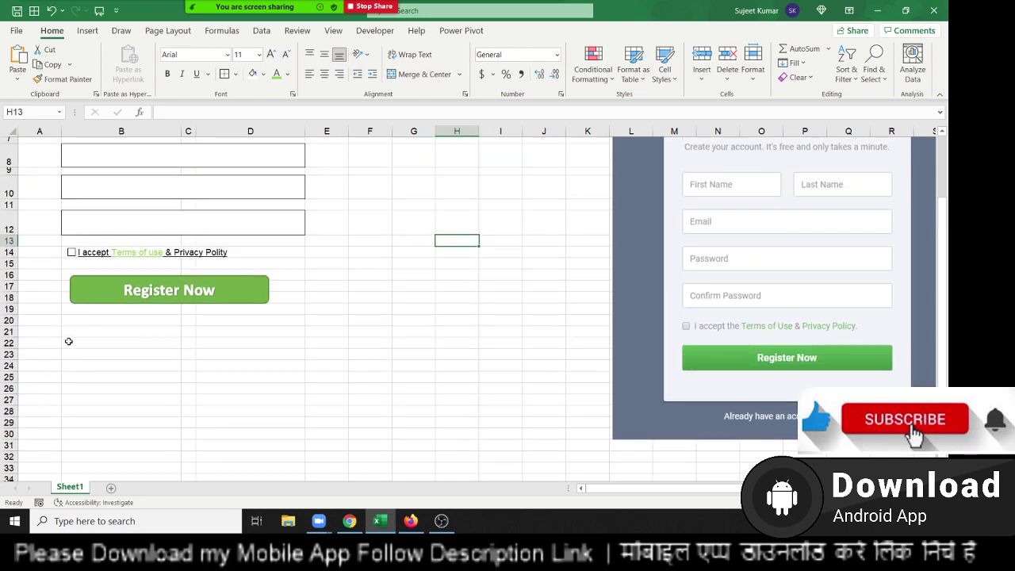
{"action": "scroll", "coordinate": [68, 341], "scroll_direction": "up", "scroll_amount": 2}
{"action": "left_click", "coordinate": [45, 127]}
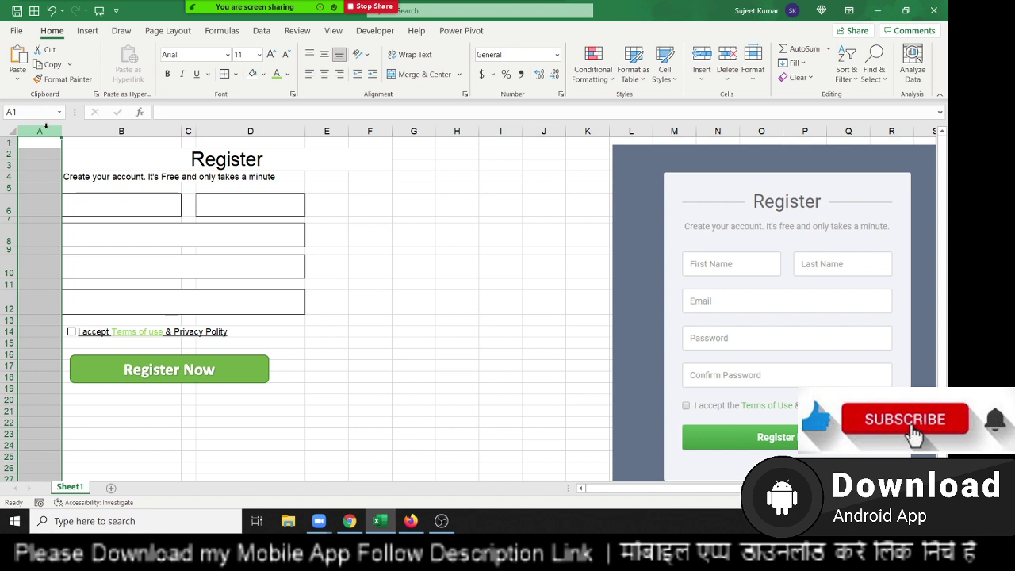
{"action": "key", "text": "ctrl+shift+plus"}
{"action": "left_click", "coordinate": [79, 199]}
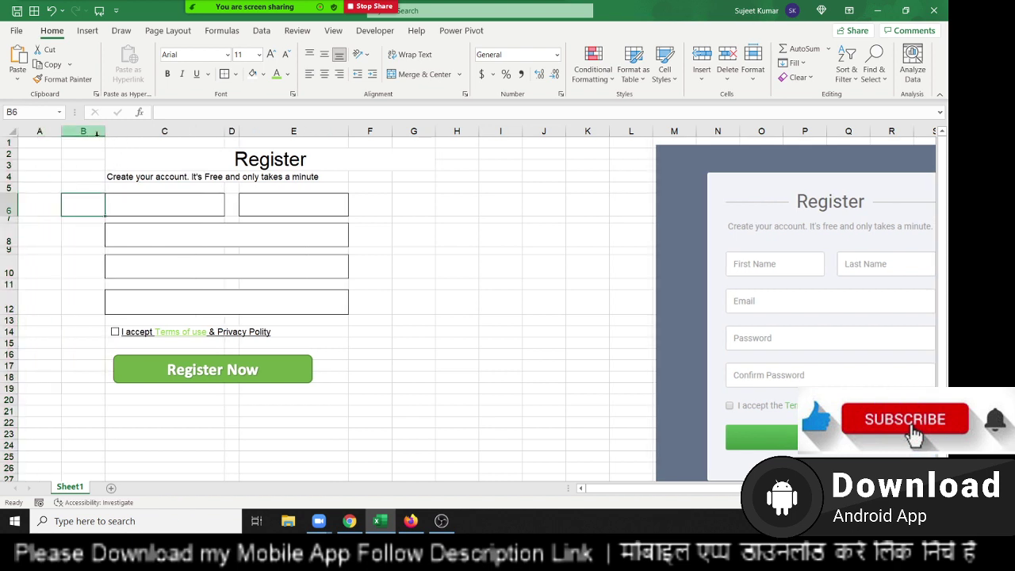
{"action": "left_click", "coordinate": [50, 131]}
{"action": "key", "text": "ctrl+shift+plus"}
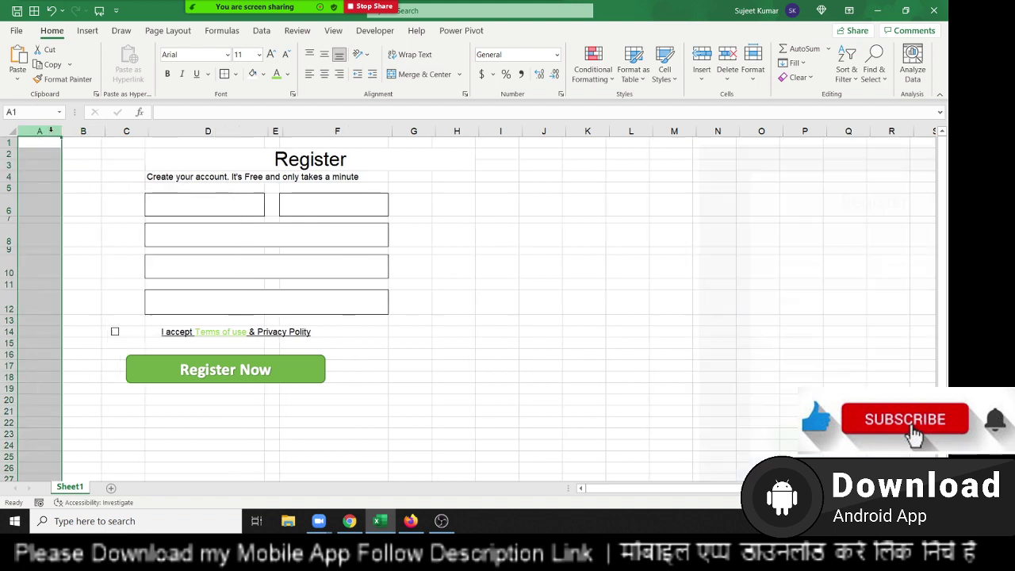
{"action": "left_click", "coordinate": [101, 165]}
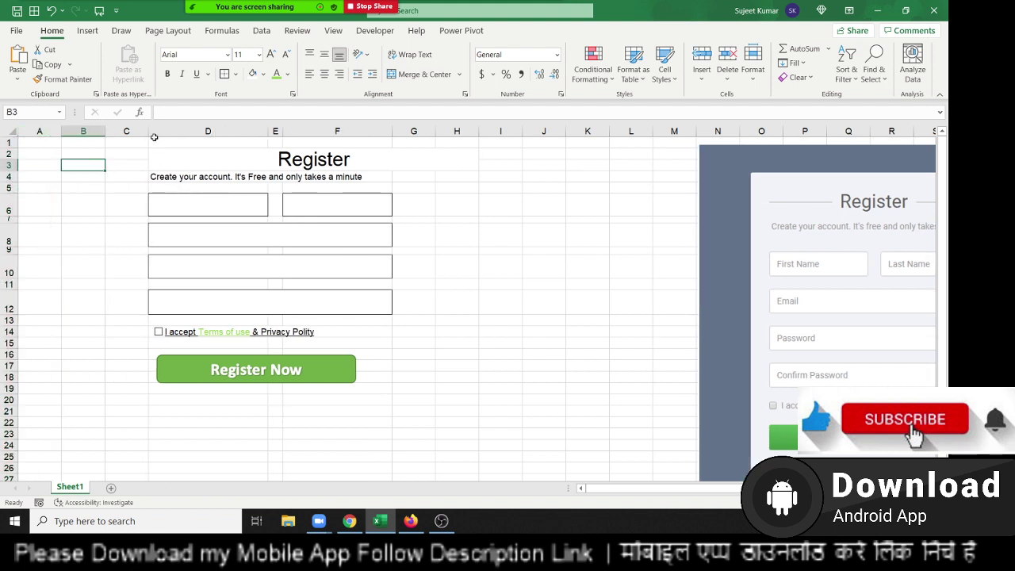
{"action": "left_click_drag", "start_coordinate": [153, 133], "coordinate": [123, 137]}
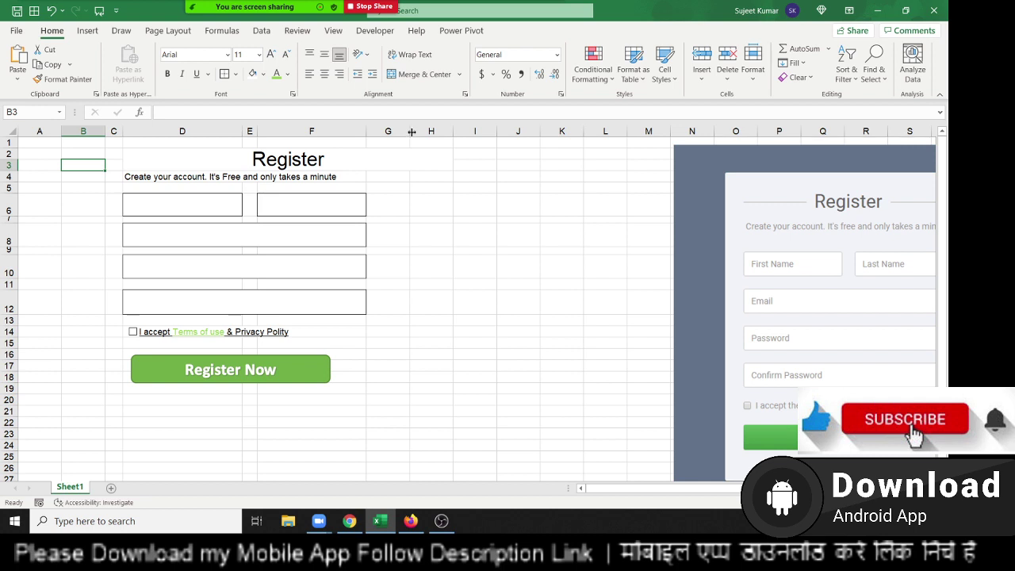
{"action": "left_click_drag", "start_coordinate": [412, 132], "coordinate": [390, 132]}
Unmerge the Register title cell and slightly adjust column G's width.
{"action": "left_click", "coordinate": [329, 159]}
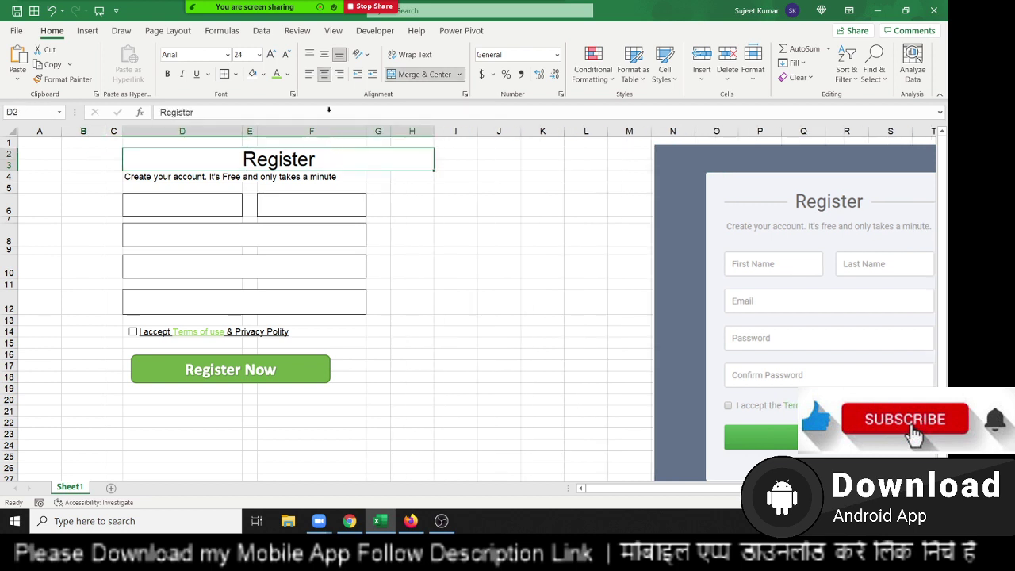
{"action": "left_click", "coordinate": [420, 78]}
{"action": "left_click", "coordinate": [440, 236]}
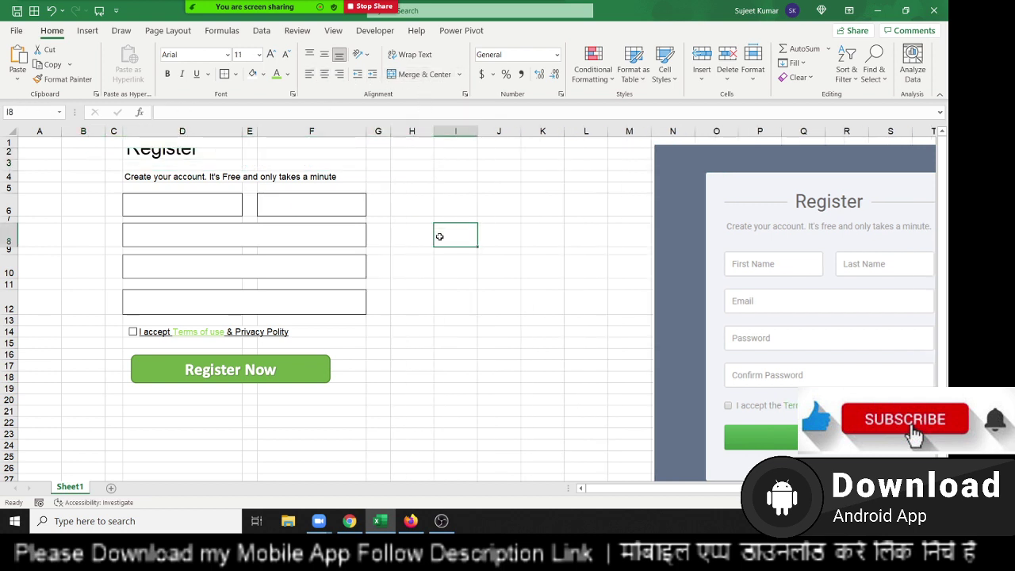
{"action": "left_click_drag", "start_coordinate": [392, 132], "coordinate": [388, 131]}
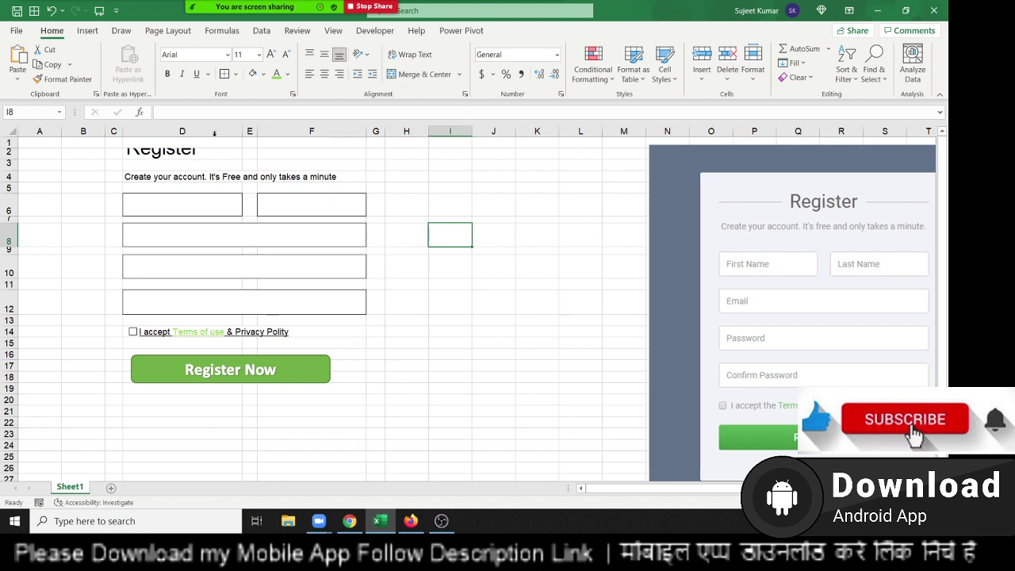
Make row 1 taller and insert blank rows above the form.
{"action": "left_click", "coordinate": [118, 143]}
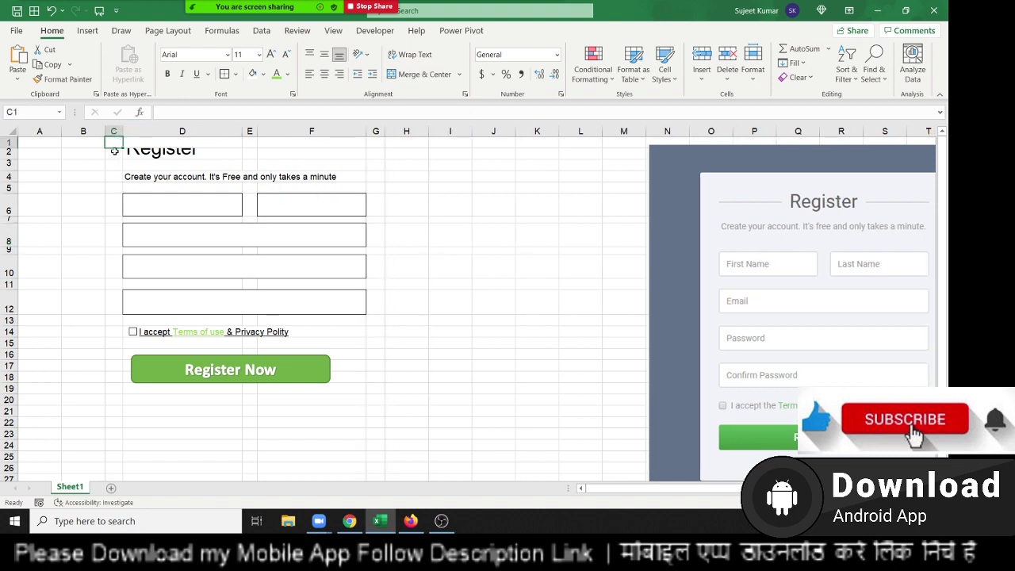
{"action": "left_click", "coordinate": [12, 143]}
{"action": "left_click_drag", "start_coordinate": [13, 149], "coordinate": [14, 160]}
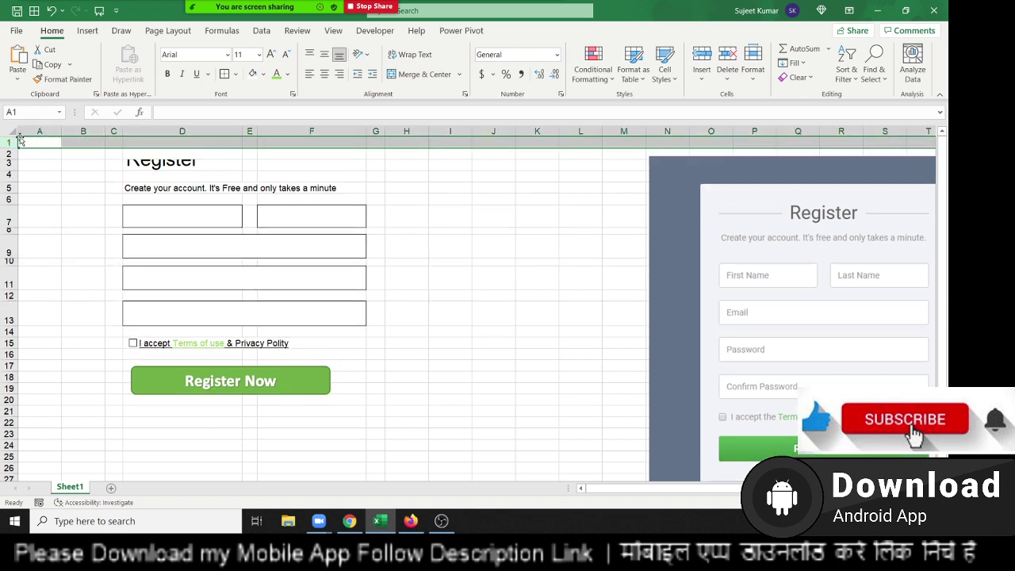
{"action": "left_click", "coordinate": [83, 177]}
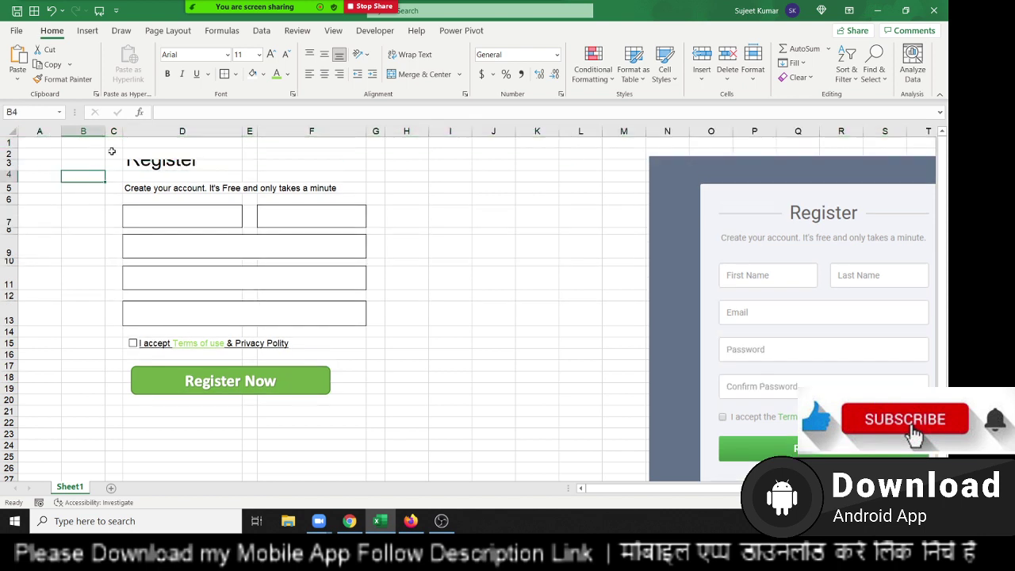
{"action": "left_click", "coordinate": [10, 142]}
{"action": "key", "text": "ctrl+shift+plus"}
{"action": "key", "text": "ctrl+shift+plus"}
{"action": "key", "text": "ctrl+shift+plus"}
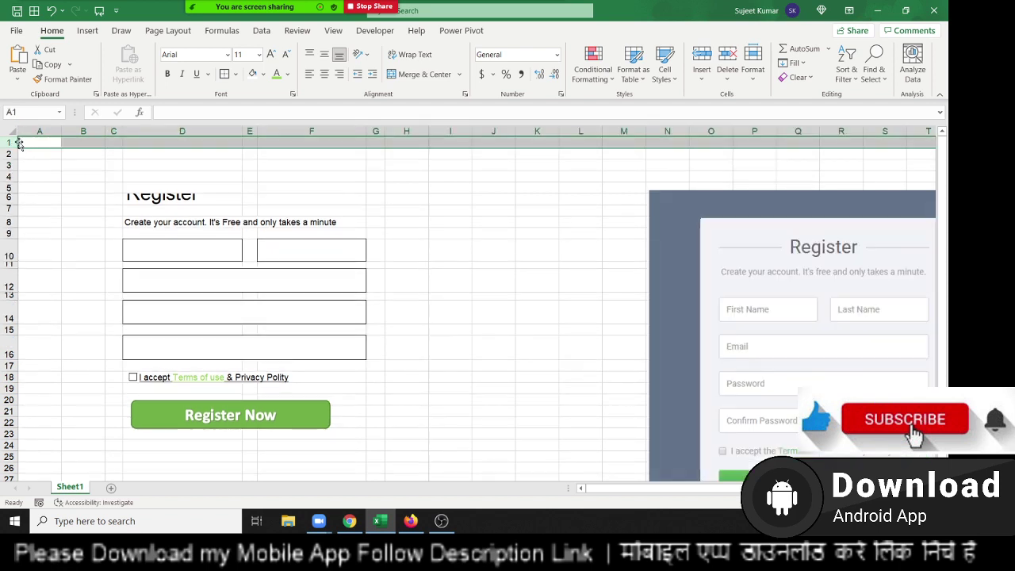
{"action": "mouse_move", "coordinate": [120, 163]}
{"action": "left_mouse_down"}
{"action": "mouse_move", "coordinate": [352, 179]}
{"action": "mouse_move", "coordinate": [384, 439]}
{"action": "mouse_move", "coordinate": [378, 456]}
{"action": "left_mouse_up"}
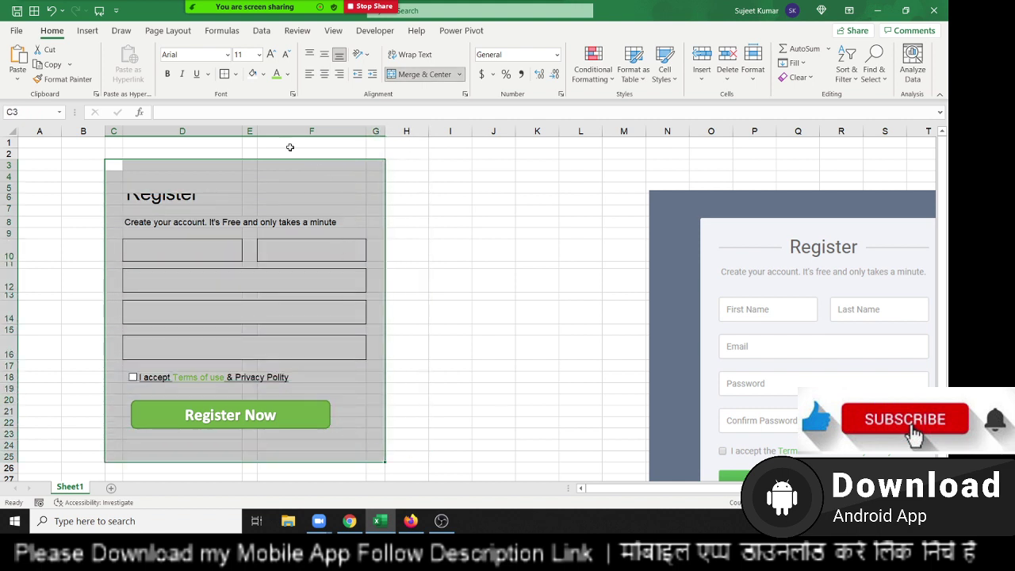
Fill the selected form area with a light gray background.
{"action": "left_click", "coordinate": [263, 73]}
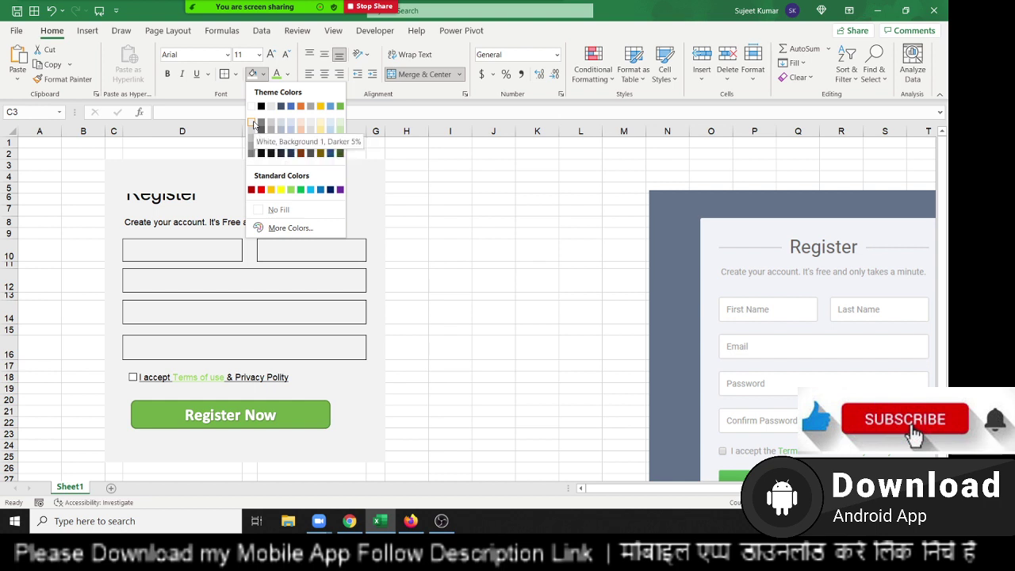
{"action": "left_click", "coordinate": [254, 125]}
{"action": "left_click", "coordinate": [449, 229]}
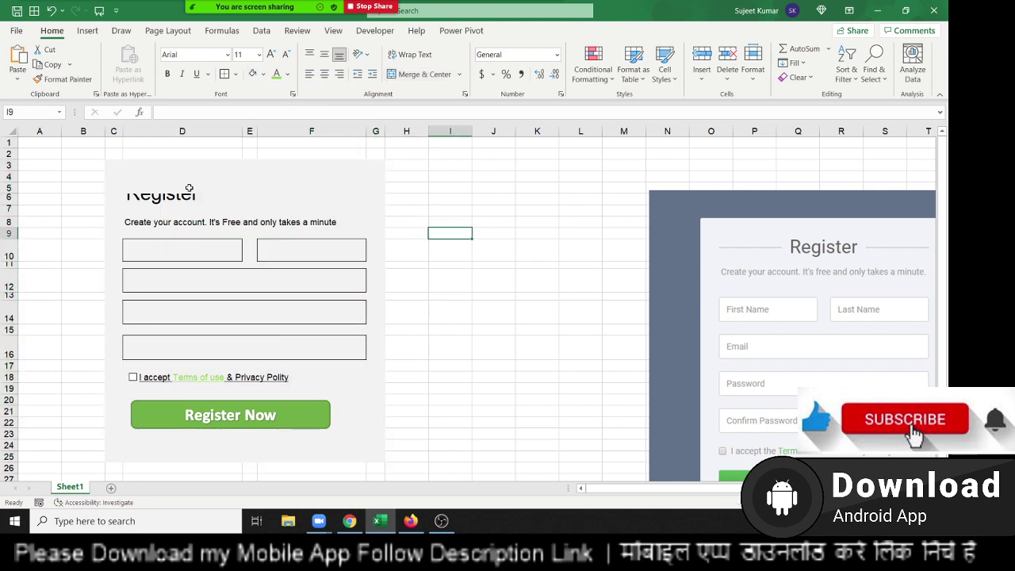
Merge and centre Register across D5:F6 and make it bold dark gray.
{"action": "left_click", "coordinate": [181, 195]}
{"action": "left_click_drag", "start_coordinate": [181, 195], "coordinate": [308, 189]}
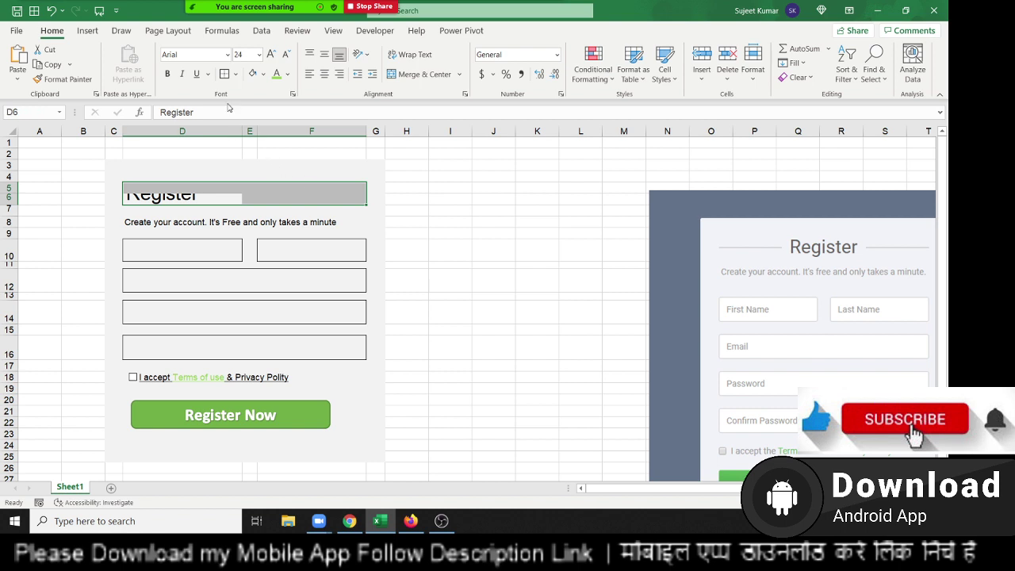
{"action": "left_click", "coordinate": [411, 75]}
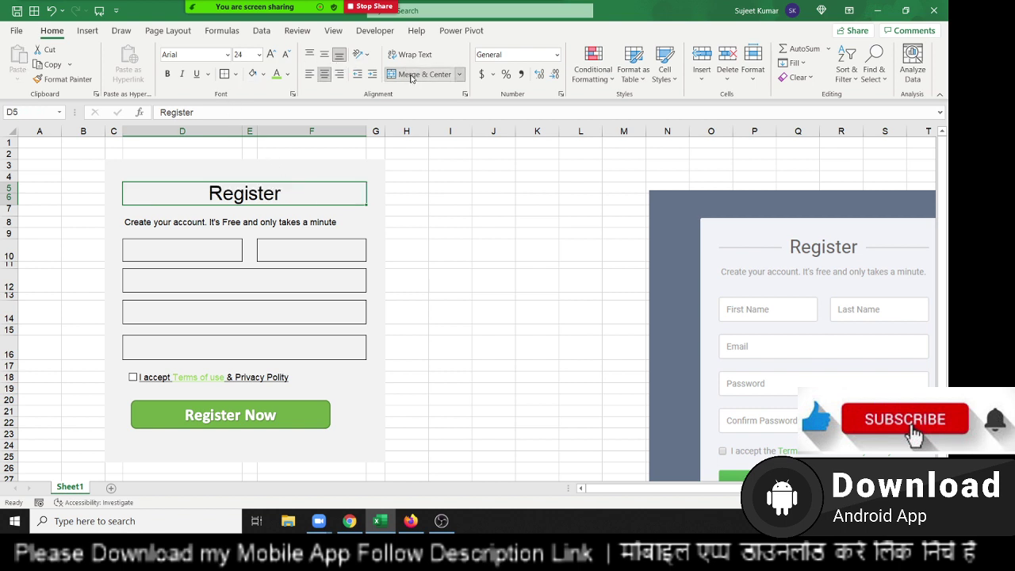
{"action": "left_click", "coordinate": [429, 227]}
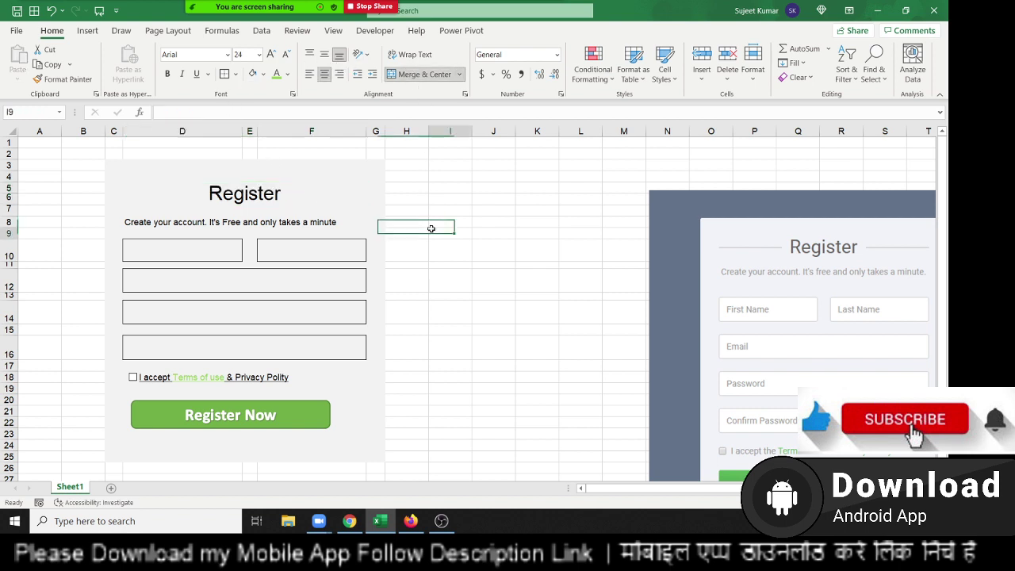
{"action": "left_click", "coordinate": [327, 198]}
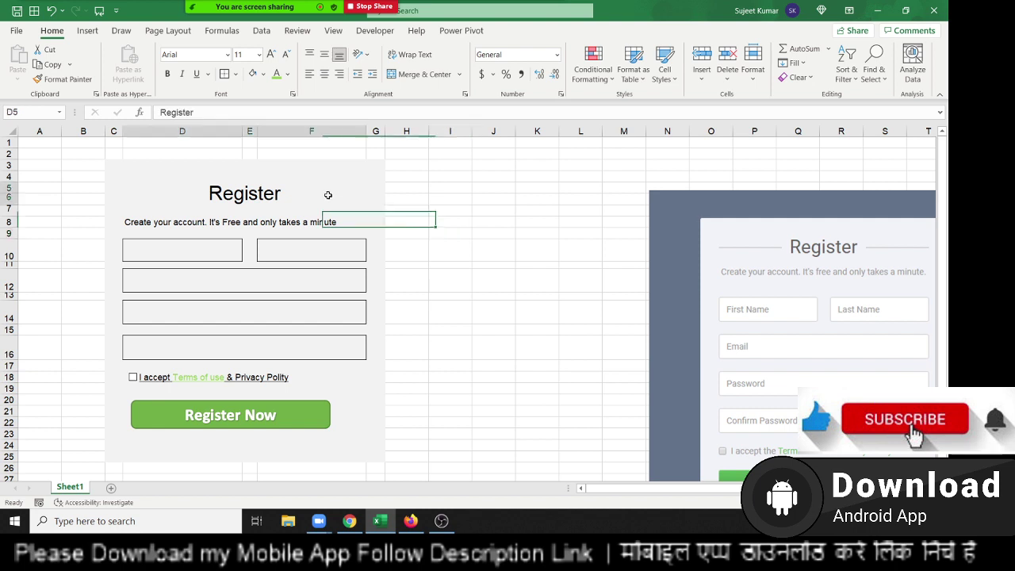
{"action": "left_click", "coordinate": [288, 74]}
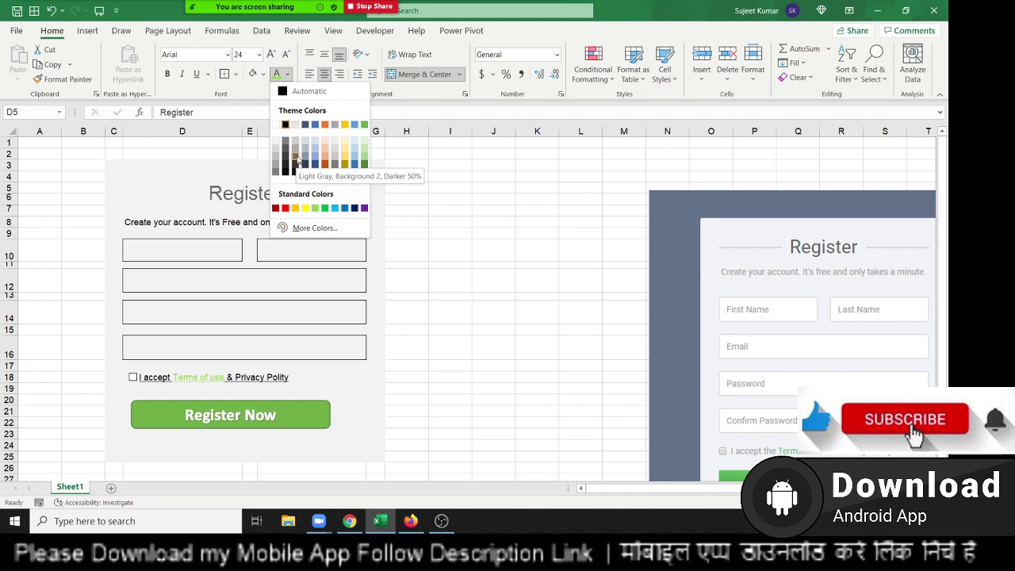
{"action": "left_click", "coordinate": [295, 157]}
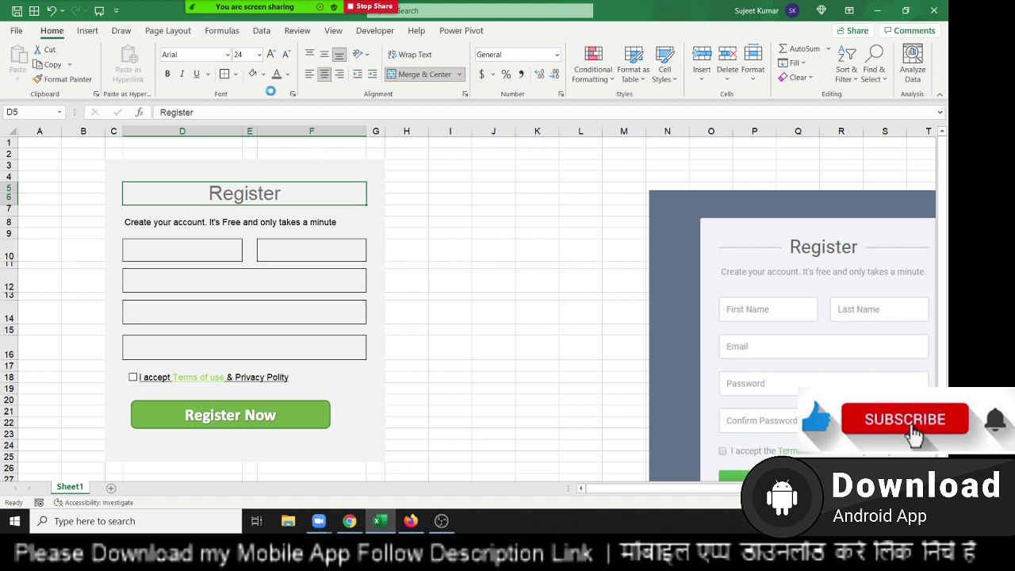
{"action": "key", "text": "ctrl+b"}
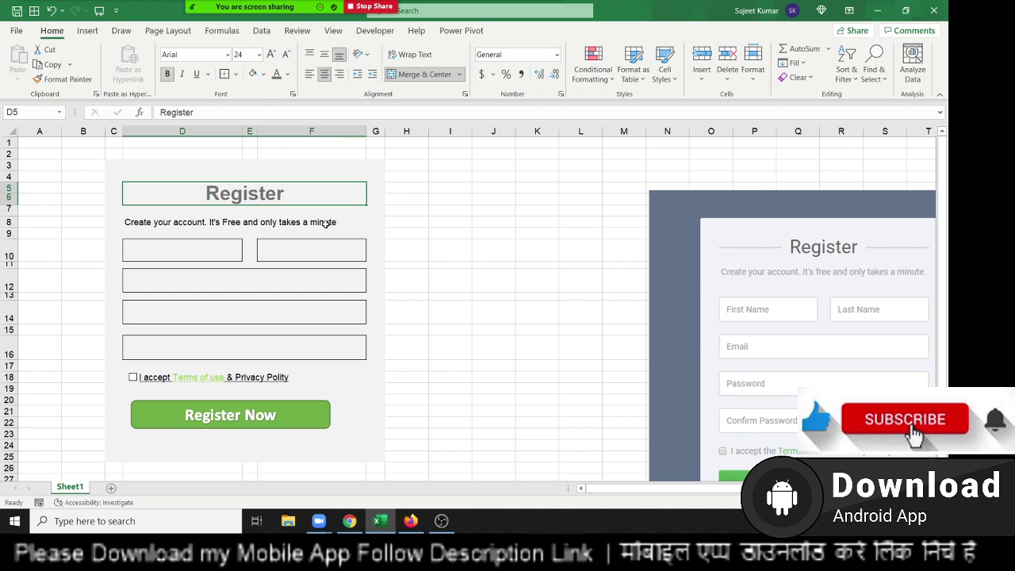
{"action": "left_click", "coordinate": [406, 250]}
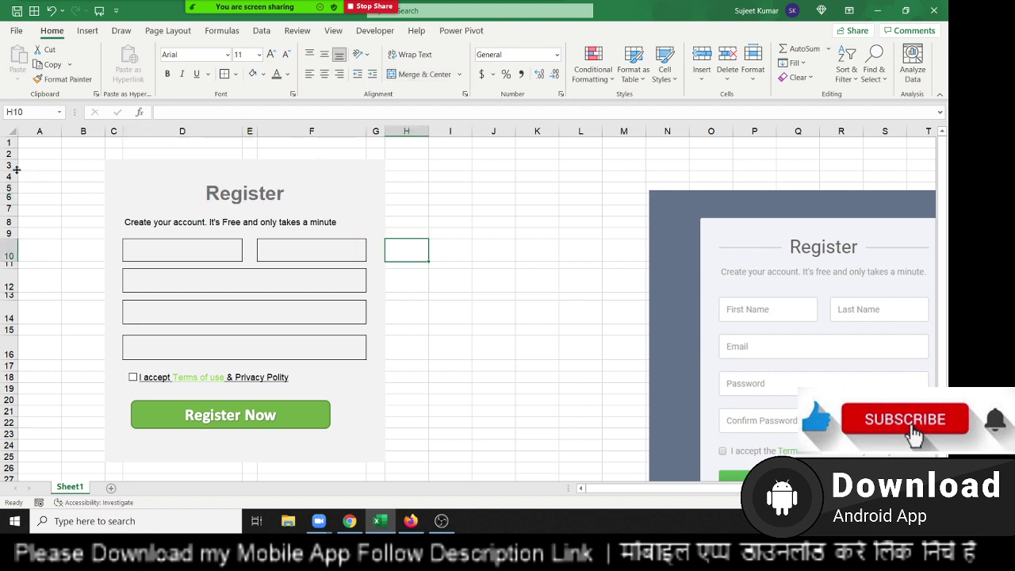
Shorten row 3 and narrow column B, undoing the accidental column A widening.
{"action": "left_click_drag", "start_coordinate": [16, 169], "coordinate": [18, 167]}
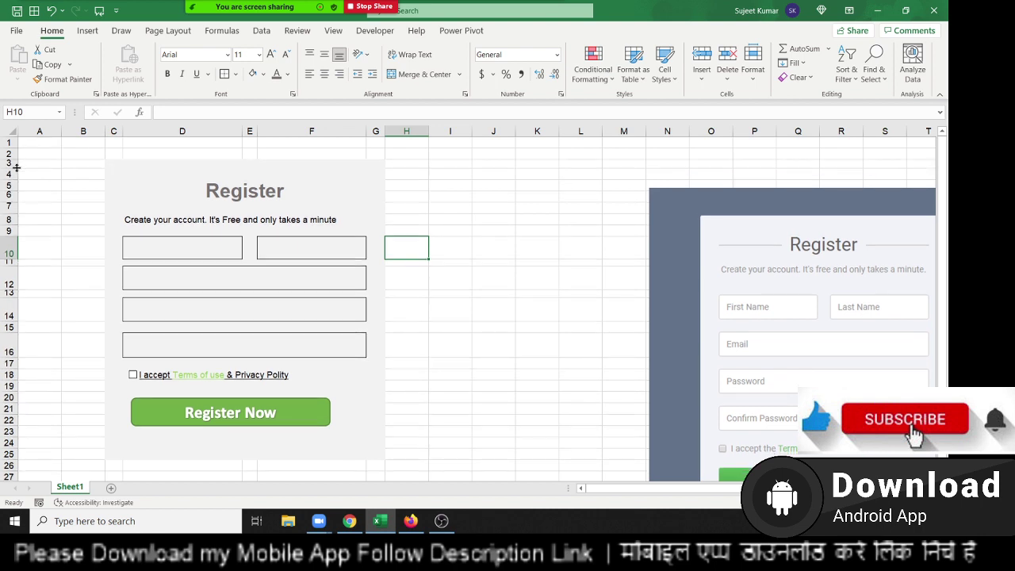
{"action": "left_click", "coordinate": [12, 165]}
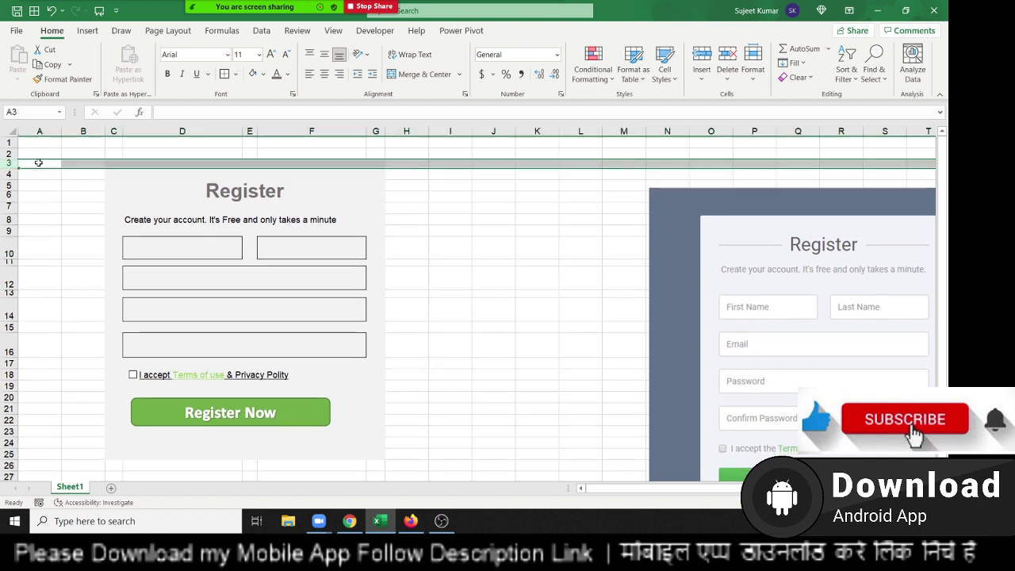
{"action": "left_click", "coordinate": [190, 182]}
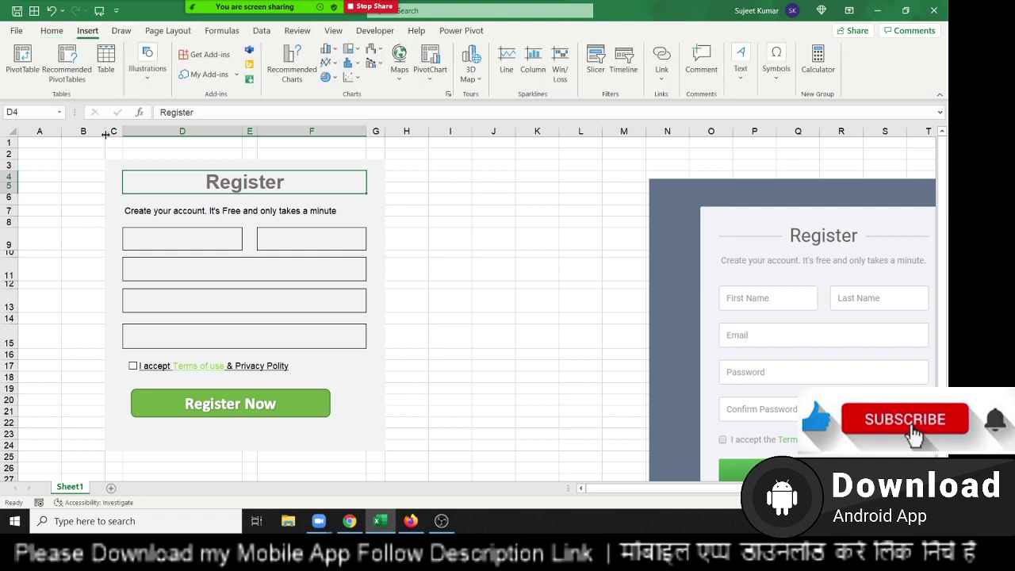
{"action": "left_click_drag", "start_coordinate": [106, 135], "coordinate": [75, 135]}
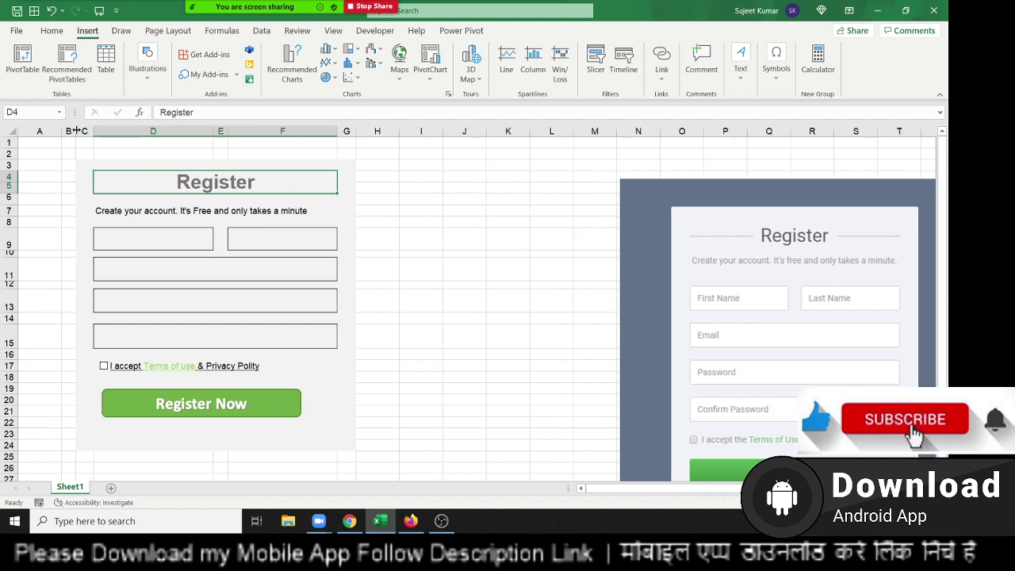
{"action": "left_click_drag", "start_coordinate": [72, 131], "coordinate": [102, 131]}
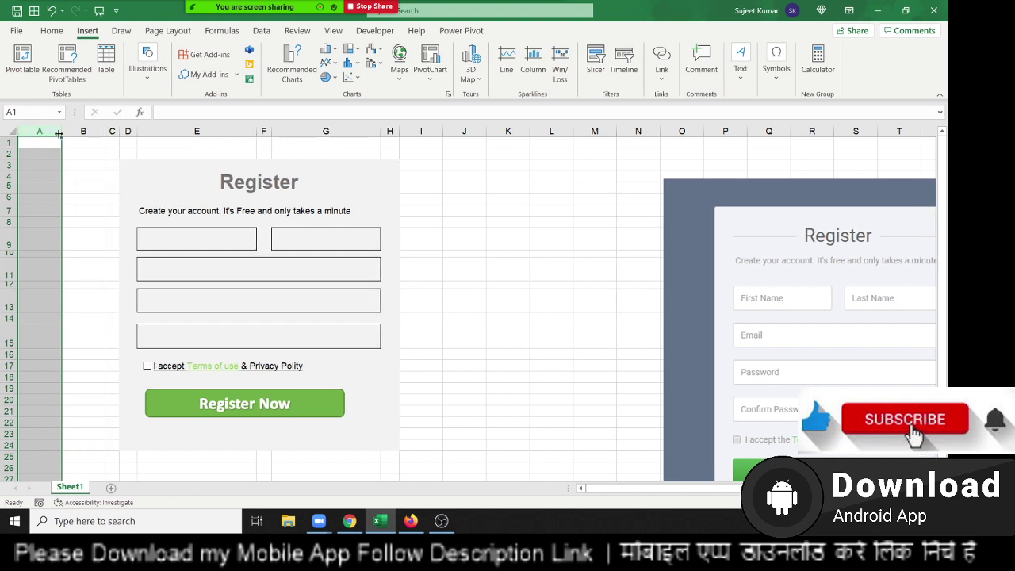
{"action": "key", "text": "ctrl+z"}
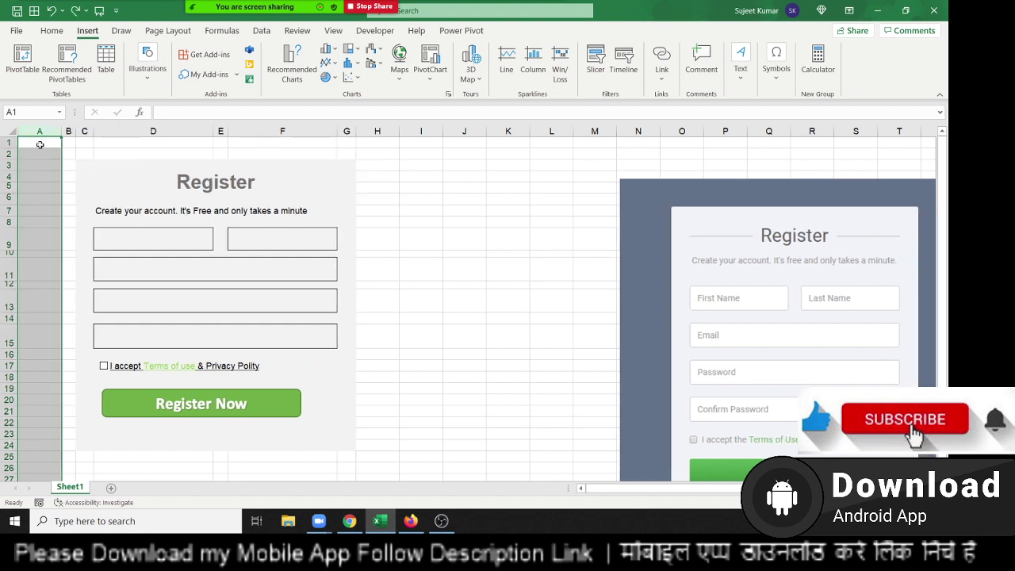
Select rows 1–2 across columns A to H above the form.
{"action": "mouse_move", "coordinate": [36, 141]}
{"action": "left_mouse_down"}
{"action": "mouse_move", "coordinate": [186, 156]}
{"action": "mouse_move", "coordinate": [414, 423]}
{"action": "mouse_move", "coordinate": [421, 469]}
{"action": "left_mouse_up"}
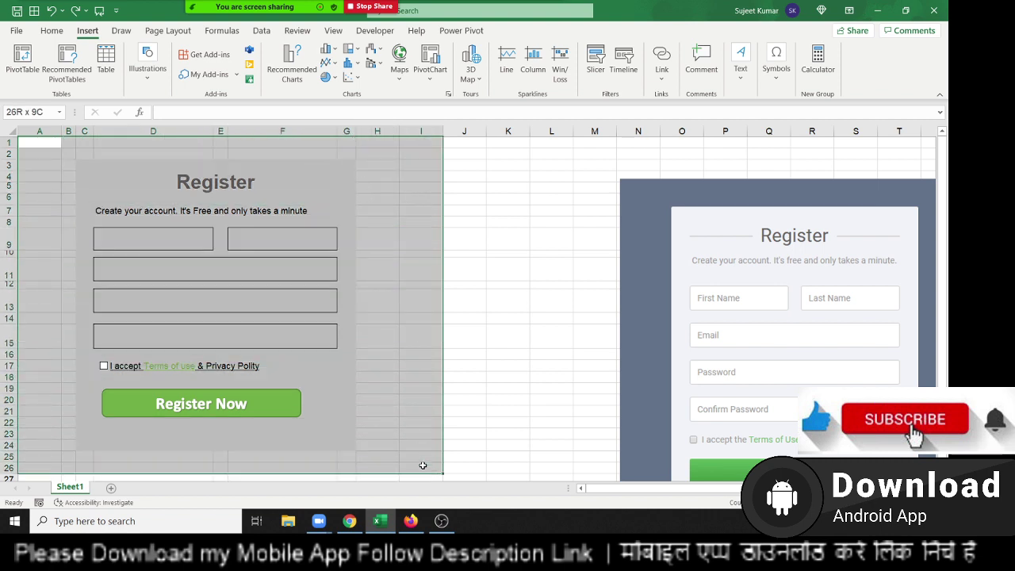
{"action": "scroll", "coordinate": [894, 318], "scroll_direction": "down", "scroll_amount": 6}
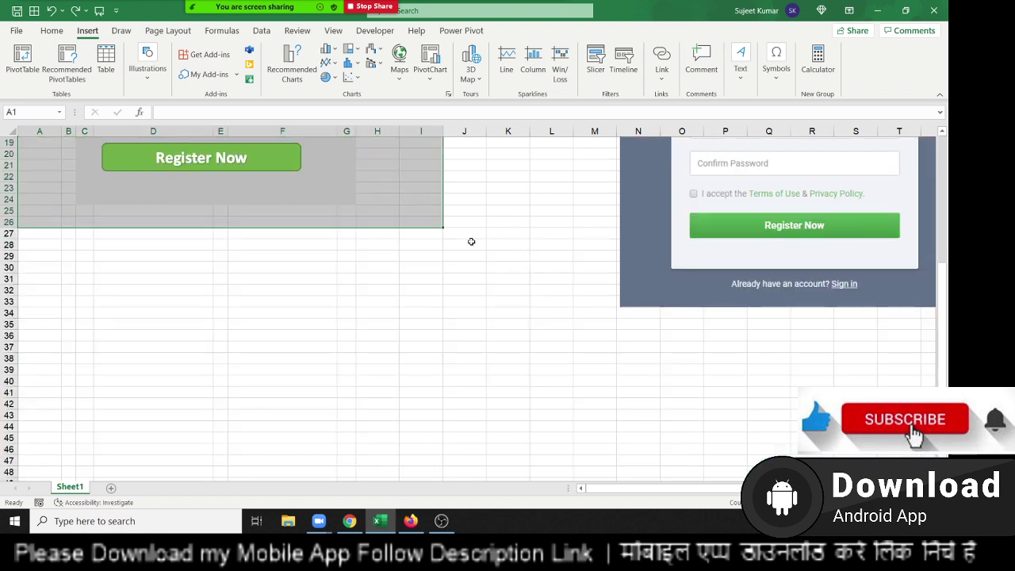
{"action": "scroll", "coordinate": [277, 219], "scroll_direction": "up", "scroll_amount": 5}
{"action": "scroll", "coordinate": [141, 190], "scroll_direction": "up", "scroll_amount": 1}
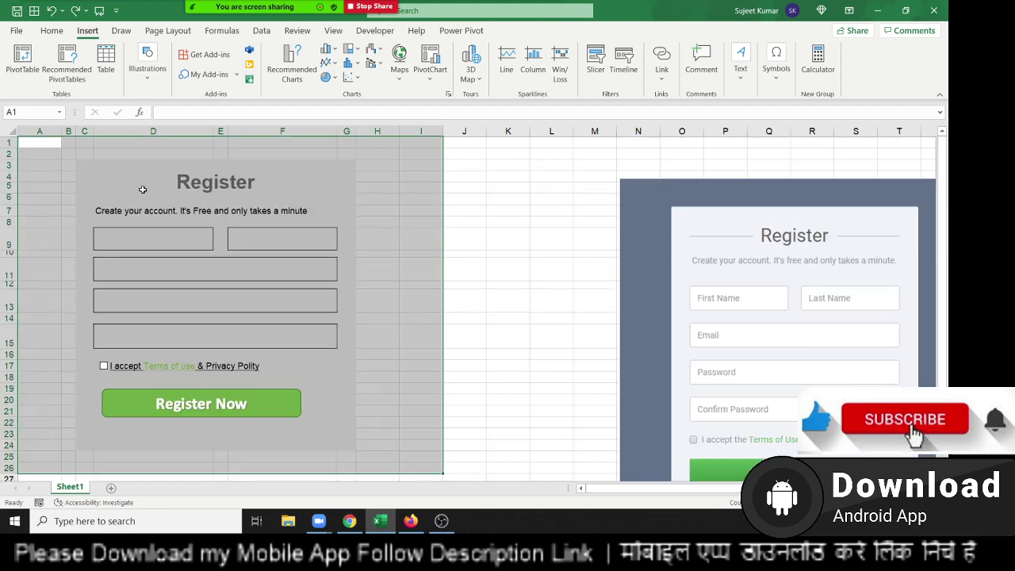
{"action": "mouse_move", "coordinate": [29, 143]}
{"action": "left_mouse_down"}
{"action": "mouse_move", "coordinate": [414, 151]}
{"action": "mouse_move", "coordinate": [398, 159]}
{"action": "left_mouse_up"}
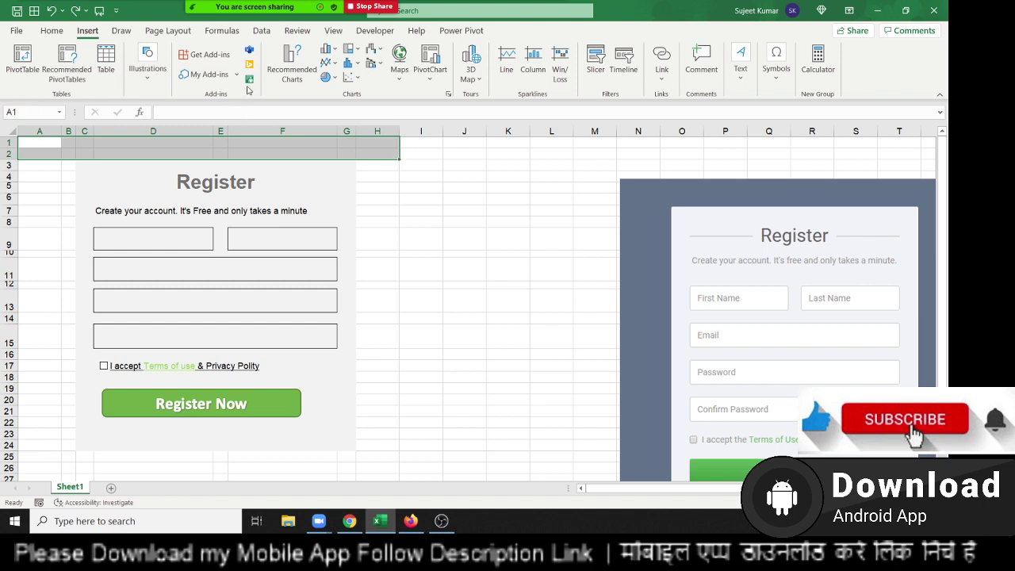
{"action": "left_click", "coordinate": [52, 31]}
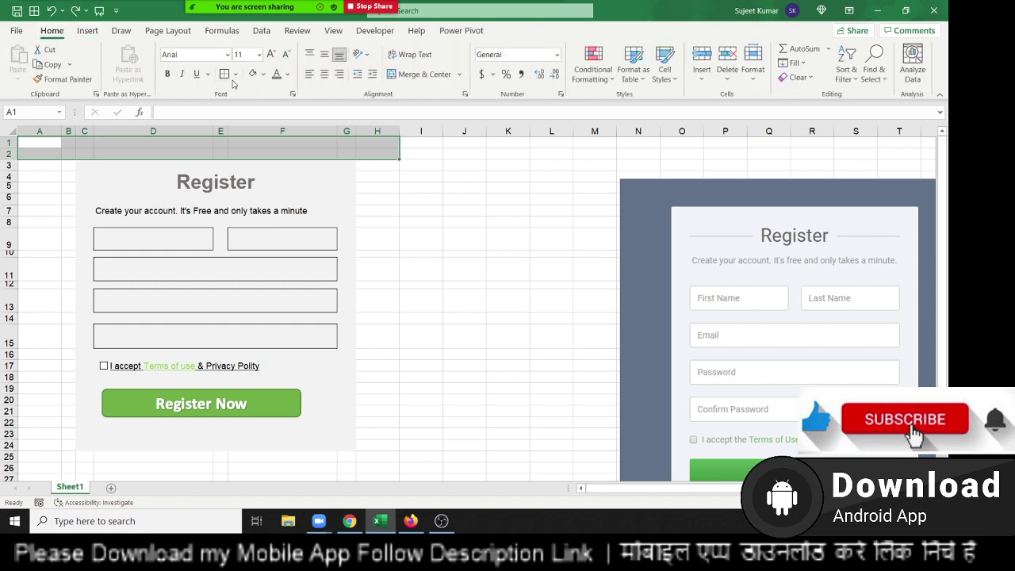
Fill the top rows with Blue-Gray, Text 2, Darker 25%.
{"action": "left_click", "coordinate": [263, 73]}
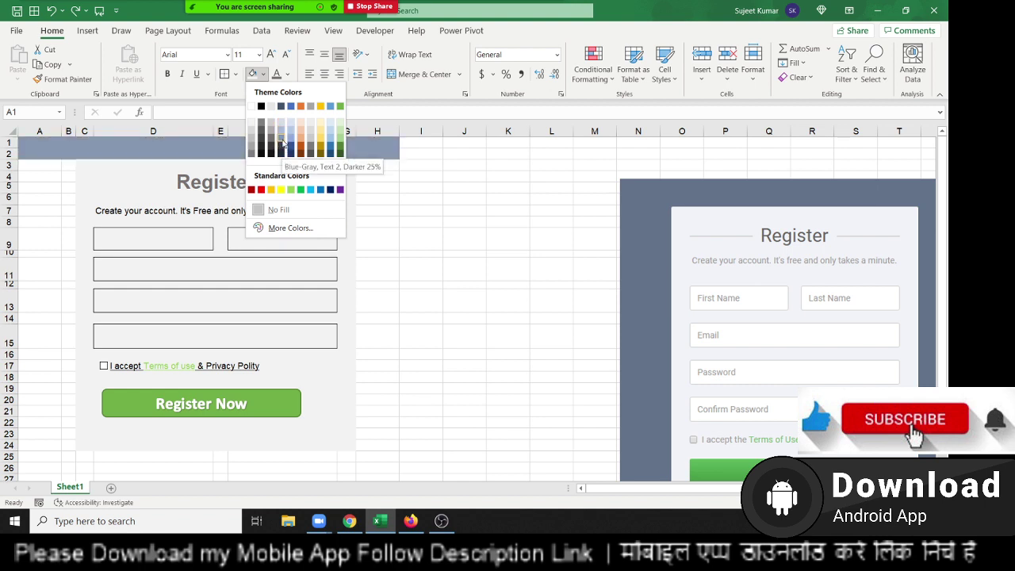
{"action": "left_click", "coordinate": [282, 142]}
{"action": "left_click", "coordinate": [437, 209]}
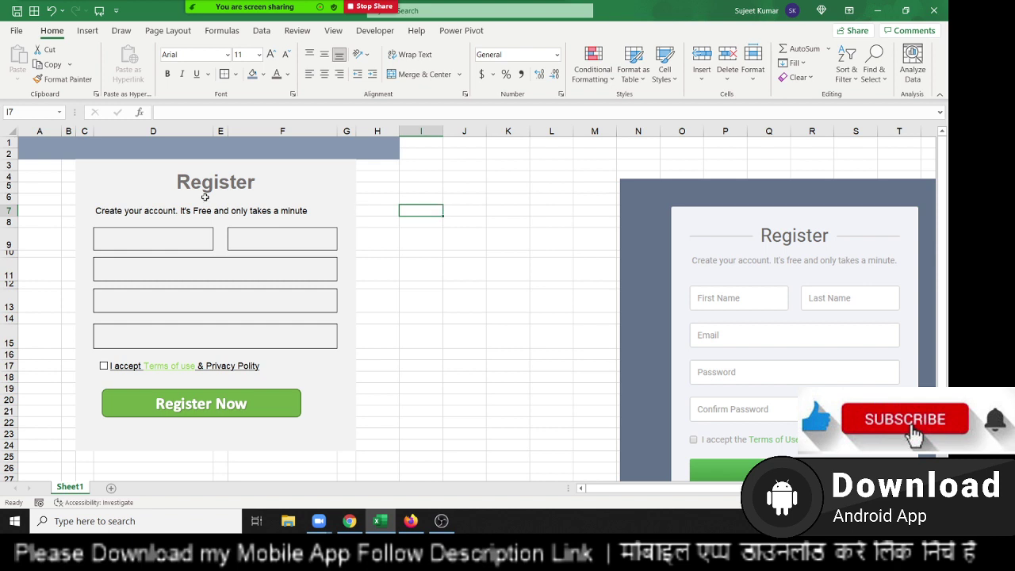
Fill columns A and B left of the form with the same blue-gray.
{"action": "mouse_move", "coordinate": [32, 167]}
{"action": "left_mouse_down"}
{"action": "mouse_move", "coordinate": [68, 319]}
{"action": "mouse_move", "coordinate": [86, 472]}
{"action": "mouse_move", "coordinate": [92, 458]}
{"action": "left_mouse_up"}
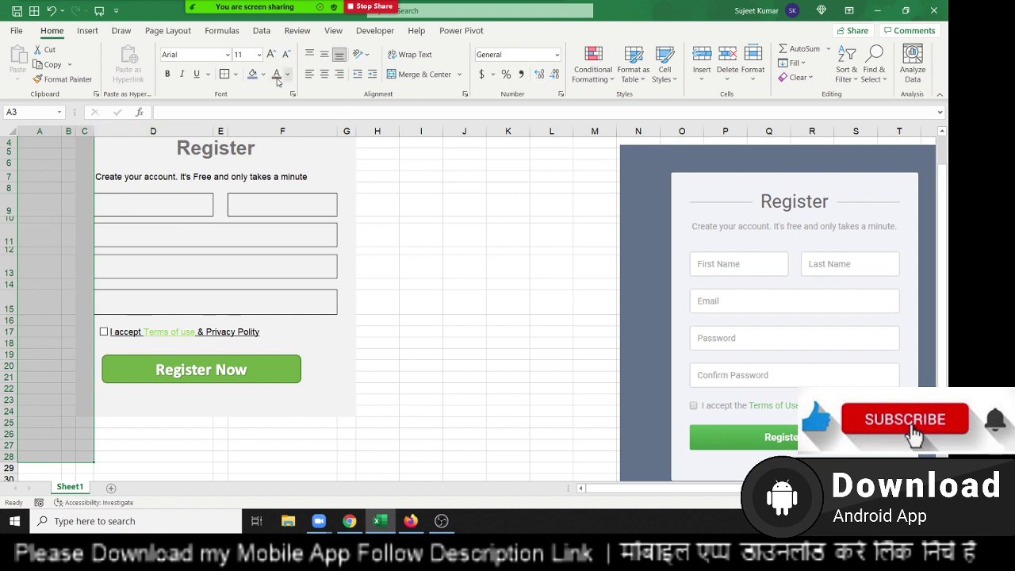
{"action": "left_click", "coordinate": [252, 75]}
{"action": "scroll", "coordinate": [108, 396], "scroll_direction": "down", "scroll_amount": 1}
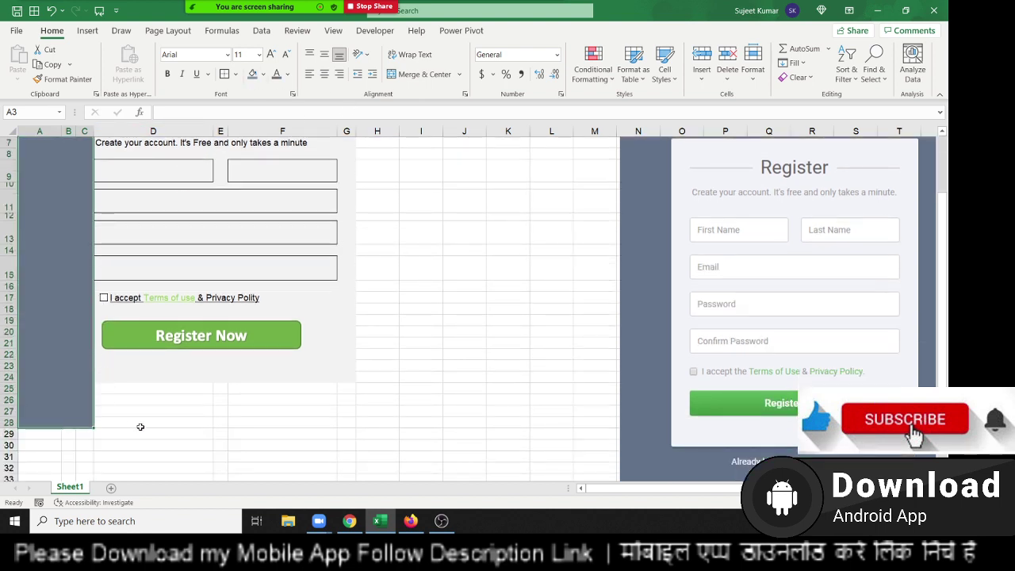
{"action": "left_click", "coordinate": [103, 420]}
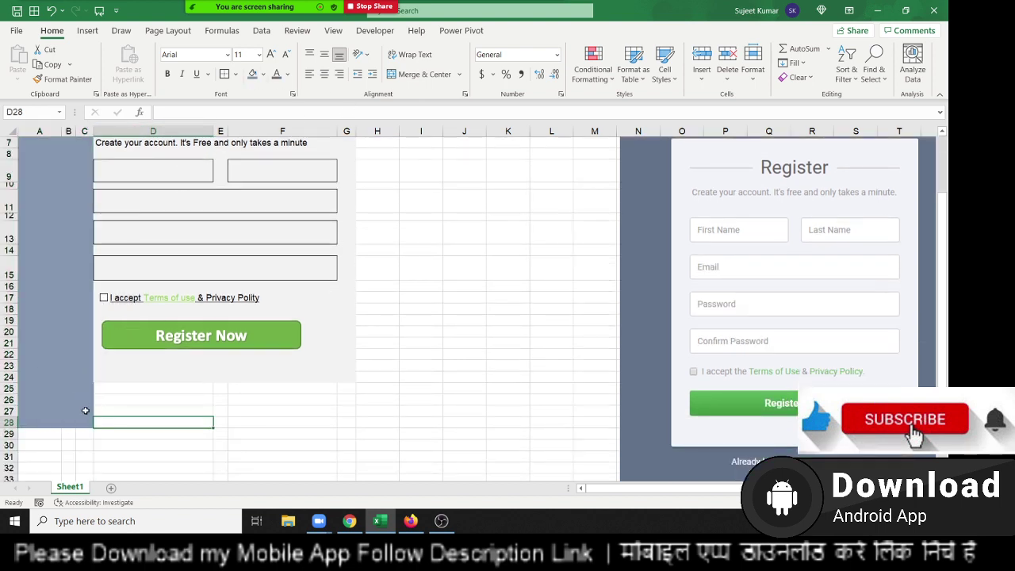
{"action": "key", "text": "ctrl+z"}
{"action": "key", "text": "shift+Left"}
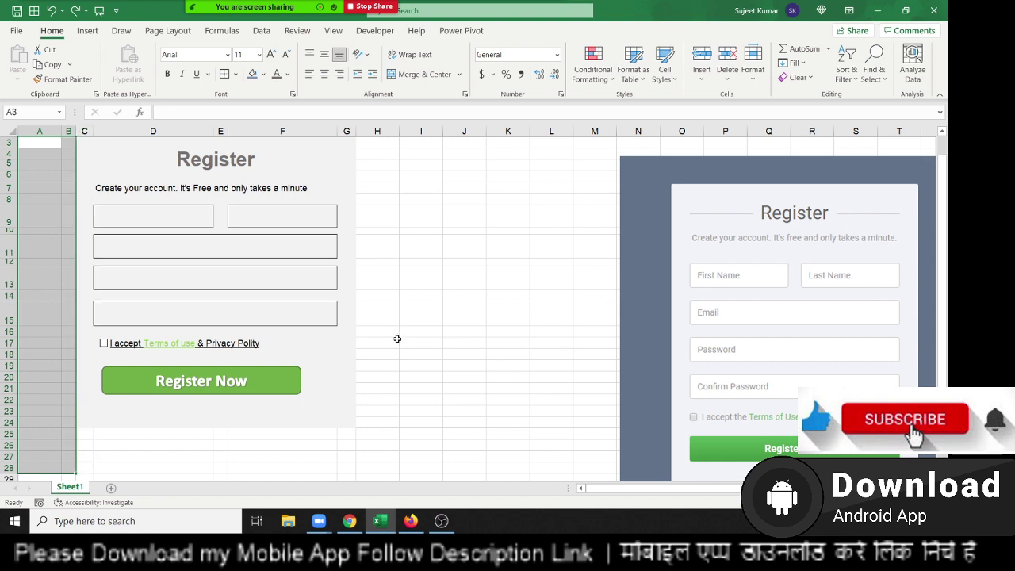
{"action": "left_click", "coordinate": [252, 74]}
{"action": "scroll", "coordinate": [238, 317], "scroll_direction": "down", "scroll_amount": 3}
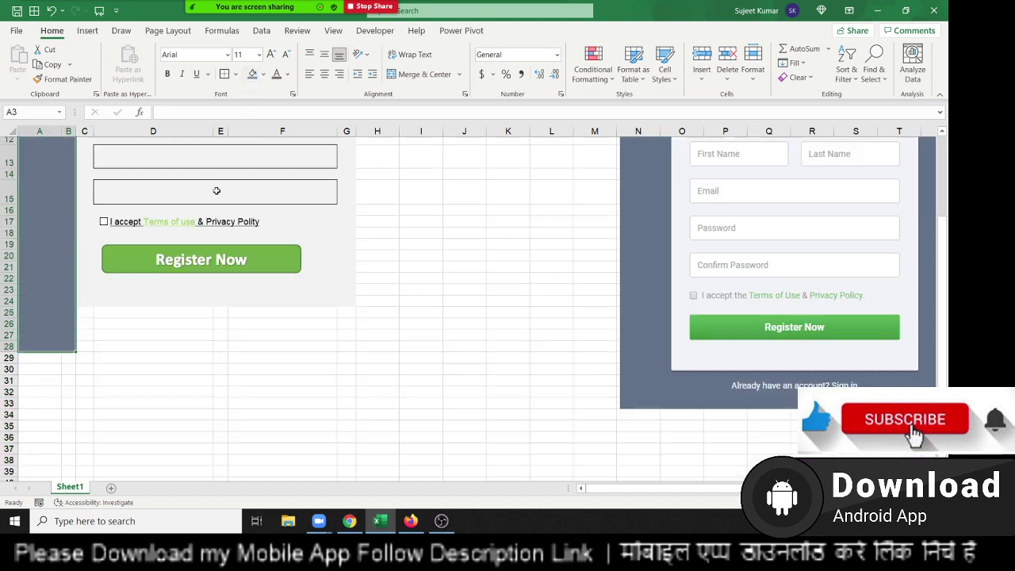
Fill the rows below the form and column H with the same blue-gray.
{"action": "mouse_move", "coordinate": [48, 304]}
{"action": "left_mouse_down"}
{"action": "mouse_move", "coordinate": [58, 317]}
{"action": "mouse_move", "coordinate": [289, 338]}
{"action": "left_mouse_up"}
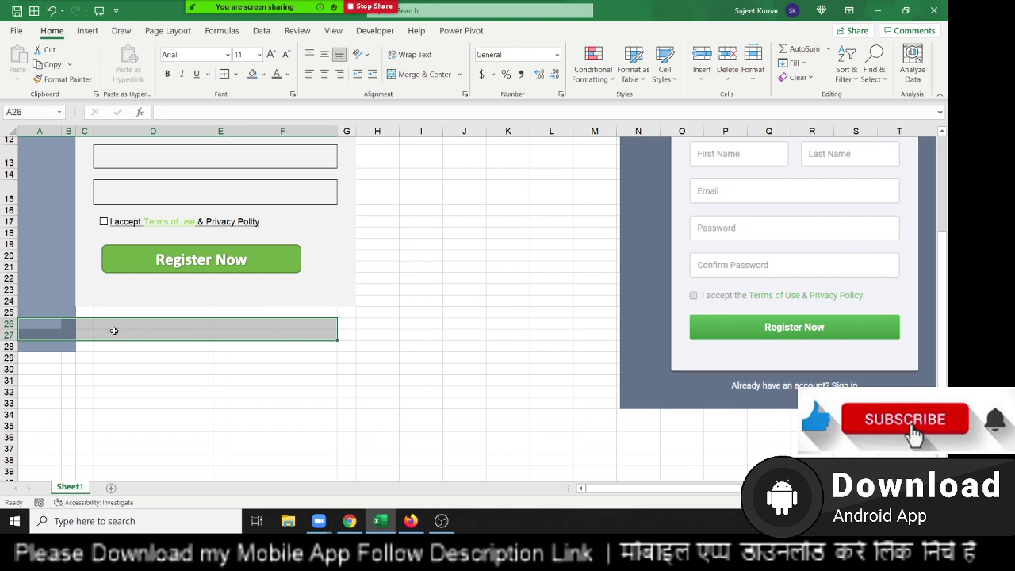
{"action": "left_click_drag", "start_coordinate": [67, 311], "coordinate": [370, 346]}
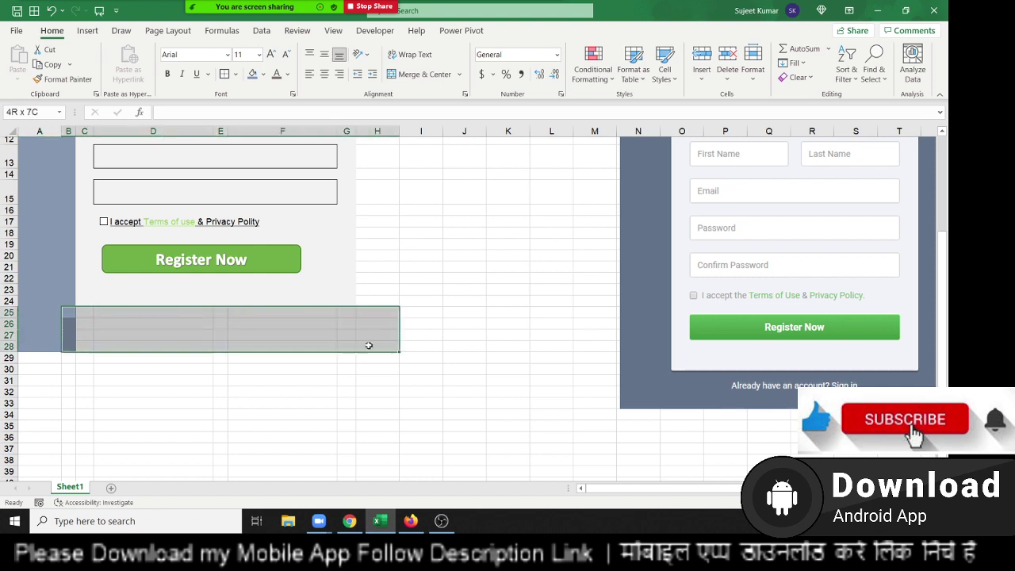
{"action": "left_click", "coordinate": [255, 76]}
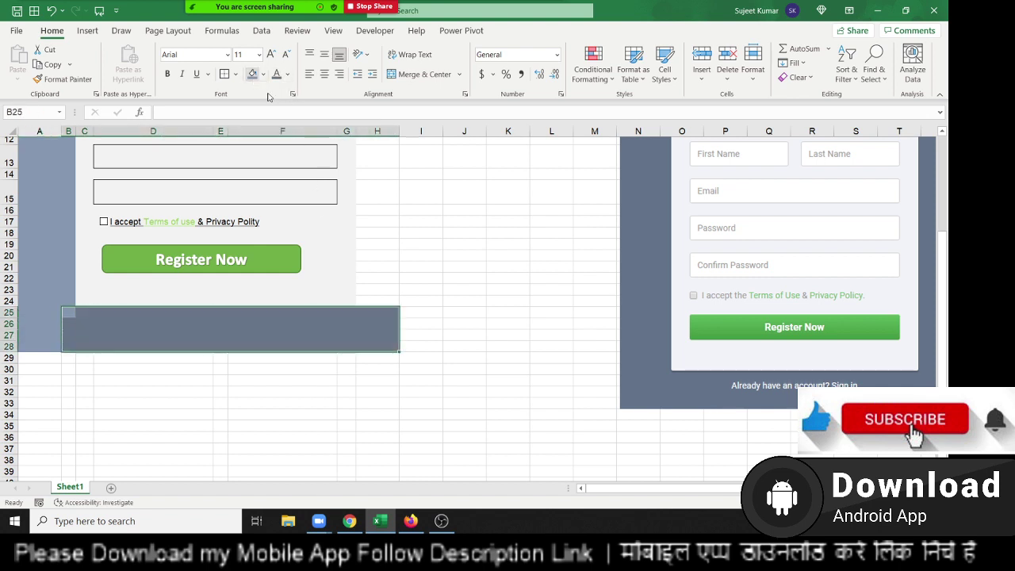
{"action": "left_click_drag", "start_coordinate": [388, 337], "coordinate": [383, 79]}
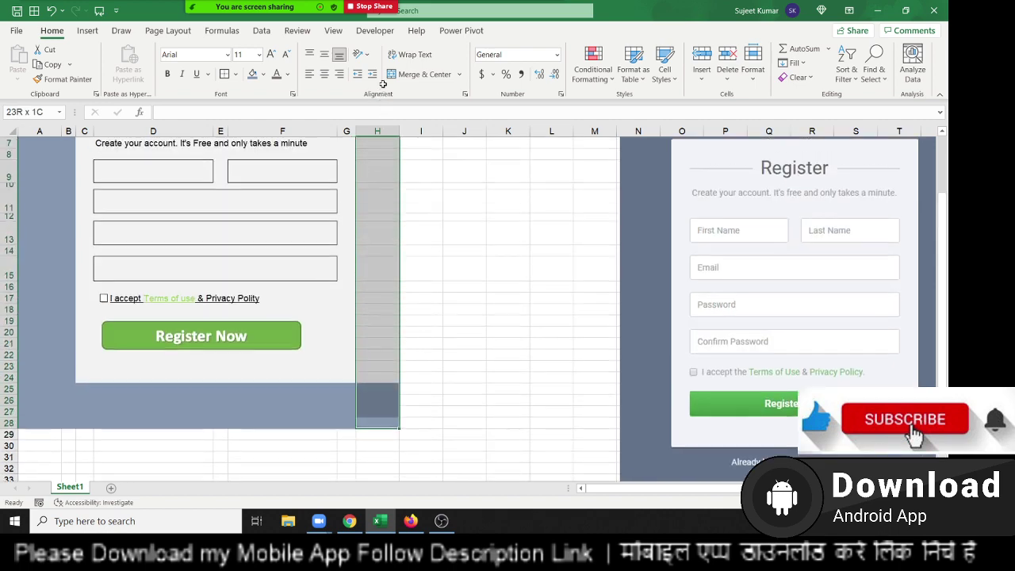
{"action": "left_click", "coordinate": [253, 74]}
{"action": "scroll", "coordinate": [467, 312], "scroll_direction": "down", "scroll_amount": 5}
{"action": "left_click", "coordinate": [467, 311]}
{"action": "scroll", "coordinate": [456, 390], "scroll_direction": "up", "scroll_amount": 5}
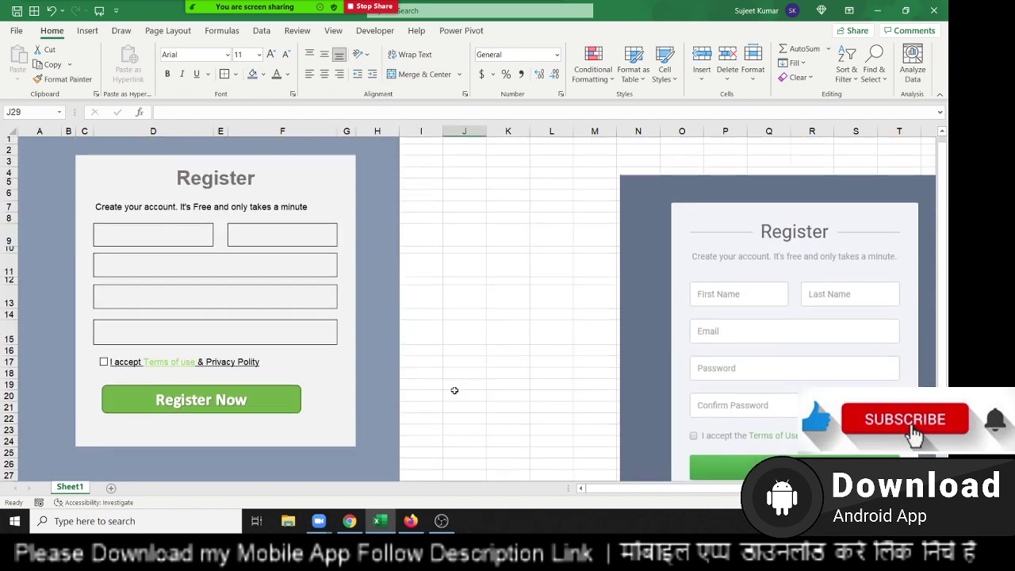
{"action": "left_click", "coordinate": [750, 206]}
Delete the reference screenshot and hide every column from I onward.
{"action": "key", "text": "Delete"}
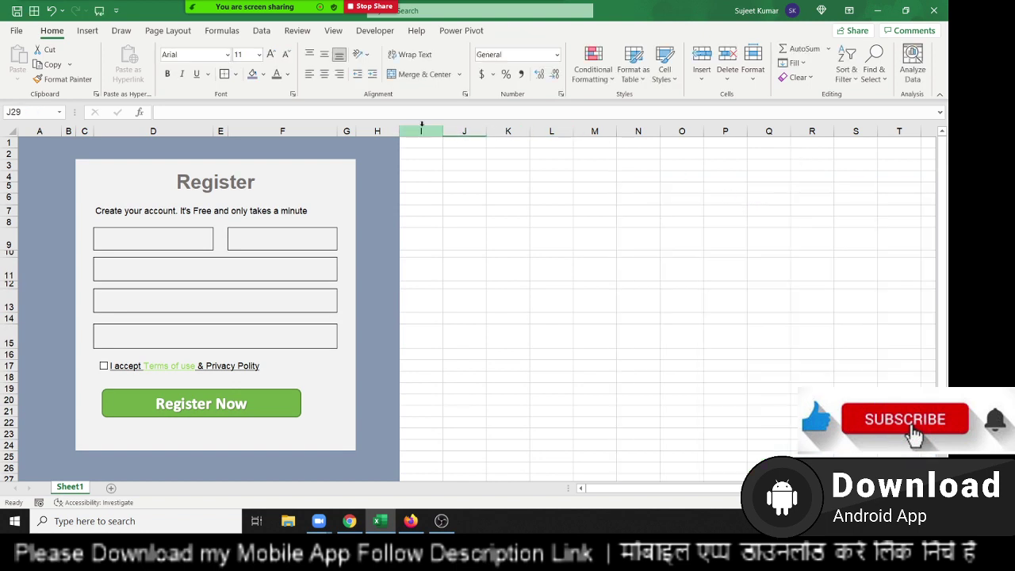
{"action": "left_click", "coordinate": [422, 125]}
{"action": "key", "text": "ctrl+shift+Right"}
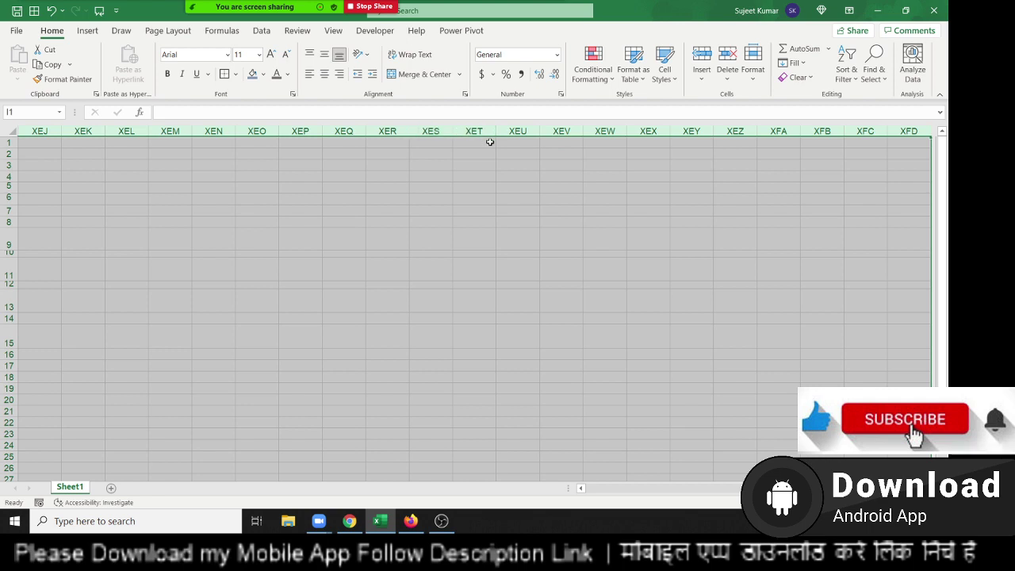
{"action": "right_click", "coordinate": [491, 142]}
{"action": "left_click", "coordinate": [540, 339]}
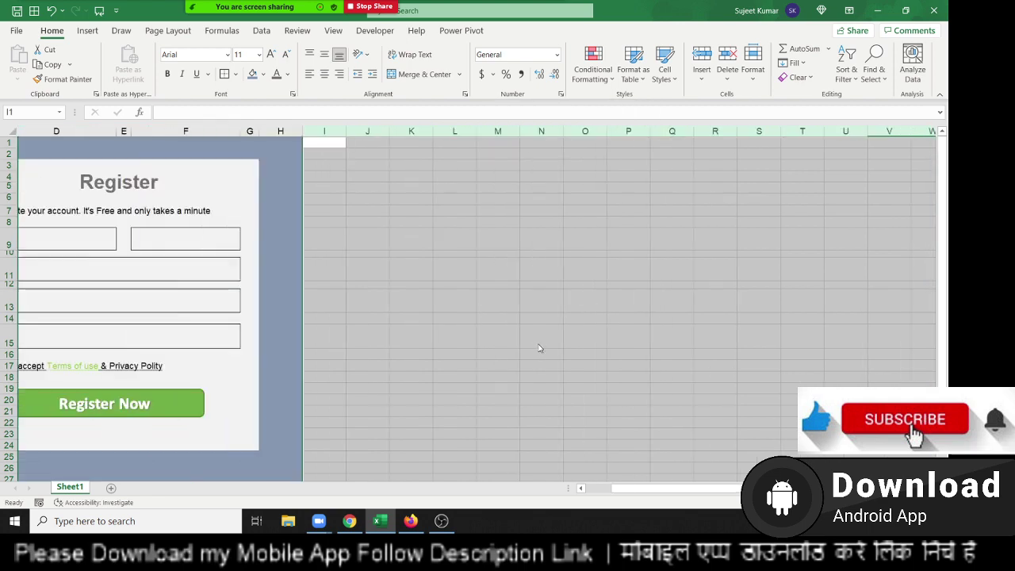
Hide every row from 29 down.
{"action": "scroll", "coordinate": [211, 411], "scroll_direction": "down", "scroll_amount": 3}
{"action": "scroll", "coordinate": [210, 411], "scroll_direction": "down", "scroll_amount": 2}
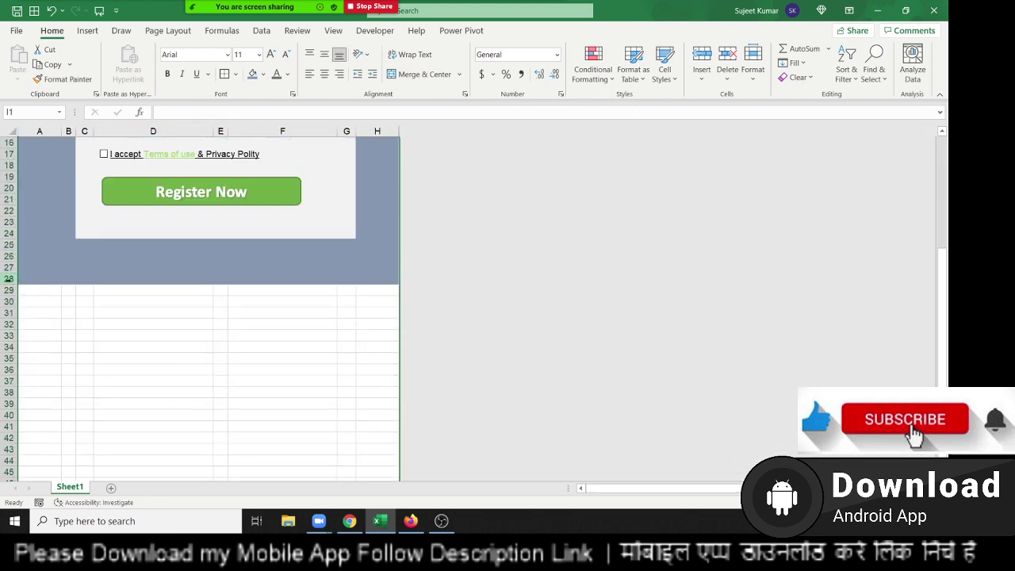
{"action": "left_click", "coordinate": [8, 291]}
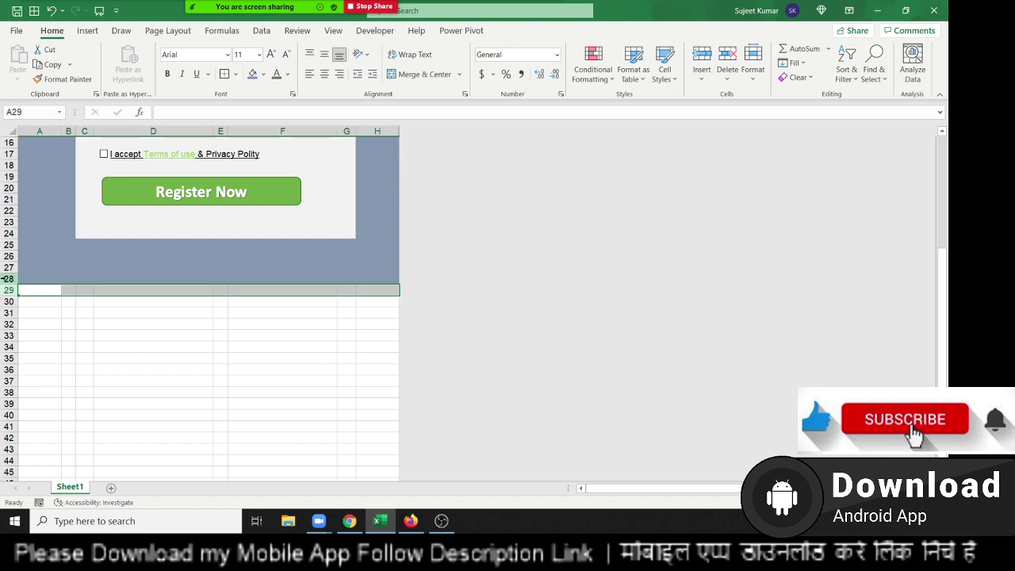
{"action": "key", "text": "ctrl+shift+Down"}
{"action": "right_click", "coordinate": [30, 270]}
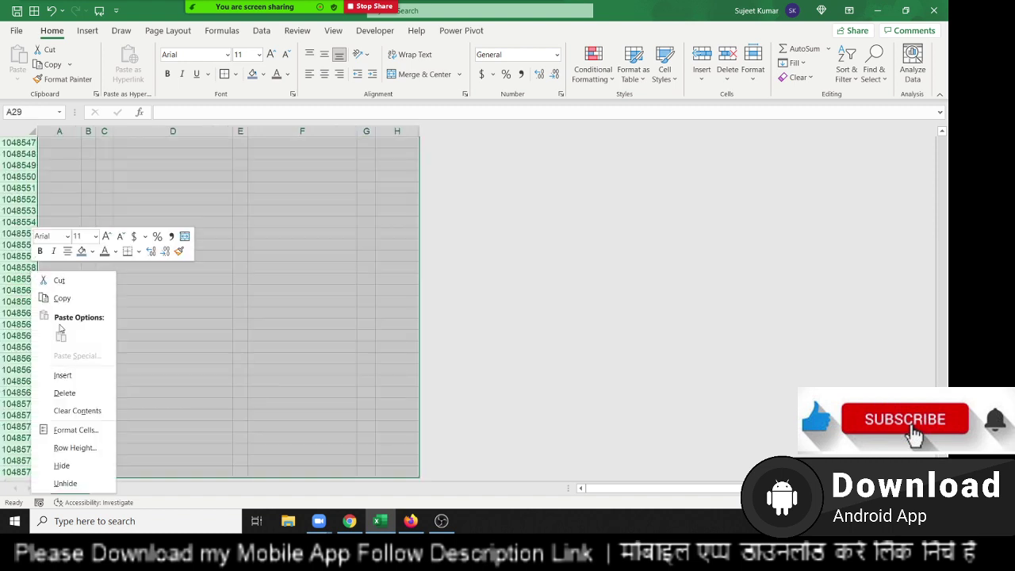
{"action": "left_click", "coordinate": [90, 460]}
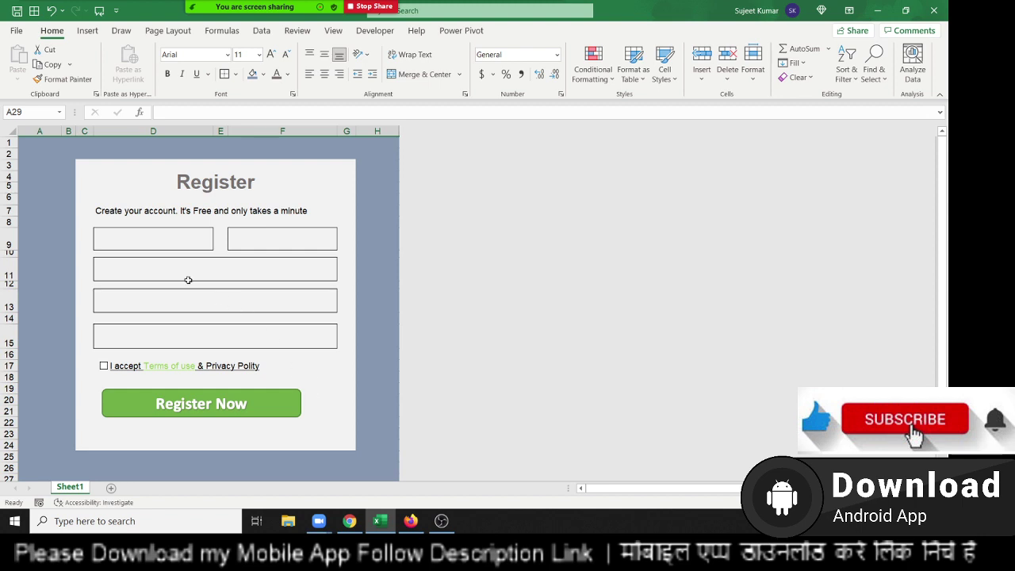
Select each of the form's input boxes in turn.
{"action": "left_click", "coordinate": [126, 238]}
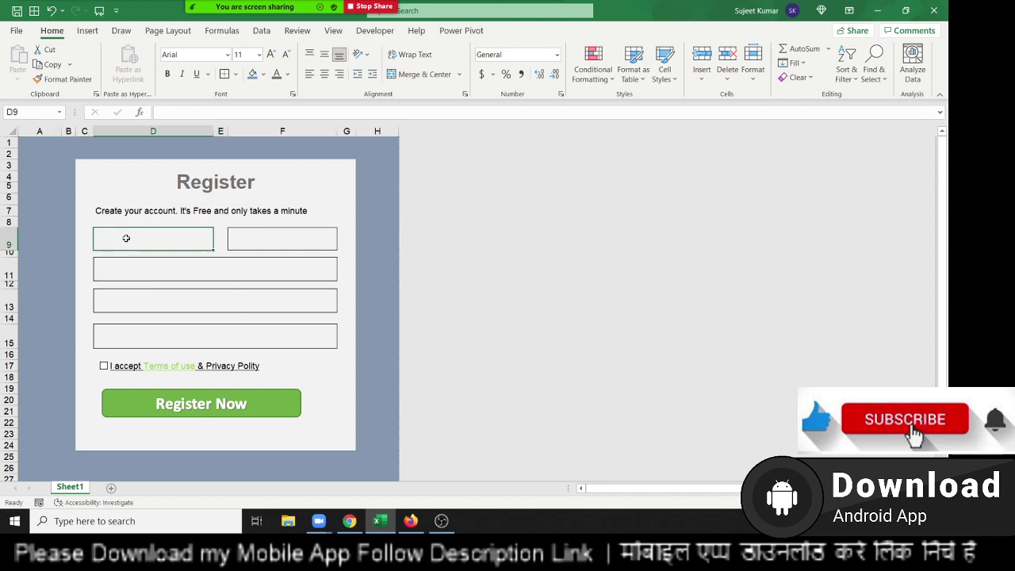
{"action": "left_click", "coordinate": [282, 236]}
{"action": "left_click", "coordinate": [130, 269]}
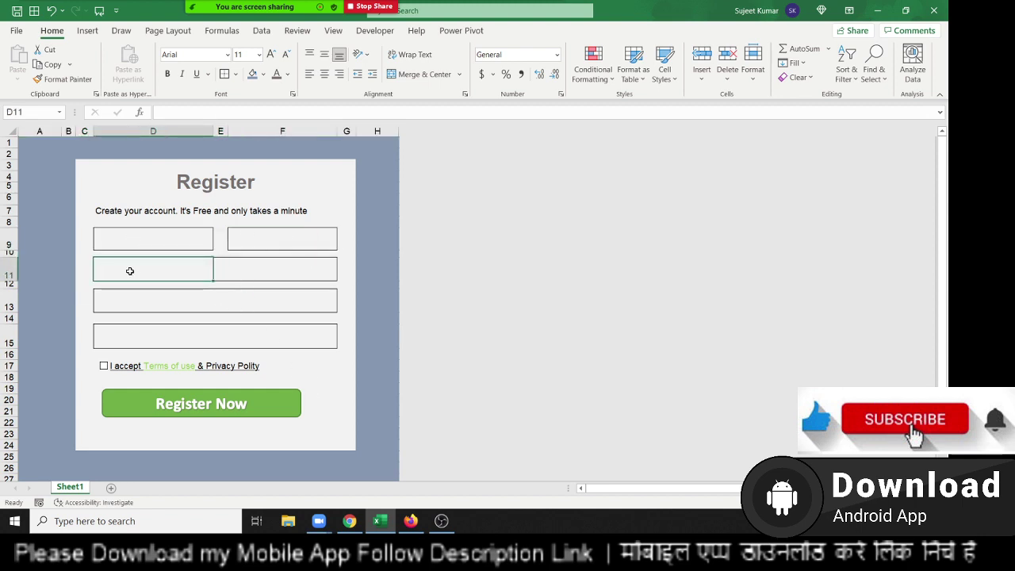
{"action": "left_click", "coordinate": [128, 303]}
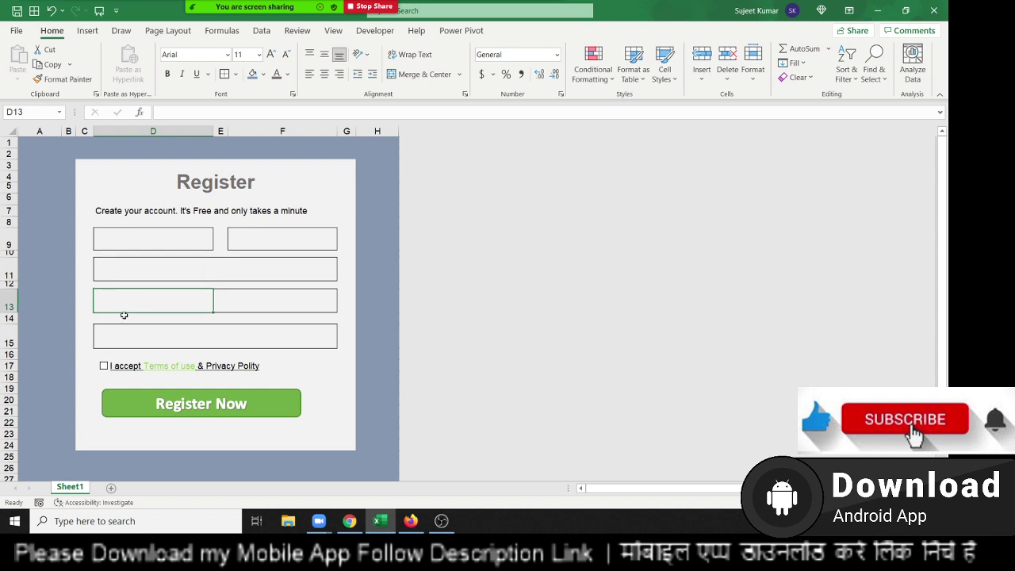
{"action": "left_click", "coordinate": [124, 337]}
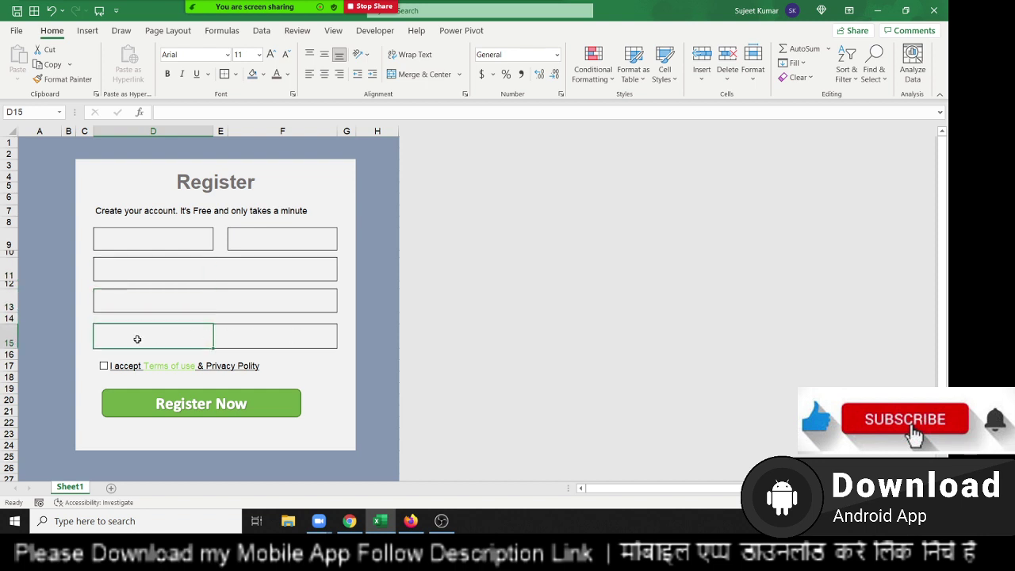
{"action": "left_click", "coordinate": [117, 265]}
{"action": "left_click", "coordinate": [118, 307]}
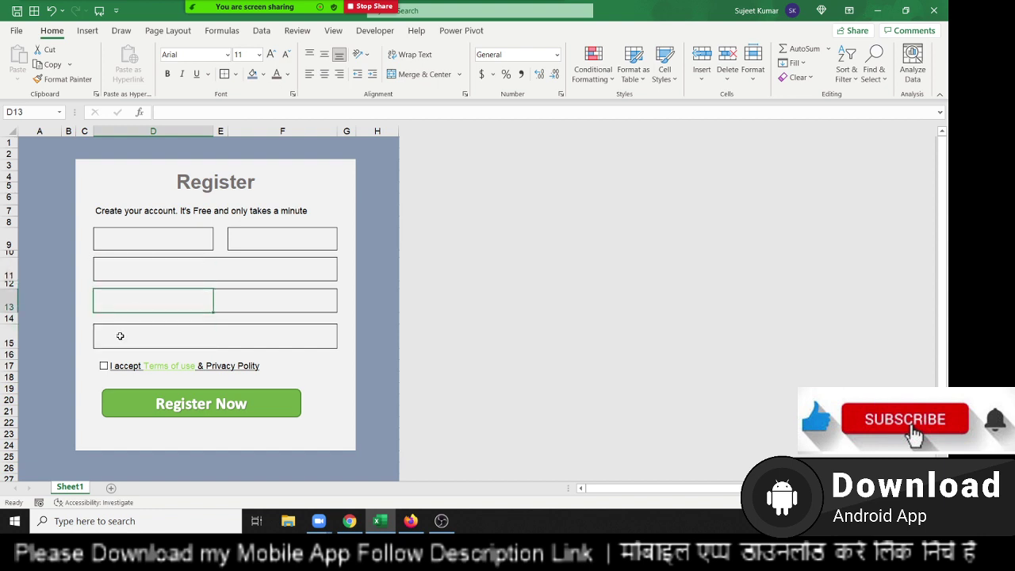
{"action": "left_click", "coordinate": [119, 337]}
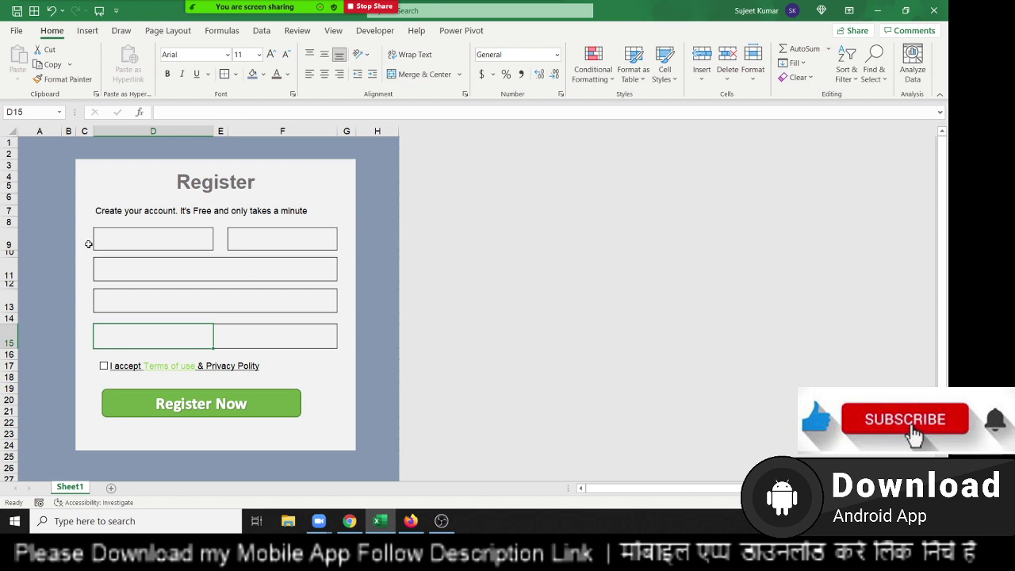
Enter 'Name' in D9, centred and middle-aligned, in light grey.
{"action": "left_click", "coordinate": [111, 236]}
{"action": "type", "text": "N"}
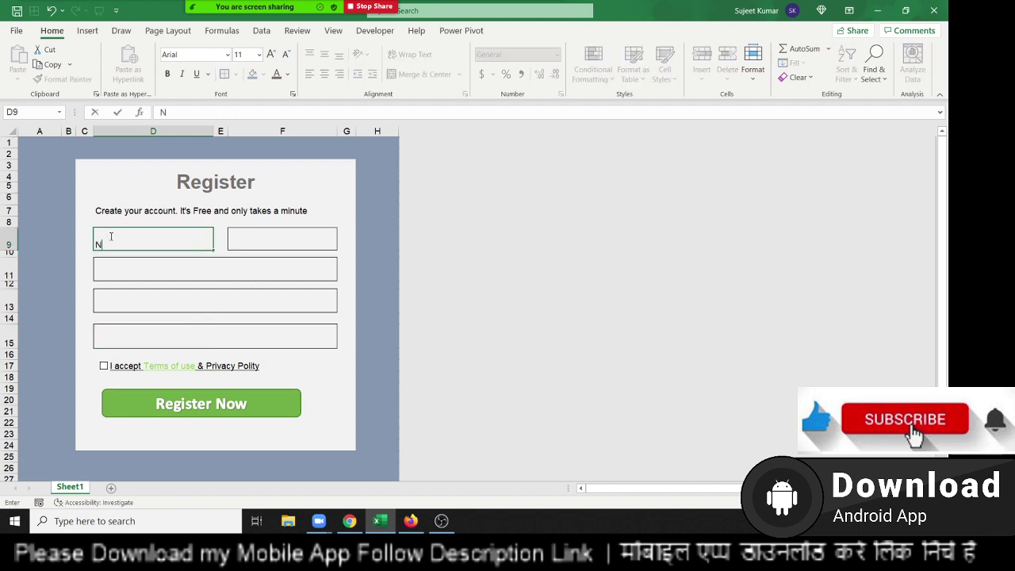
{"action": "type", "text": "ame"}
{"action": "key", "text": "ctrl+Return"}
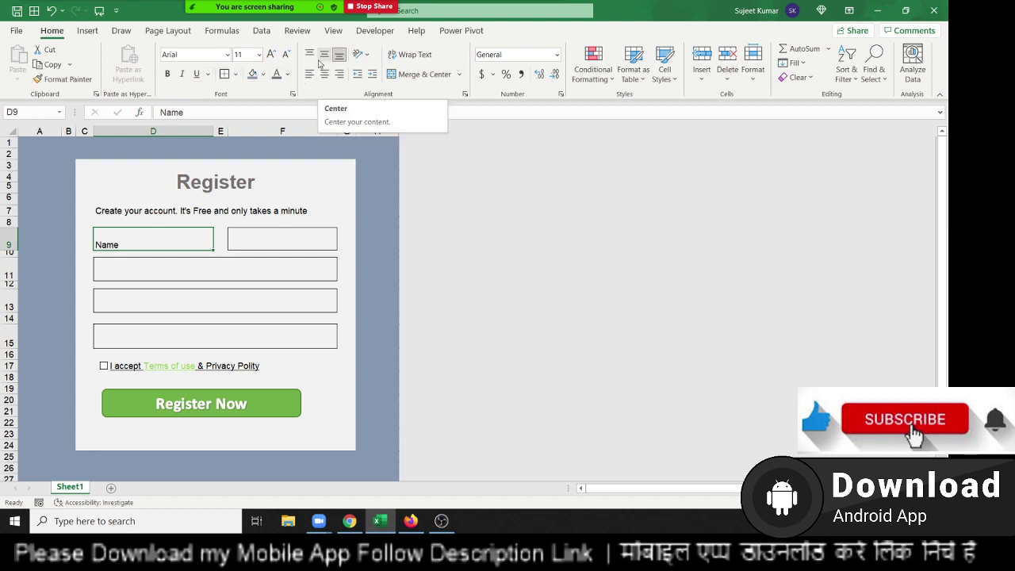
{"action": "left_click", "coordinate": [325, 77]}
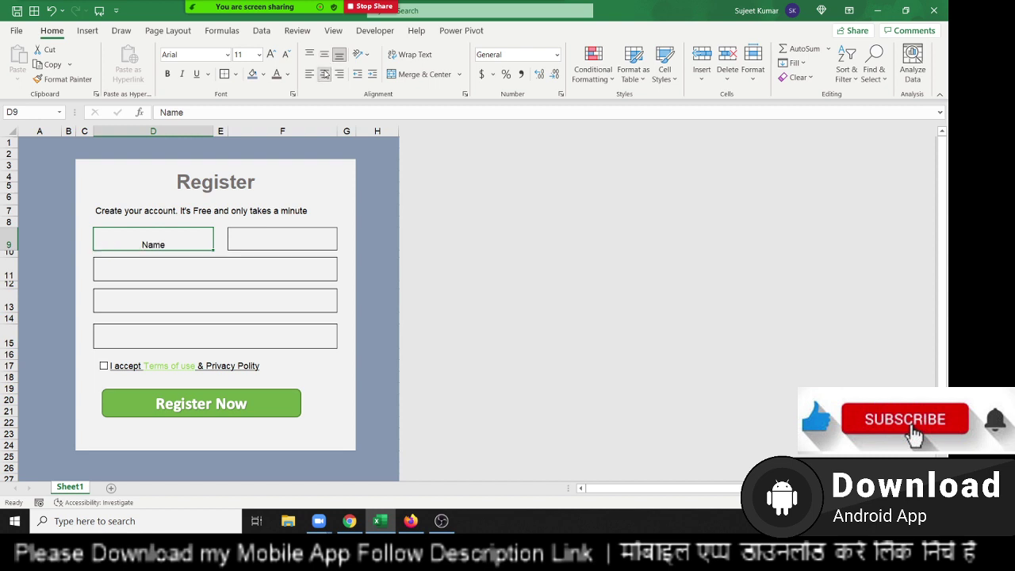
{"action": "left_click", "coordinate": [325, 54]}
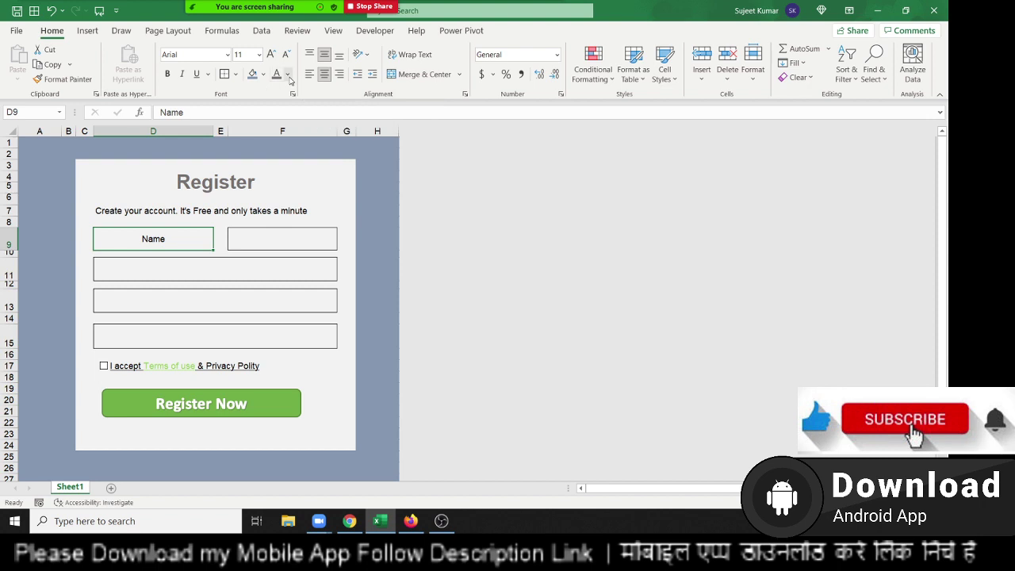
{"action": "left_click", "coordinate": [287, 74]}
{"action": "left_click", "coordinate": [279, 77]}
{"action": "left_click", "coordinate": [279, 76]}
{"action": "left_click", "coordinate": [270, 331]}
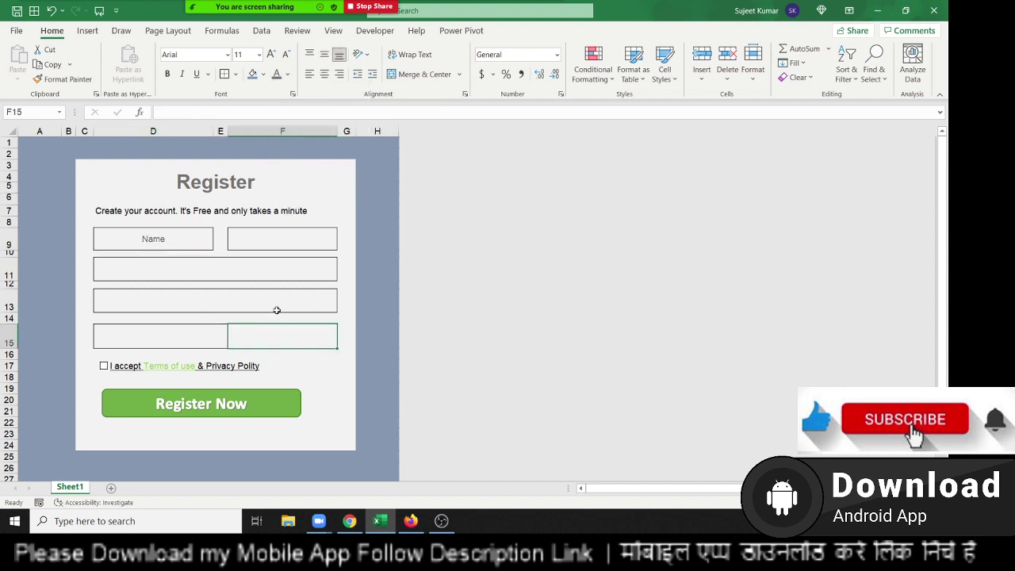
Test D9 with a sample first name in bold black, then clear it.
{"action": "left_click", "coordinate": [170, 239]}
{"action": "type", "text": "Puja"}
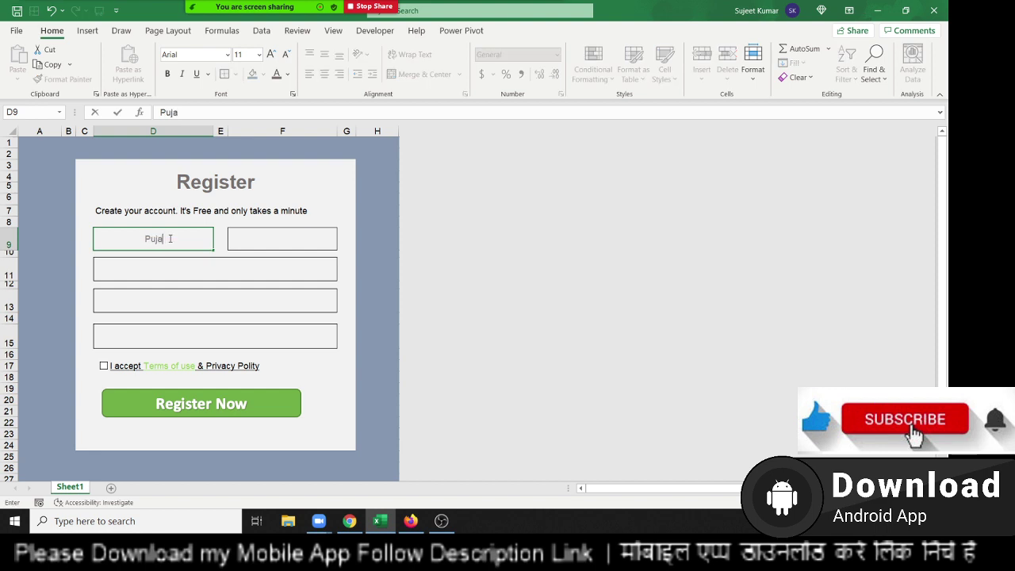
{"action": "key", "text": "Return"}
{"action": "left_click", "coordinate": [169, 238]}
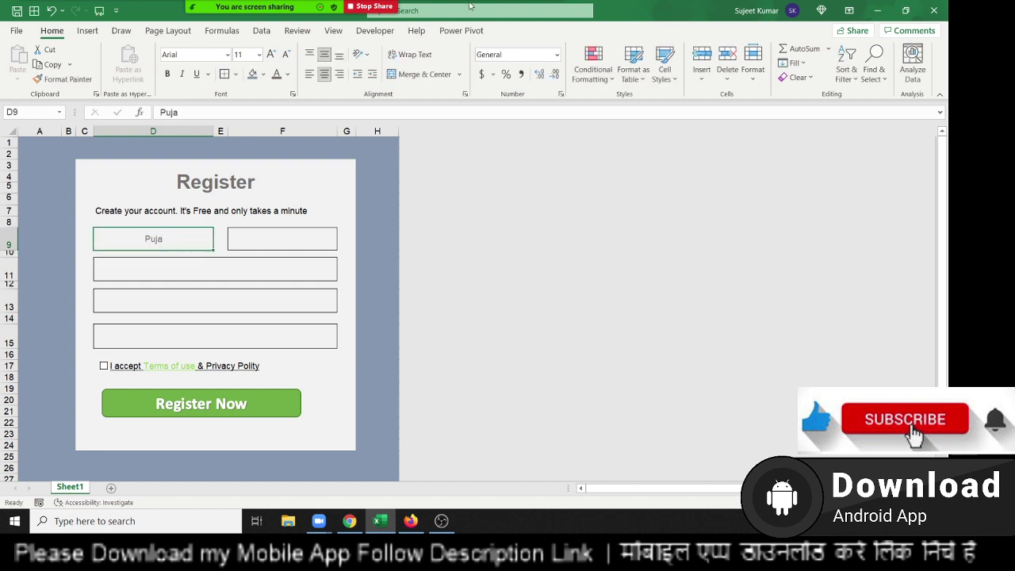
{"action": "left_click", "coordinate": [288, 74]}
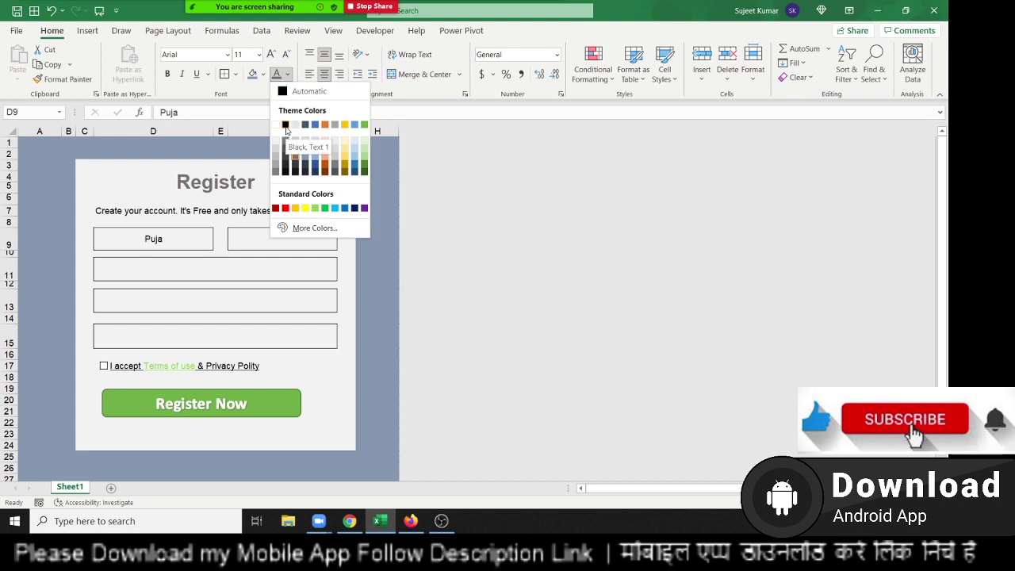
{"action": "left_click", "coordinate": [285, 126]}
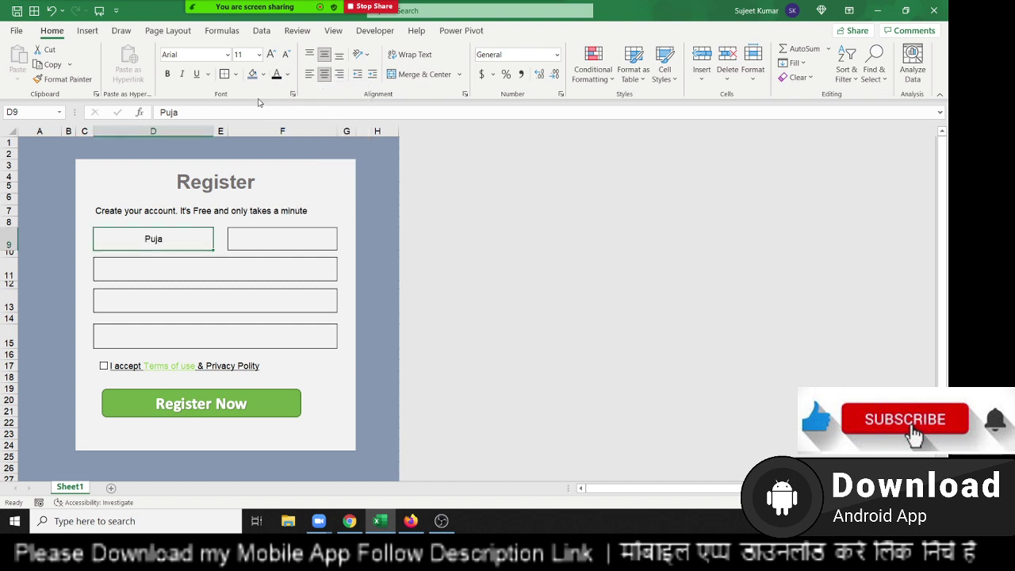
{"action": "left_click", "coordinate": [168, 74]}
{"action": "key", "text": "Delete"}
{"action": "type", "text": "Name"}
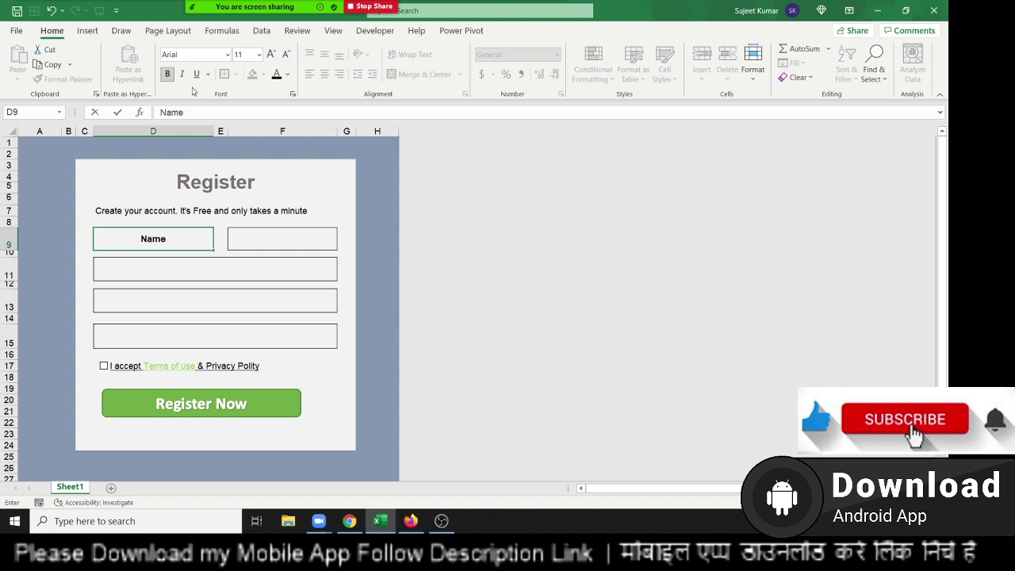
{"action": "key", "text": "Escape"}
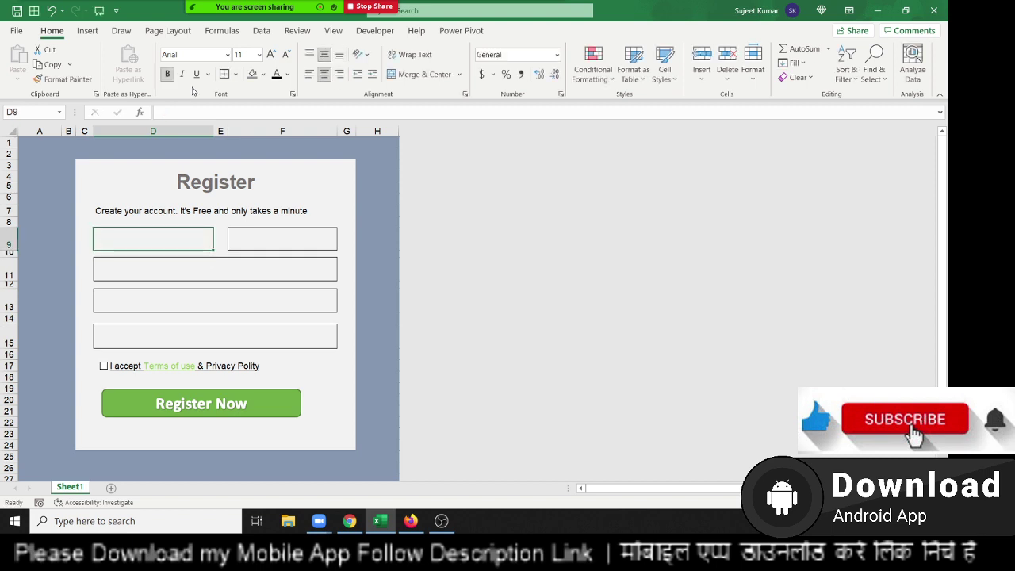
Enter 'Name' in C9, centred both ways, in Background 2, Darker 25% grey.
{"action": "key", "text": "Left"}
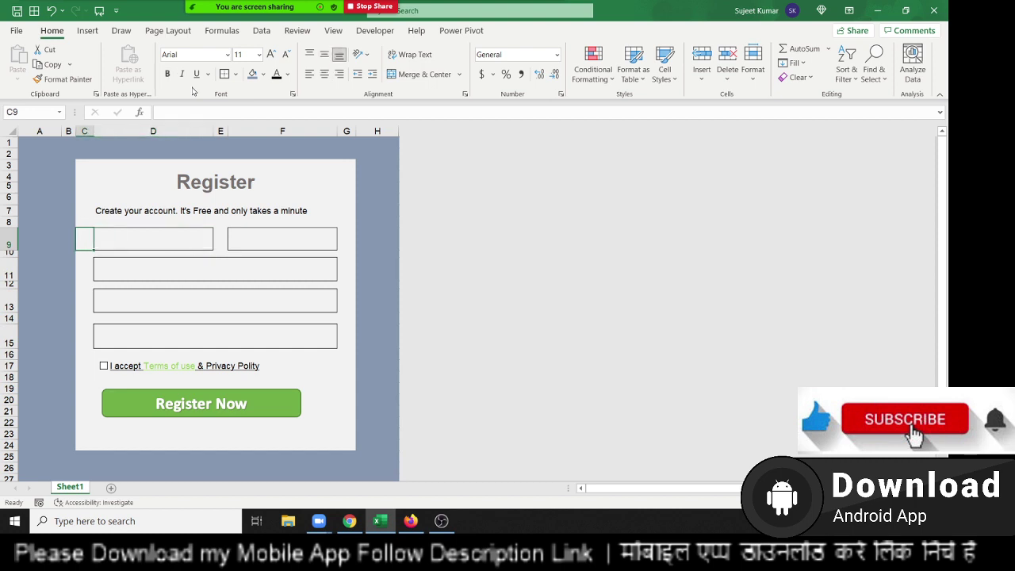
{"action": "type", "text": "Na"}
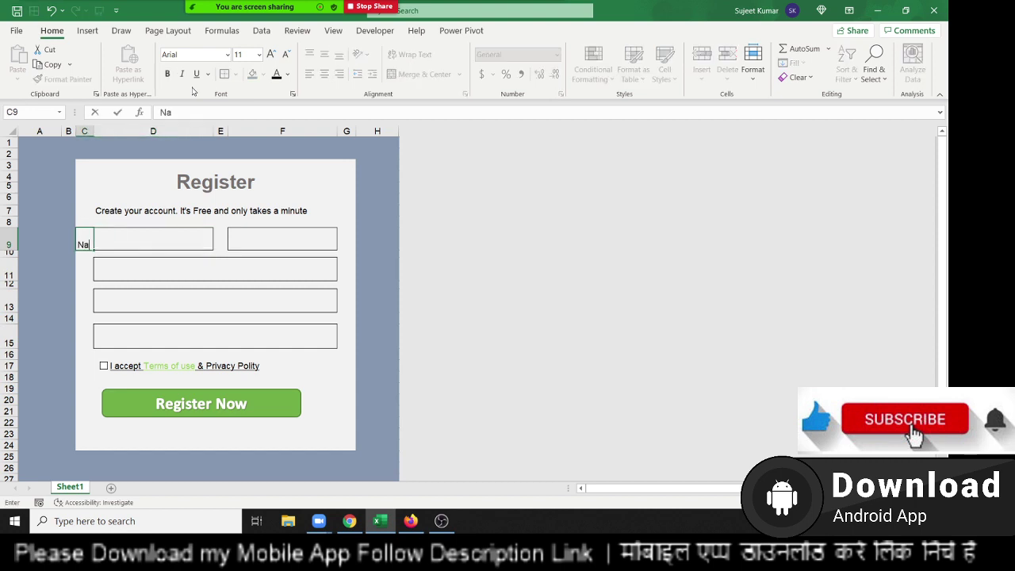
{"action": "type", "text": "me"}
{"action": "key", "text": "Return"}
{"action": "key", "text": "Up"}
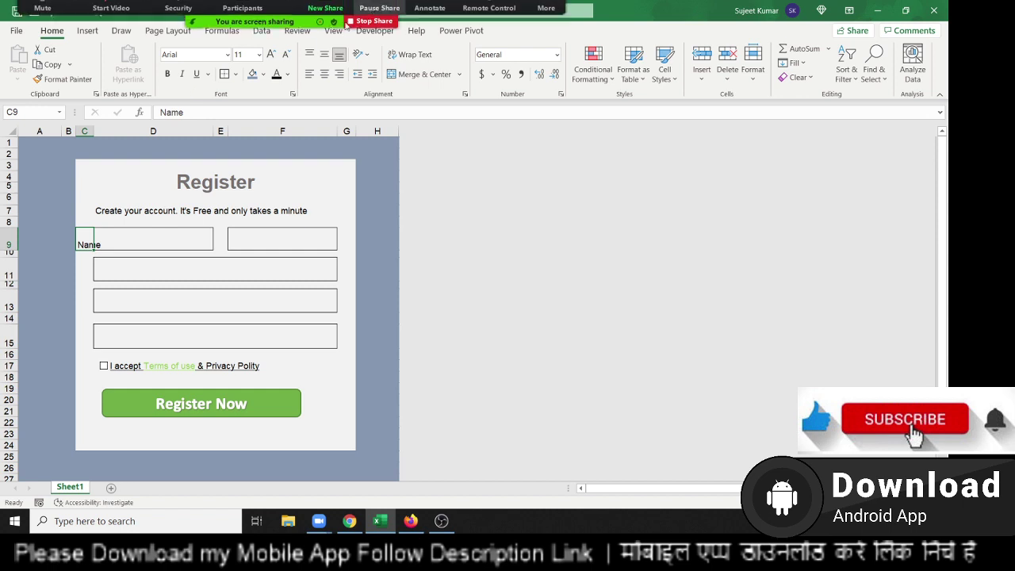
{"action": "left_click", "coordinate": [326, 56]}
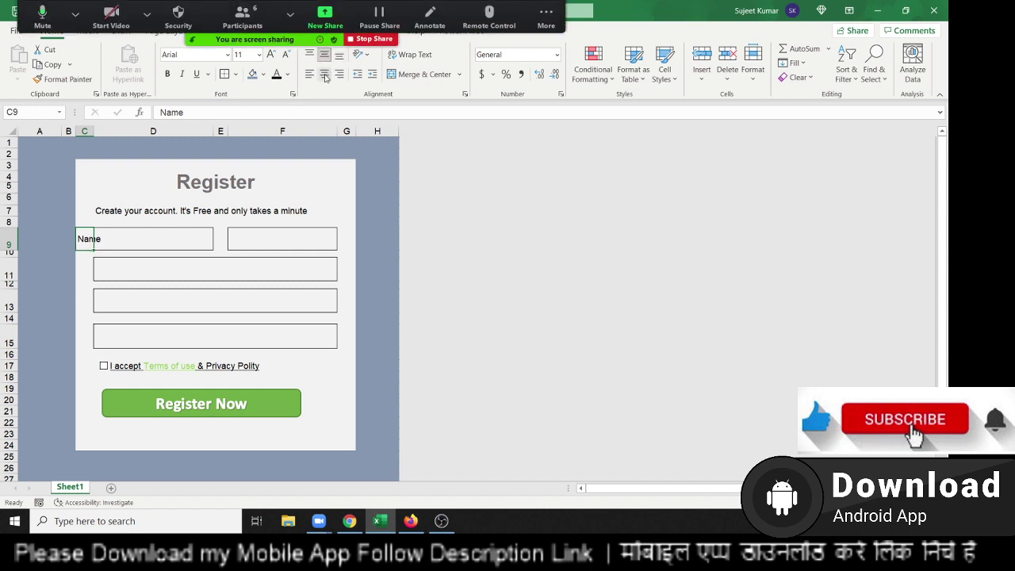
{"action": "left_click", "coordinate": [325, 74]}
{"action": "left_click", "coordinate": [286, 78]}
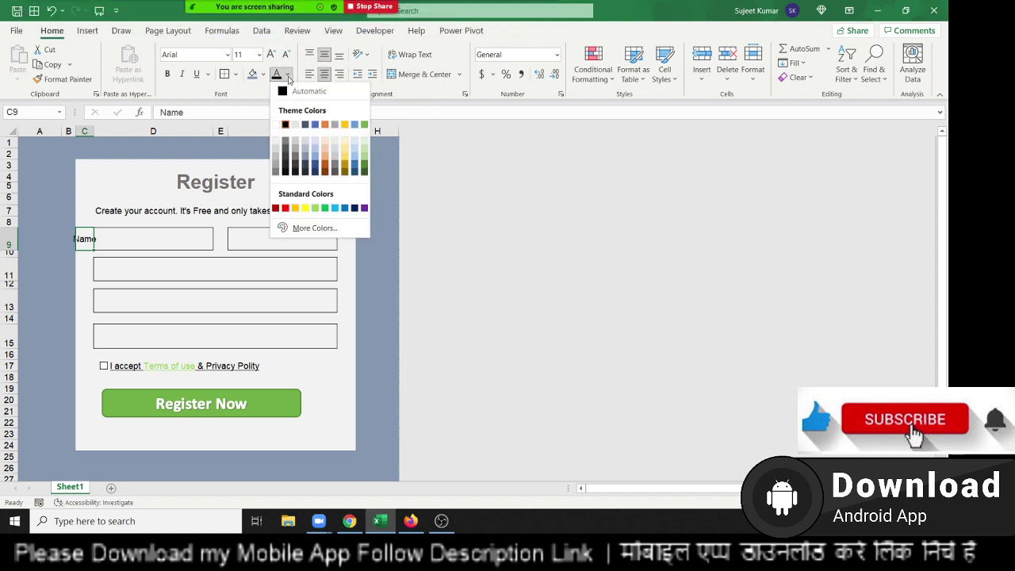
{"action": "left_click", "coordinate": [294, 151]}
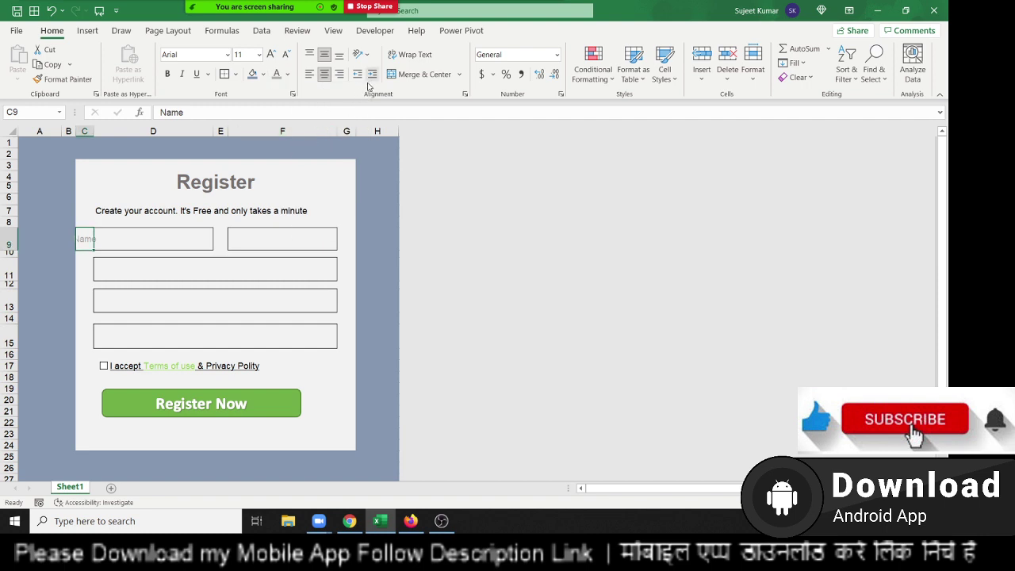
{"action": "left_click", "coordinate": [154, 241]}
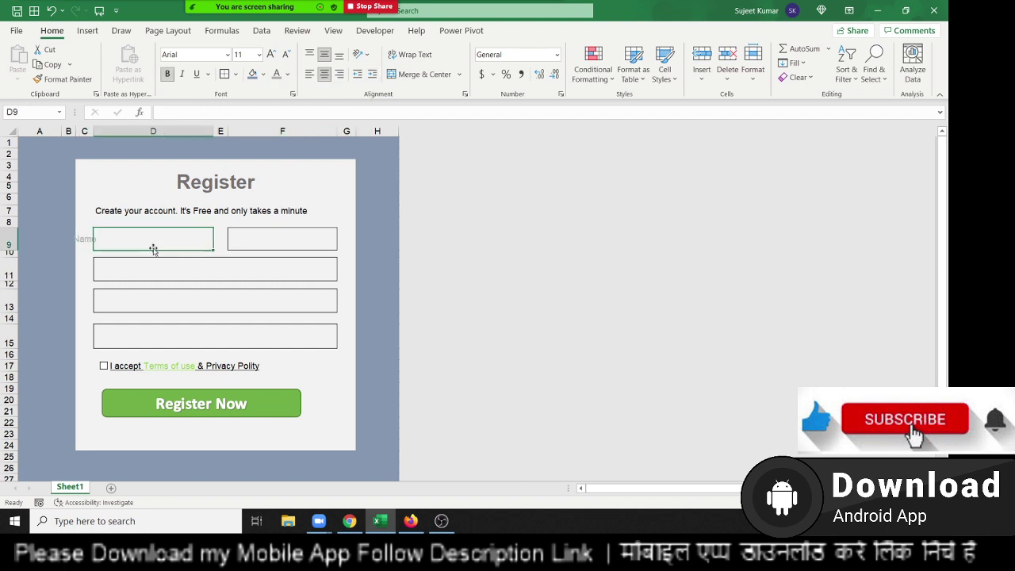
Increase the indent of the C9 'Name' placeholder six times.
{"action": "left_click", "coordinate": [86, 253]}
{"action": "left_click", "coordinate": [85, 240]}
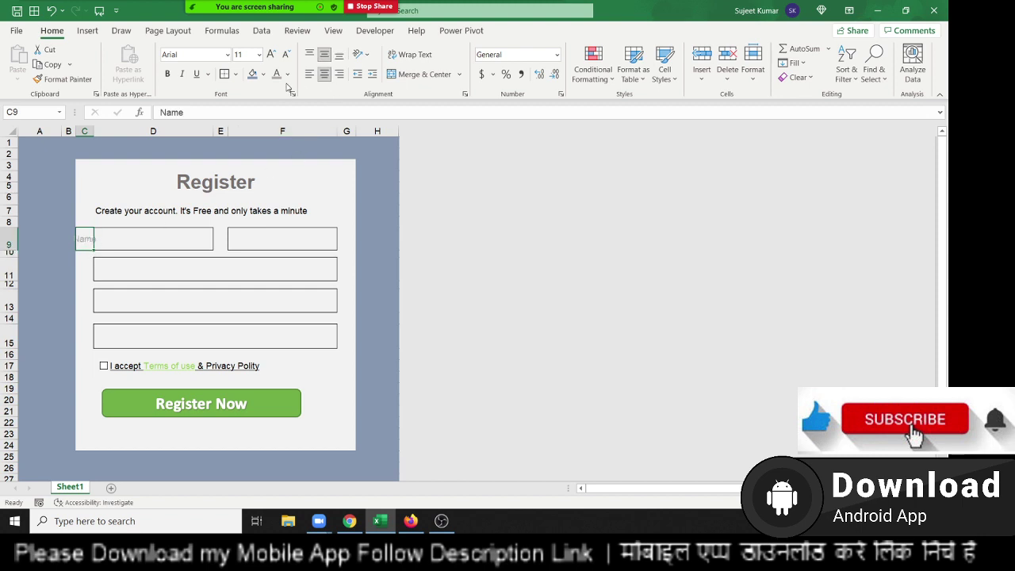
{"action": "left_click", "coordinate": [372, 80]}
{"action": "left_click", "coordinate": [373, 79]}
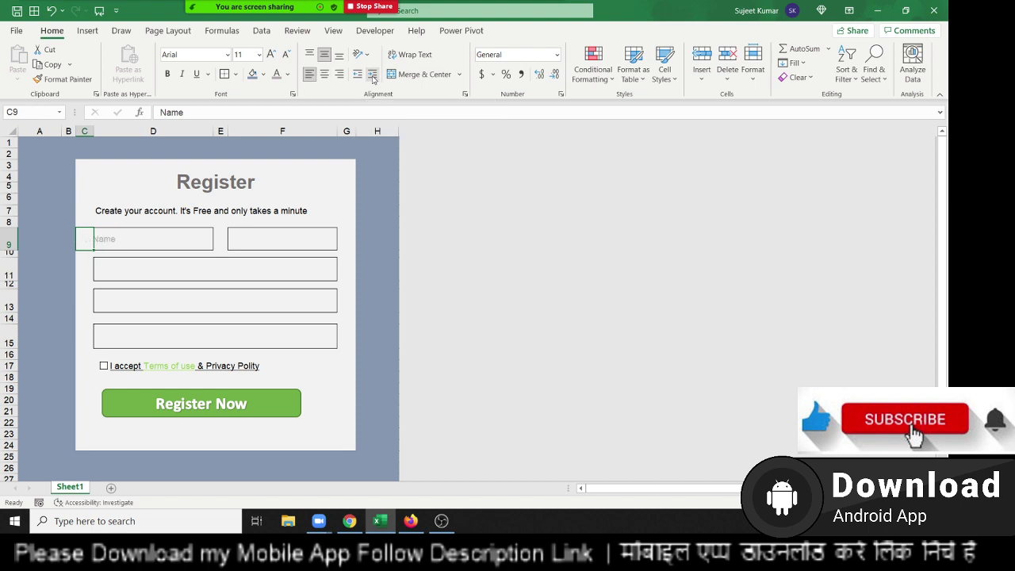
{"action": "left_click", "coordinate": [374, 80]}
{"action": "left_click", "coordinate": [374, 80]}
{"action": "left_click", "coordinate": [374, 80]}
{"action": "left_click", "coordinate": [375, 79]}
{"action": "left_click", "coordinate": [375, 80]}
Type a sample name into the first-name box twice and delete it, confirming the placeholder reappears.
{"action": "left_click", "coordinate": [169, 238]}
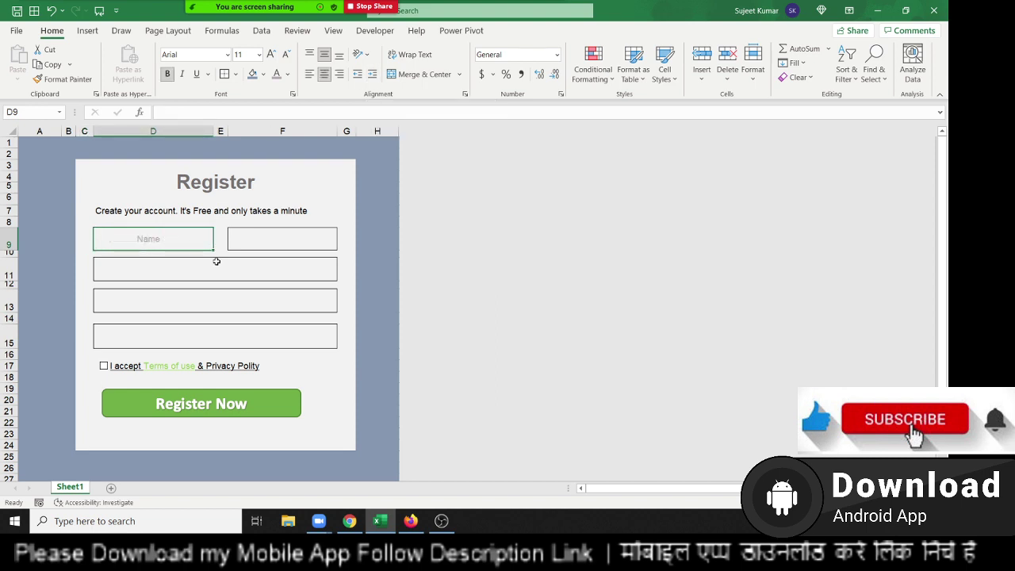
{"action": "type", "text": "Puja"}
{"action": "key", "text": "Return"}
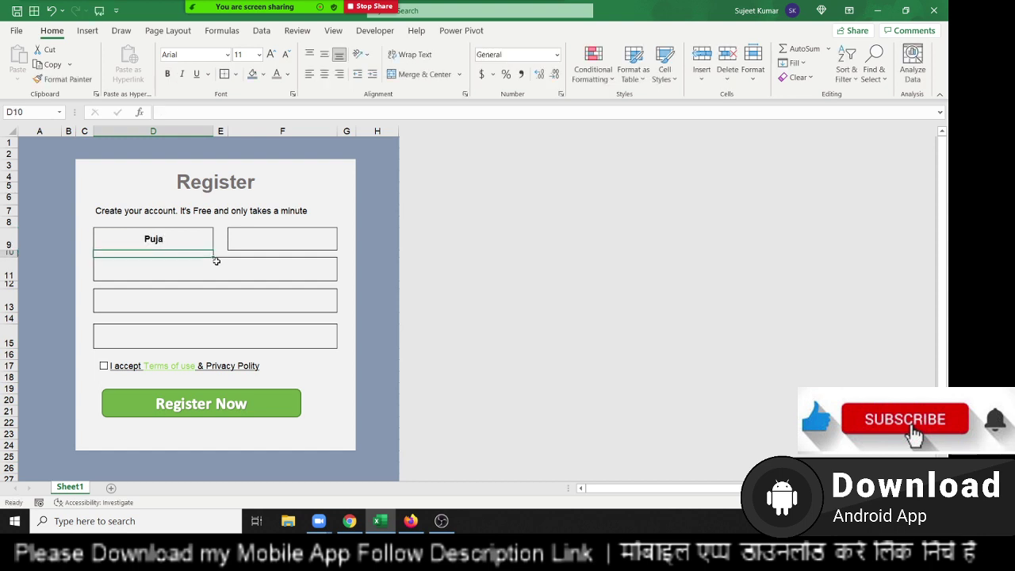
{"action": "key", "text": "Up"}
{"action": "key", "text": "Delete"}
{"action": "key", "text": "Down"}
{"action": "key", "text": "Up"}
{"action": "type", "text": "P"}
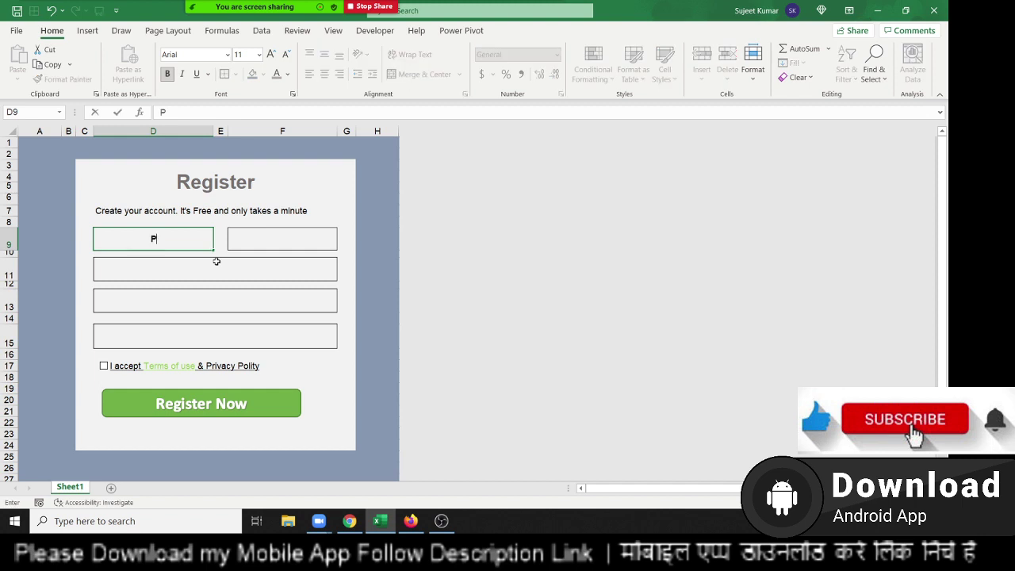
{"action": "type", "text": "uja"}
{"action": "key", "text": "Return"}
{"action": "key", "text": "Up"}
{"action": "key", "text": "Delete"}
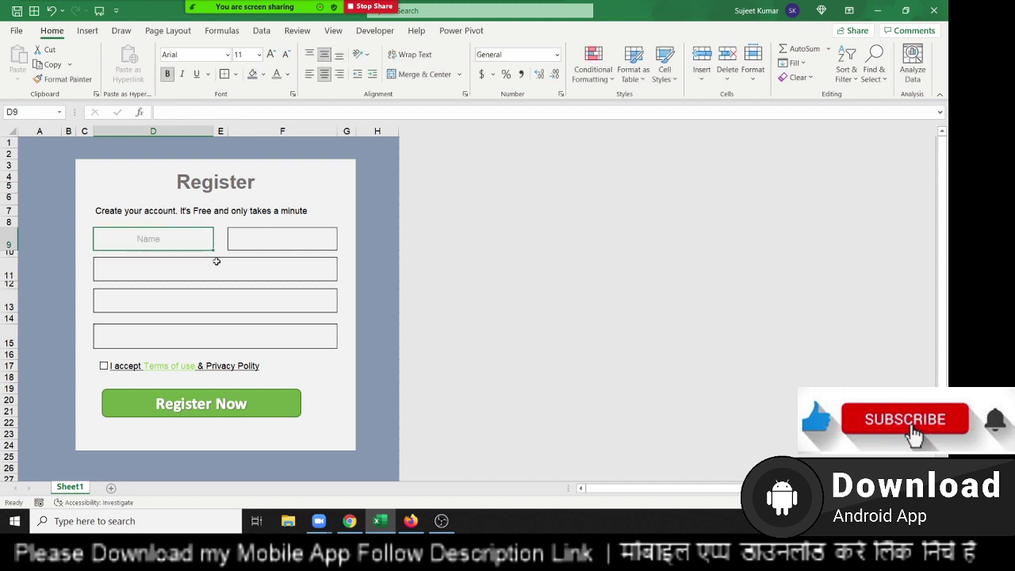
{"action": "key", "text": "Right"}
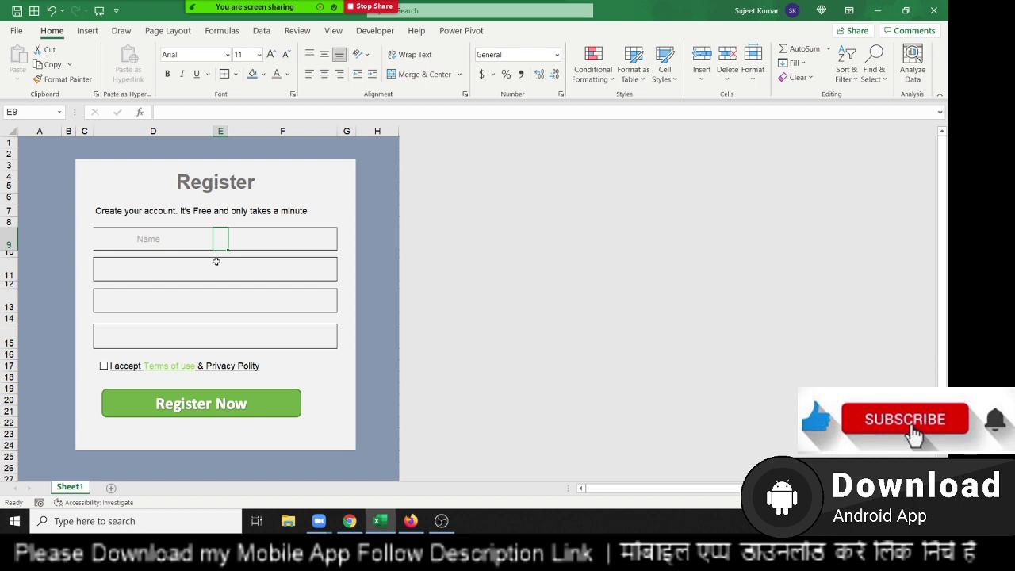
{"action": "key", "text": "Left"}
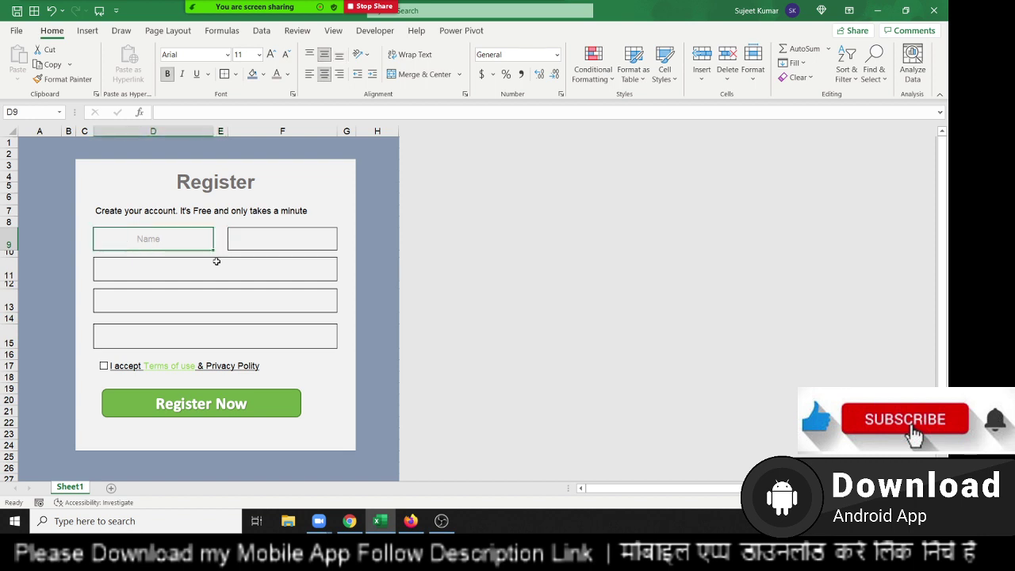
{"action": "key", "text": "Left"}
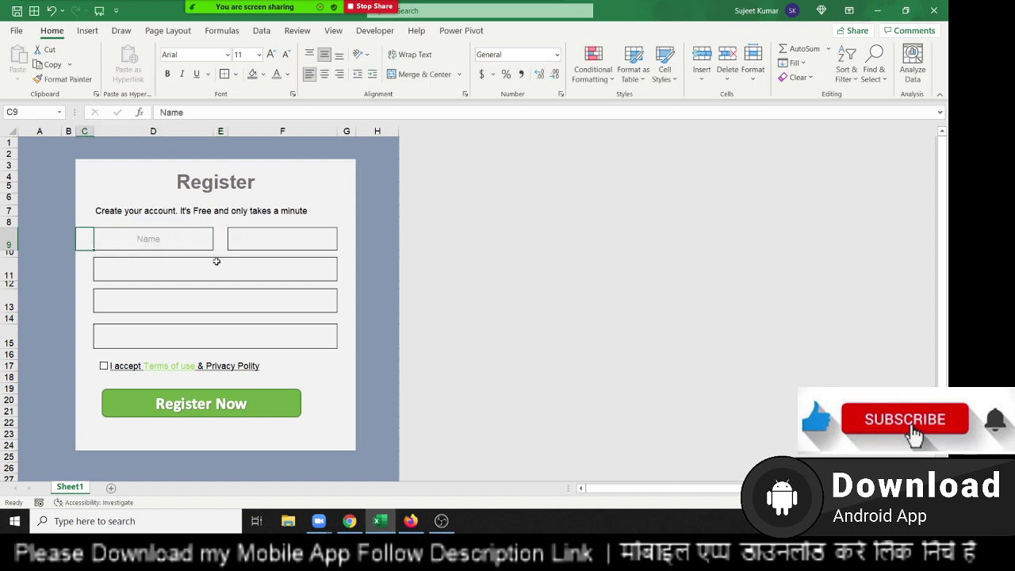
Enter 'F Name' in C9 and 'L Name' in E9.
{"action": "type", "text": "F"}
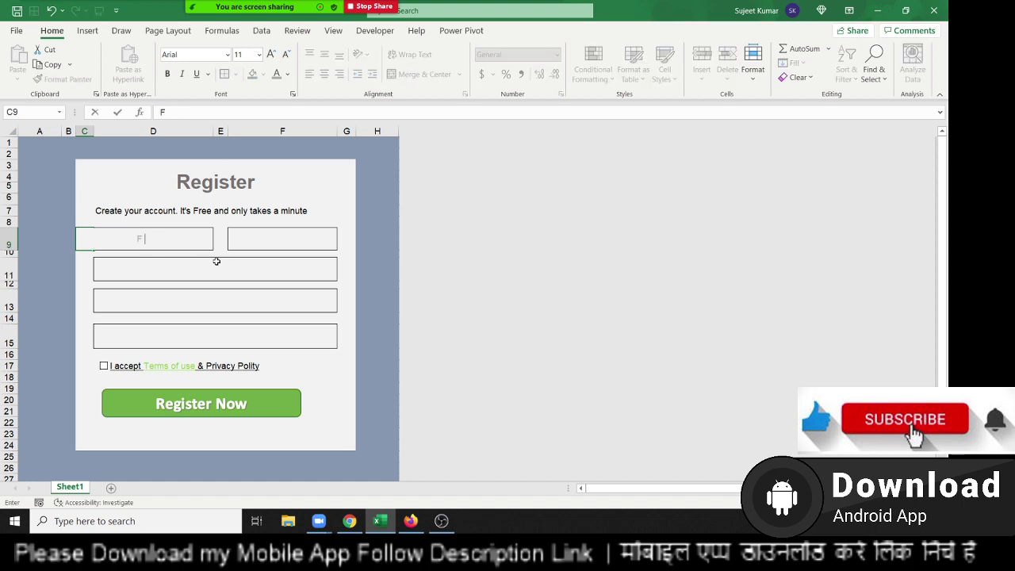
{"action": "type", "text": " Name"}
{"action": "key", "text": "Tab"}
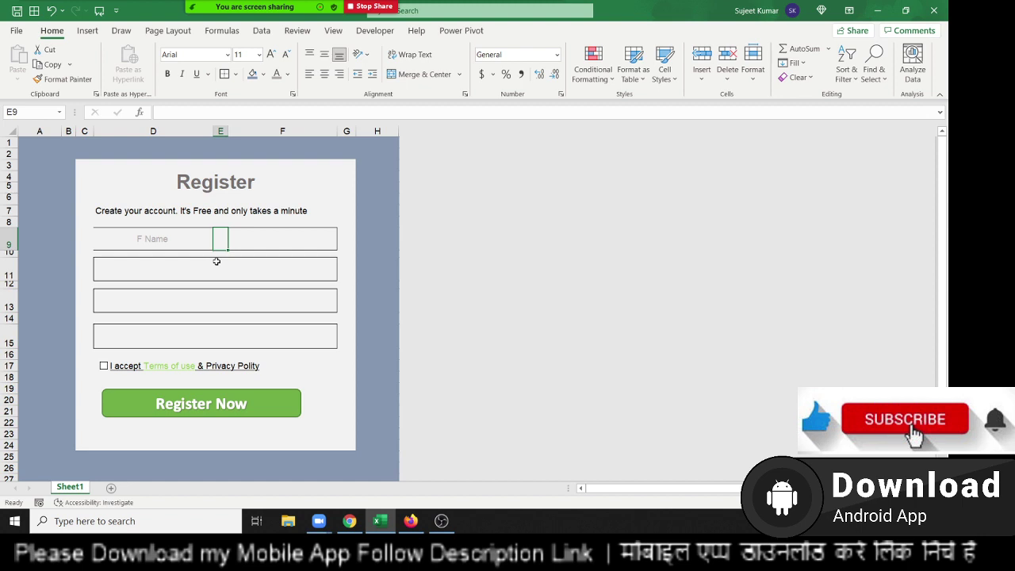
{"action": "type", "text": "L Name"}
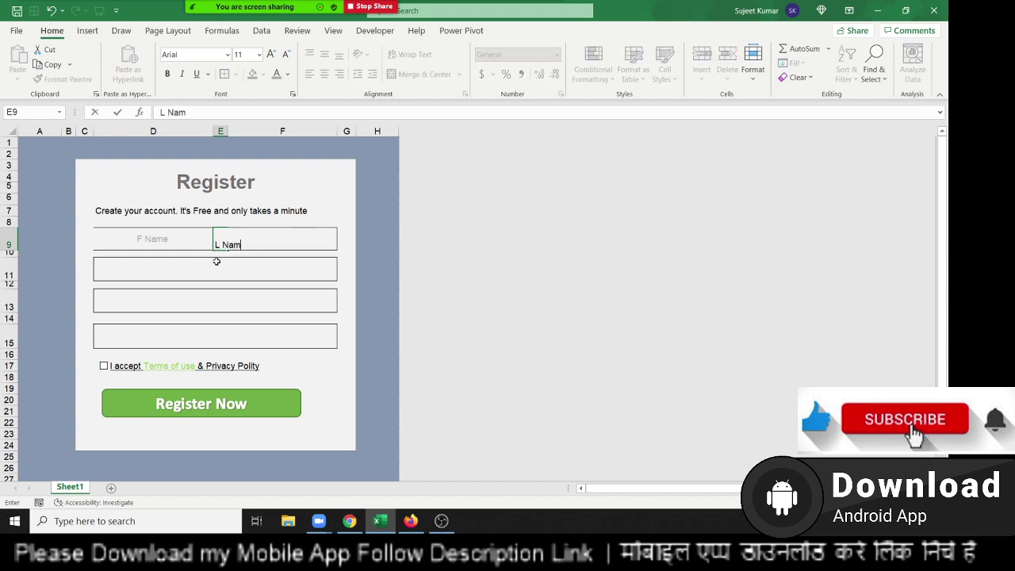
{"action": "key", "text": "Left"}
{"action": "key", "text": "Right"}
{"action": "key", "text": "shift+Right"}
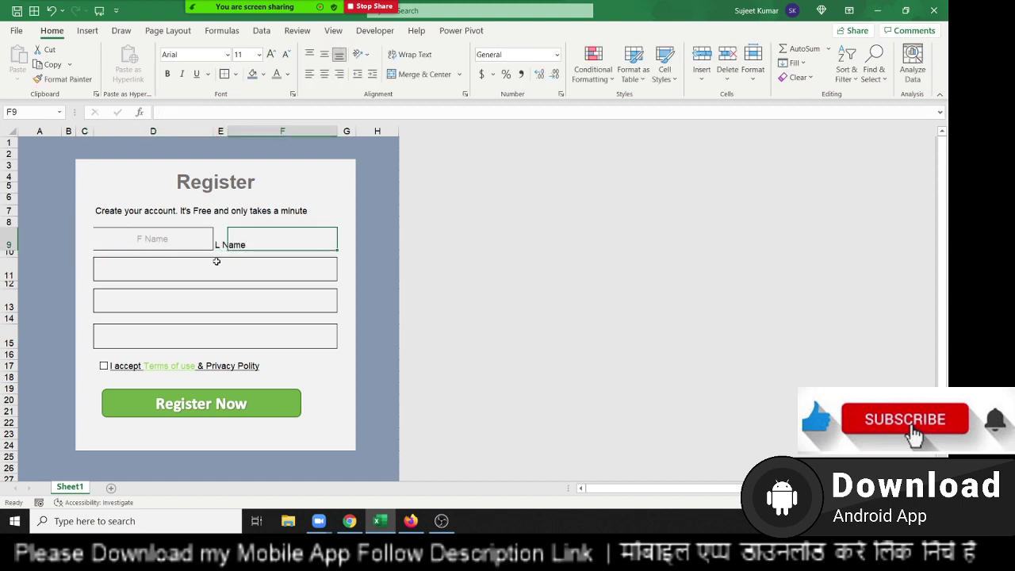
{"action": "key", "text": "shift+Left"}
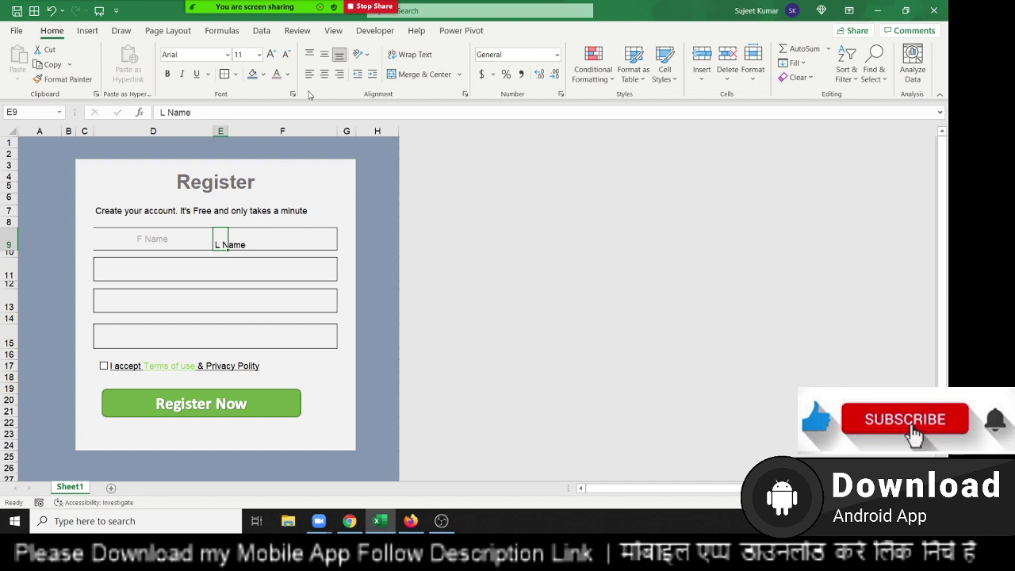
Centre and indent 'L Name' within its box and colour it grey.
{"action": "left_click", "coordinate": [372, 74]}
{"action": "left_click", "coordinate": [372, 74]}
{"action": "left_click", "coordinate": [372, 74]}
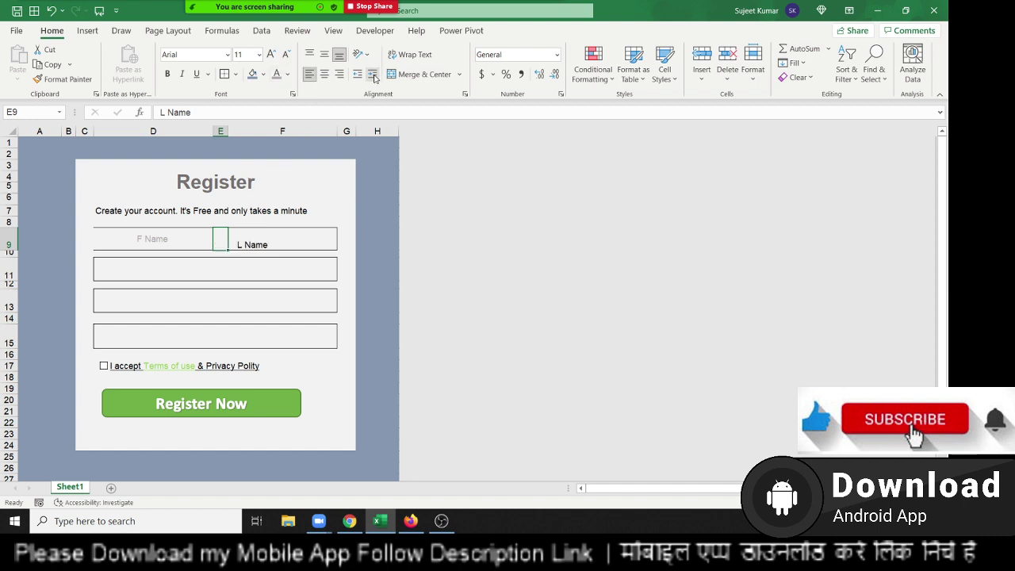
{"action": "left_click", "coordinate": [372, 74]}
{"action": "left_click", "coordinate": [372, 74]}
{"action": "left_click", "coordinate": [325, 74]}
{"action": "left_click", "coordinate": [325, 55]}
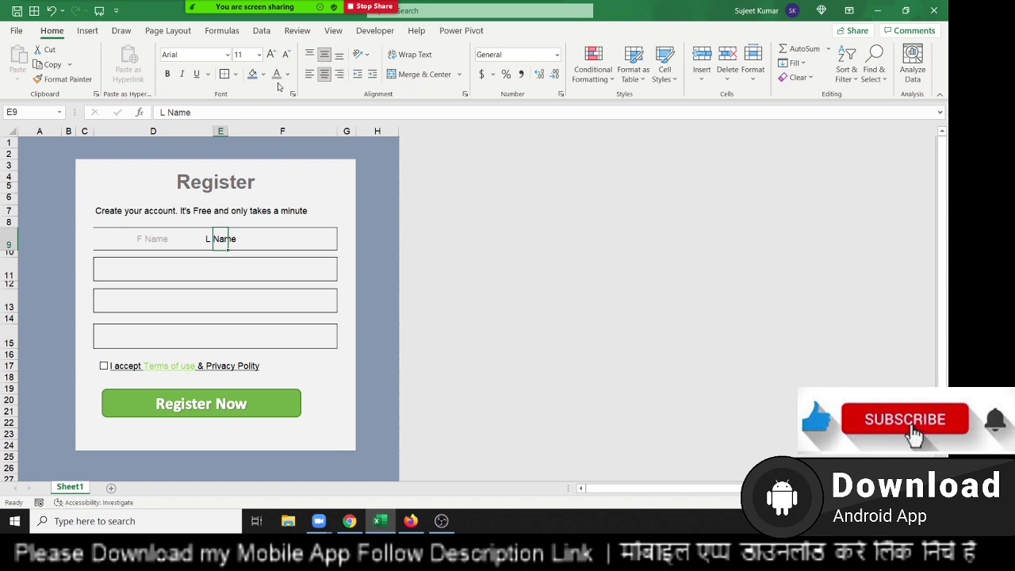
{"action": "left_click", "coordinate": [372, 74]}
{"action": "left_click", "coordinate": [372, 74]}
{"action": "left_click", "coordinate": [372, 74]}
{"action": "left_click", "coordinate": [374, 77]}
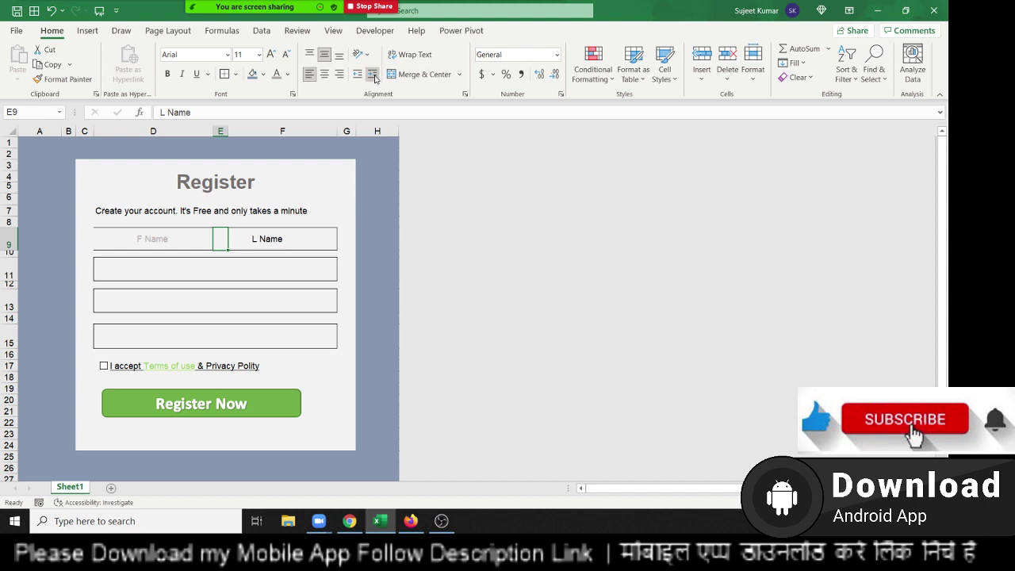
{"action": "left_click", "coordinate": [374, 77]}
{"action": "left_click", "coordinate": [279, 77]}
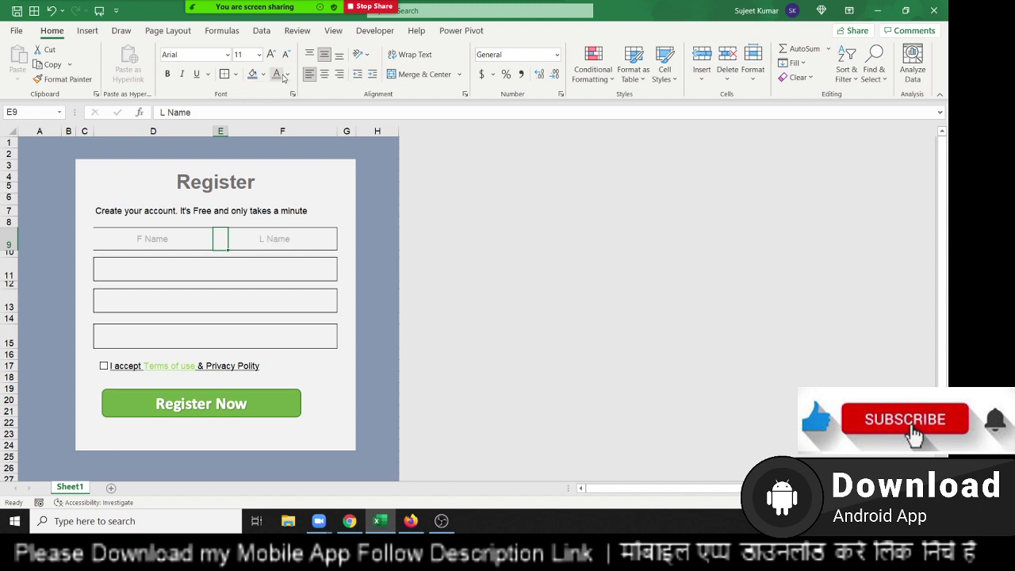
{"action": "left_click", "coordinate": [282, 219]}
{"action": "left_click", "coordinate": [296, 312]}
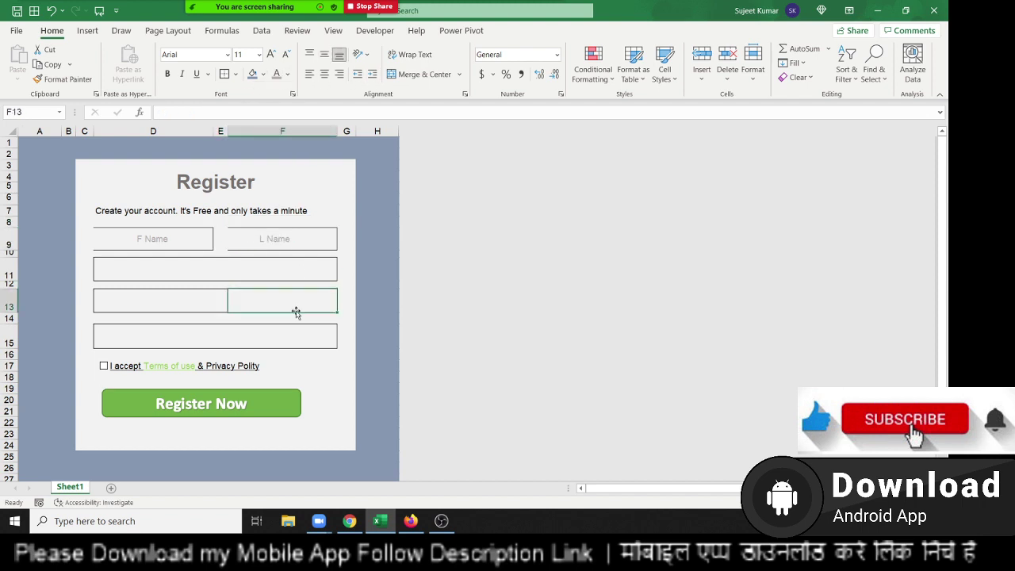
Insert a new blank column at C.
{"action": "left_click", "coordinate": [109, 242]}
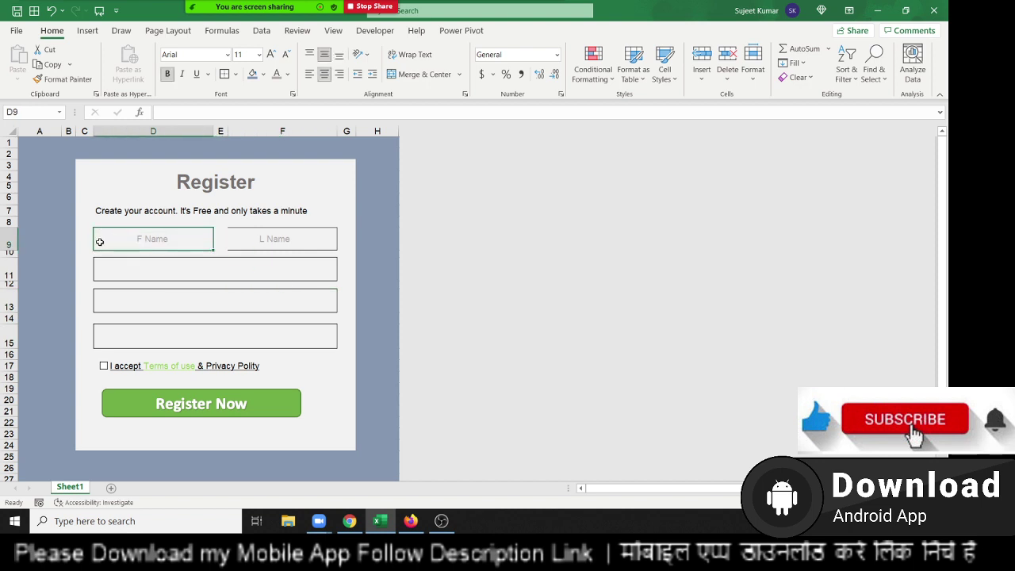
{"action": "left_click", "coordinate": [85, 131]}
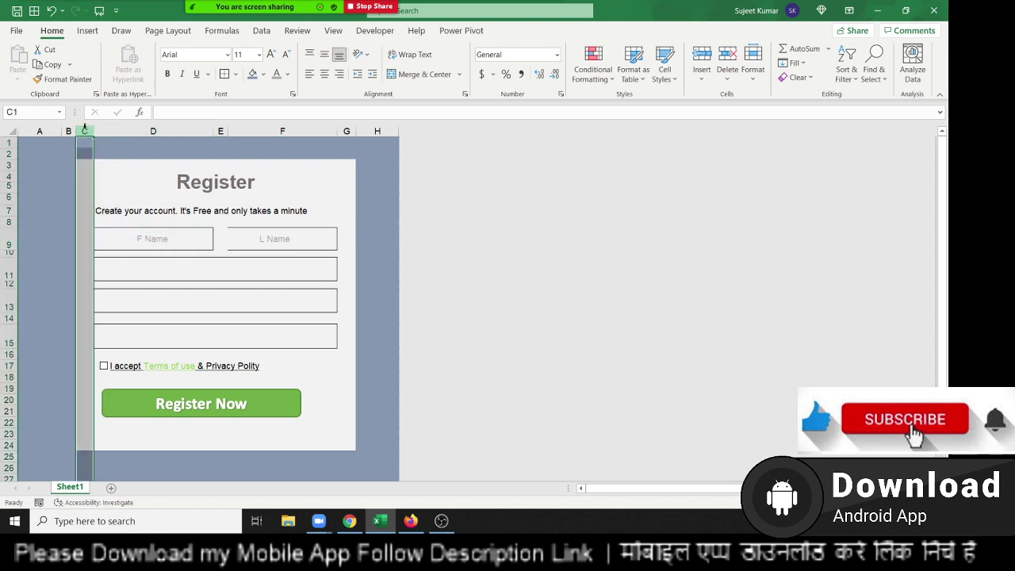
{"action": "key", "text": "ctrl+shift+plus"}
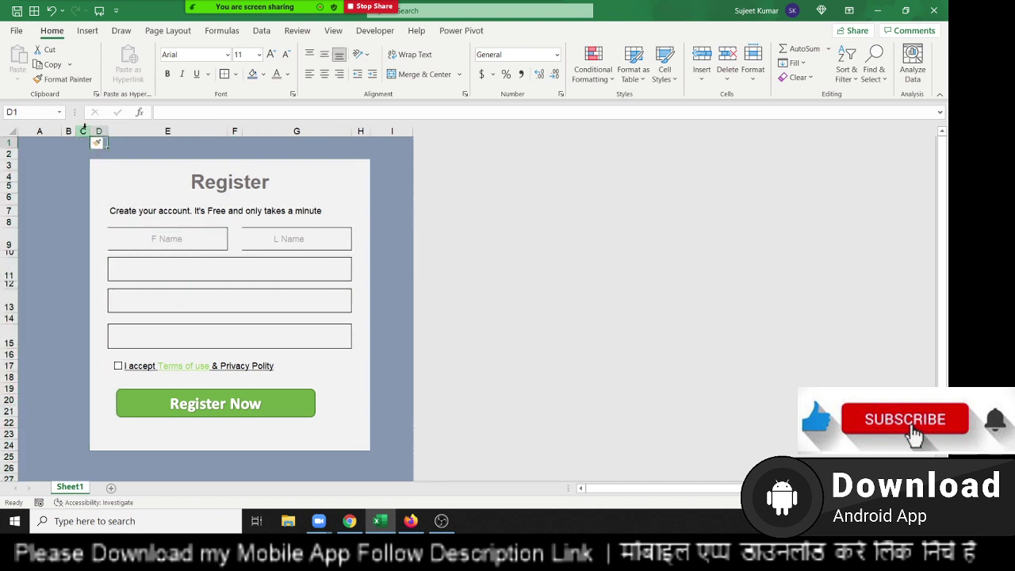
Format-paint the light-gray panel fill onto C3:C24 and narrow column D.
{"action": "key", "text": "Down"}
{"action": "key", "text": "Down"}
{"action": "key", "text": "Down"}
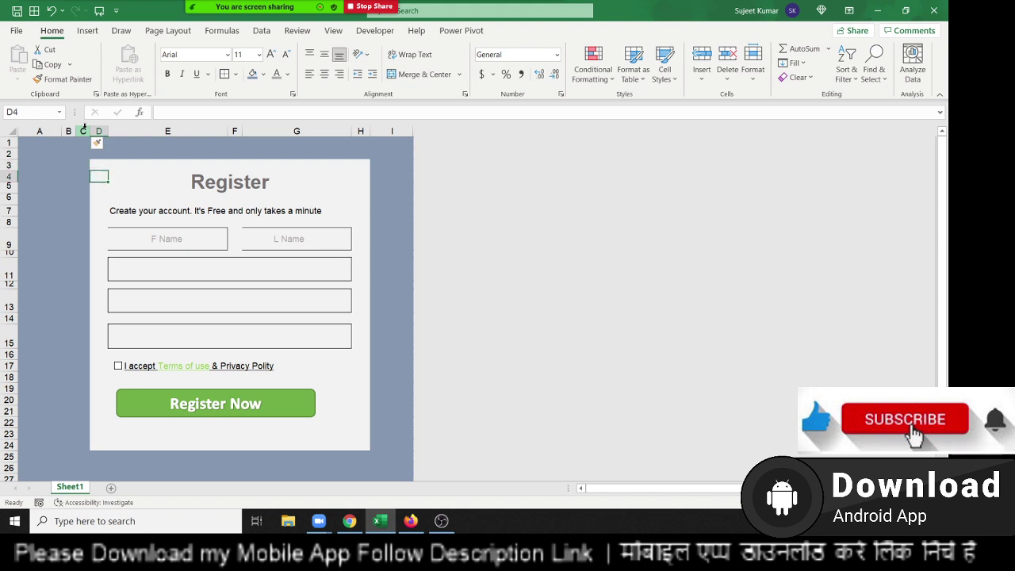
{"action": "key", "text": "Down"}
{"action": "key", "text": "Down"}
{"action": "key", "text": "Down"}
{"action": "key", "text": "Down"}
{"action": "key", "text": "Down"}
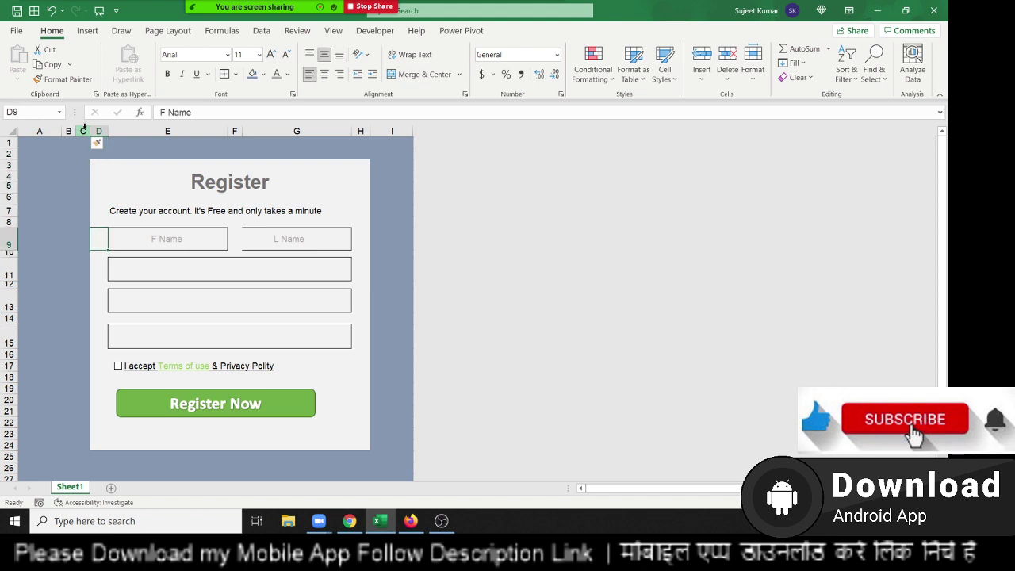
{"action": "key", "text": "Right"}
{"action": "key", "text": "Left"}
{"action": "key", "text": "Up"}
{"action": "key", "text": "Up"}
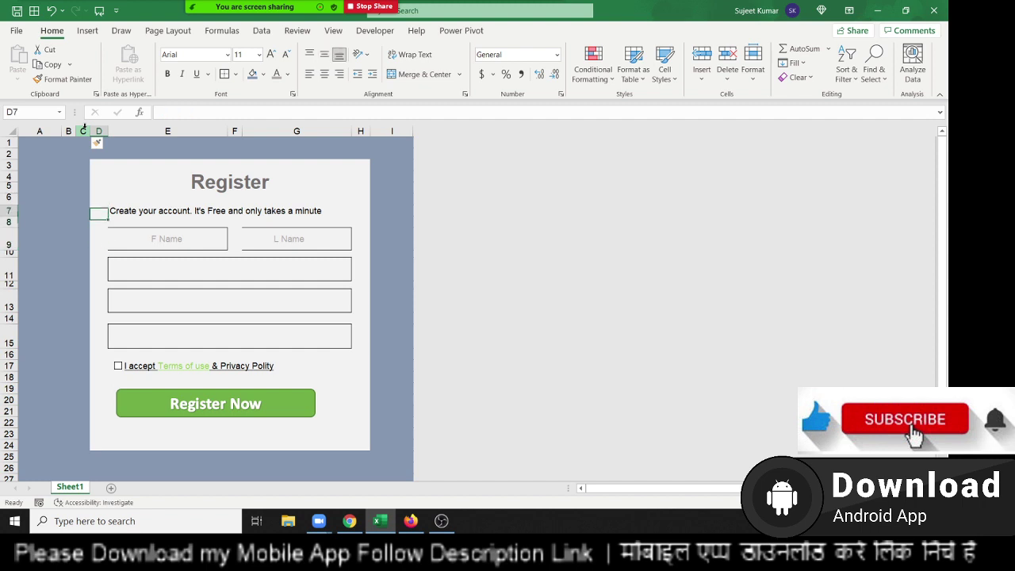
{"action": "key", "text": "Up"}
{"action": "key", "text": "Up"}
{"action": "key", "text": "Up"}
{"action": "key", "text": "Up"}
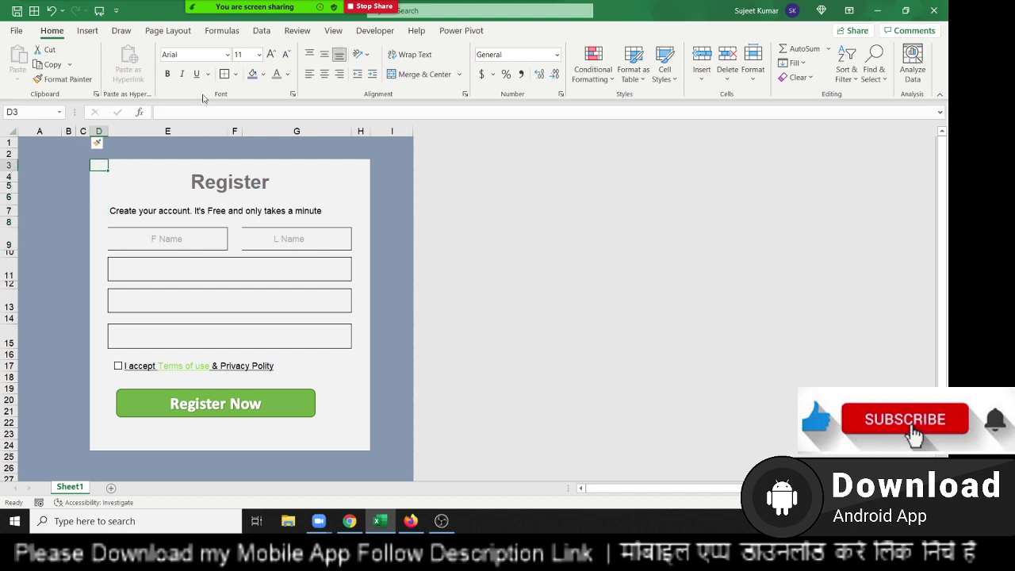
{"action": "left_click", "coordinate": [63, 79]}
{"action": "left_click_drag", "start_coordinate": [82, 163], "coordinate": [82, 449]}
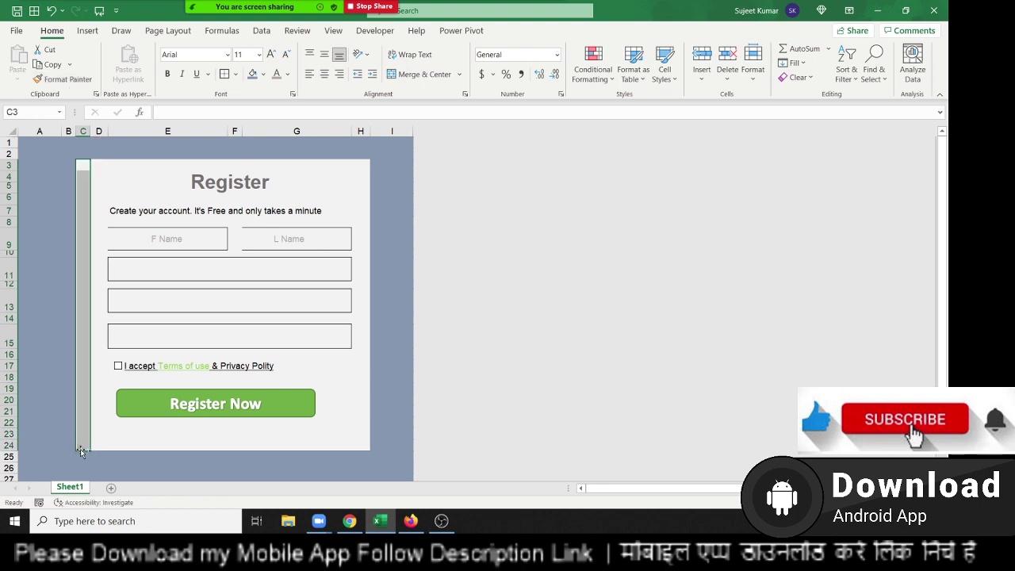
{"action": "left_click", "coordinate": [41, 338]}
{"action": "left_click_drag", "start_coordinate": [104, 130], "coordinate": [93, 134]}
{"action": "left_click", "coordinate": [107, 236]}
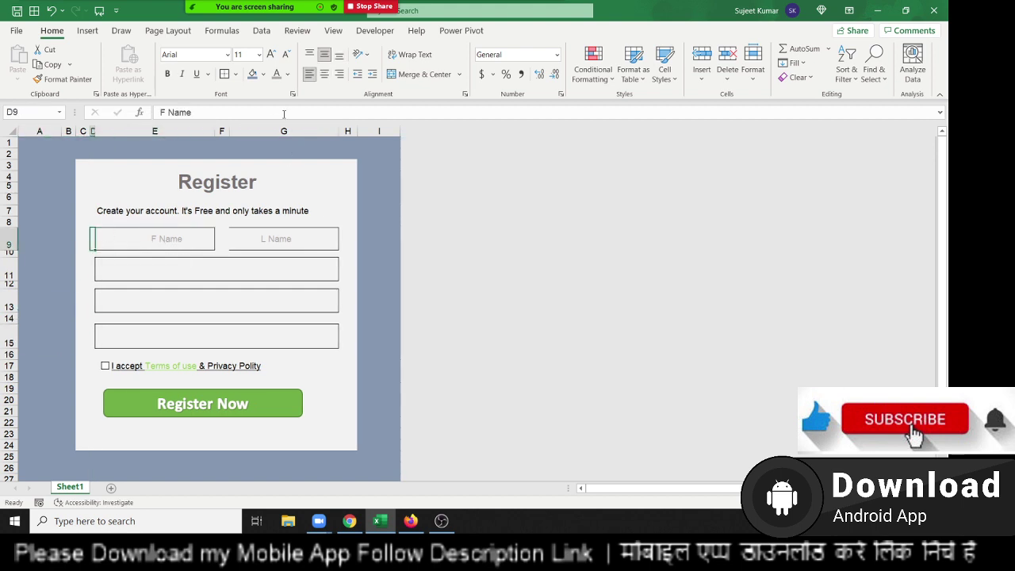
Add a left border to the F Name box in D9.
{"action": "left_click", "coordinate": [236, 73]}
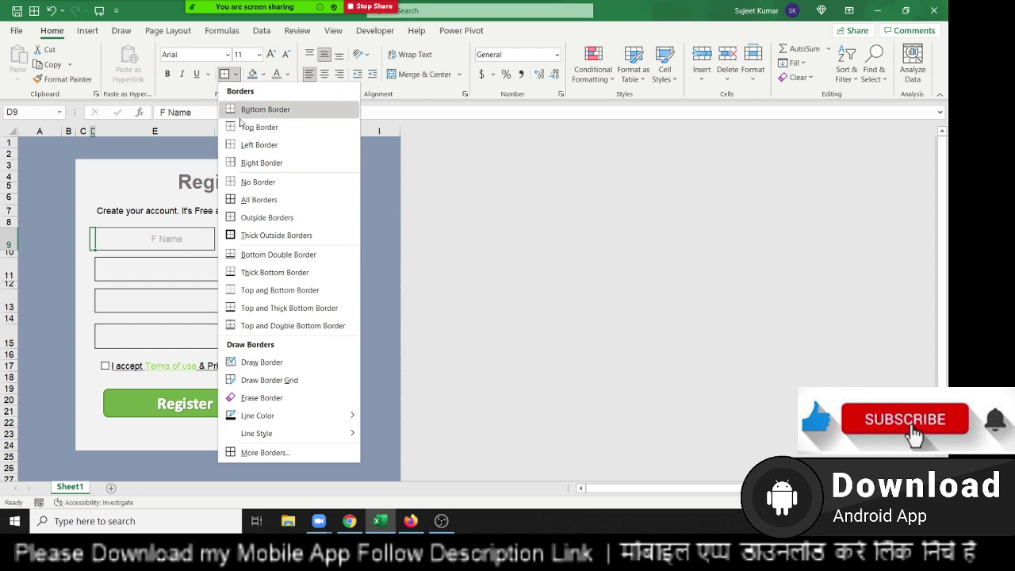
{"action": "left_click", "coordinate": [237, 146]}
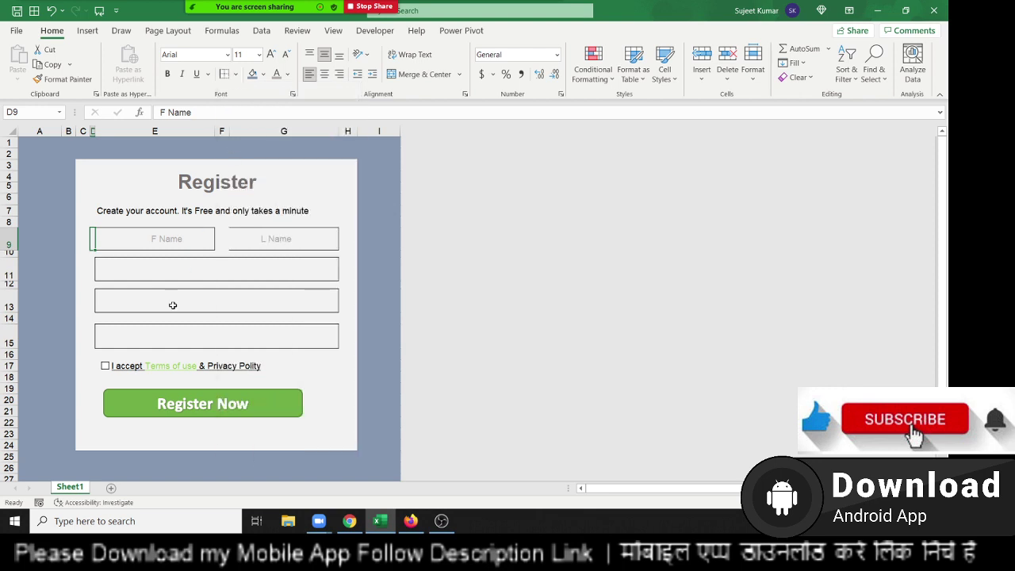
{"action": "left_click", "coordinate": [173, 306]}
Add top and bottom borders to the F Name cell through Format Cells.
{"action": "left_click", "coordinate": [100, 237]}
{"action": "right_click", "coordinate": [93, 239]}
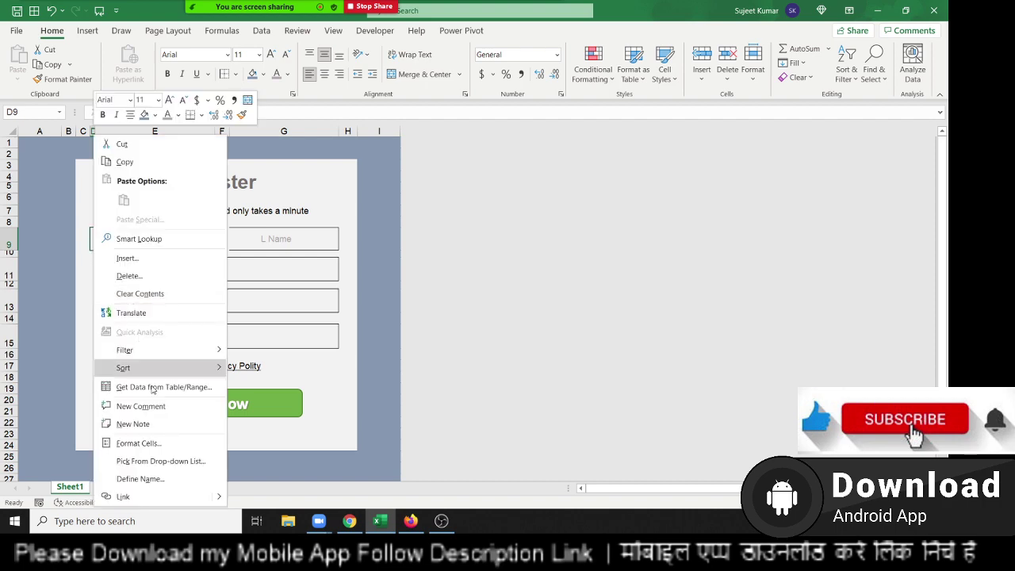
{"action": "left_click", "coordinate": [147, 442]}
{"action": "left_click", "coordinate": [150, 226]}
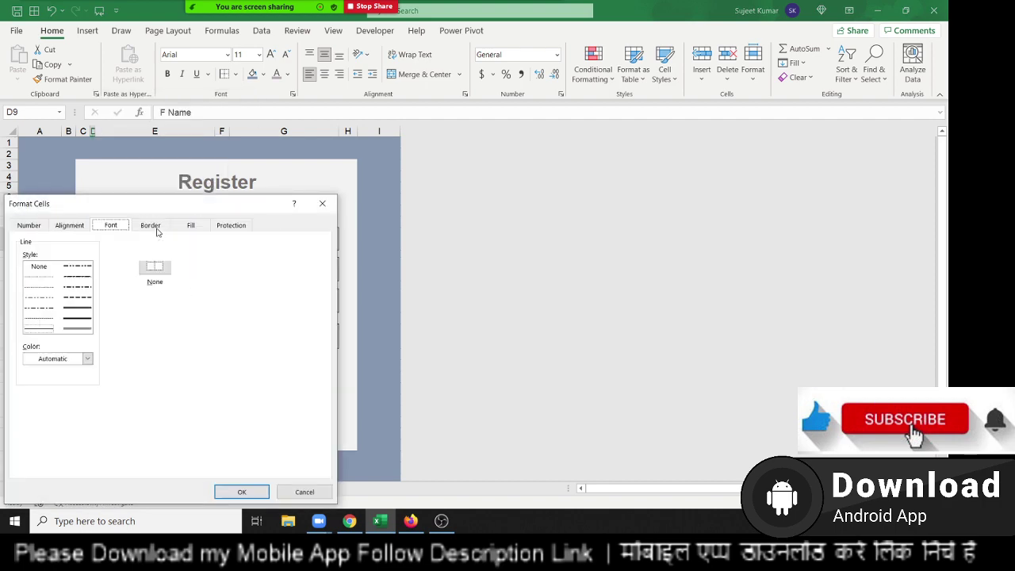
{"action": "left_click_drag", "start_coordinate": [211, 205], "coordinate": [640, 156]}
{"action": "left_click", "coordinate": [635, 265]}
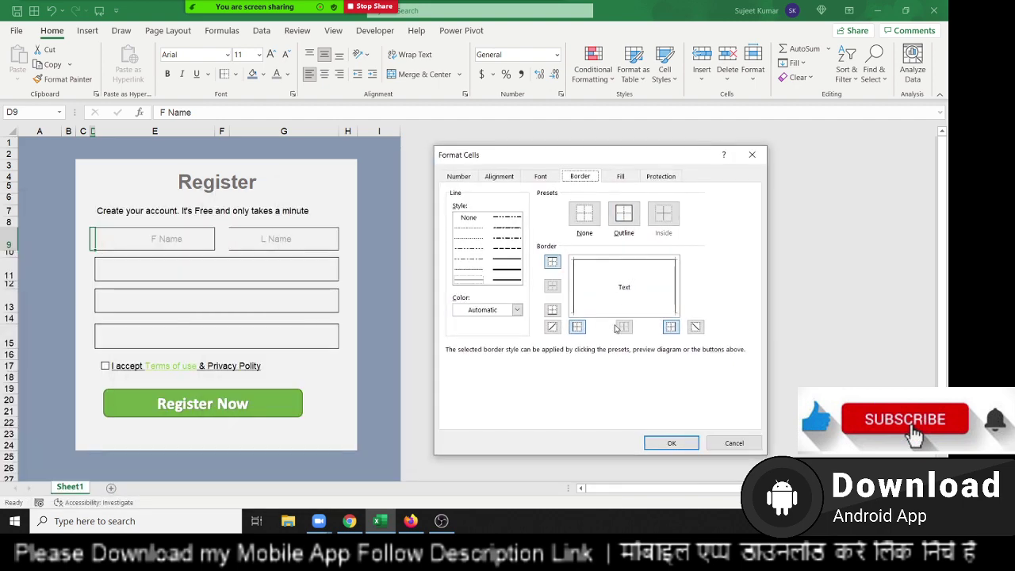
{"action": "left_click", "coordinate": [612, 314]}
{"action": "left_click", "coordinate": [672, 444]}
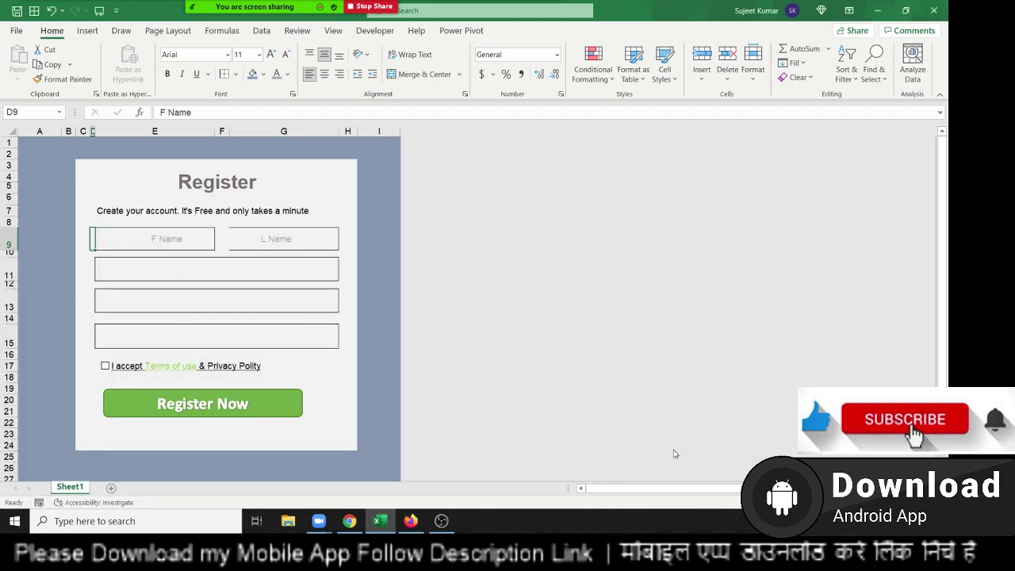
Inspect the completed F Name outline and reselect the F Name box.
{"action": "left_click", "coordinate": [155, 278]}
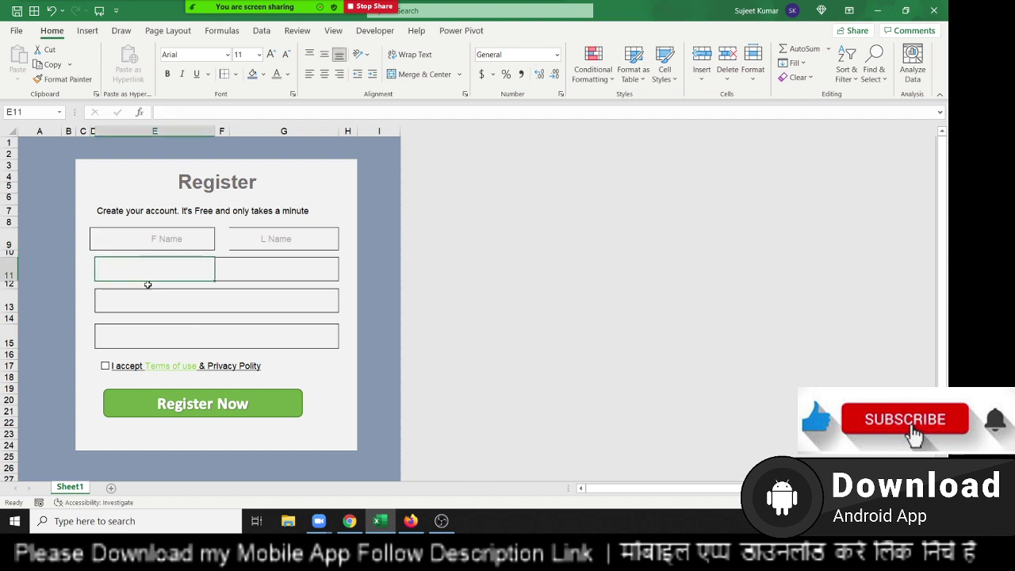
{"action": "left_click", "coordinate": [89, 269]}
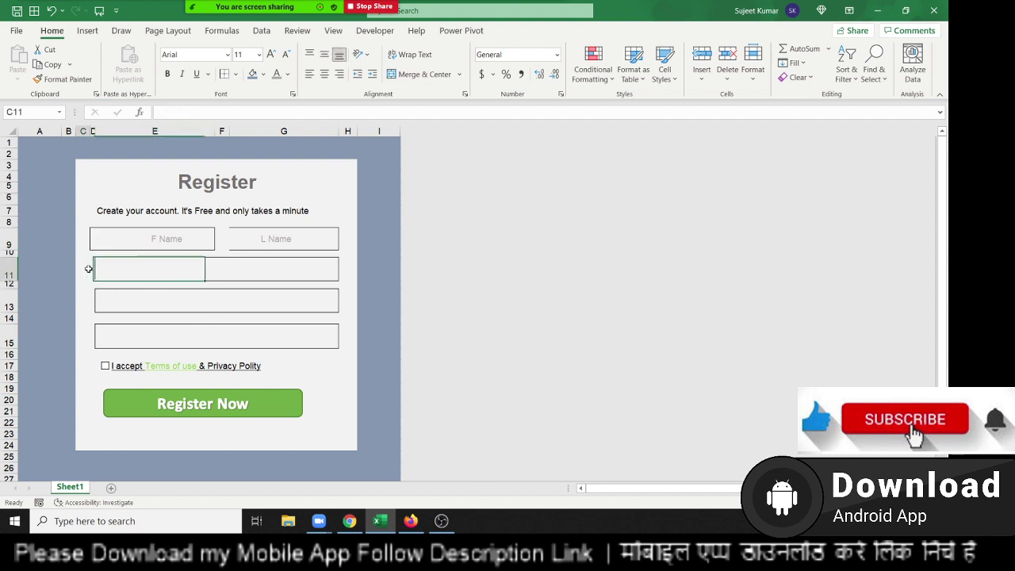
{"action": "left_click", "coordinate": [96, 241]}
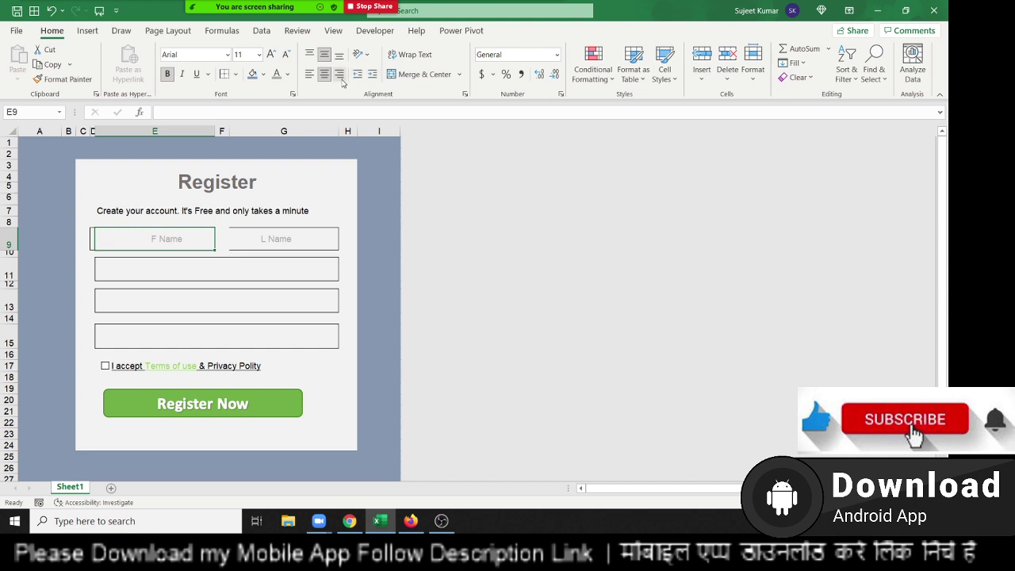
Reduce the F Name indent, then undo the recent changes to the name fields.
{"action": "key", "text": "Left"}
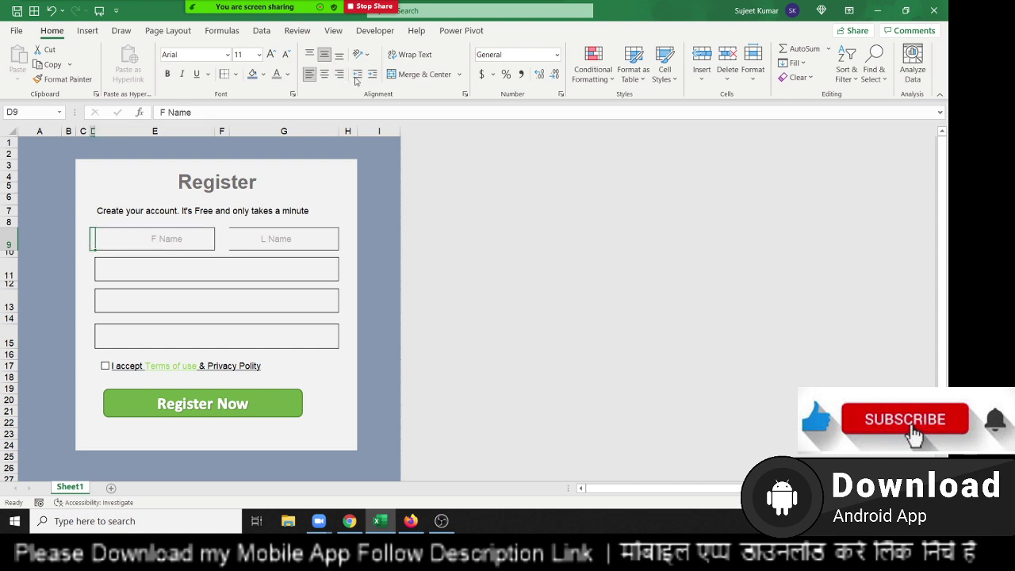
{"action": "left_click", "coordinate": [357, 74]}
{"action": "left_click", "coordinate": [358, 74]}
{"action": "left_click", "coordinate": [220, 238]}
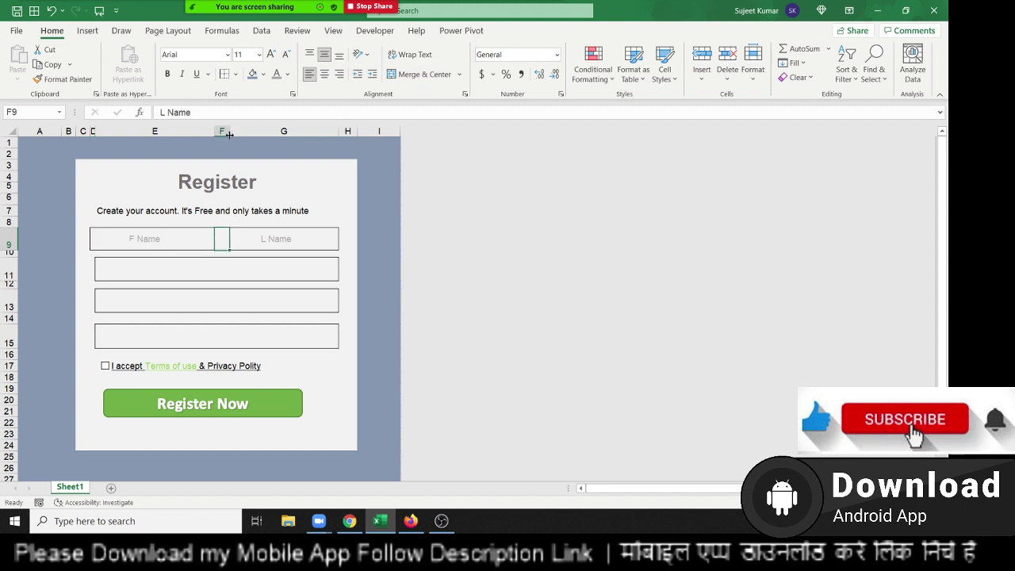
{"action": "left_click_drag", "start_coordinate": [230, 242], "coordinate": [227, 240]}
{"action": "key", "text": "ctrl+z"}
{"action": "key", "text": "ctrl+z"}
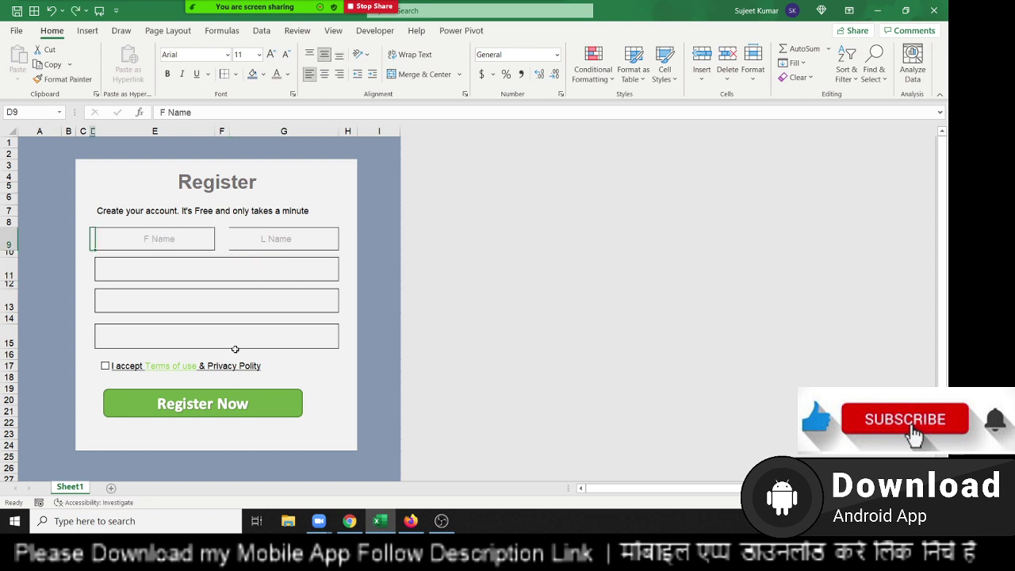
{"action": "key", "text": "ctrl+z"}
{"action": "key", "text": "ctrl+z"}
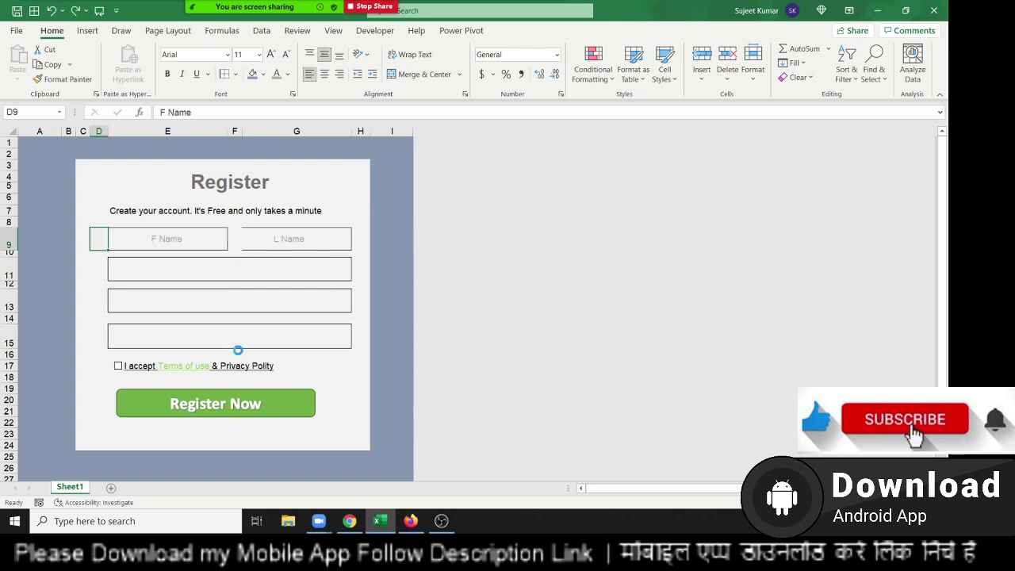
{"action": "key", "text": "ctrl+z"}
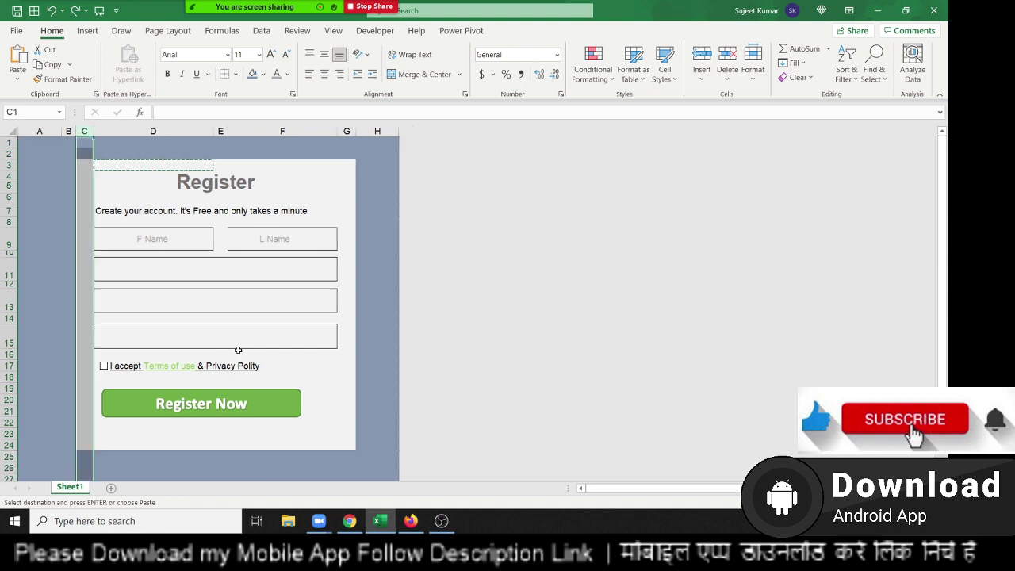
{"action": "key", "text": "ctrl+z"}
{"action": "key", "text": "ctrl+z"}
{"action": "left_click", "coordinate": [118, 284]}
{"action": "left_click", "coordinate": [101, 235]}
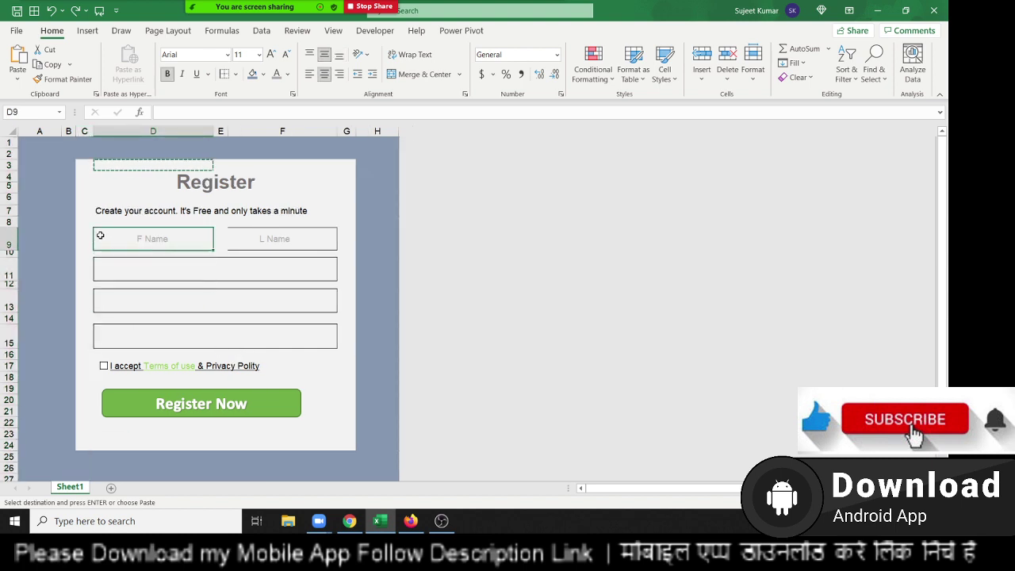
Add a right border to cell C9 through Format Cells.
{"action": "left_click", "coordinate": [84, 238]}
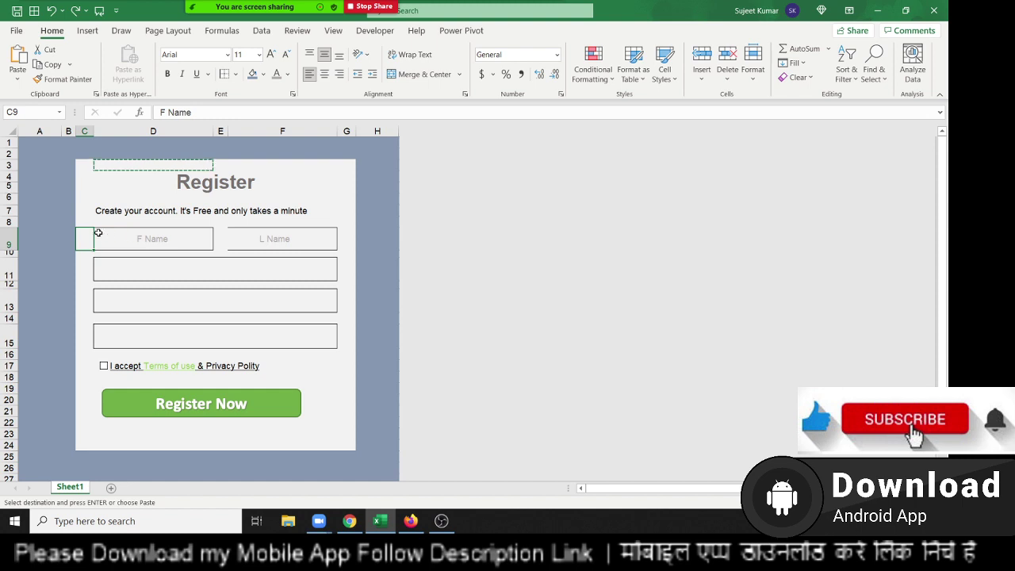
{"action": "right_click", "coordinate": [84, 232]}
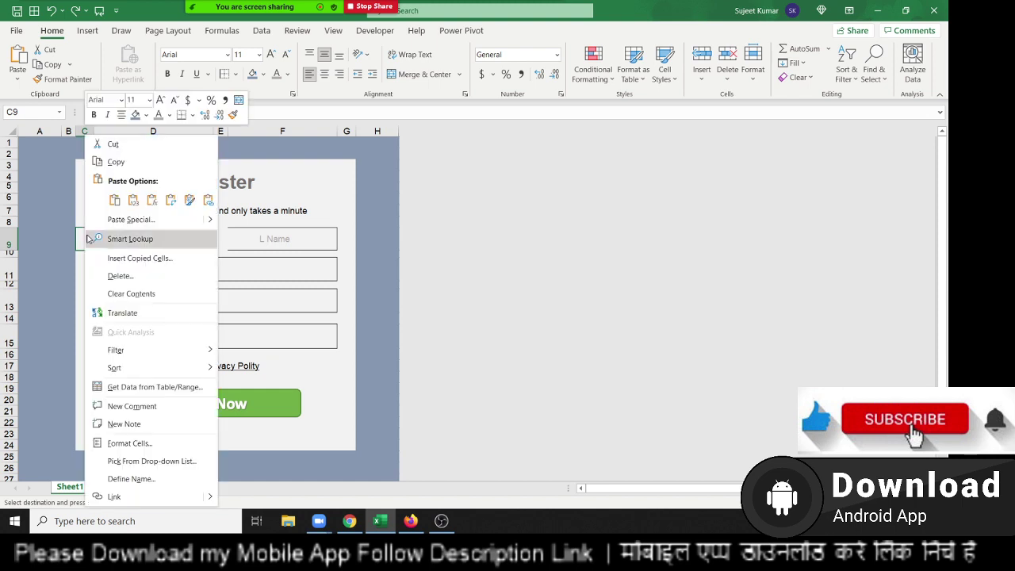
{"action": "left_click", "coordinate": [132, 443]}
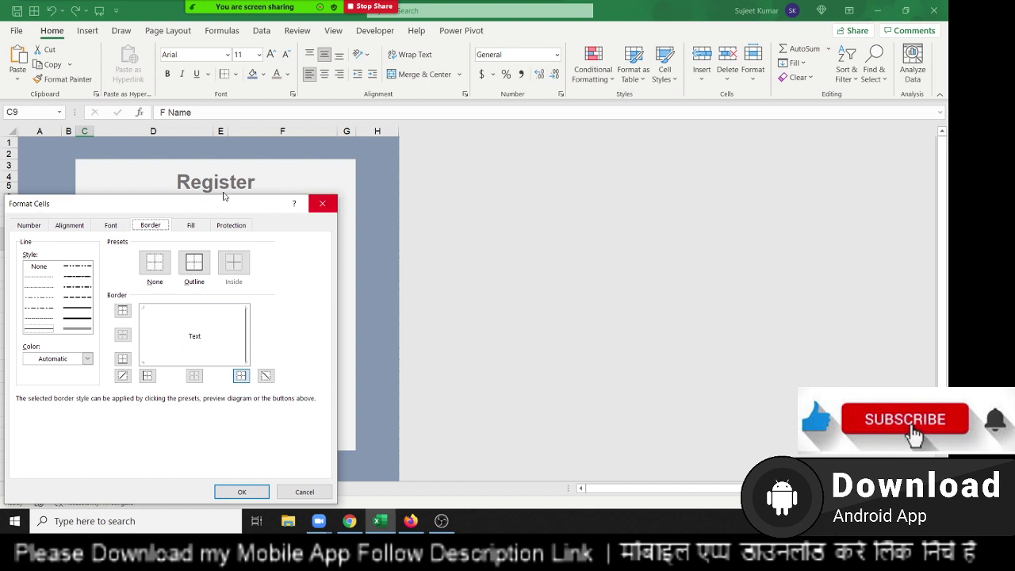
{"action": "left_click_drag", "start_coordinate": [189, 205], "coordinate": [621, 117]}
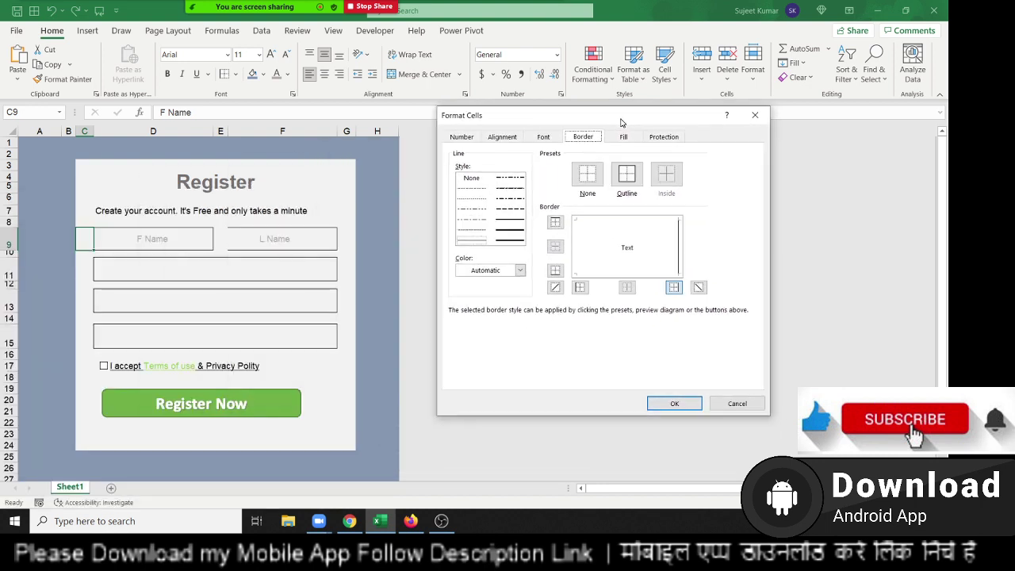
{"action": "left_click", "coordinate": [679, 248]}
{"action": "left_click", "coordinate": [674, 403]}
Put an outside border around the F Name field and add a new blank Sheet2.
{"action": "left_click", "coordinate": [83, 297]}
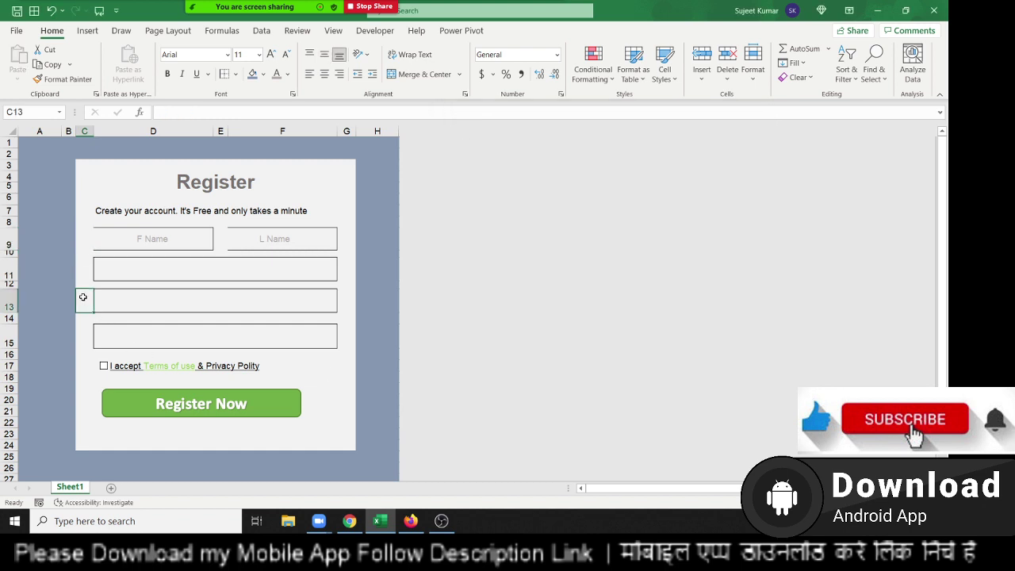
{"action": "left_click", "coordinate": [99, 235]}
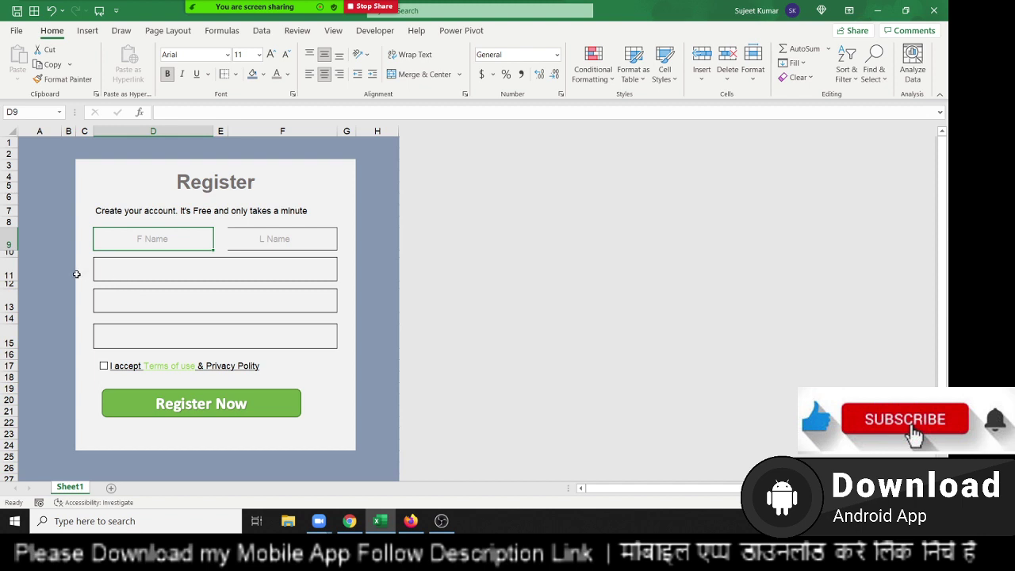
{"action": "left_click", "coordinate": [111, 270]}
{"action": "left_click", "coordinate": [125, 234]}
{"action": "key", "text": "Down"}
{"action": "key", "text": "Down"}
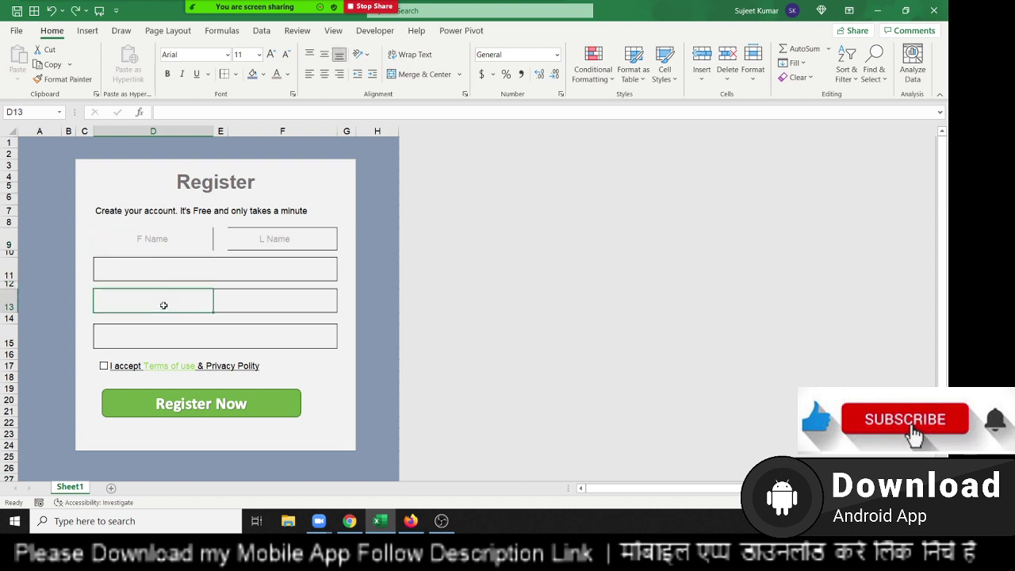
{"action": "key", "text": "Up"}
{"action": "key", "text": "Up"}
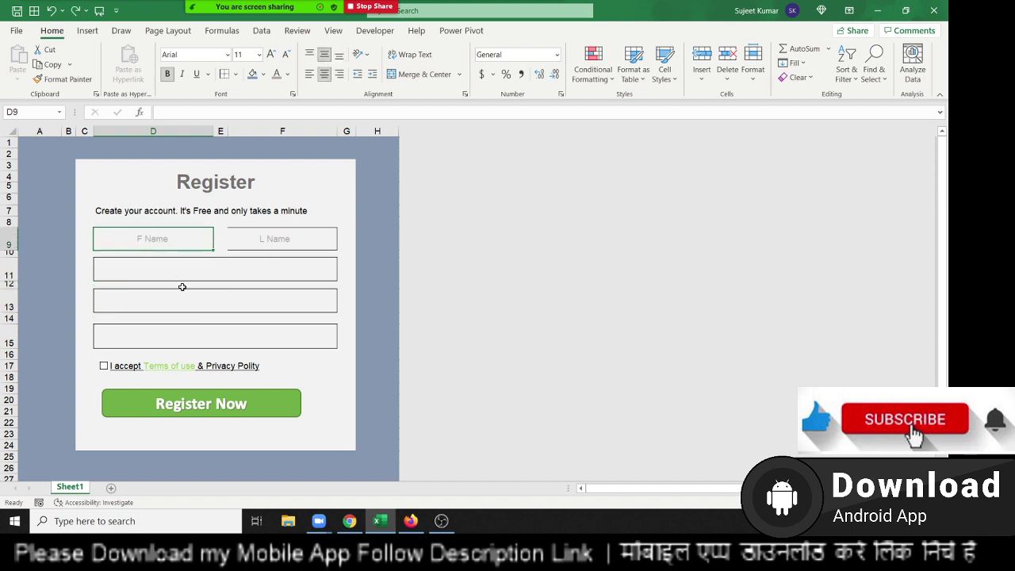
{"action": "key", "text": "Down"}
{"action": "key", "text": "Down"}
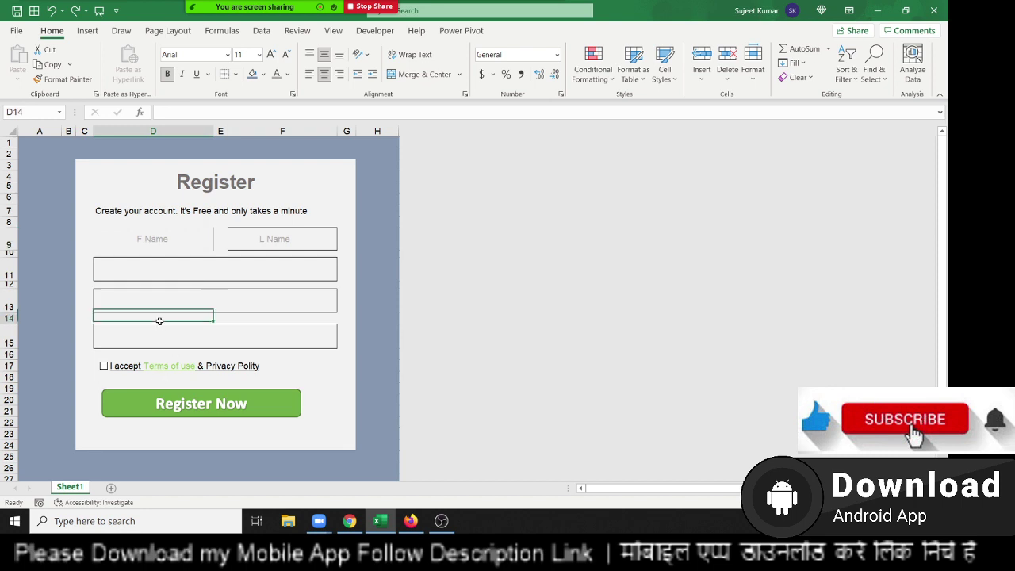
{"action": "key", "text": "Up"}
{"action": "key", "text": "Up"}
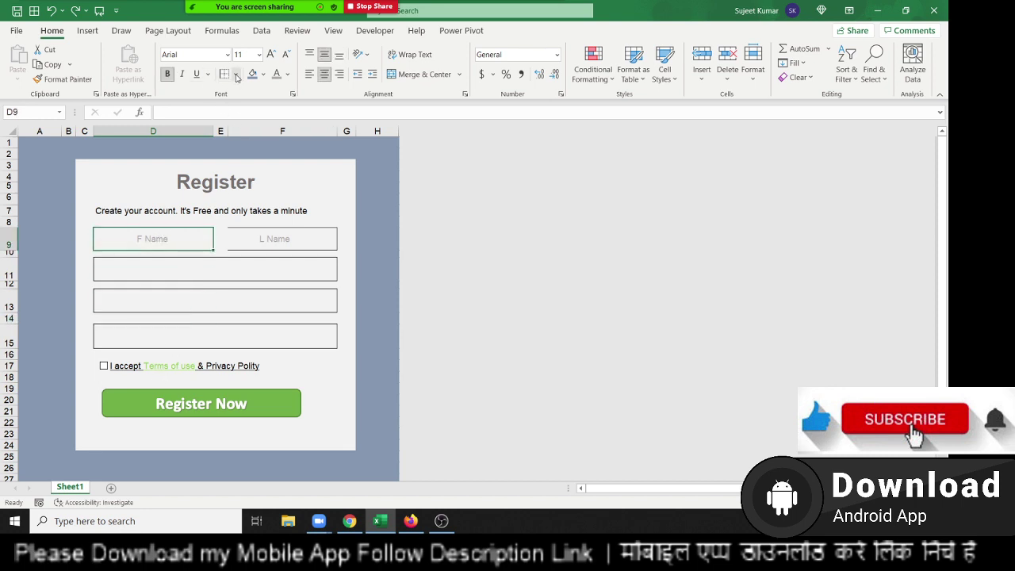
{"action": "left_click", "coordinate": [236, 74]}
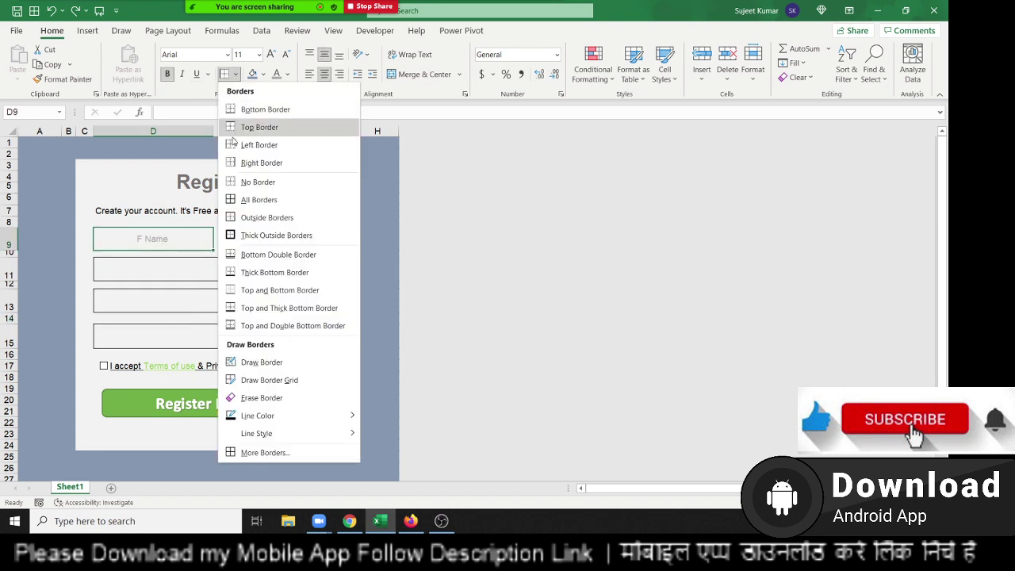
{"action": "left_click", "coordinate": [238, 217]}
{"action": "left_click", "coordinate": [195, 268]}
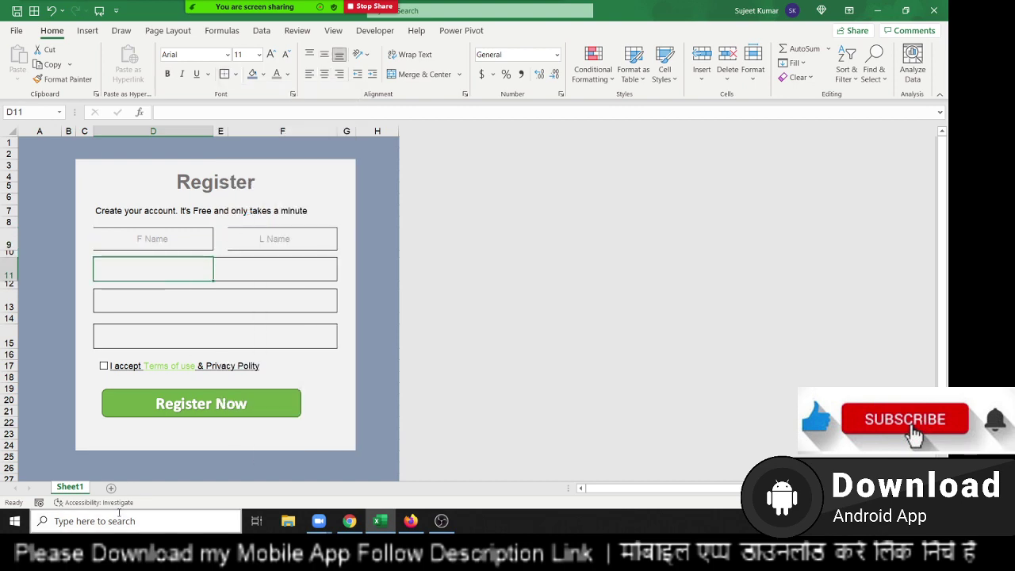
{"action": "left_click", "coordinate": [111, 488]}
Enter the headers 'Namae' in A1 and 'Amt' in B1.
{"action": "scroll", "coordinate": [166, 297], "scroll_direction": "up", "scroll_amount": 1, "text": "ctrl"}
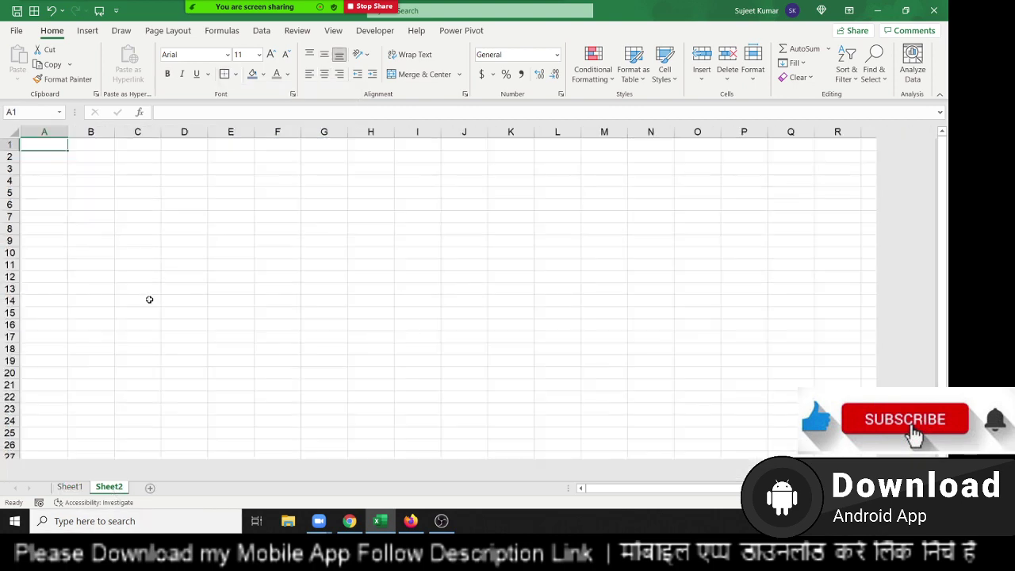
{"action": "scroll", "coordinate": [147, 297], "scroll_direction": "up", "scroll_amount": 2, "text": "ctrl"}
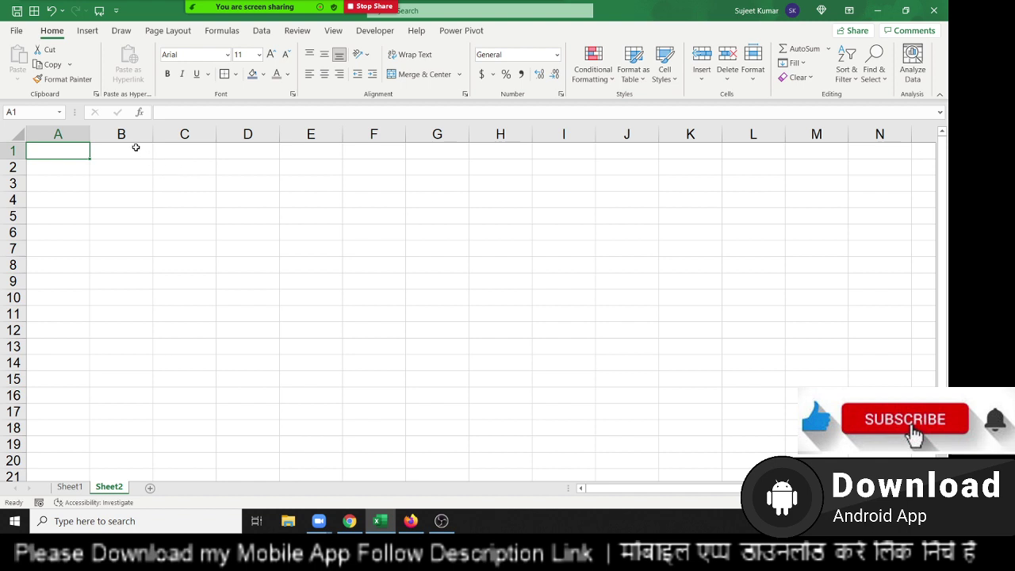
{"action": "type", "text": "Na"}
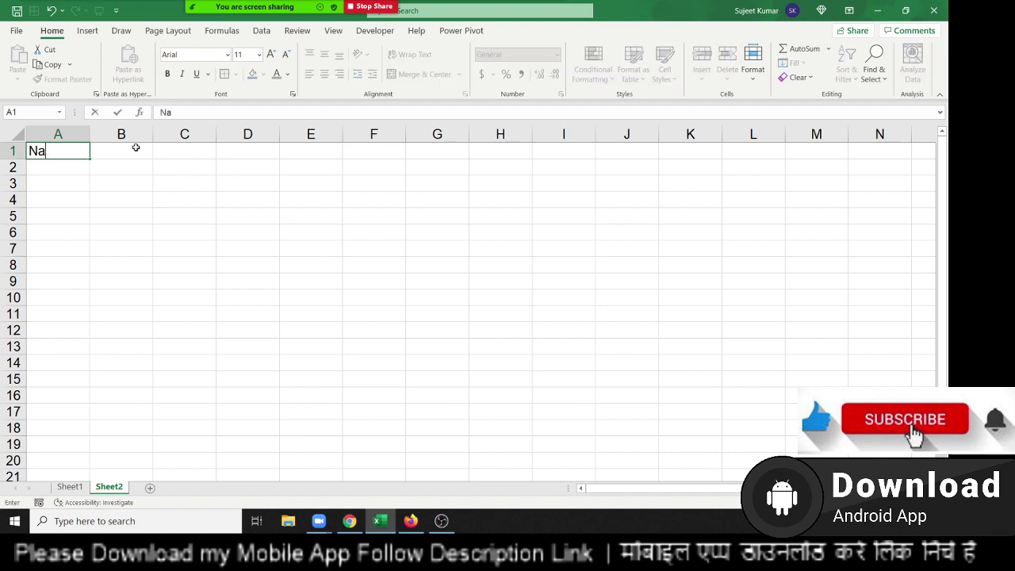
{"action": "type", "text": "mae"}
{"action": "left_click", "coordinate": [136, 147]}
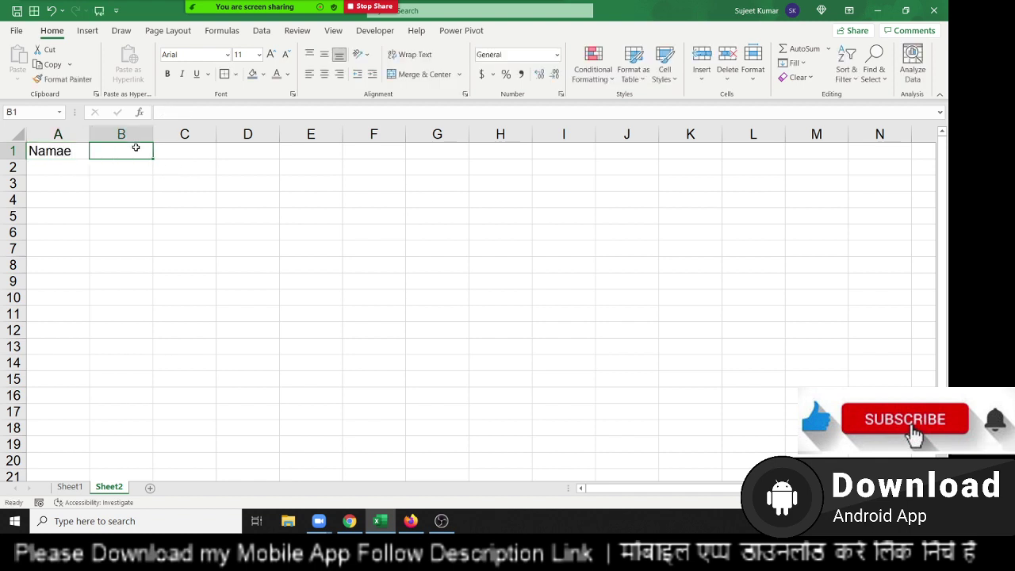
{"action": "type", "text": "A,mt"}
{"action": "key", "text": "Return"}
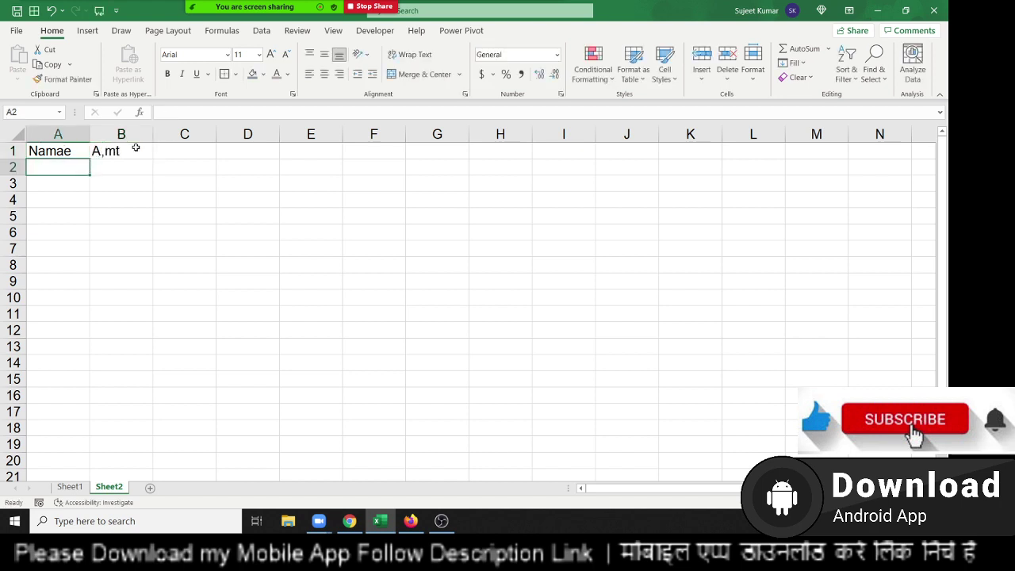
{"action": "key", "text": "Up"}
{"action": "key", "text": "Right"}
{"action": "type", "text": "Amt"}
{"action": "key", "text": "Return"}
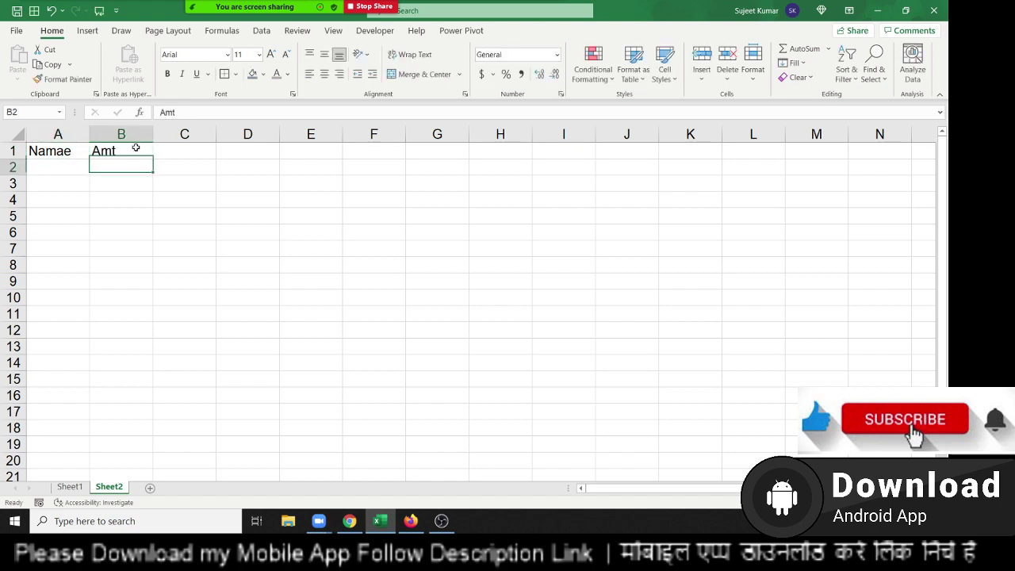
Enter a sample full name in cell A2.
{"action": "key", "text": "Left"}
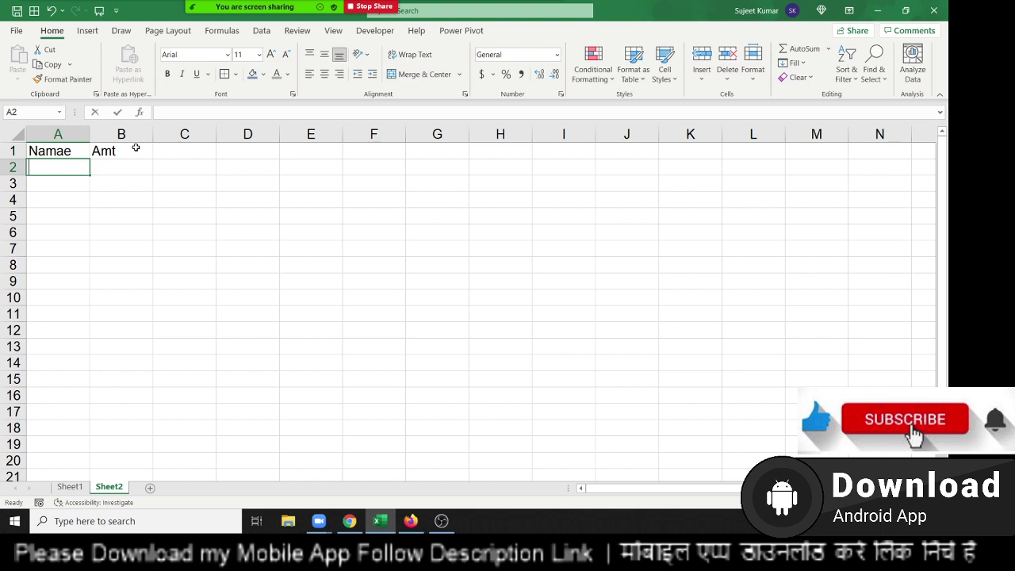
{"action": "type", "text": "Puja"}
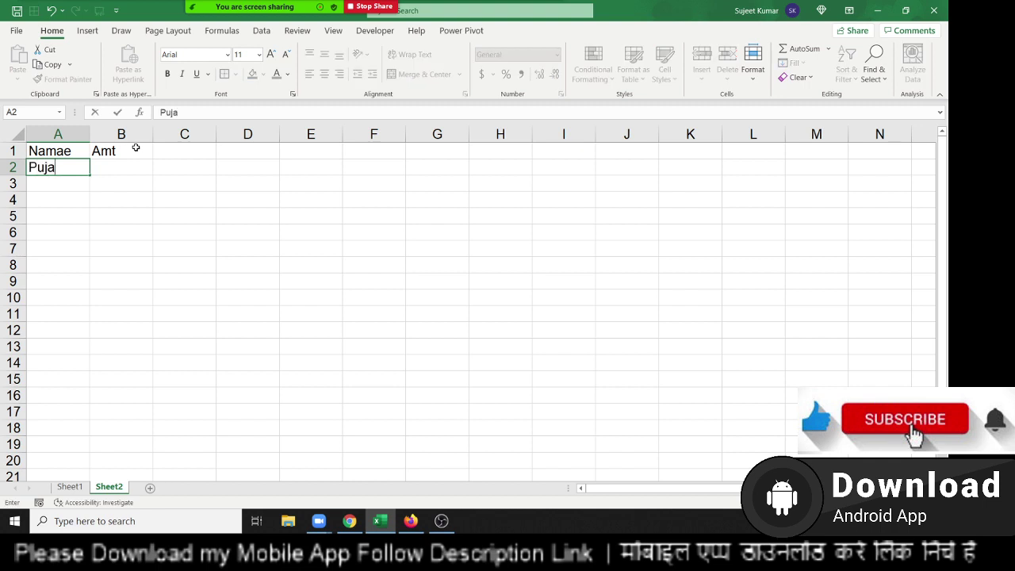
{"action": "key", "text": "Return"}
{"action": "key", "text": "Up"}
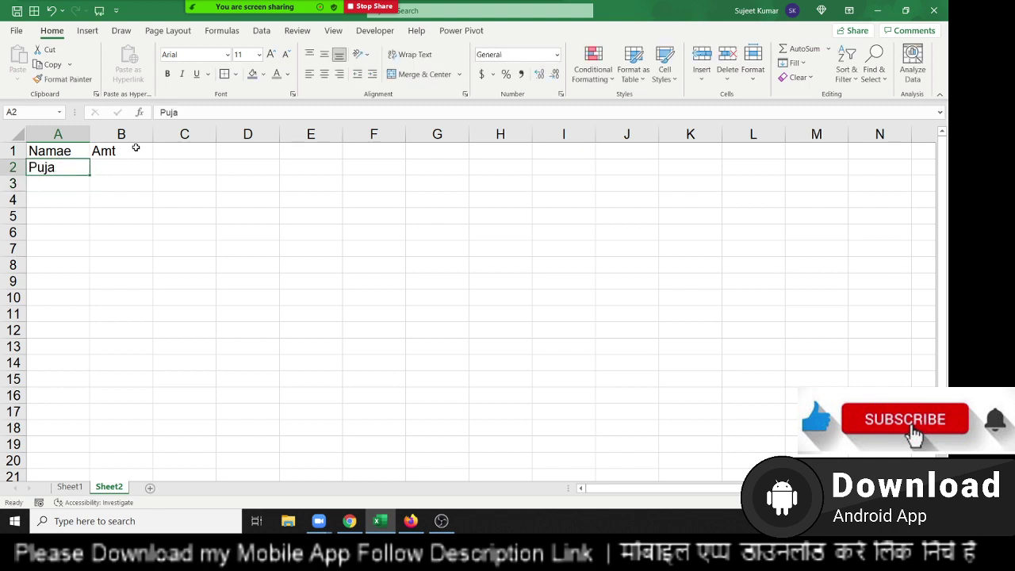
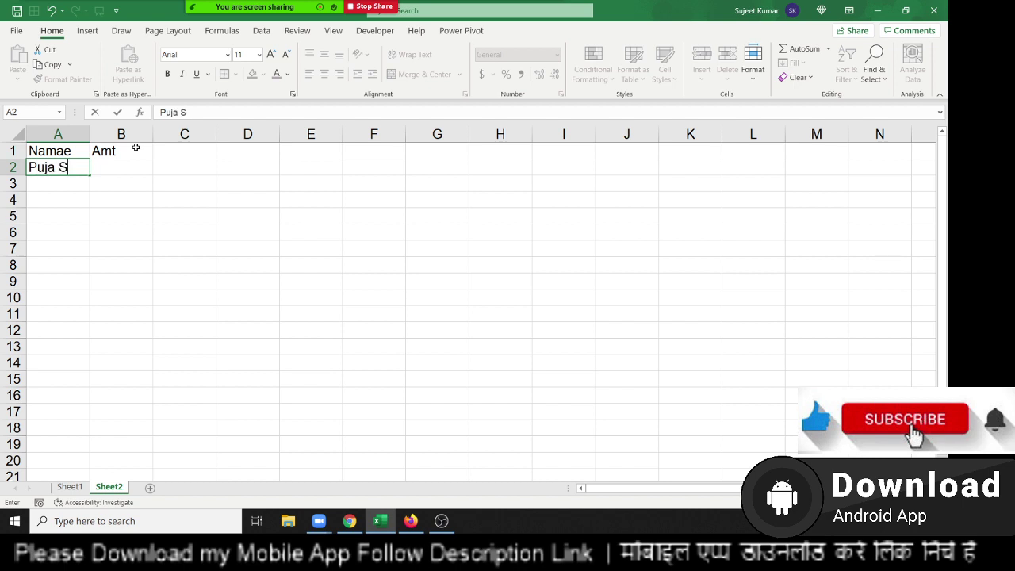
{"action": "key", "text": "Return"}
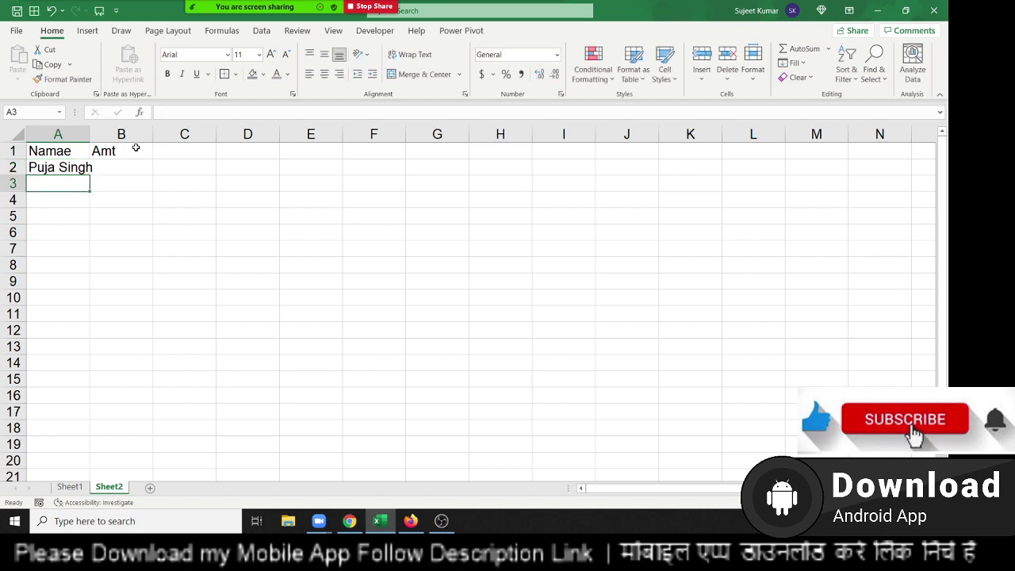
Put an outside border around A2:B2.
{"action": "left_click", "coordinate": [105, 174]}
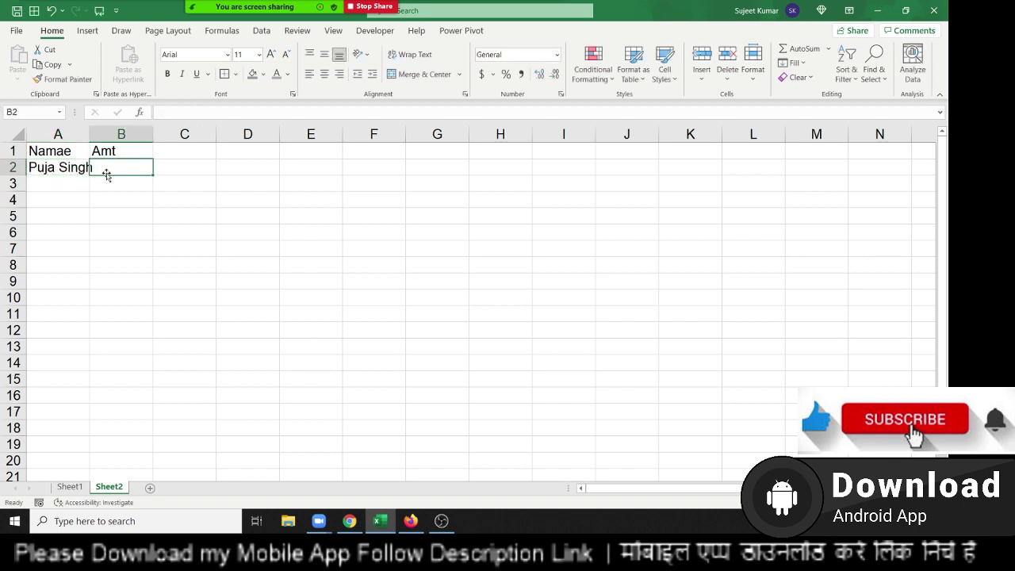
{"action": "left_click", "coordinate": [83, 168]}
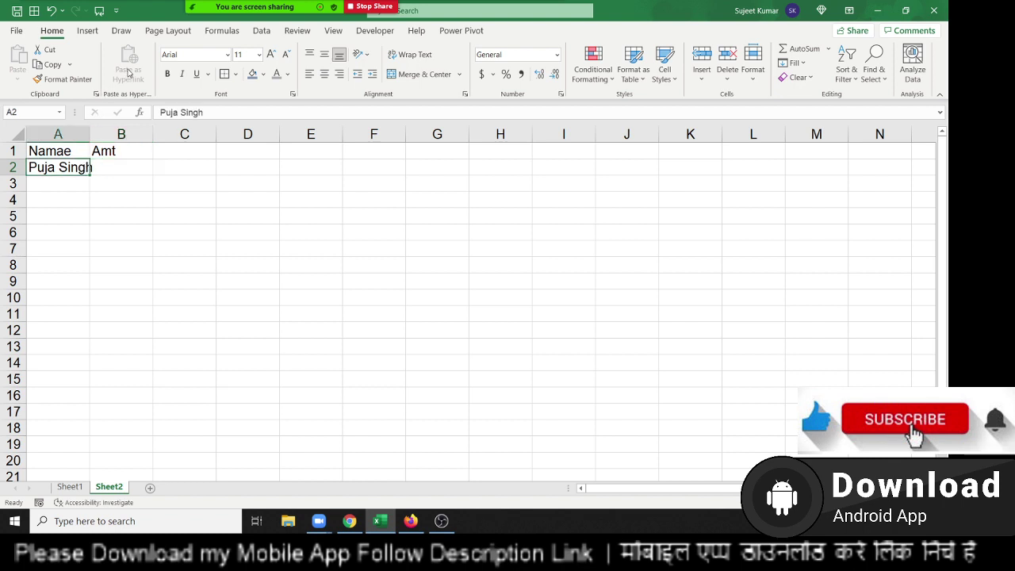
{"action": "left_click", "coordinate": [161, 164]}
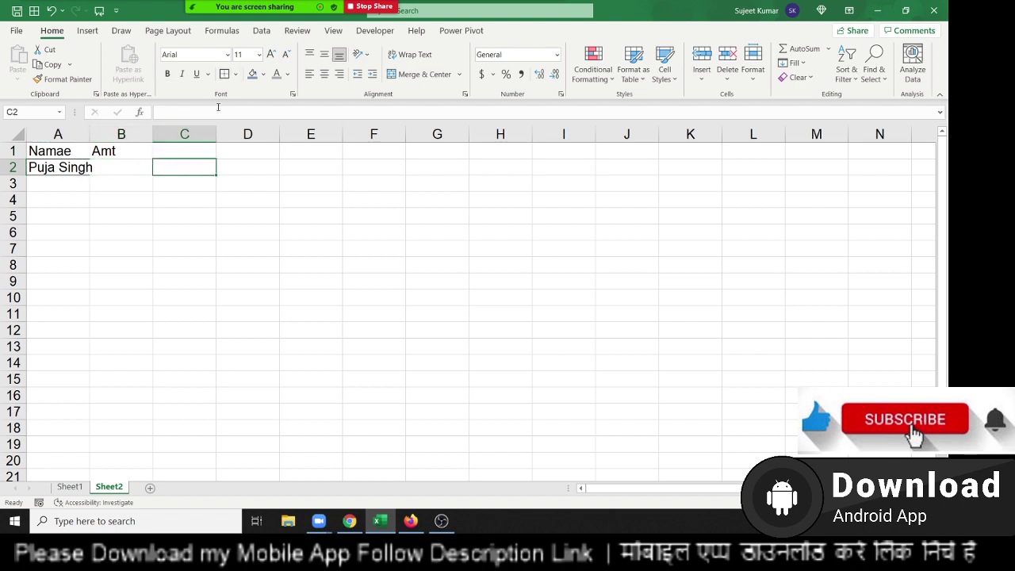
{"action": "left_click_drag", "start_coordinate": [132, 165], "coordinate": [48, 168]}
{"action": "left_click", "coordinate": [224, 74]}
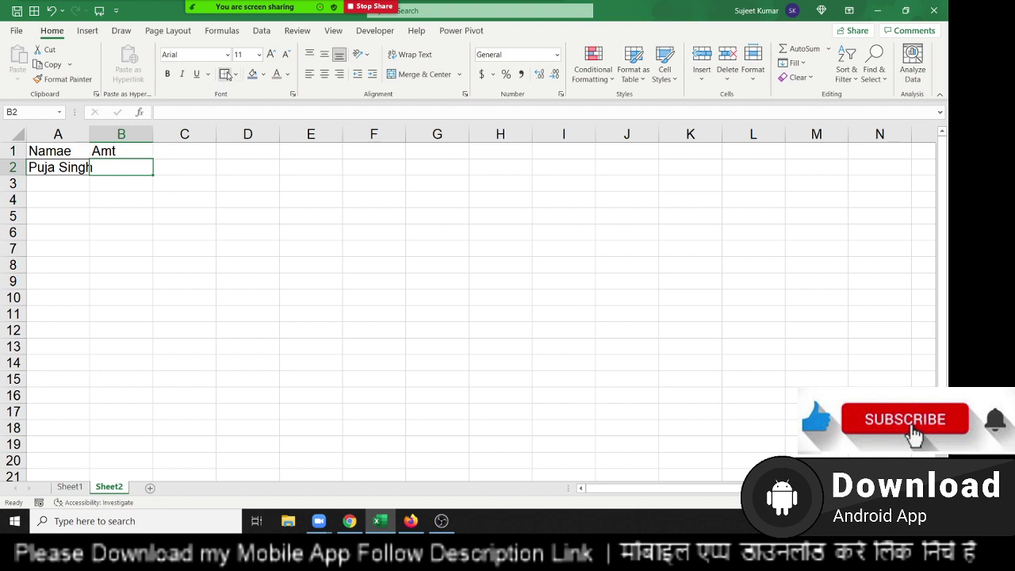
{"action": "left_click", "coordinate": [231, 221]}
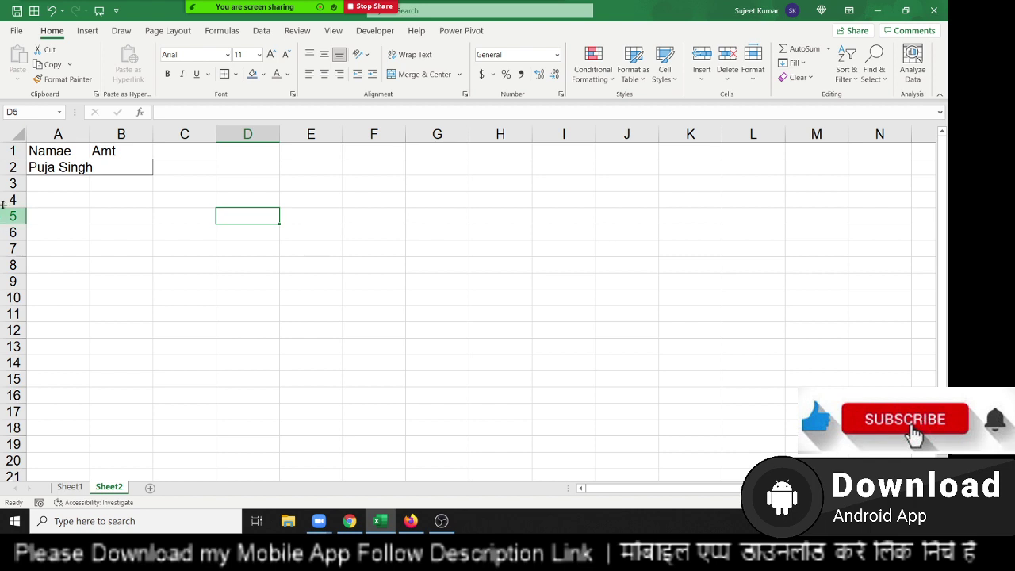
{"action": "left_click", "coordinate": [41, 169]}
{"action": "left_click_drag", "start_coordinate": [41, 169], "coordinate": [109, 167]}
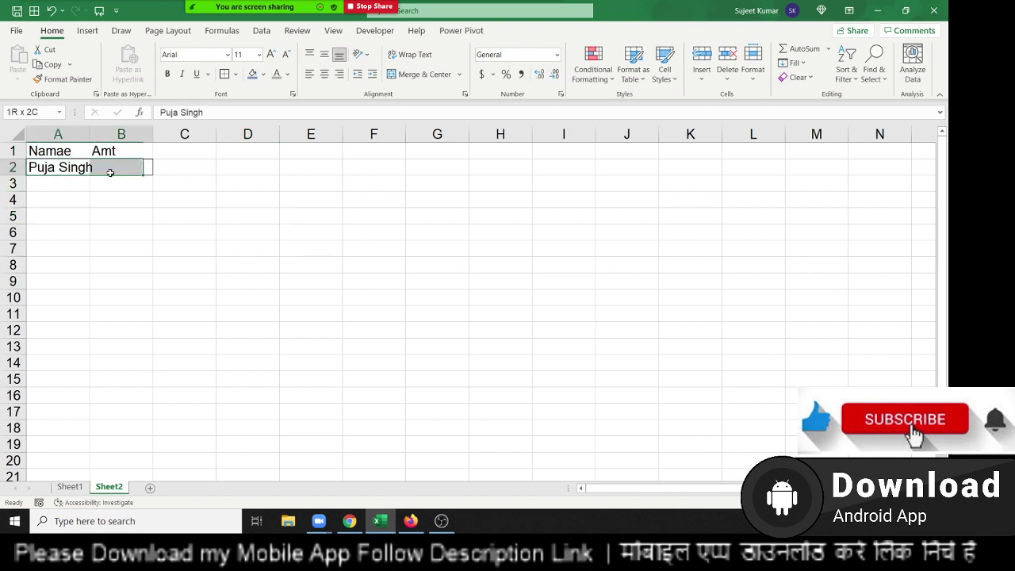
{"action": "left_click", "coordinate": [88, 210]}
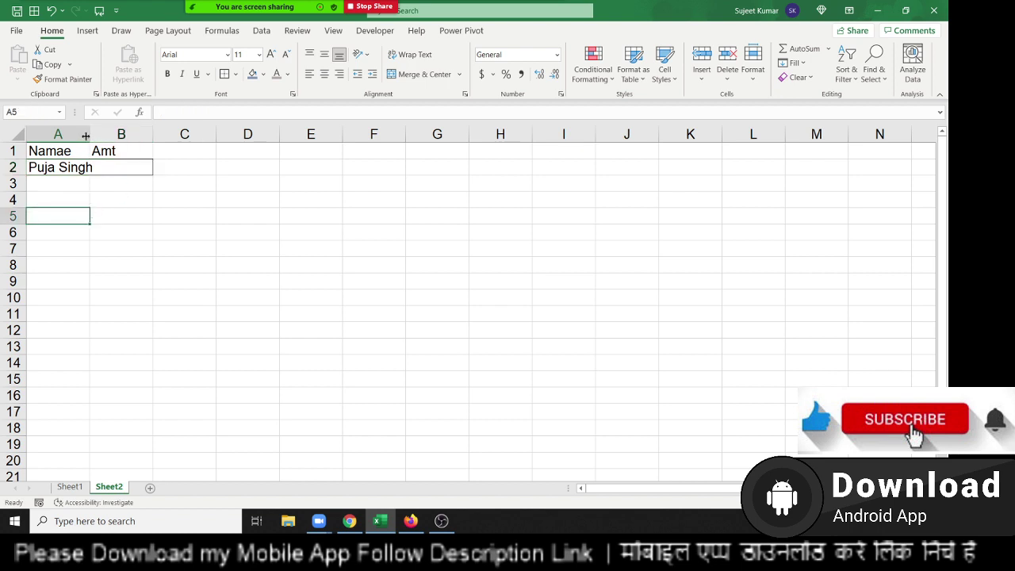
Try widening column A and clearing A2, undo both, and return to Sheet1.
{"action": "left_click_drag", "start_coordinate": [89, 134], "coordinate": [103, 134]}
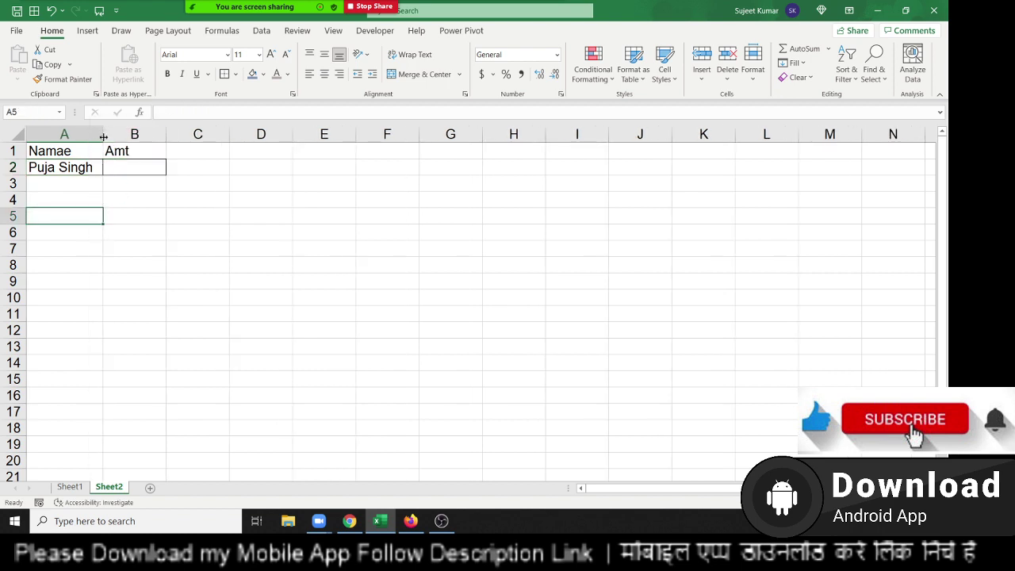
{"action": "key", "text": "ctrl+z"}
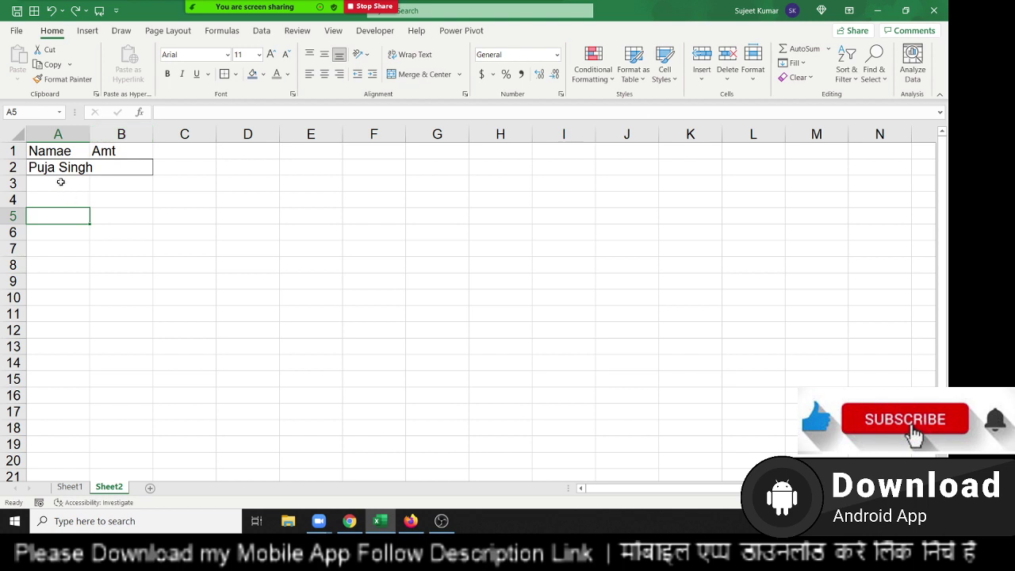
{"action": "left_click", "coordinate": [58, 173]}
{"action": "key", "text": "Delete"}
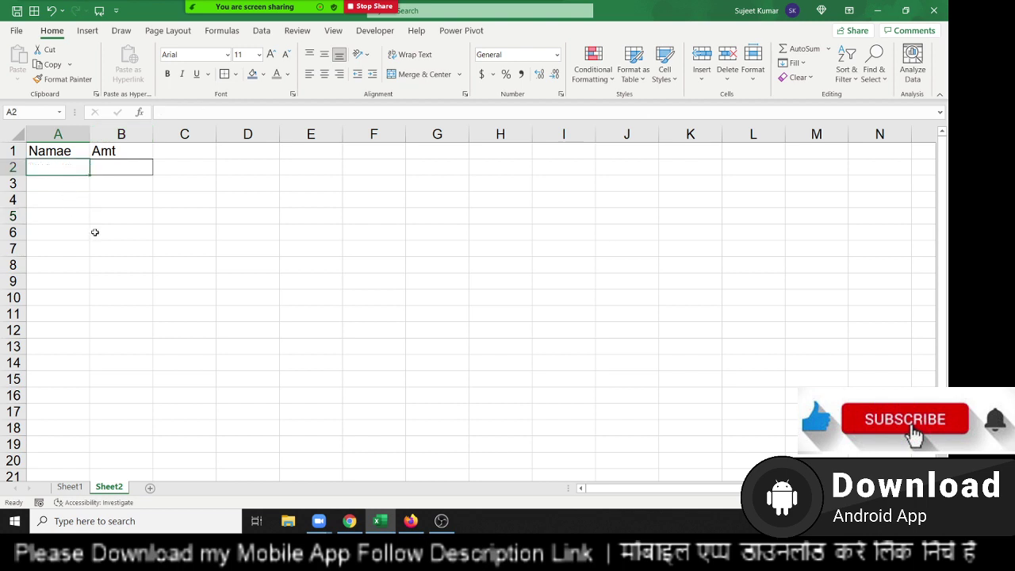
{"action": "key", "text": "ctrl+z"}
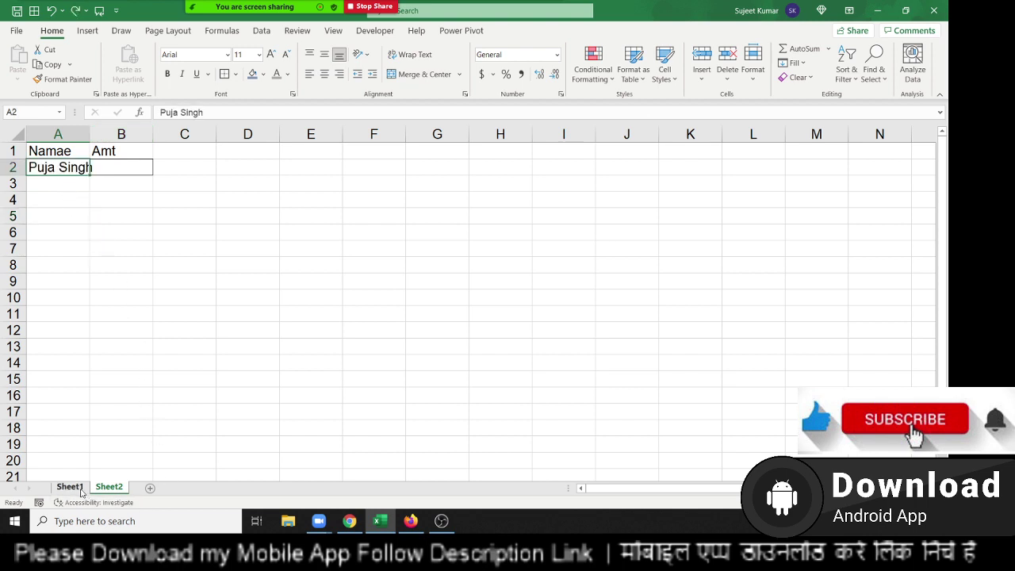
{"action": "left_click", "coordinate": [77, 489]}
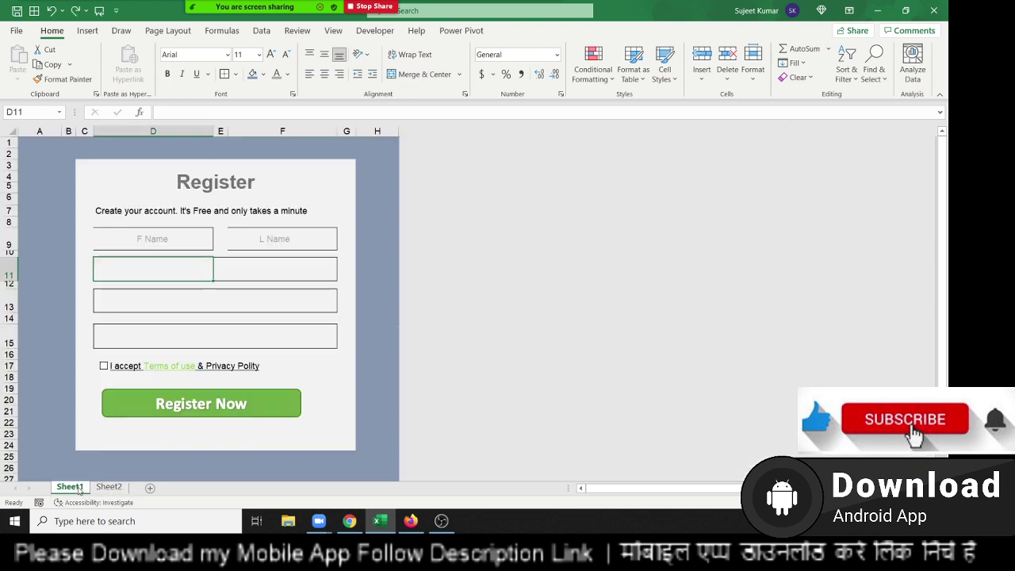
Give cell C9, left of F Name, a right border from the Borders list.
{"action": "left_click", "coordinate": [108, 233]}
{"action": "key", "text": "Left"}
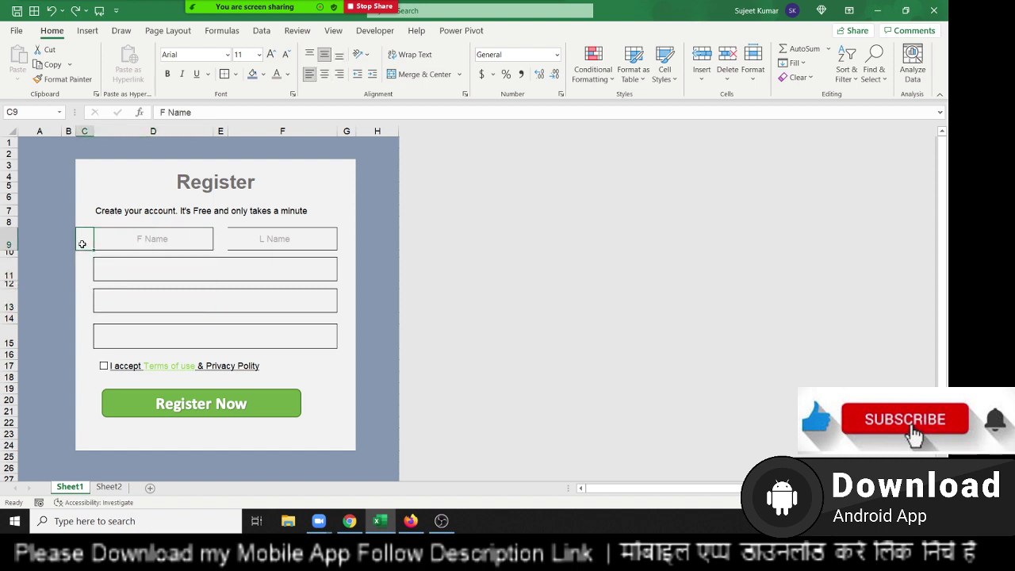
{"action": "right_click", "coordinate": [84, 243]}
{"action": "left_click", "coordinate": [122, 444]}
{"action": "left_click_drag", "start_coordinate": [138, 203], "coordinate": [644, 151]}
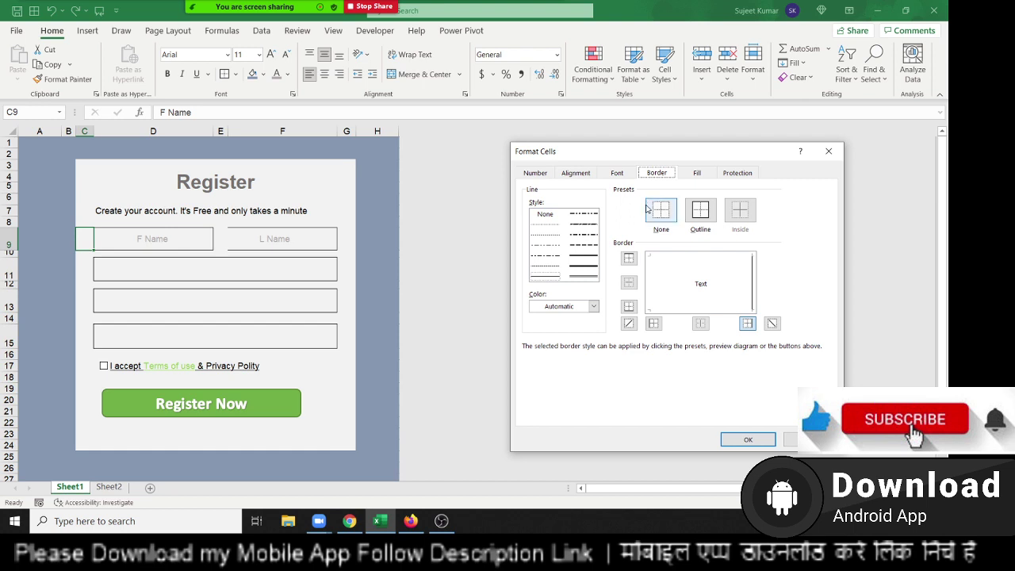
{"action": "key", "text": "Escape"}
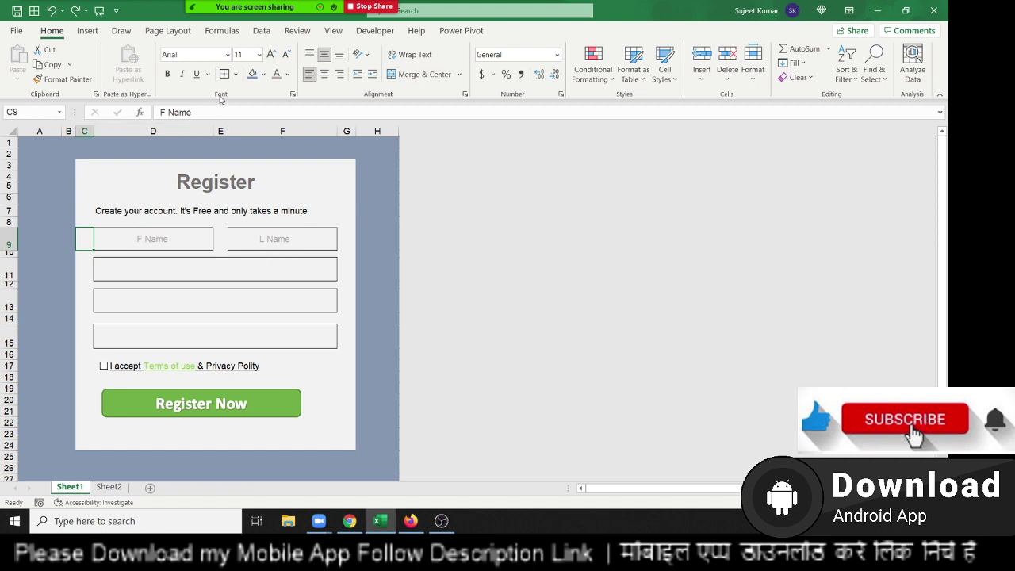
{"action": "left_click", "coordinate": [235, 75]}
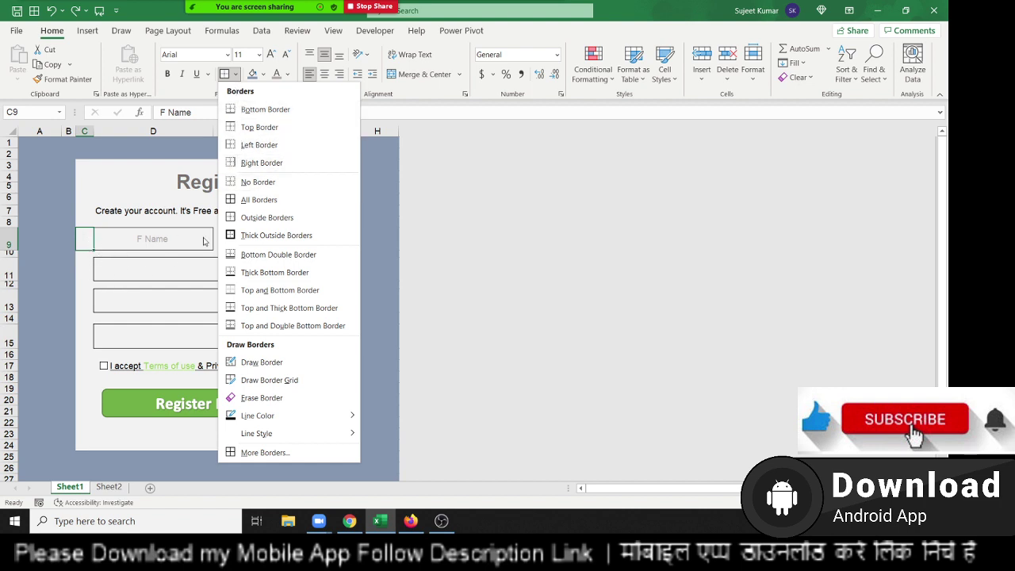
{"action": "left_click", "coordinate": [262, 163]}
{"action": "left_click", "coordinate": [363, 317]}
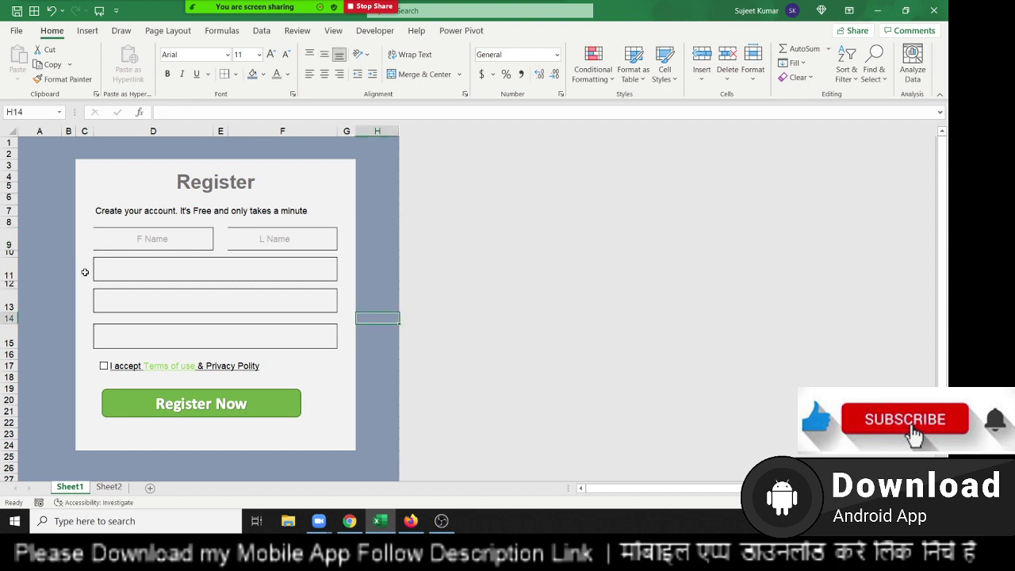
{"action": "left_click", "coordinate": [109, 486]}
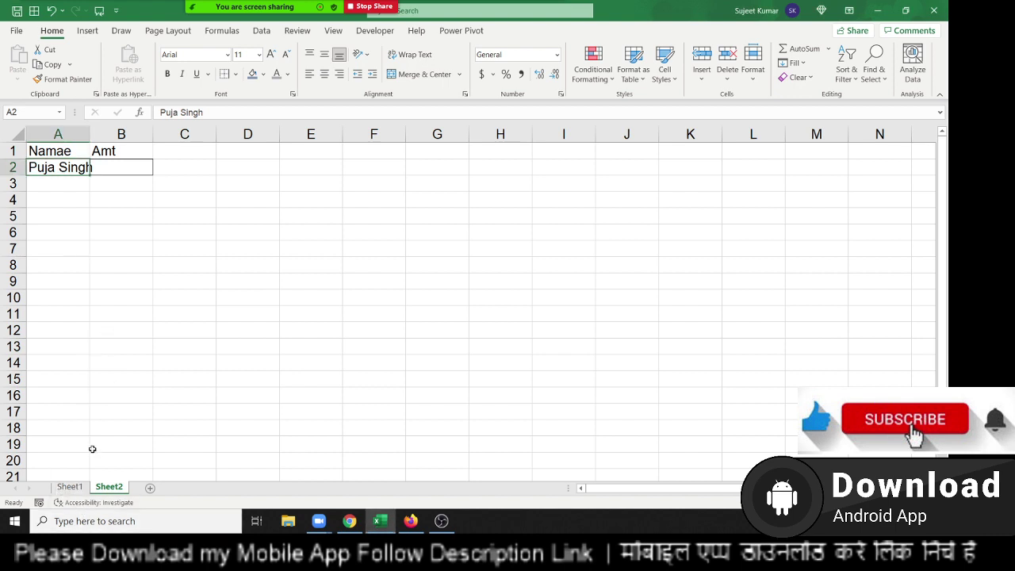
{"action": "left_click", "coordinate": [79, 492]}
{"action": "left_click", "coordinate": [151, 273]}
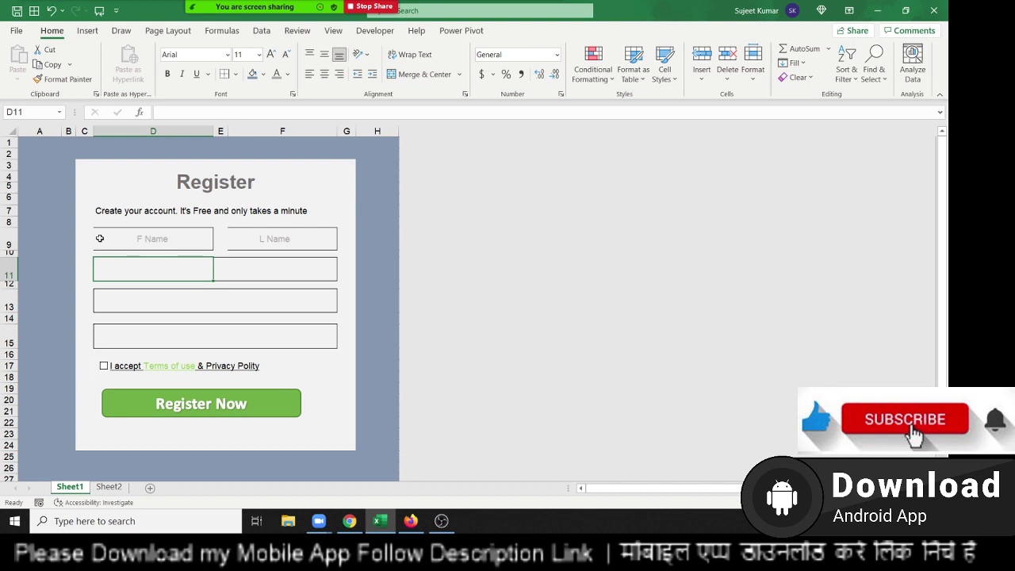
{"action": "left_click", "coordinate": [100, 238]}
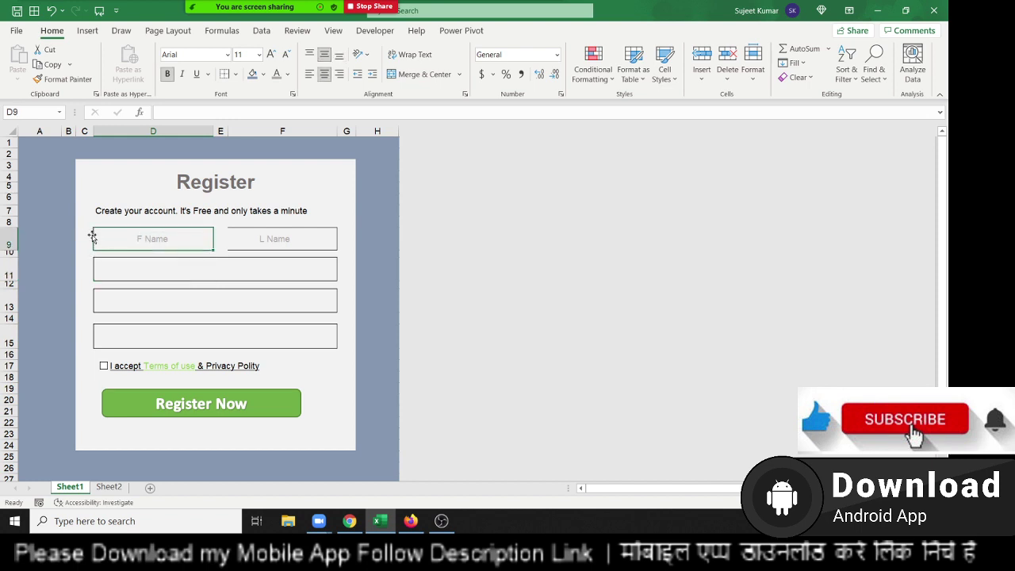
Insert a blank column C and paint D3's form formatting onto C3:C24.
{"action": "left_click", "coordinate": [82, 134]}
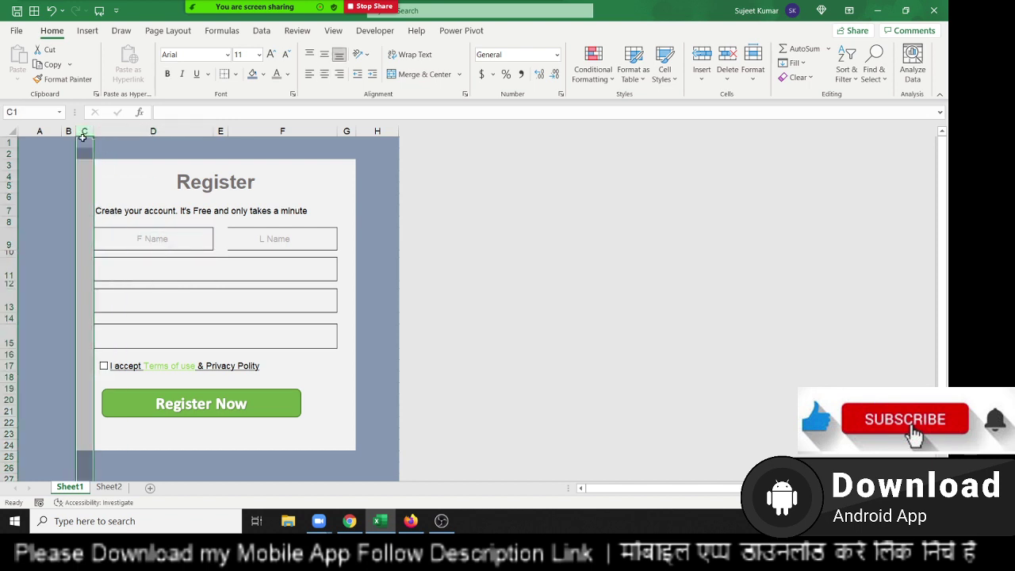
{"action": "key", "text": "ctrl+shift+plus"}
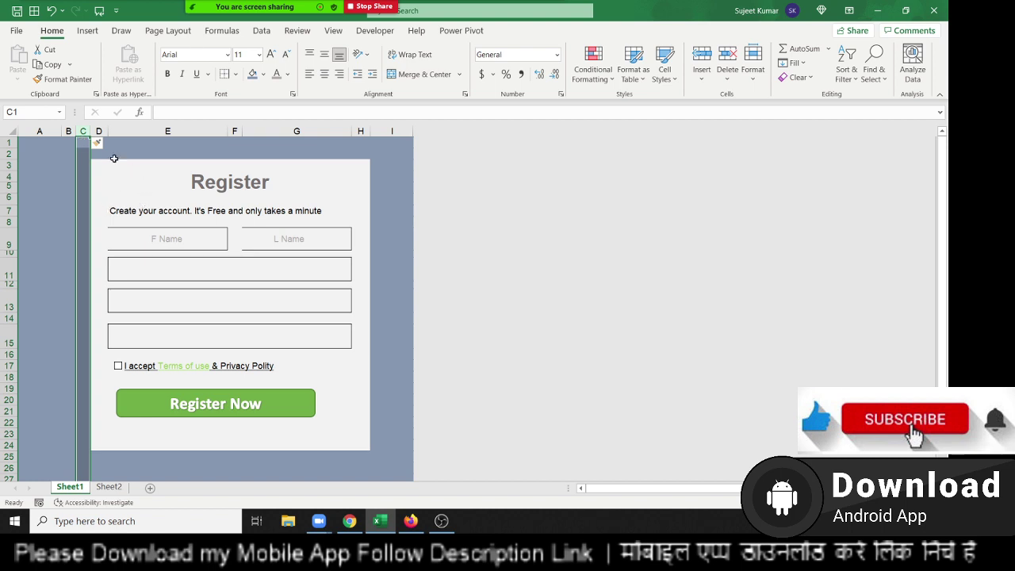
{"action": "left_click", "coordinate": [111, 164]}
{"action": "left_click", "coordinate": [99, 165]}
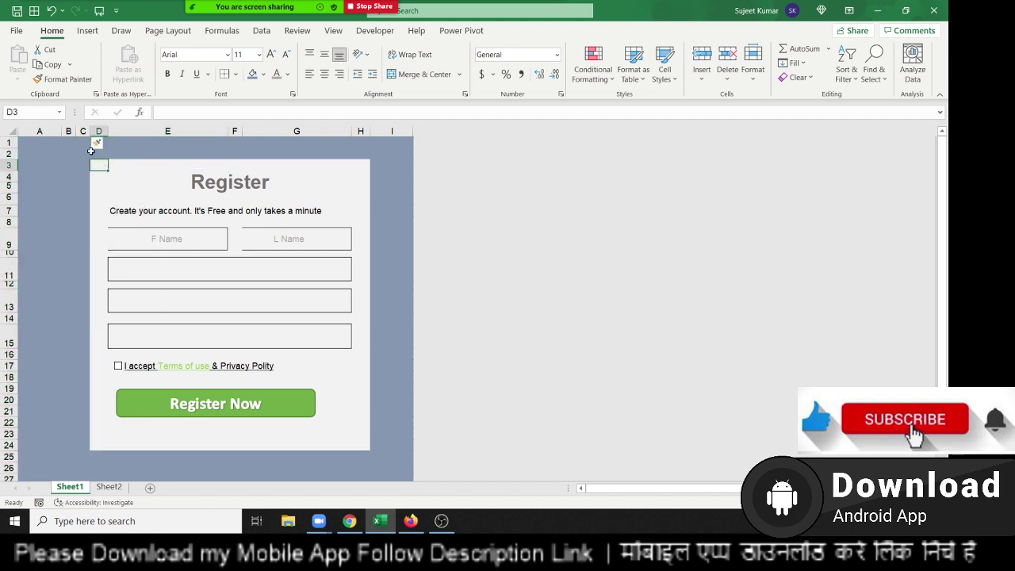
{"action": "left_click", "coordinate": [63, 79]}
{"action": "left_click_drag", "start_coordinate": [80, 164], "coordinate": [82, 457]}
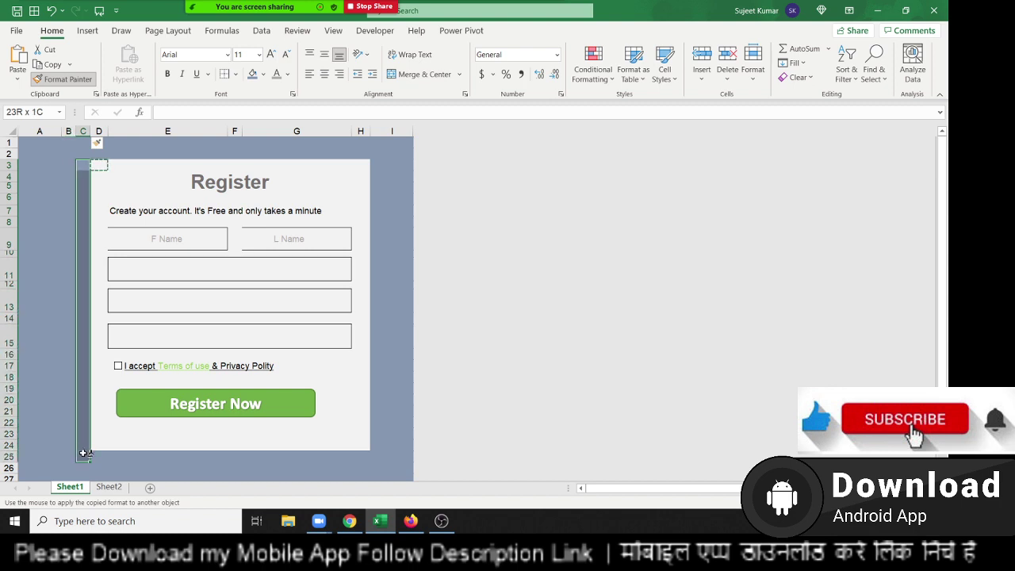
{"action": "left_click_drag", "start_coordinate": [83, 457], "coordinate": [82, 449]}
{"action": "left_click", "coordinate": [103, 248]}
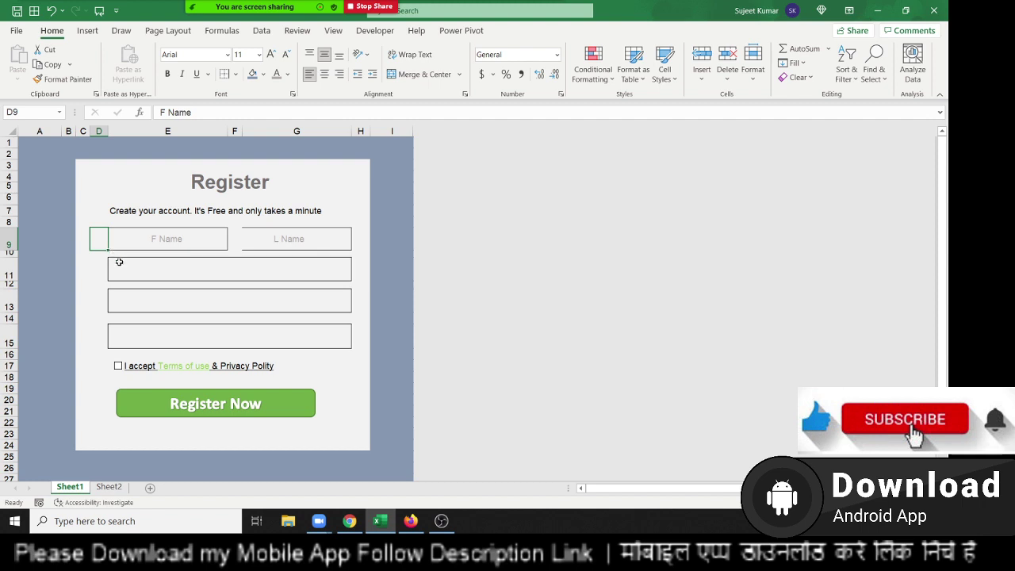
{"action": "left_click", "coordinate": [119, 263]}
{"action": "left_click", "coordinate": [103, 239]}
Add top and bottom borders to cell D9 via Format Cells.
{"action": "right_click", "coordinate": [96, 239]}
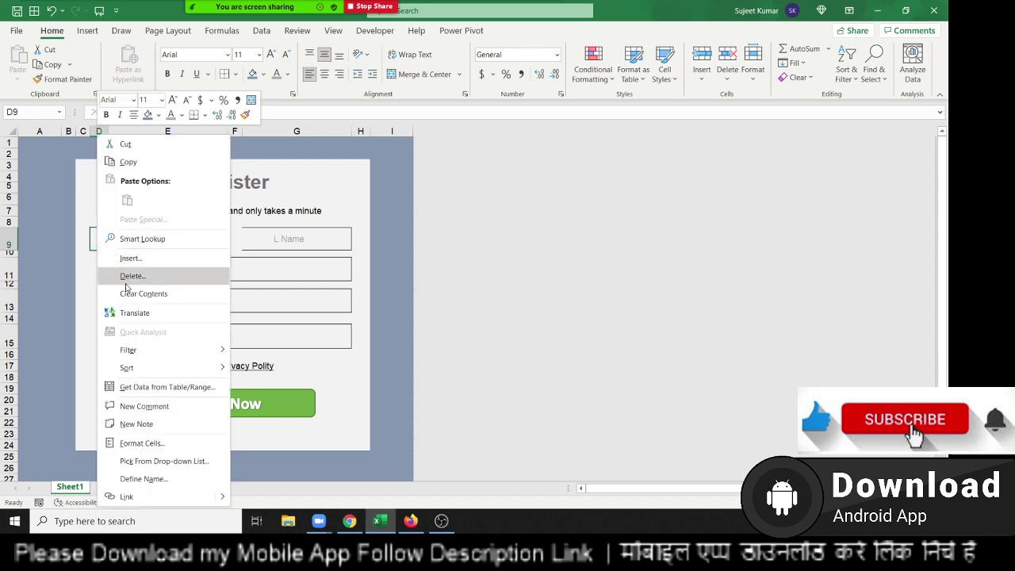
{"action": "key", "text": "Escape"}
{"action": "key", "text": "ctrl+1"}
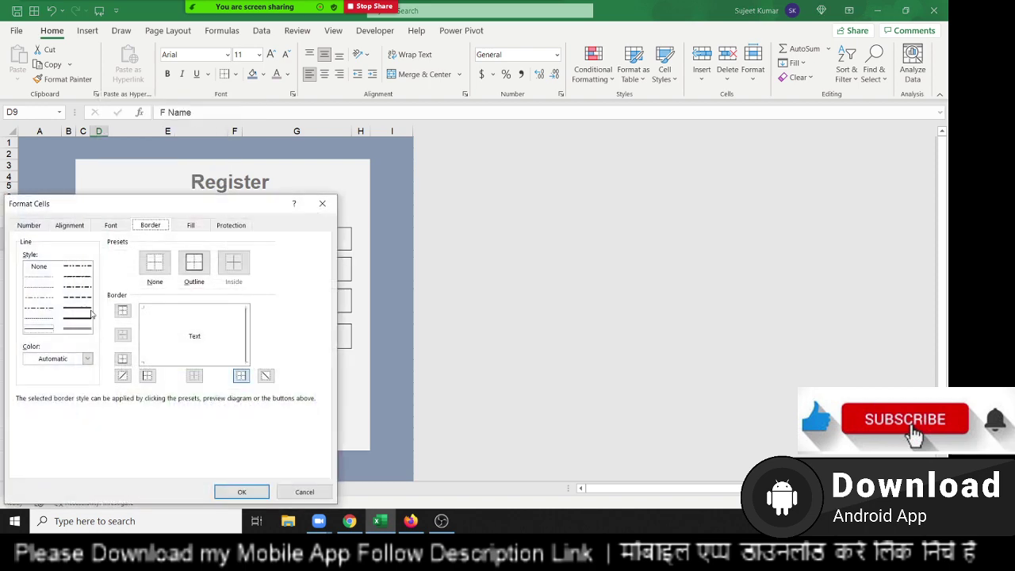
{"action": "left_click", "coordinate": [242, 492]}
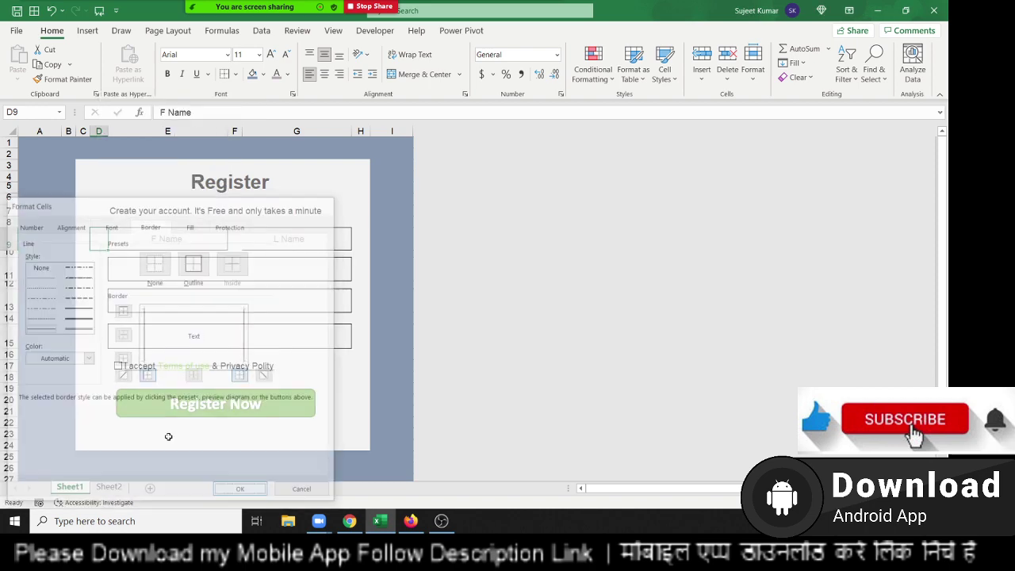
{"action": "left_click", "coordinate": [74, 366]}
{"action": "right_click", "coordinate": [96, 243]}
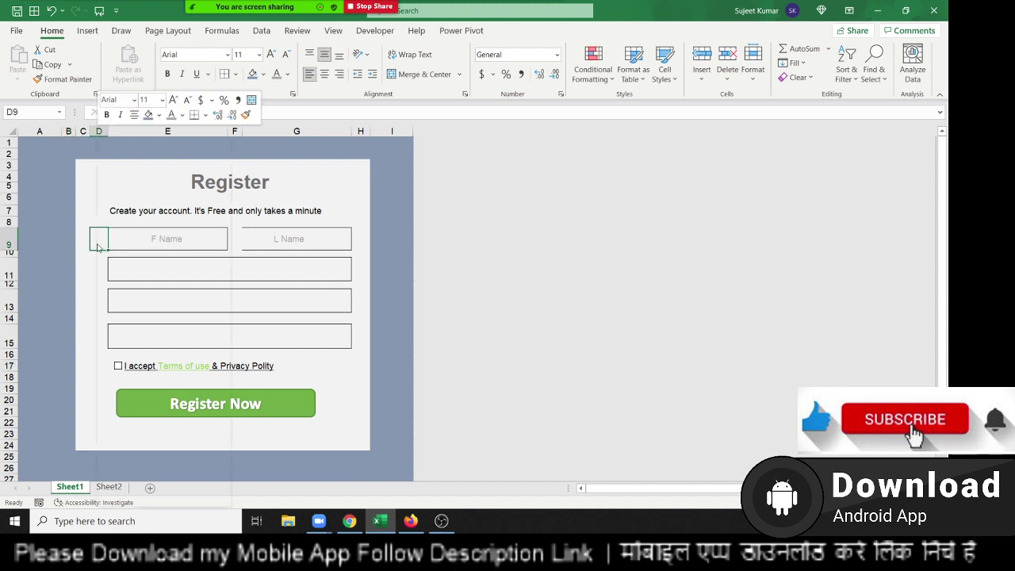
{"action": "left_click", "coordinate": [140, 445]}
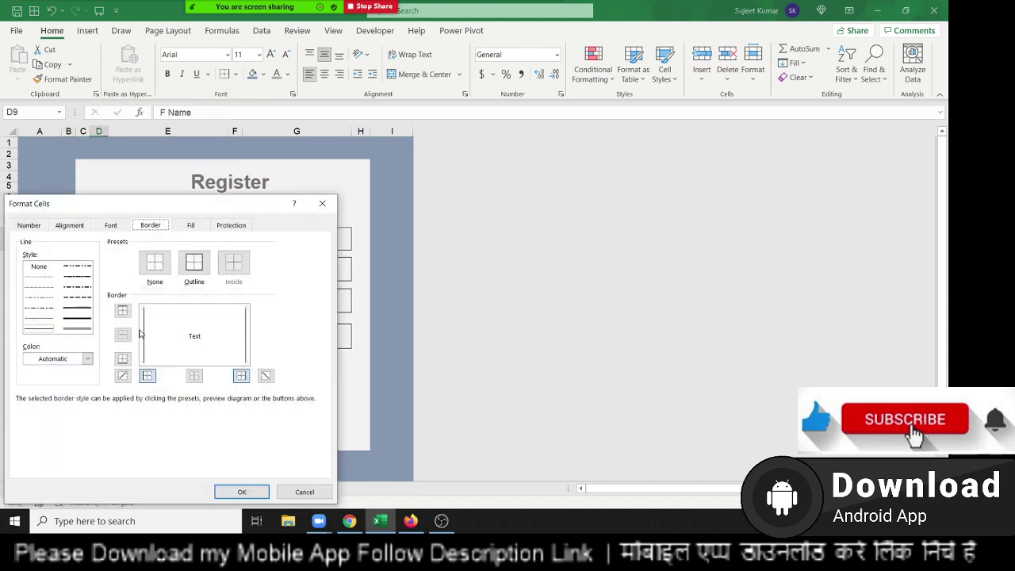
{"action": "left_click", "coordinate": [179, 317]}
{"action": "left_click", "coordinate": [179, 361]}
{"action": "left_click", "coordinate": [242, 492]}
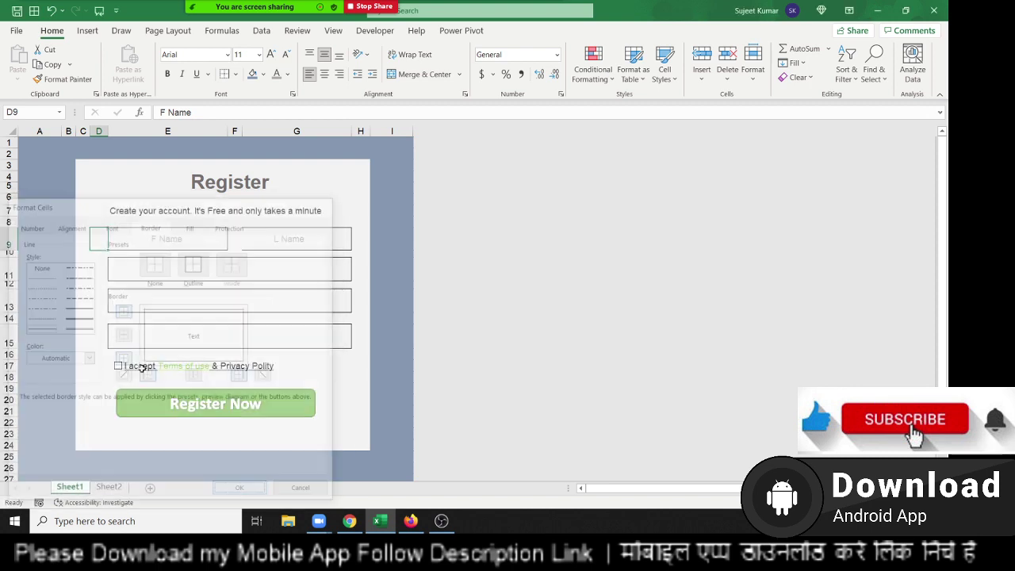
{"action": "left_click", "coordinate": [57, 299]}
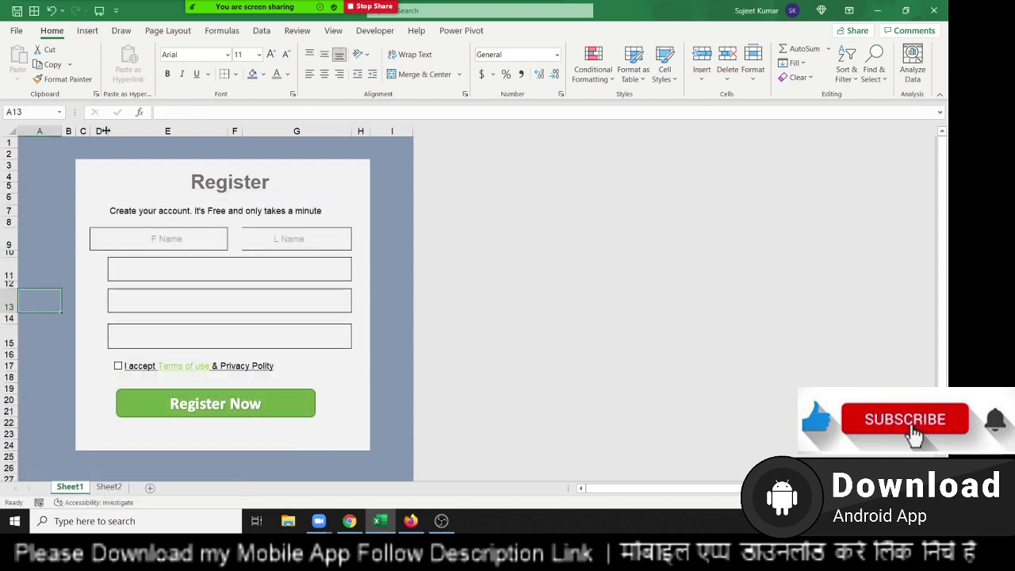
Narrow column D to about 20 pixels and left-align and indent the F Name label.
{"action": "left_click_drag", "start_coordinate": [104, 131], "coordinate": [88, 133]}
{"action": "left_click", "coordinate": [129, 239]}
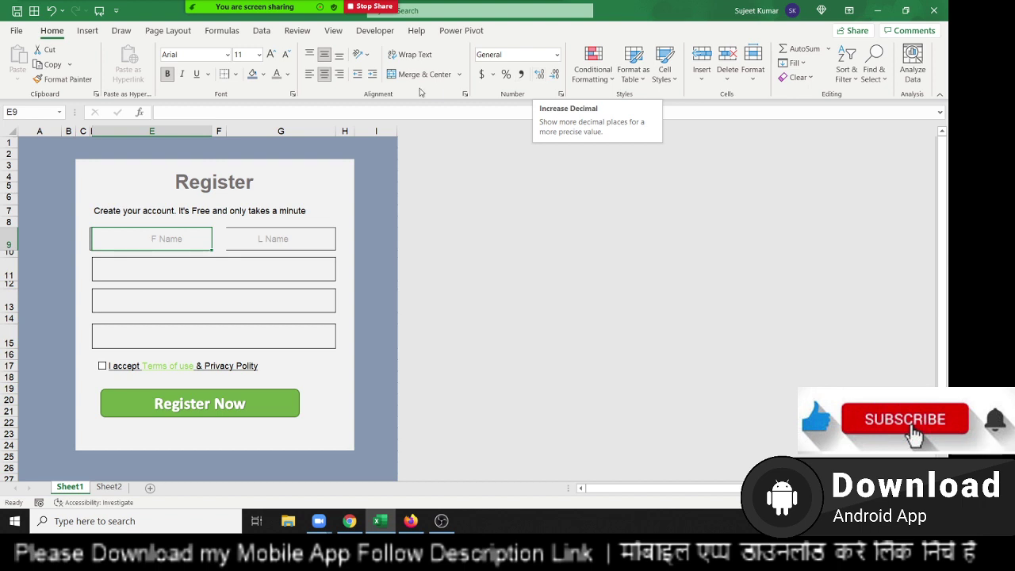
{"action": "left_click", "coordinate": [374, 80]}
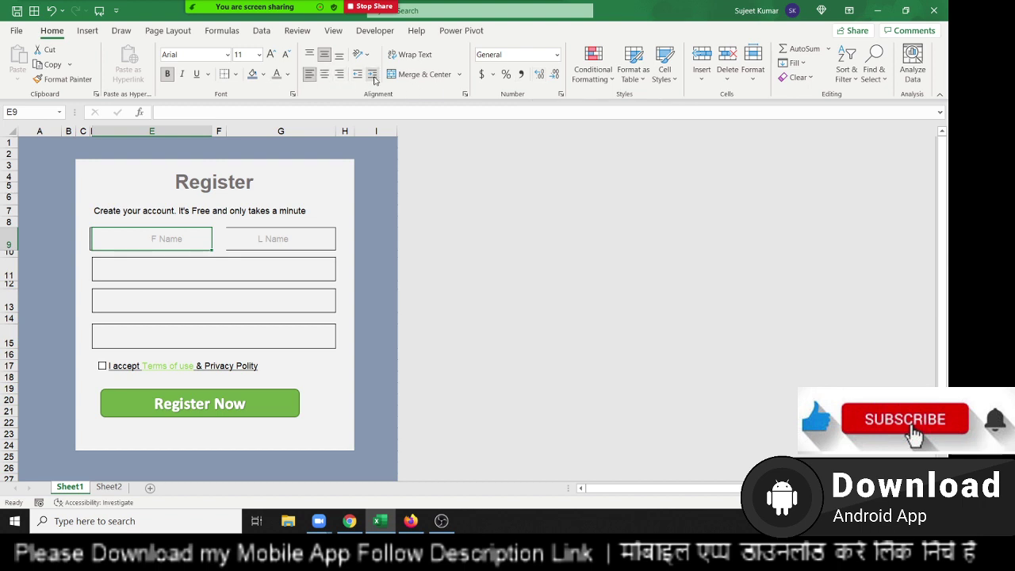
{"action": "left_click", "coordinate": [359, 77]}
Resize column F into a thin gap between the F Name and L Name fields.
{"action": "key", "text": "Right"}
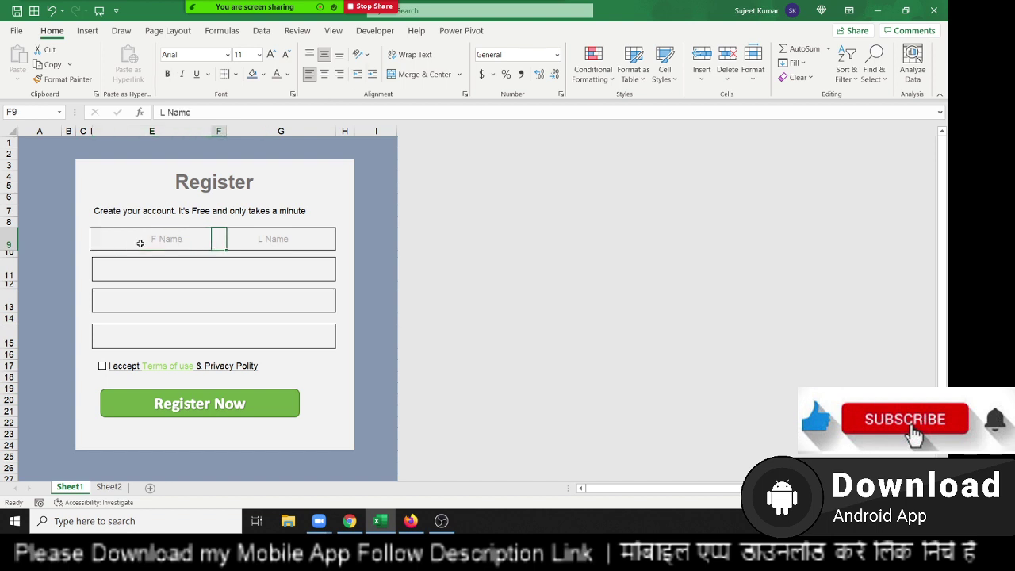
{"action": "left_click", "coordinate": [222, 131]}
{"action": "mouse_move", "coordinate": [227, 131]}
{"action": "left_mouse_down"}
{"action": "mouse_move", "coordinate": [332, 131]}
{"action": "mouse_move", "coordinate": [221, 140]}
{"action": "left_mouse_up"}
{"action": "left_click", "coordinate": [226, 237]}
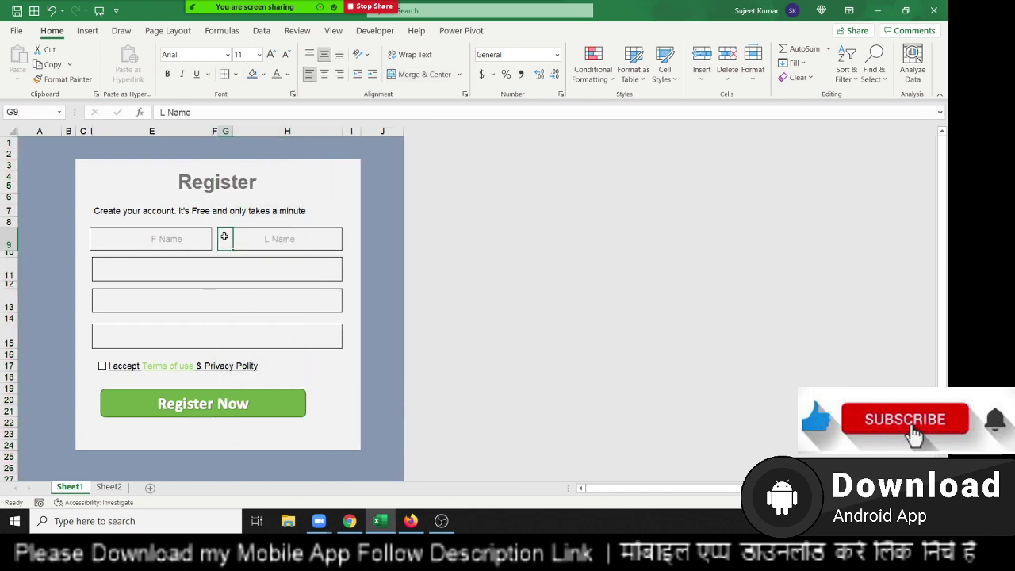
Widen column F slightly and give cell G9 top and bottom borders.
{"action": "right_click", "coordinate": [227, 238]}
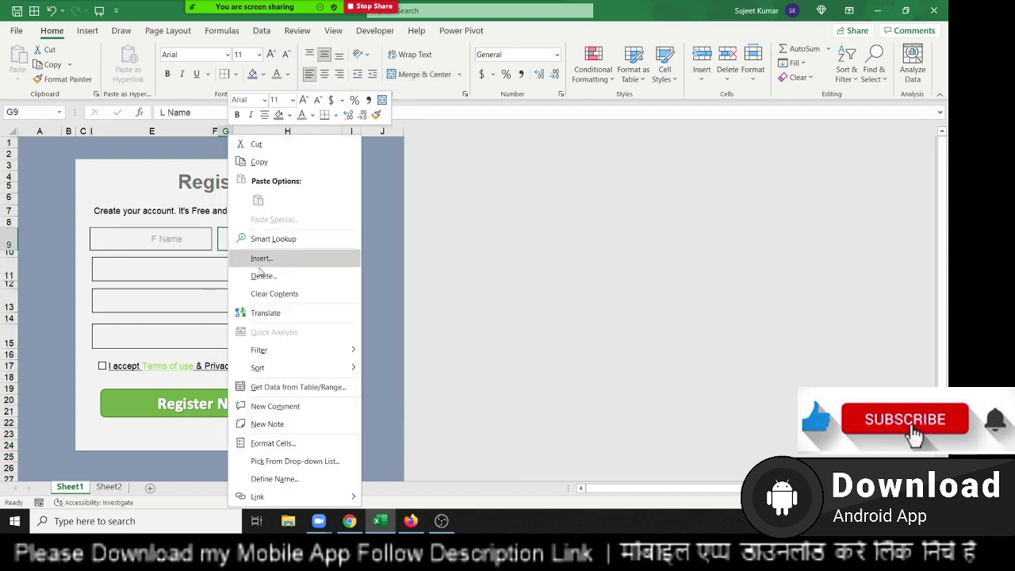
{"action": "left_click", "coordinate": [225, 161]}
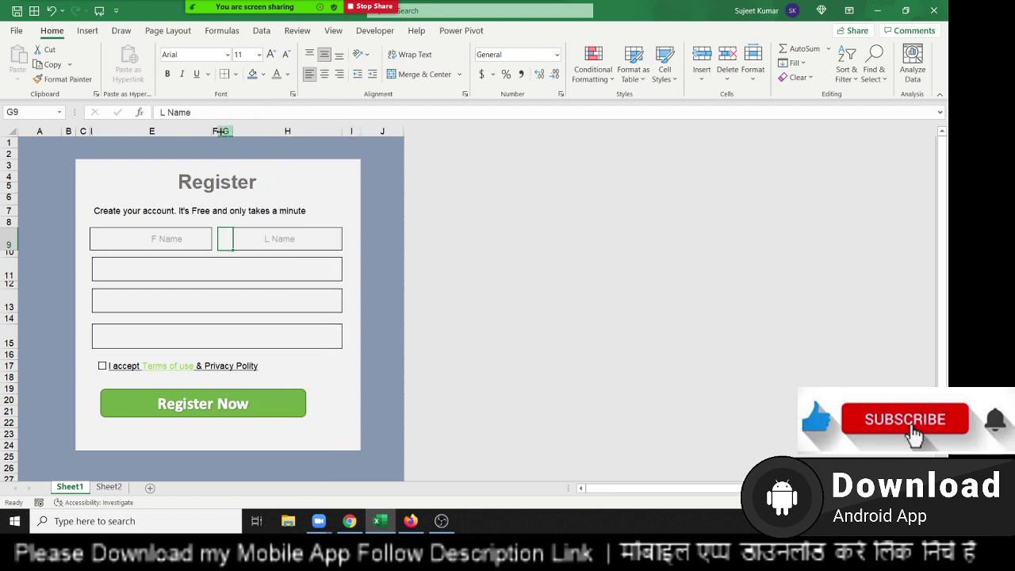
{"action": "left_click_drag", "start_coordinate": [221, 132], "coordinate": [225, 132]}
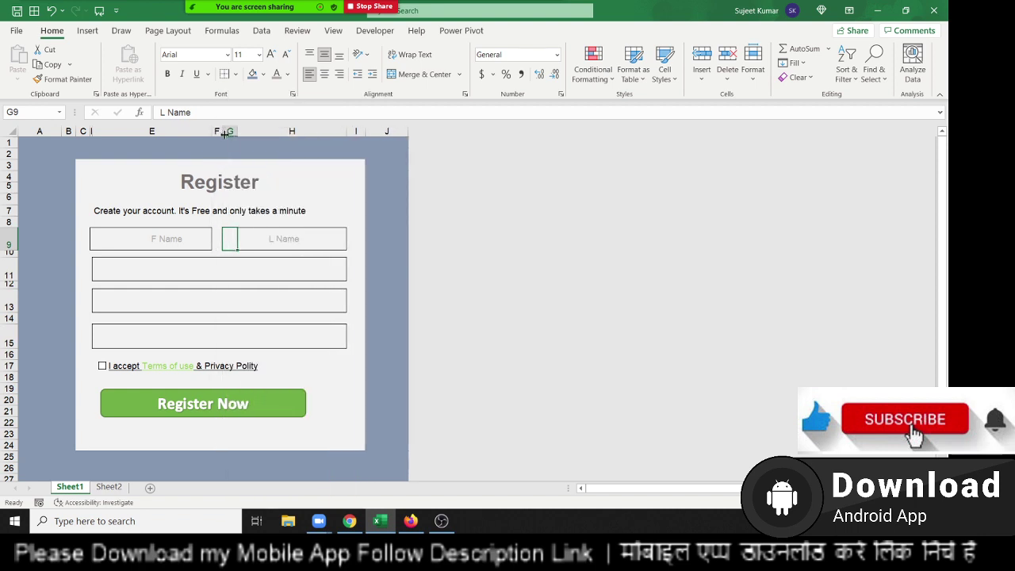
{"action": "right_click", "coordinate": [236, 237]}
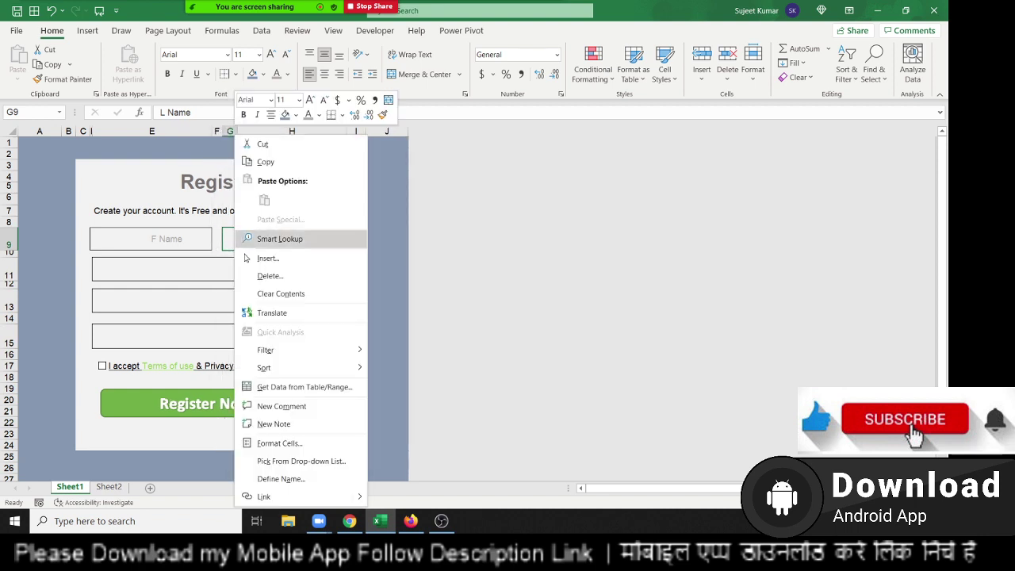
{"action": "left_click", "coordinate": [279, 443]}
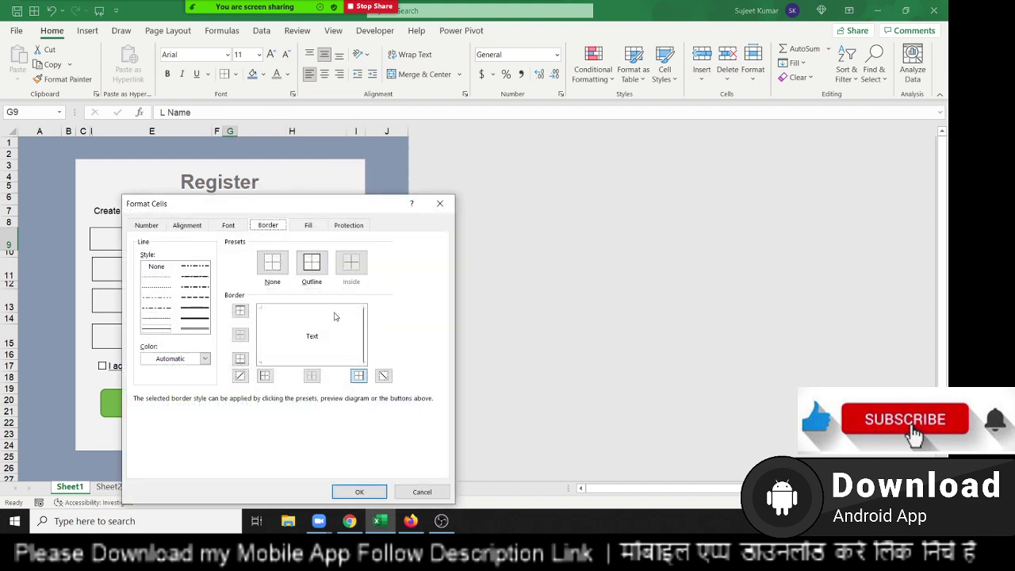
{"action": "left_click_drag", "start_coordinate": [335, 203], "coordinate": [606, 198]}
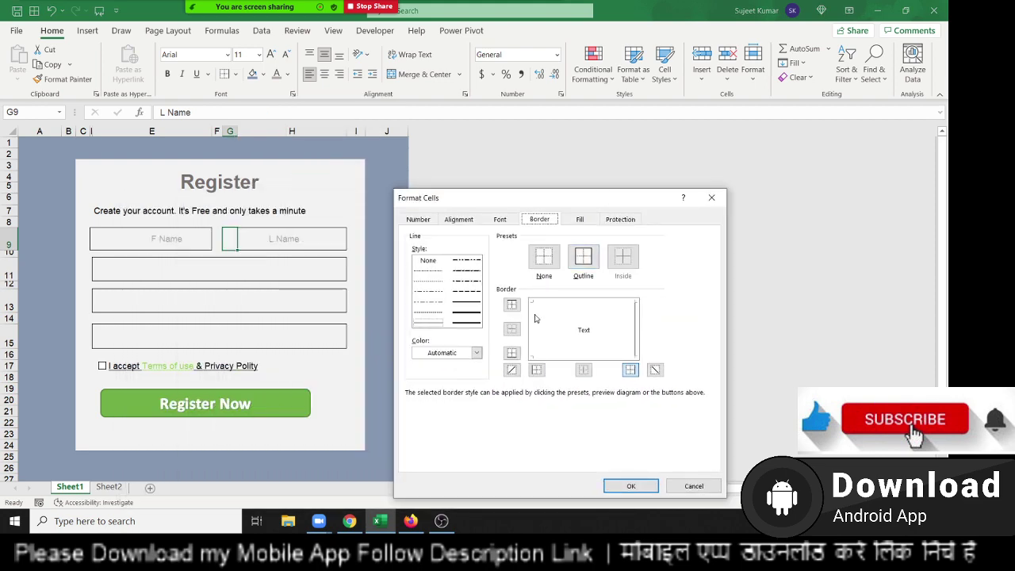
{"action": "left_click", "coordinate": [556, 304]}
{"action": "left_click", "coordinate": [557, 356]}
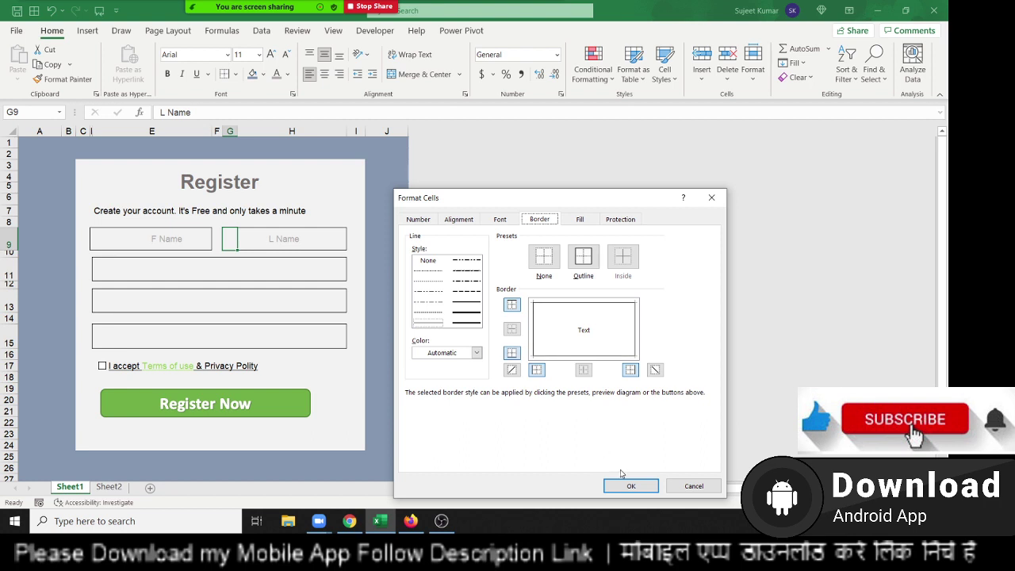
{"action": "left_click", "coordinate": [631, 486]}
{"action": "left_click", "coordinate": [351, 301]}
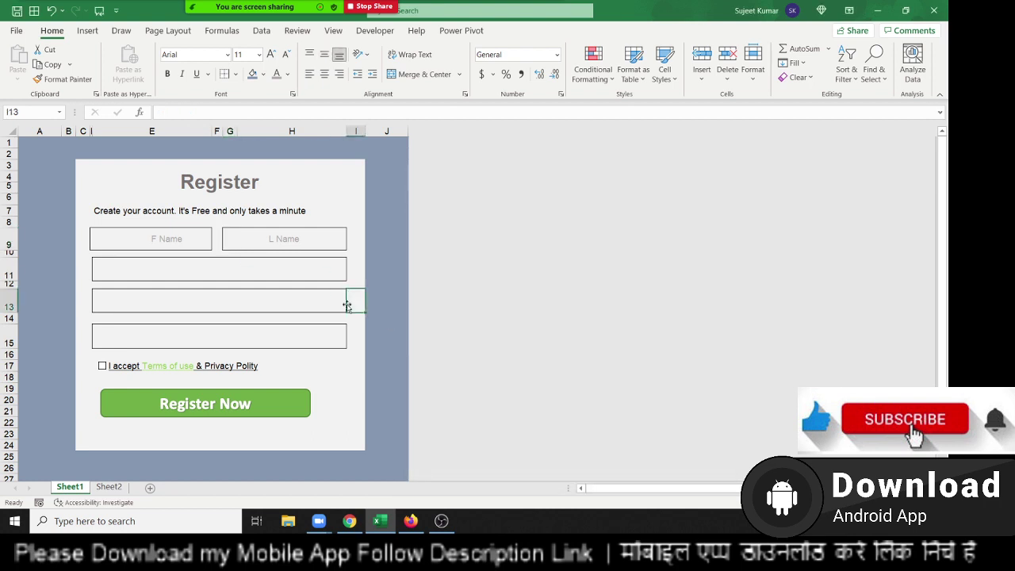
Narrow column G to about 9, then 5 pixels beside the L Name field.
{"action": "left_click", "coordinate": [250, 238]}
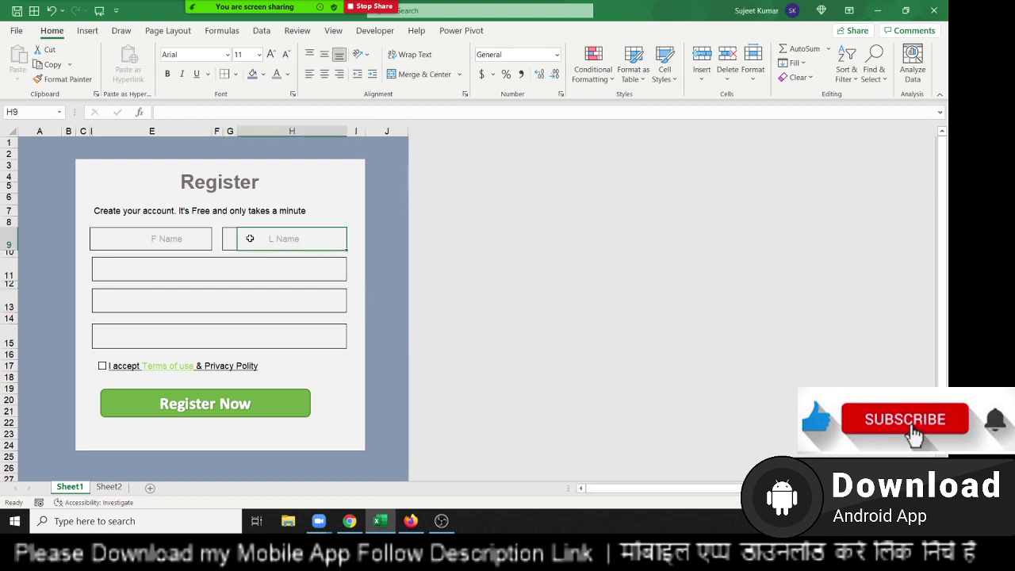
{"action": "left_click", "coordinate": [230, 241]}
{"action": "mouse_move", "coordinate": [239, 130]}
{"action": "left_mouse_down"}
{"action": "mouse_move", "coordinate": [227, 135]}
{"action": "mouse_move", "coordinate": [236, 135]}
{"action": "left_mouse_up"}
{"action": "left_click", "coordinate": [306, 264]}
{"action": "left_click", "coordinate": [231, 240]}
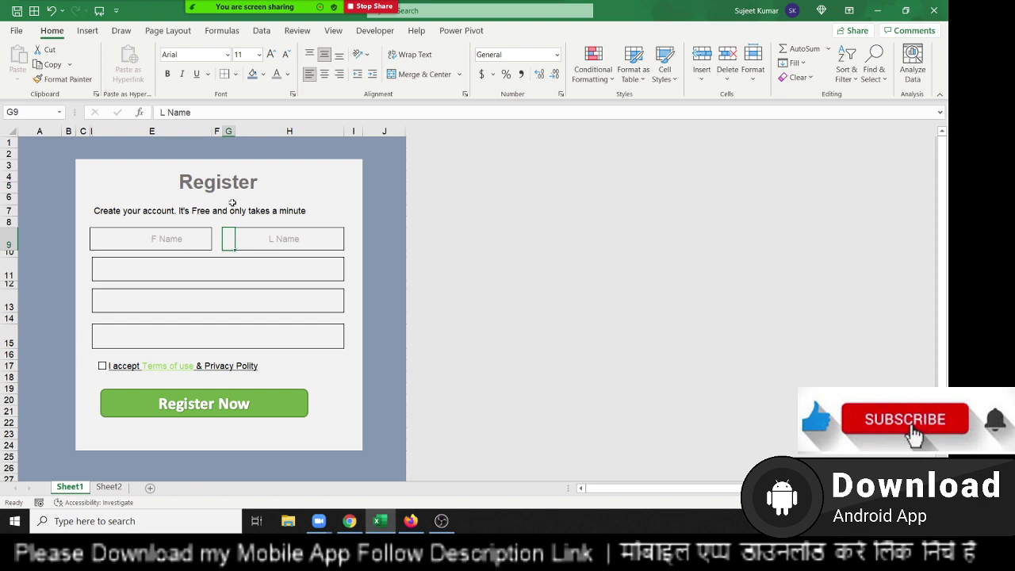
{"action": "left_click_drag", "start_coordinate": [237, 132], "coordinate": [224, 135]}
{"action": "left_click", "coordinate": [291, 286]}
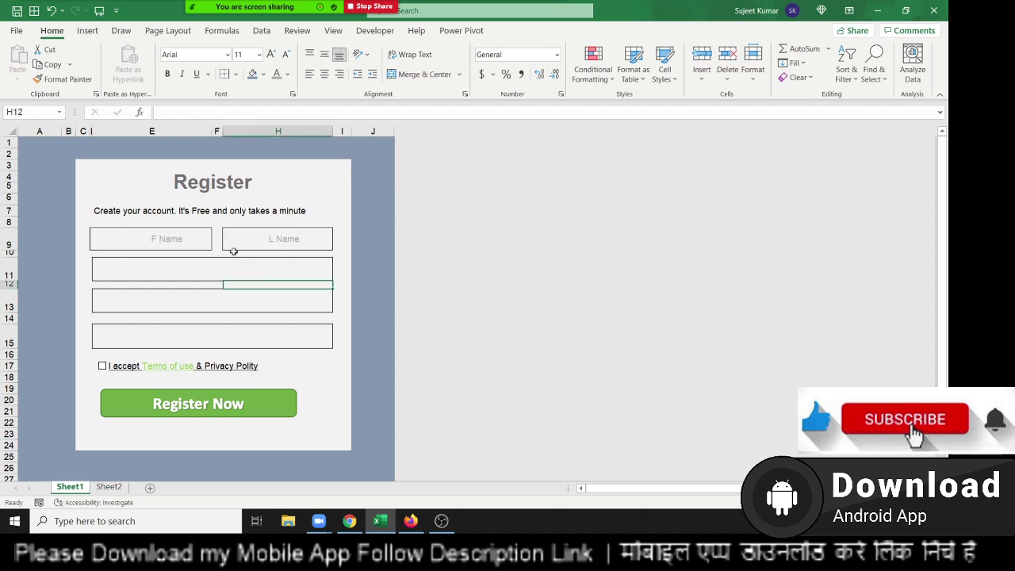
{"action": "left_click", "coordinate": [230, 244]}
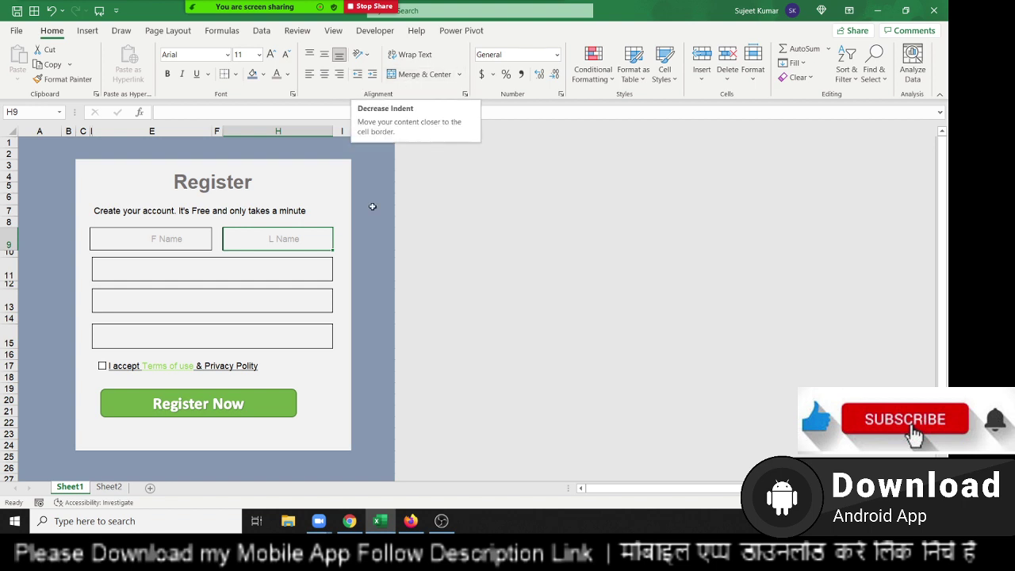
{"action": "left_click", "coordinate": [246, 271]}
{"action": "left_click", "coordinate": [158, 274]}
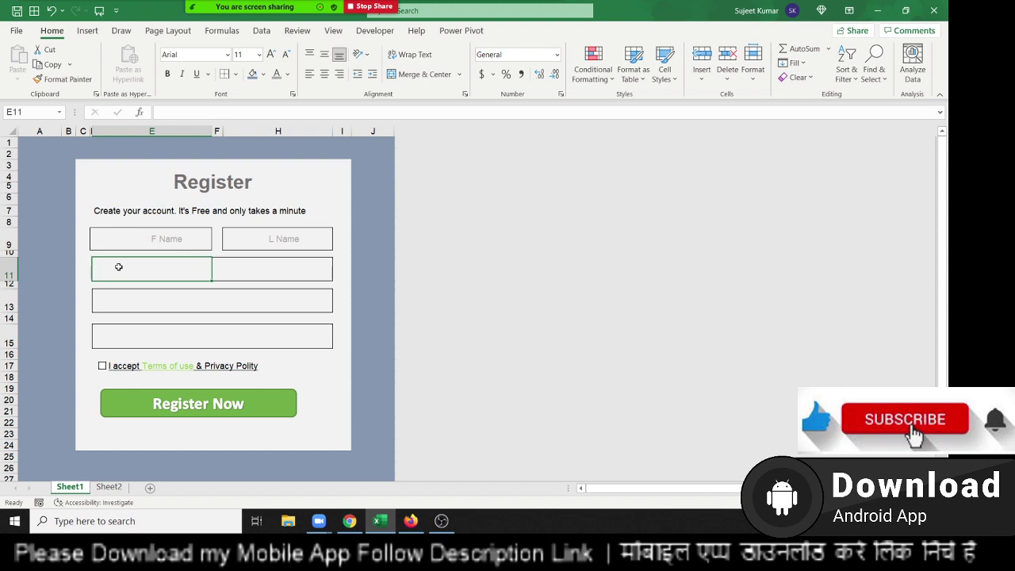
Apply top, bottom and left borders to cell D11 through Format Cells.
{"action": "right_click", "coordinate": [109, 274]}
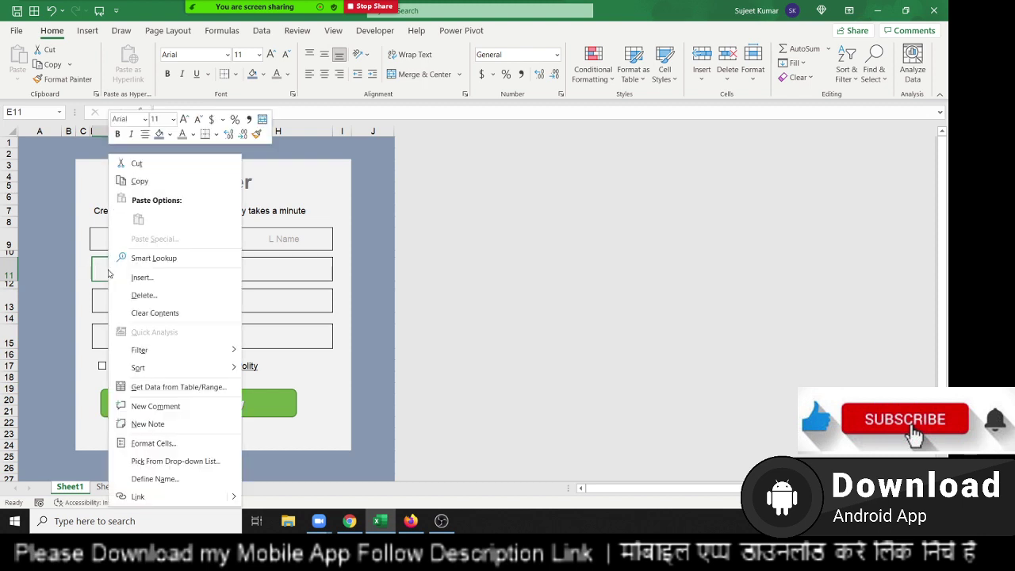
{"action": "key", "text": "Escape"}
{"action": "left_click", "coordinate": [89, 268]}
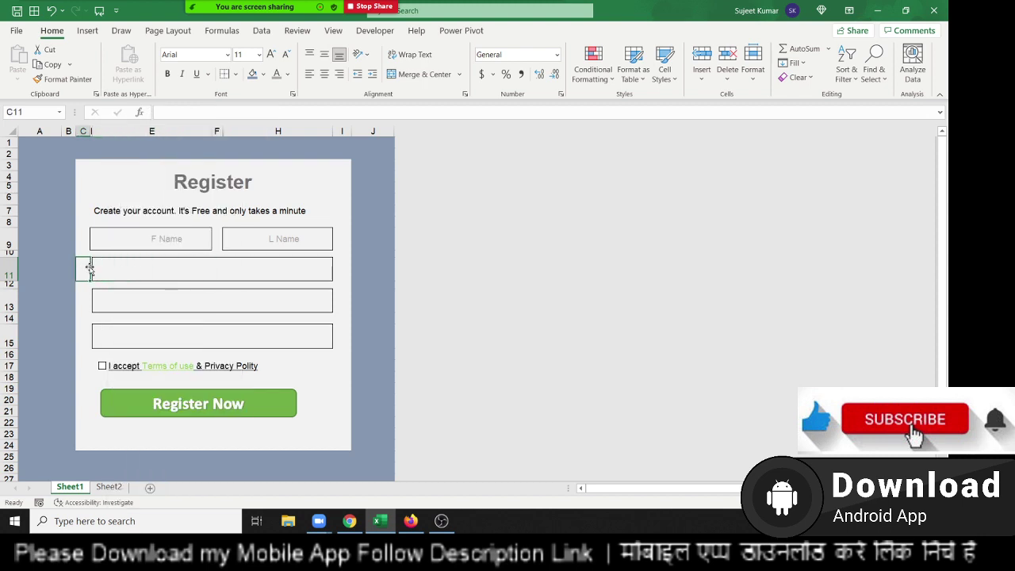
{"action": "key", "text": "Right"}
{"action": "right_click", "coordinate": [91, 269]}
{"action": "left_click", "coordinate": [146, 437]}
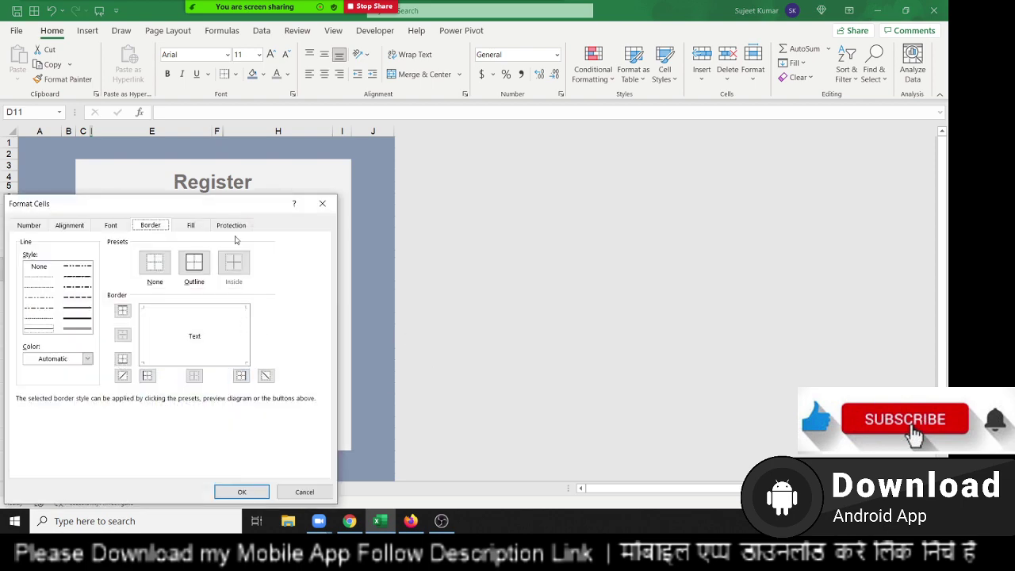
{"action": "left_click_drag", "start_coordinate": [239, 206], "coordinate": [660, 158]}
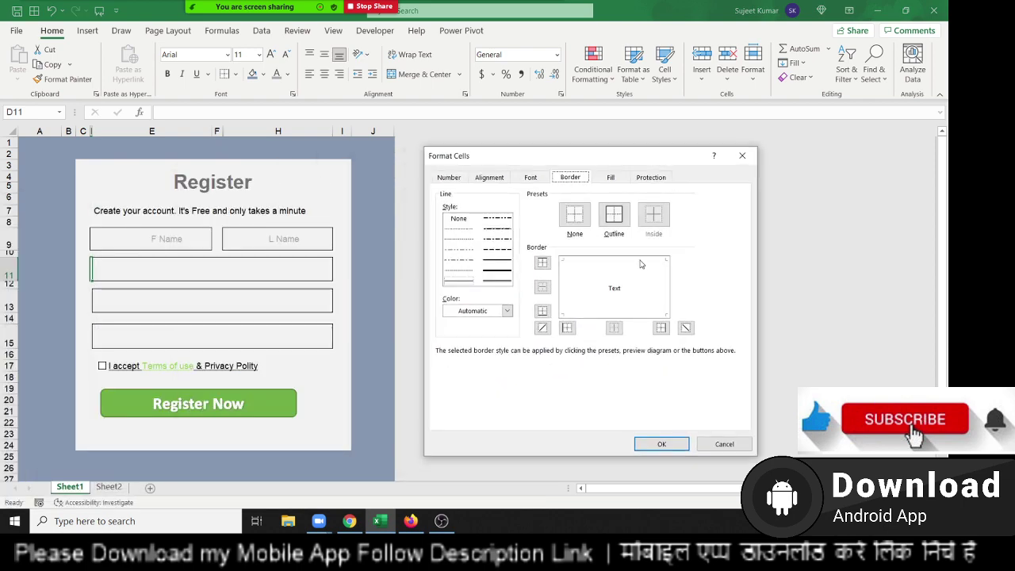
{"action": "left_click", "coordinate": [641, 262]}
{"action": "left_click", "coordinate": [622, 311]}
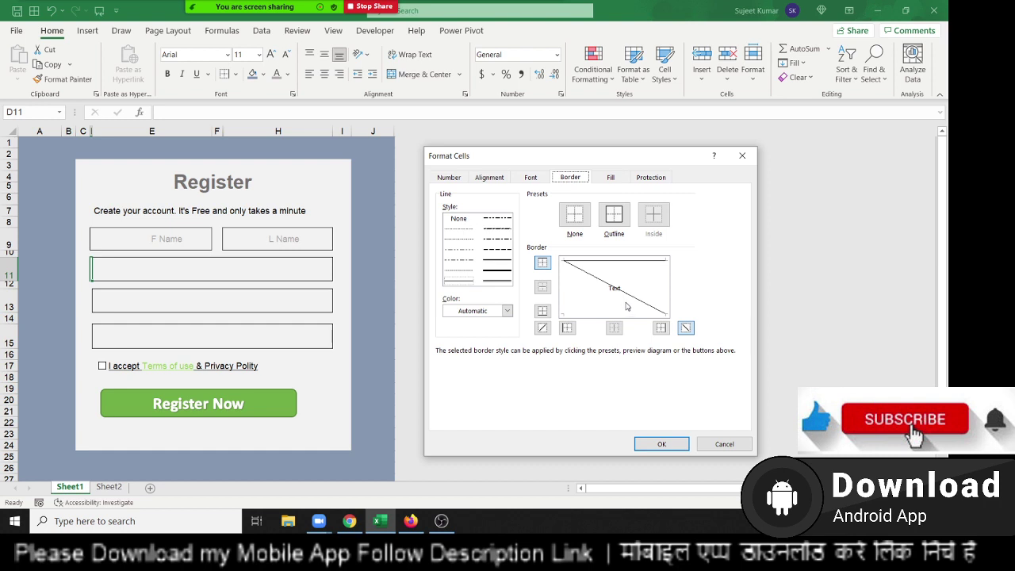
{"action": "left_click", "coordinate": [627, 301]}
{"action": "left_click", "coordinate": [623, 316]}
{"action": "left_click", "coordinate": [566, 289]}
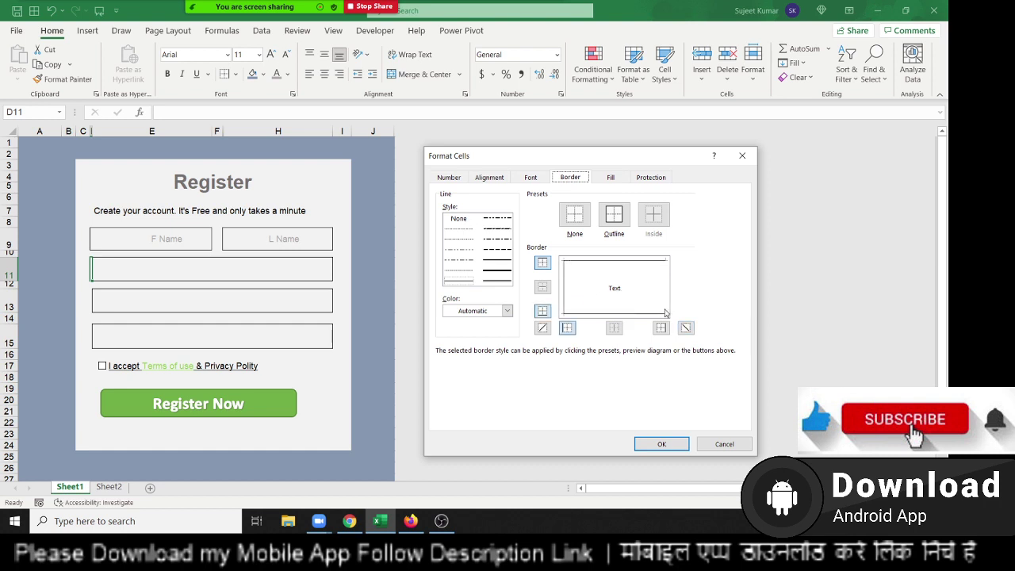
{"action": "left_click", "coordinate": [662, 445]}
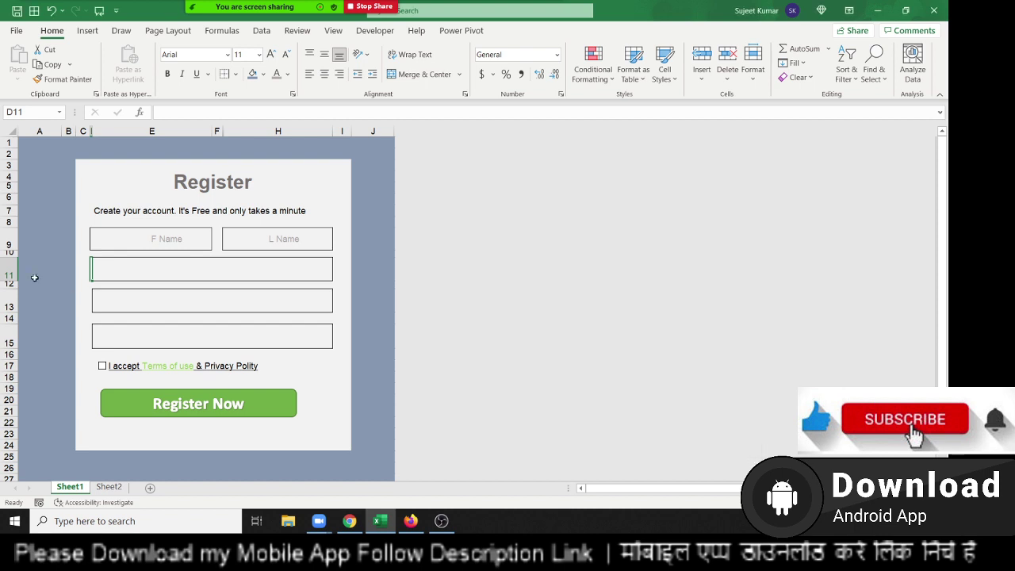
{"action": "left_click", "coordinate": [82, 299]}
{"action": "left_click", "coordinate": [92, 271]}
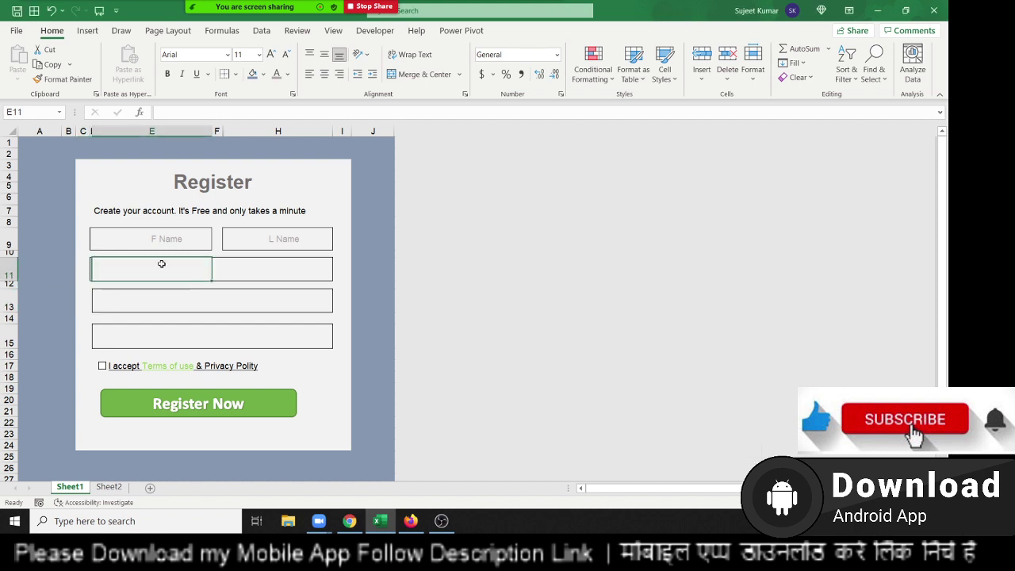
Commit 'Email ID' in D11, colour it grey, middle-align it, left-align with one indent.
{"action": "left_click", "coordinate": [287, 114]}
{"action": "type", "text": "Email ID"}
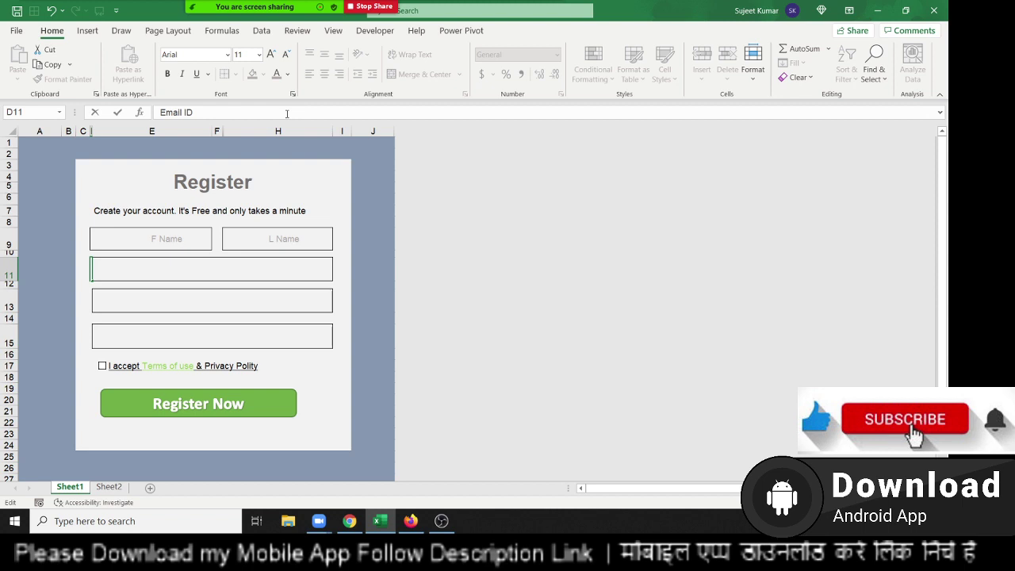
{"action": "key", "text": "ctrl+Return"}
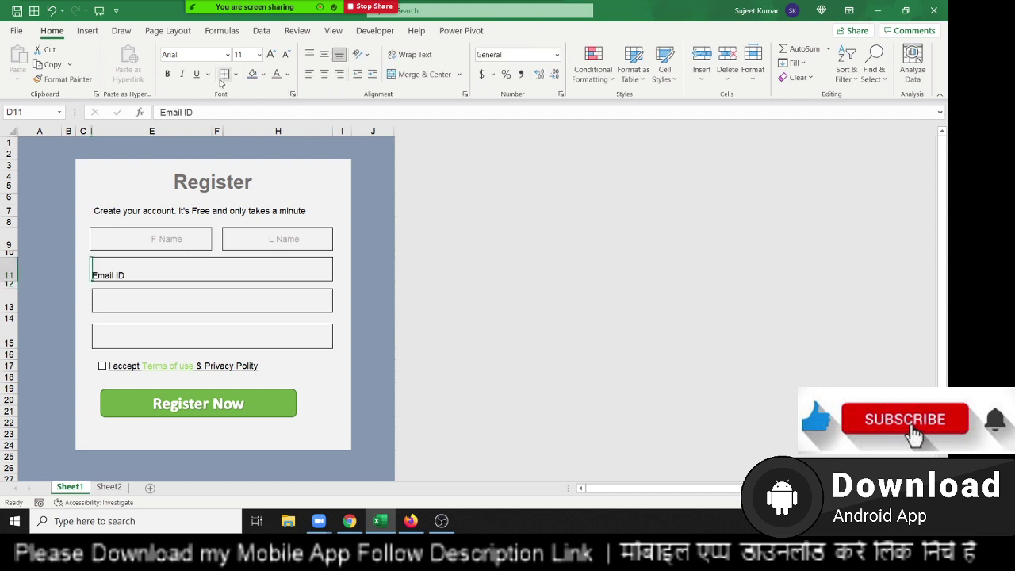
{"action": "left_click", "coordinate": [277, 75]}
{"action": "left_click", "coordinate": [325, 77]}
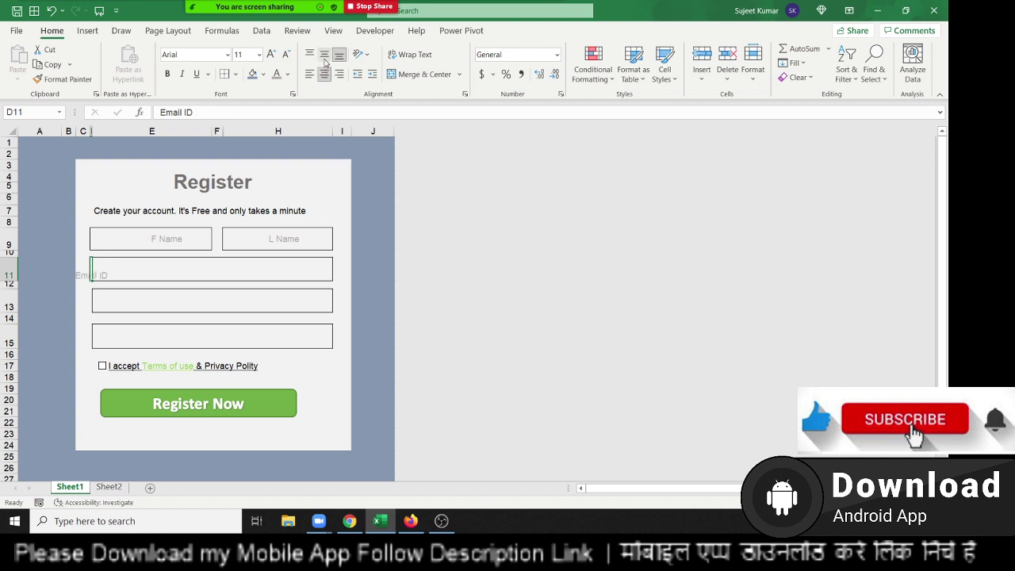
{"action": "left_click", "coordinate": [324, 54]}
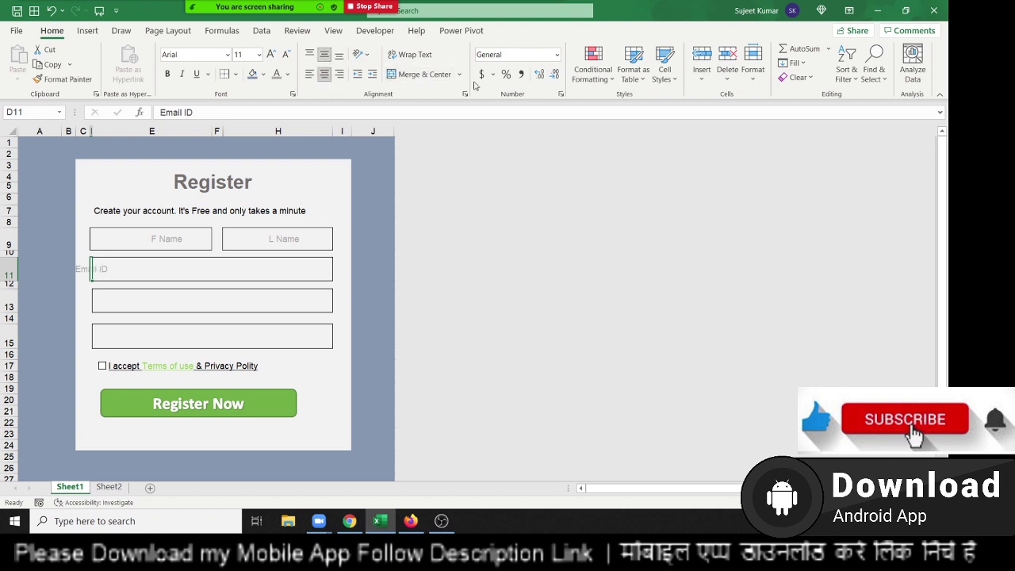
{"action": "left_click", "coordinate": [373, 75]}
{"action": "left_click", "coordinate": [373, 76]}
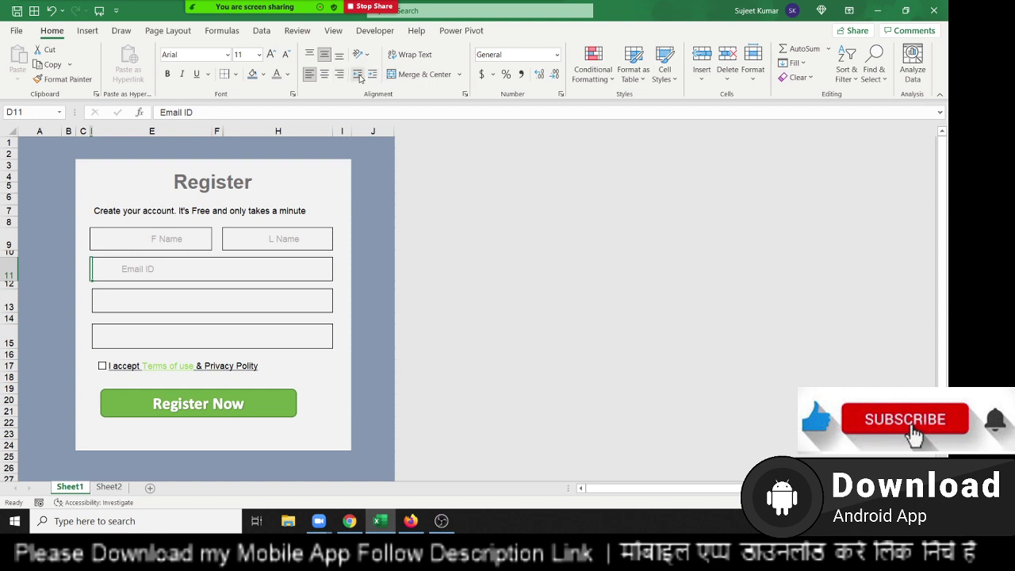
{"action": "left_click", "coordinate": [359, 75]}
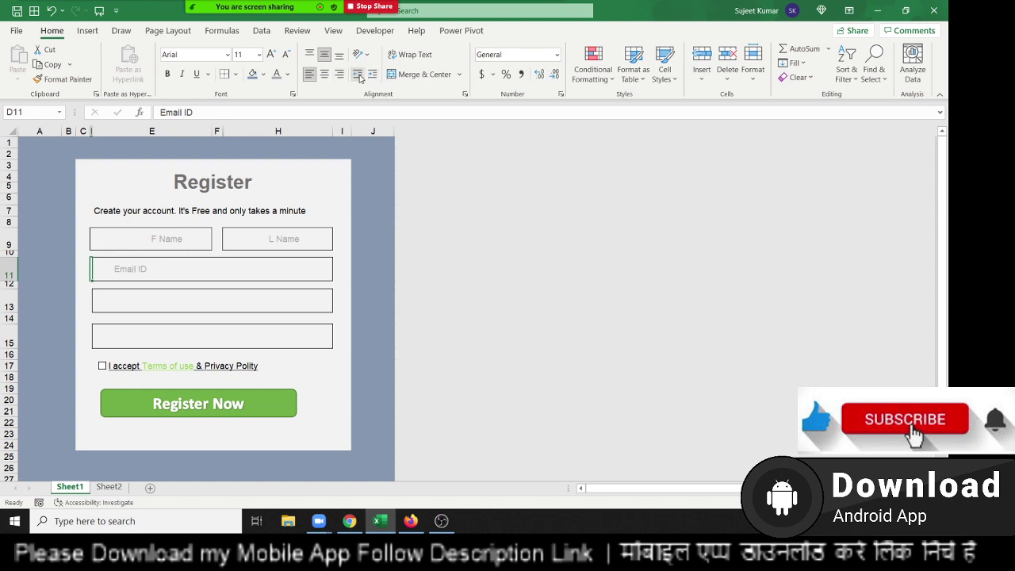
Enter 'Password' in D13 as grey, vertically centred, left-indented placeholder text.
{"action": "left_click", "coordinate": [91, 302]}
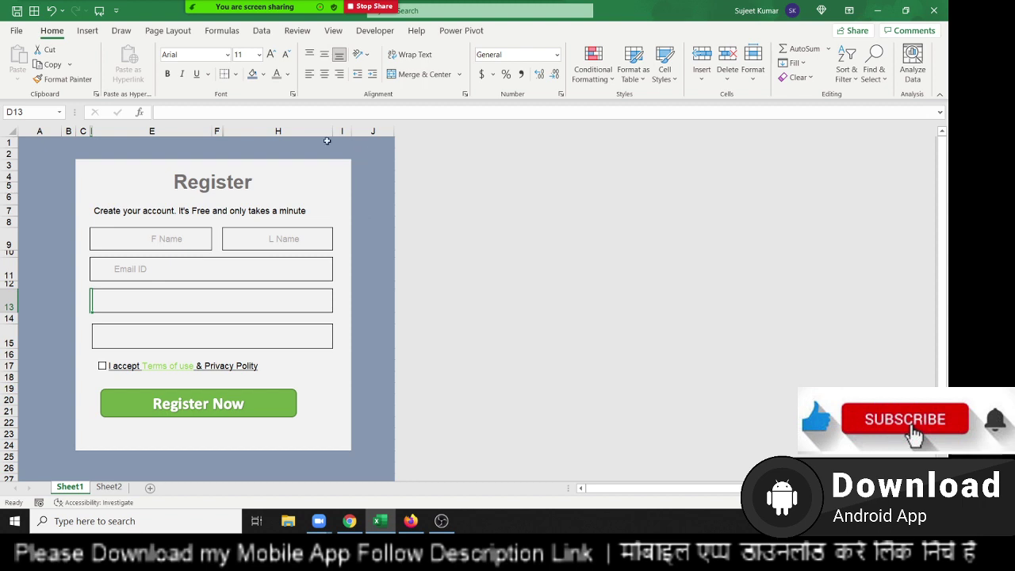
{"action": "left_click", "coordinate": [229, 113]}
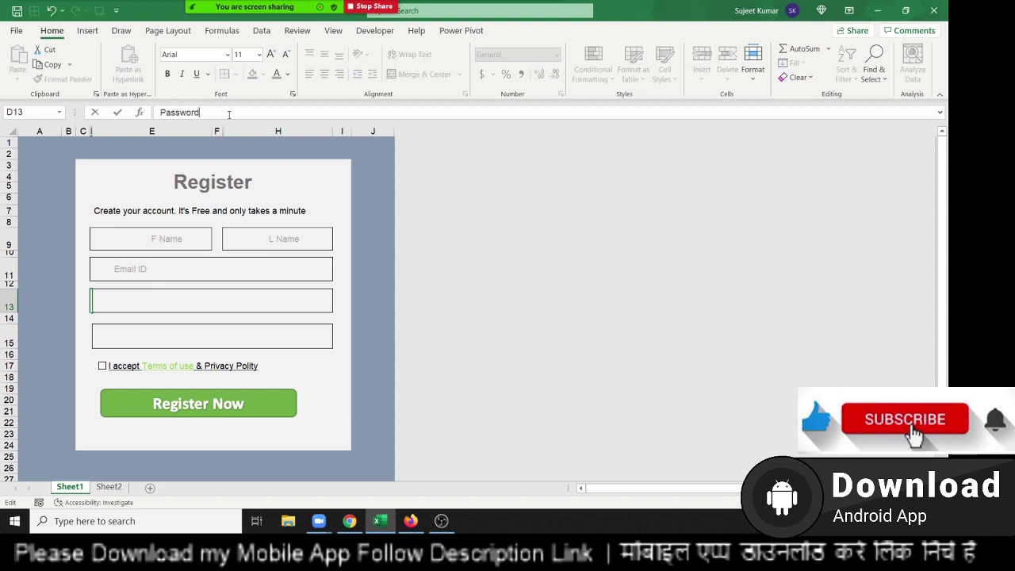
{"action": "key", "text": "ctrl+Return"}
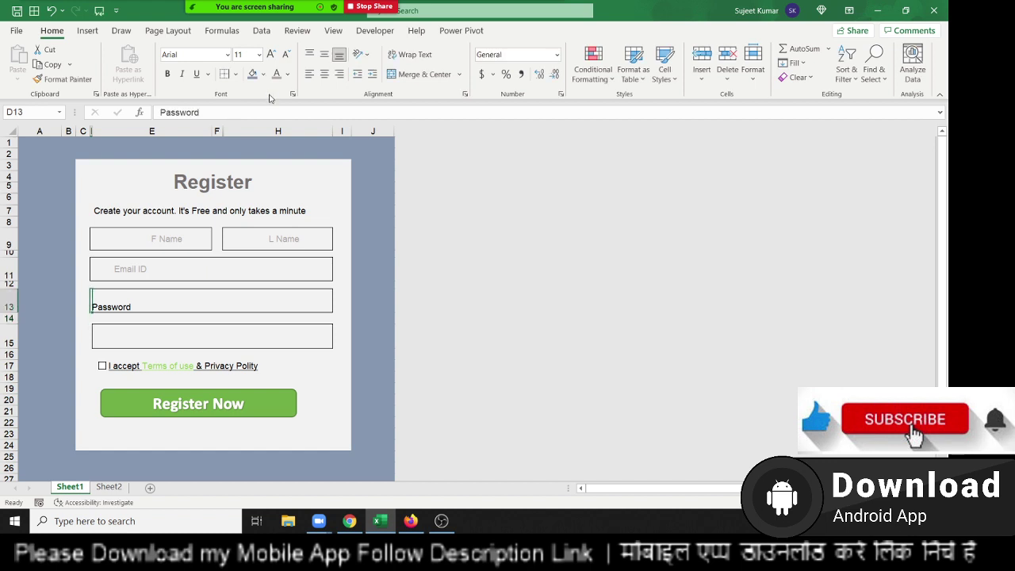
{"action": "left_click", "coordinate": [277, 74]}
{"action": "left_click", "coordinate": [324, 74]}
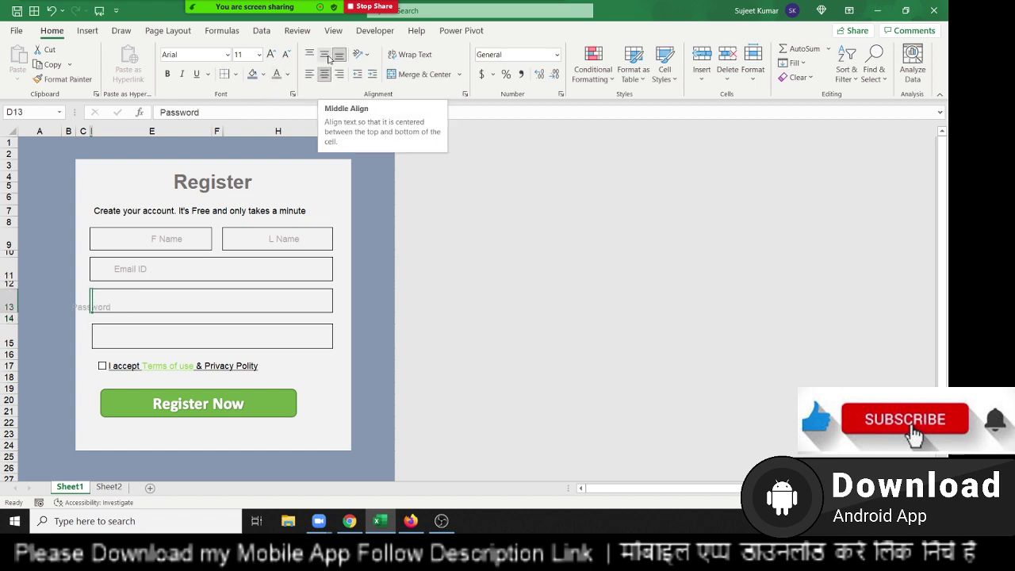
{"action": "left_click", "coordinate": [326, 57]}
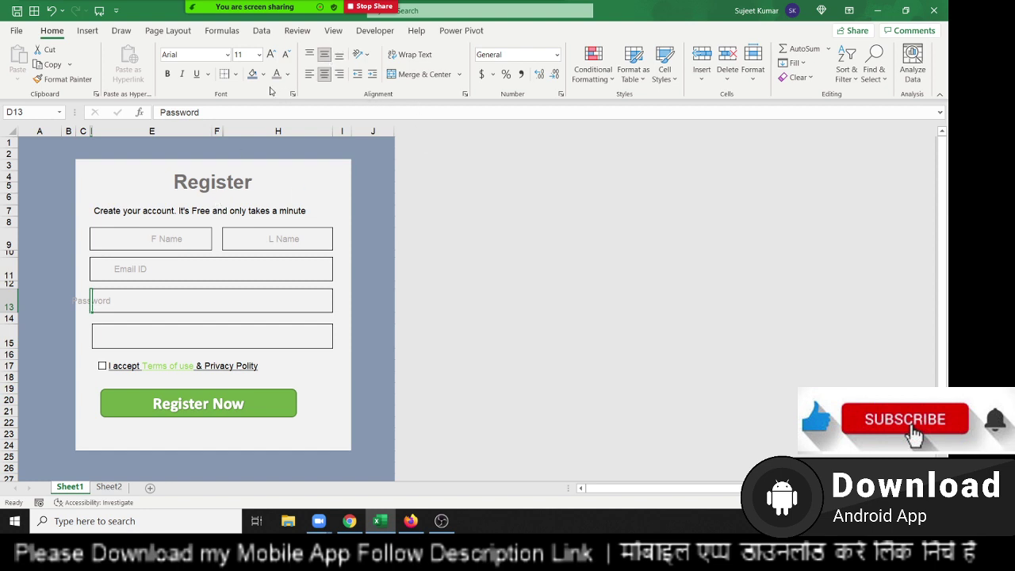
{"action": "left_click", "coordinate": [374, 74]}
{"action": "left_click", "coordinate": [357, 75]}
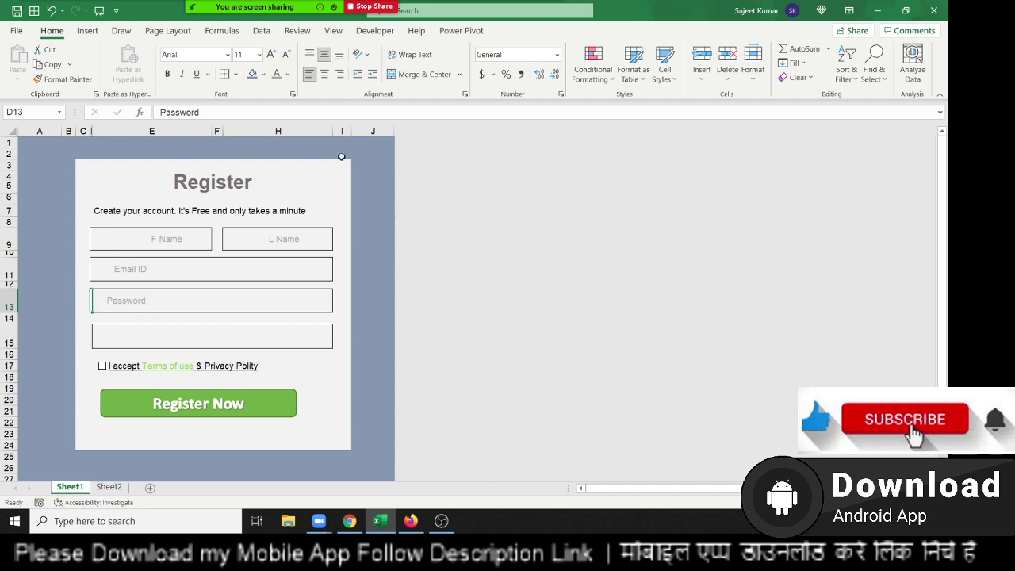
Add top and bottom borders to D13 through Format Cells.
{"action": "left_click", "coordinate": [466, 94]}
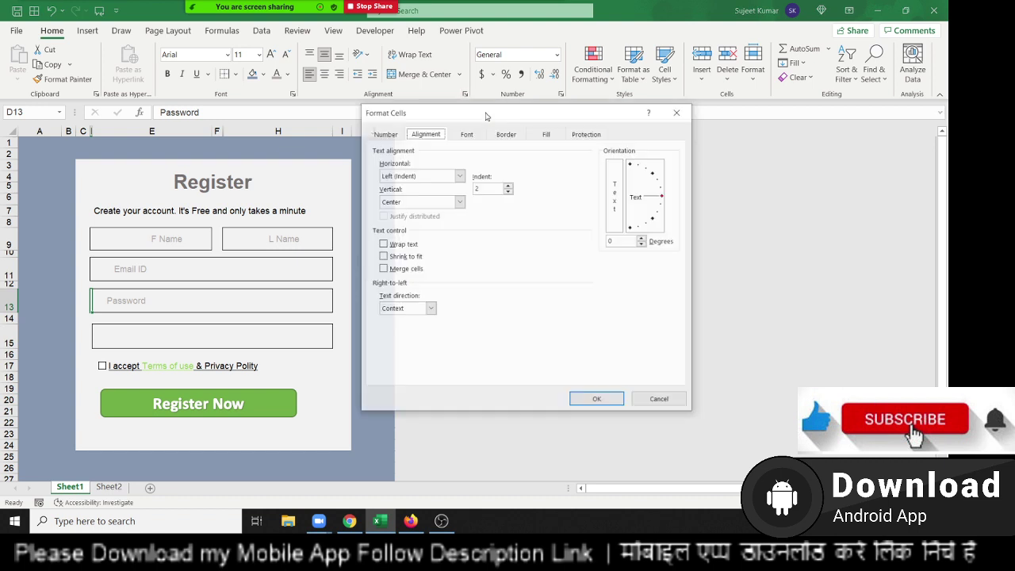
{"action": "left_click", "coordinate": [508, 136]}
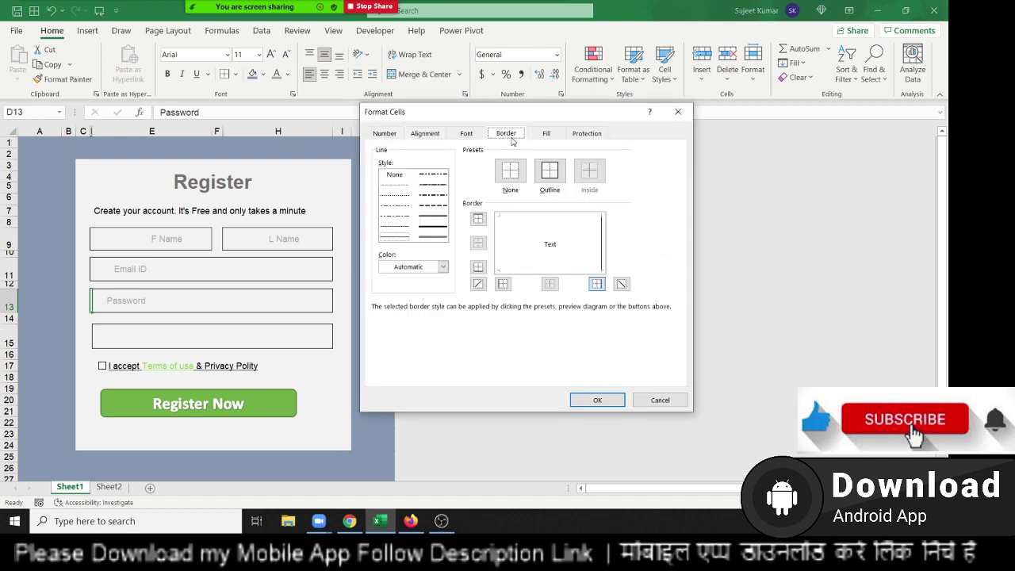
{"action": "left_click", "coordinate": [512, 217]}
{"action": "left_click", "coordinate": [522, 272]}
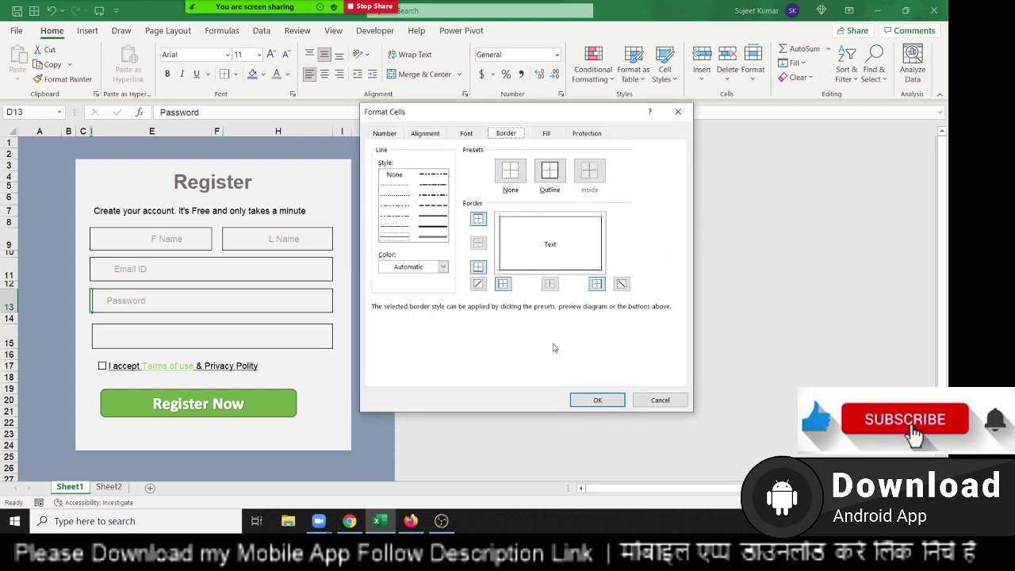
{"action": "left_click", "coordinate": [598, 400]}
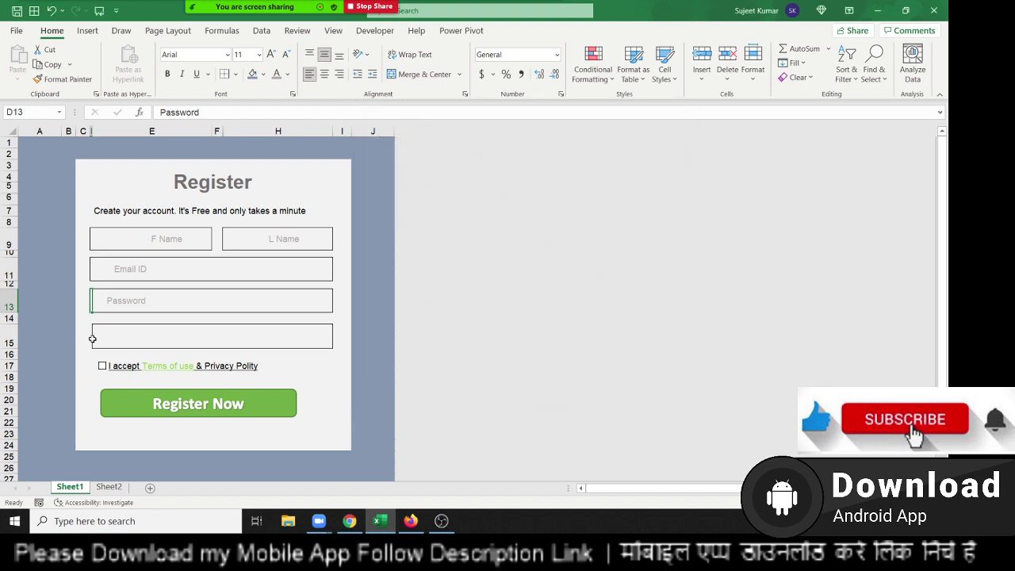
{"action": "left_click", "coordinate": [99, 337]}
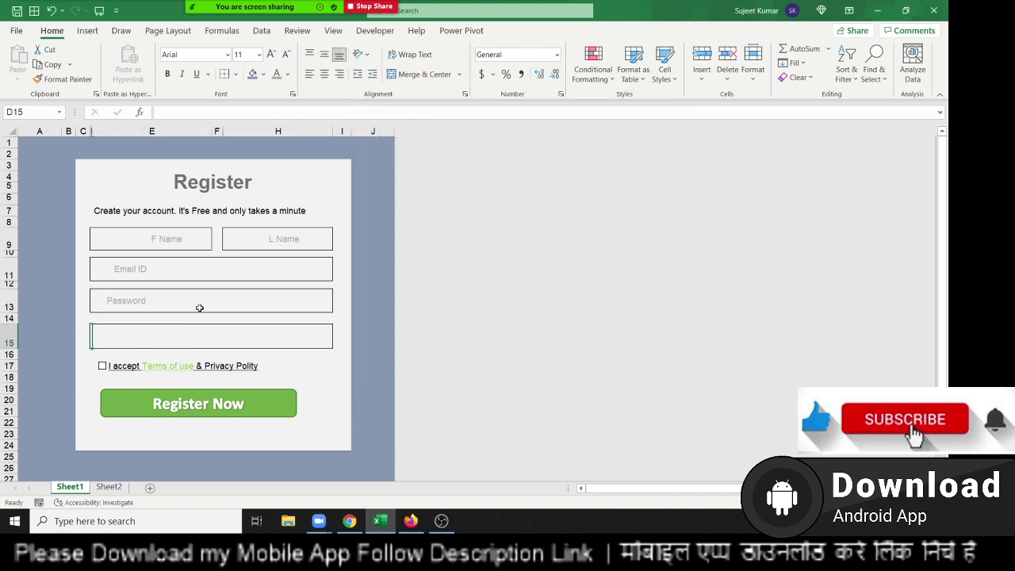
Enter 'Confirm Password' in D15 as grey, vertically centred text with a one-step left indent.
{"action": "left_click", "coordinate": [294, 114]}
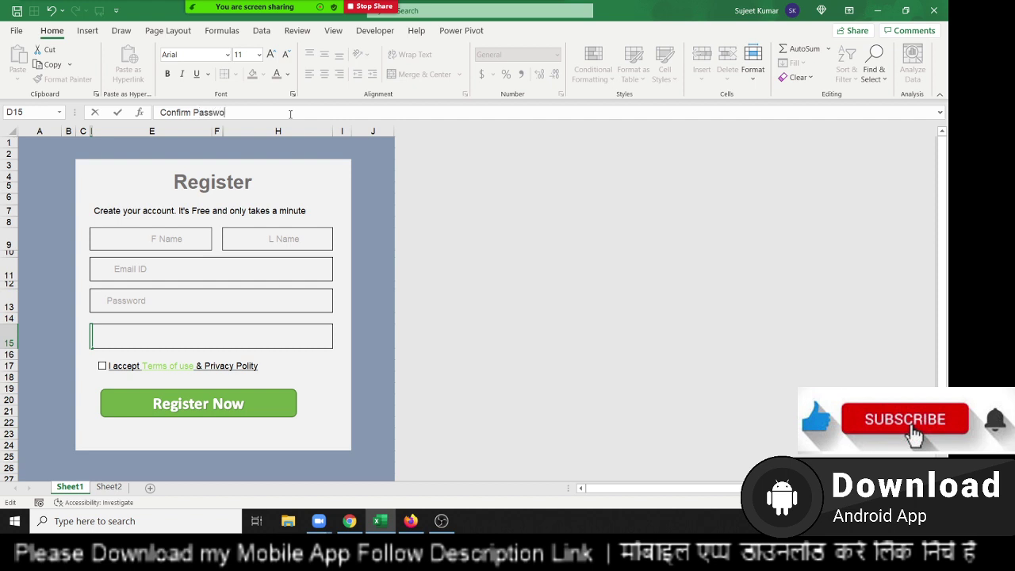
{"action": "key", "text": "Return"}
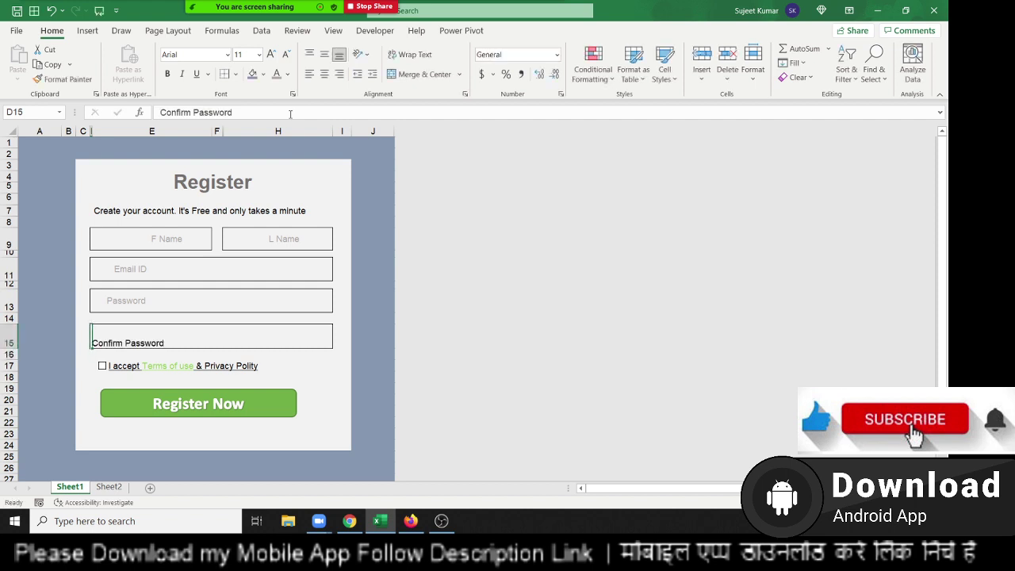
{"action": "left_click", "coordinate": [277, 74]}
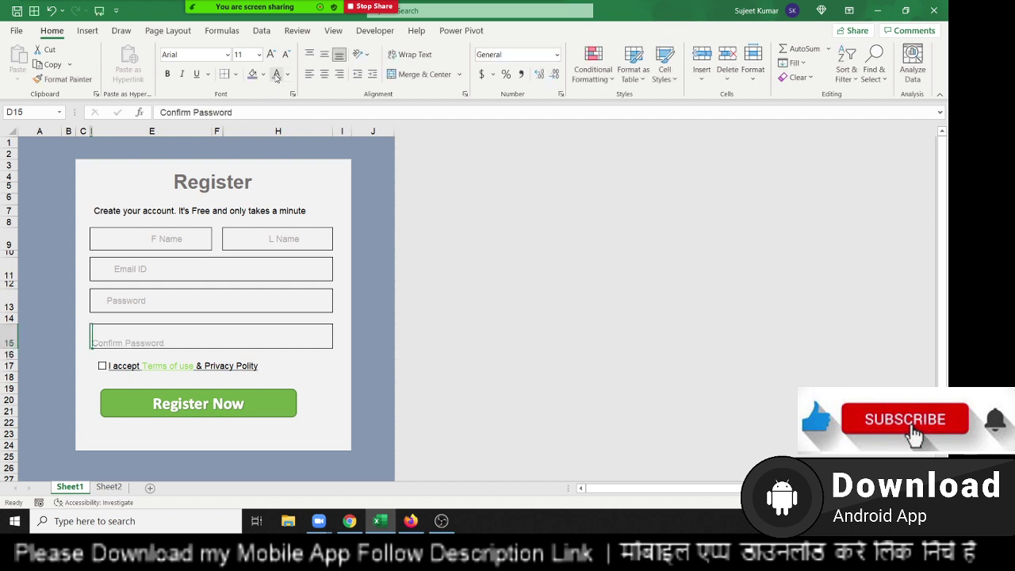
{"action": "left_click", "coordinate": [325, 74]}
{"action": "left_click", "coordinate": [324, 54]}
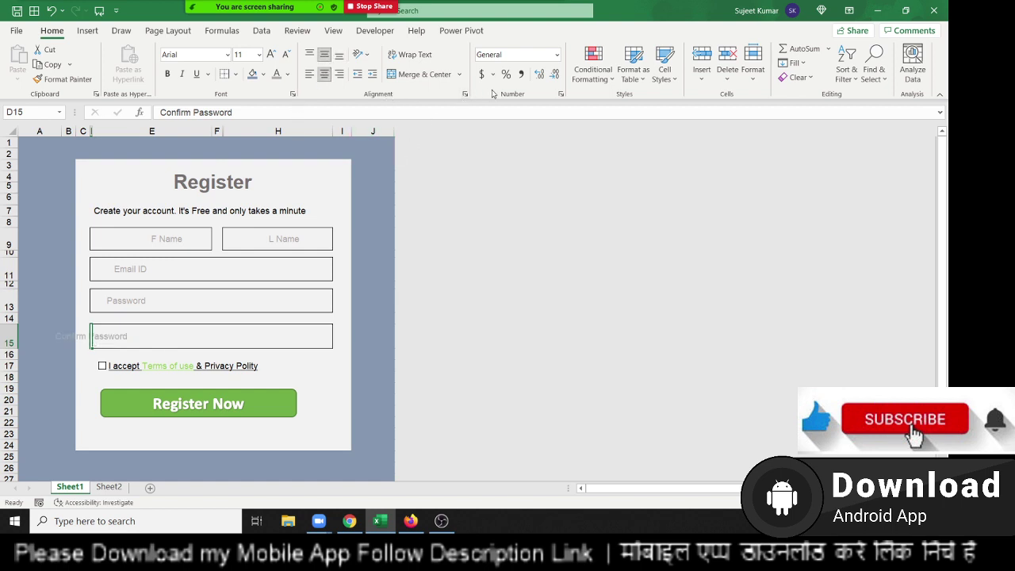
{"action": "left_click", "coordinate": [372, 74]}
{"action": "left_click", "coordinate": [372, 74]}
{"action": "left_click", "coordinate": [355, 80]}
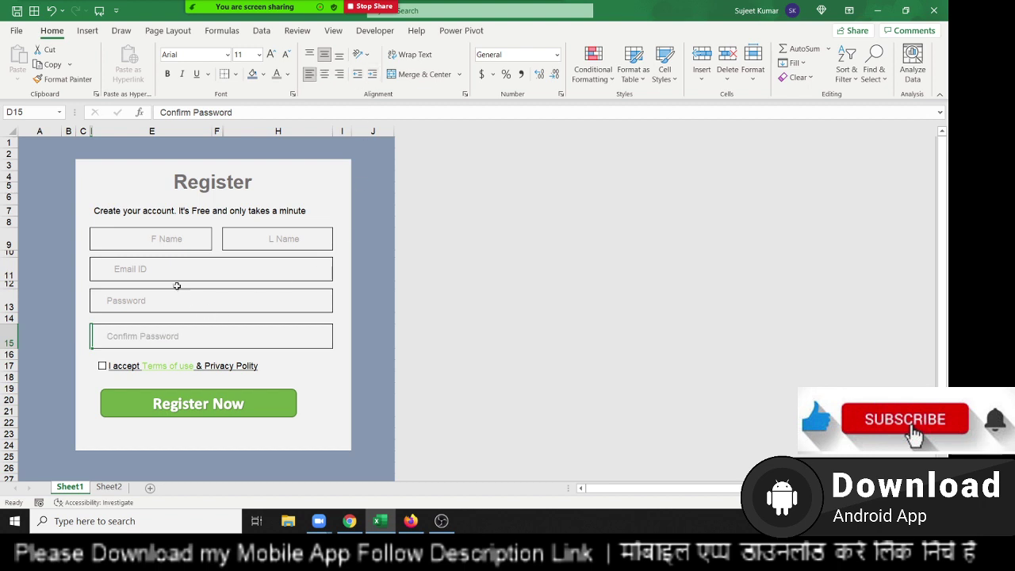
{"action": "left_click", "coordinate": [163, 267]}
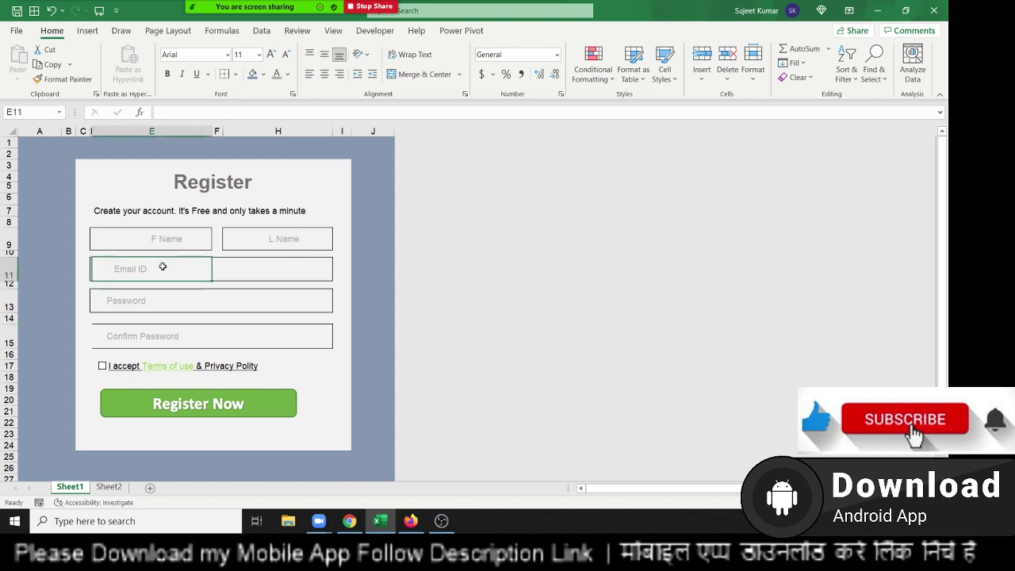
{"action": "left_click", "coordinate": [95, 339]}
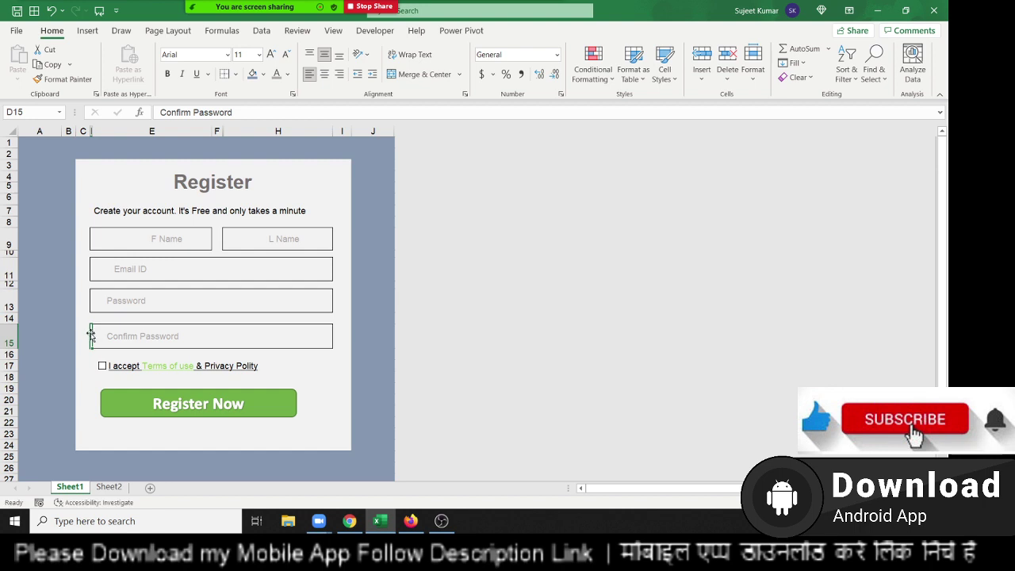
Give D15 top, left and bottom borders through Format Cells.
{"action": "left_click", "coordinate": [561, 94]}
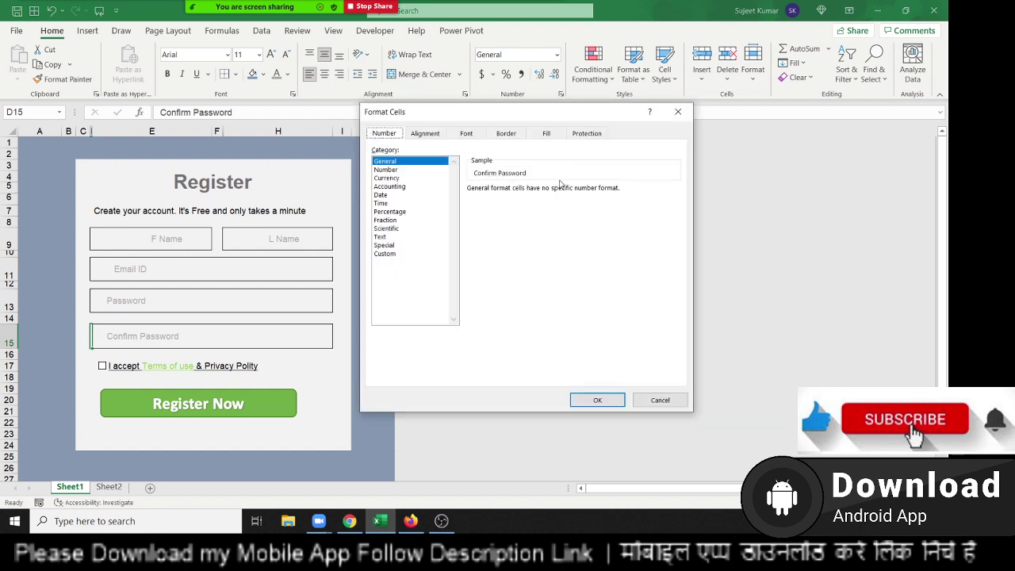
{"action": "left_click", "coordinate": [507, 137]}
{"action": "left_click", "coordinate": [520, 221]}
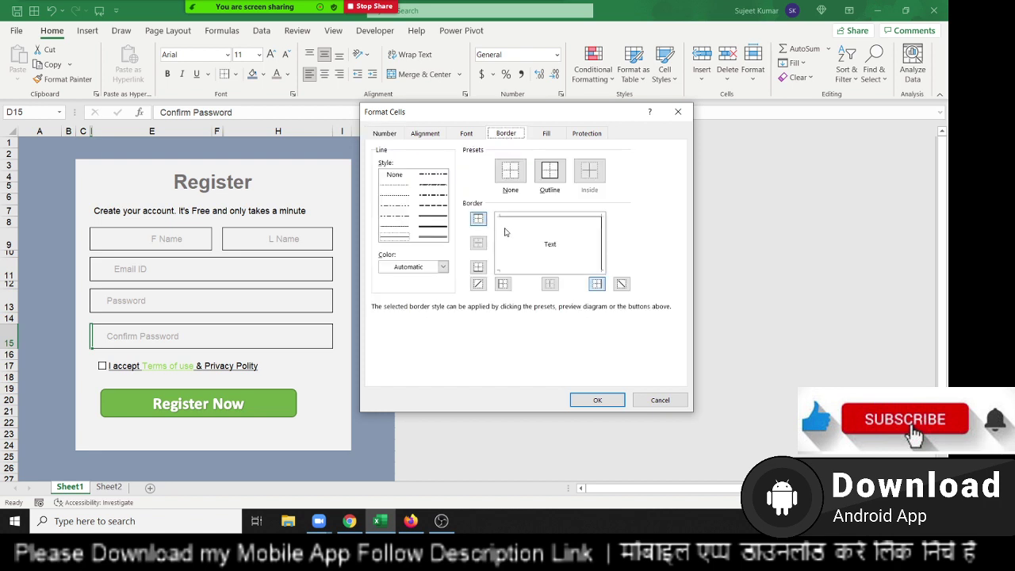
{"action": "left_click", "coordinate": [504, 232]}
{"action": "left_click", "coordinate": [518, 271]}
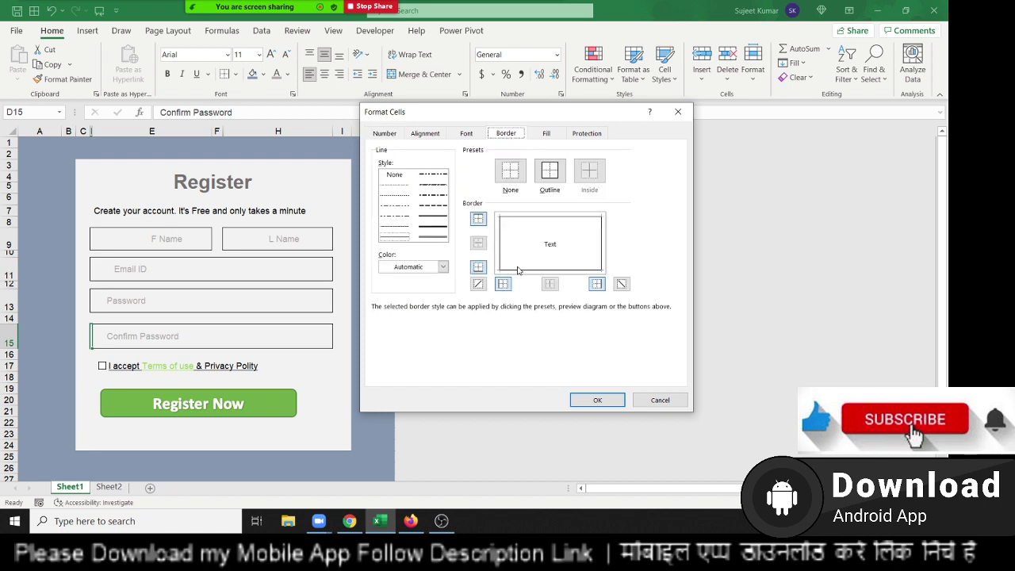
{"action": "left_click", "coordinate": [596, 400]}
{"action": "left_click", "coordinate": [365, 367]}
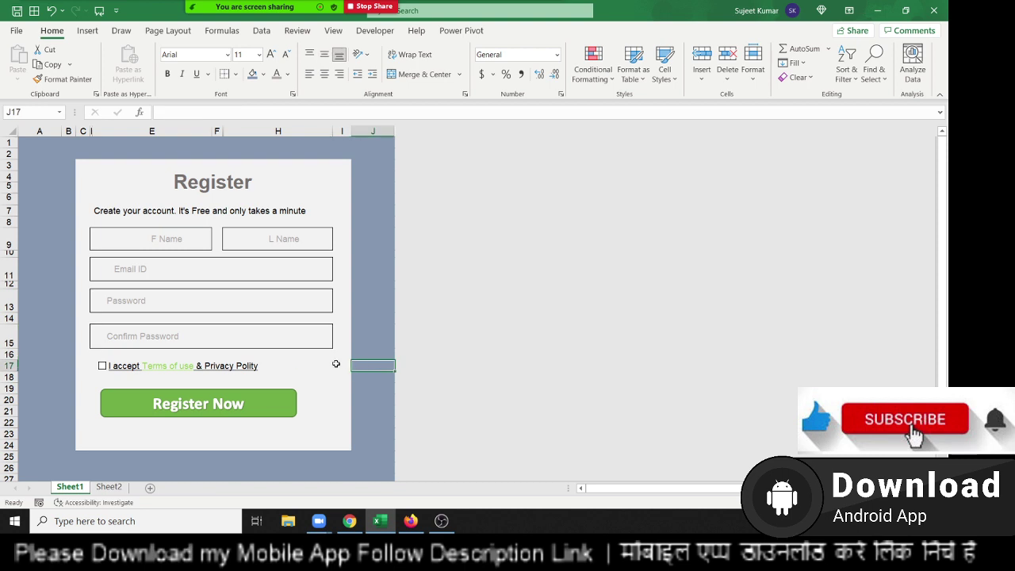
Tidy the form's edges by narrowing column J and another column and shrinking row 24.
{"action": "scroll", "coordinate": [355, 364], "scroll_direction": "down", "scroll_amount": 2}
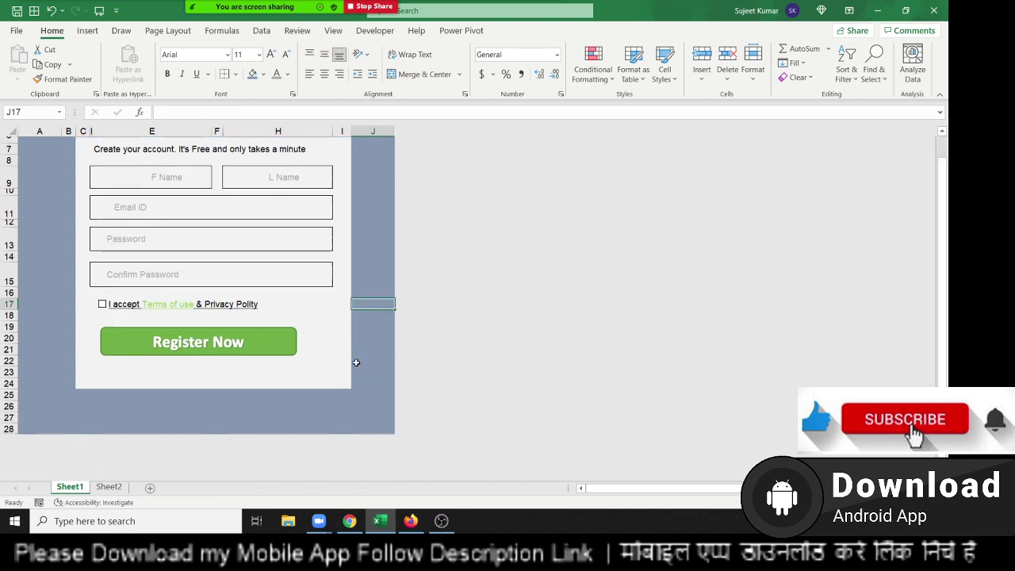
{"action": "scroll", "coordinate": [355, 364], "scroll_direction": "up", "scroll_amount": 2}
{"action": "left_click_drag", "start_coordinate": [395, 130], "coordinate": [389, 130]}
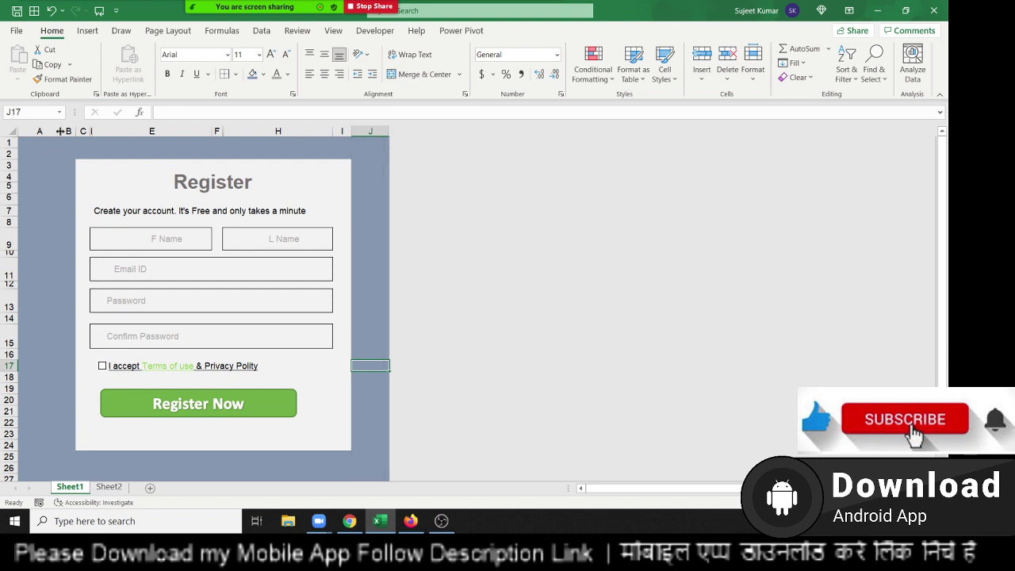
{"action": "left_click_drag", "start_coordinate": [62, 131], "coordinate": [39, 131]}
{"action": "scroll", "coordinate": [247, 236], "scroll_direction": "down", "scroll_amount": 3}
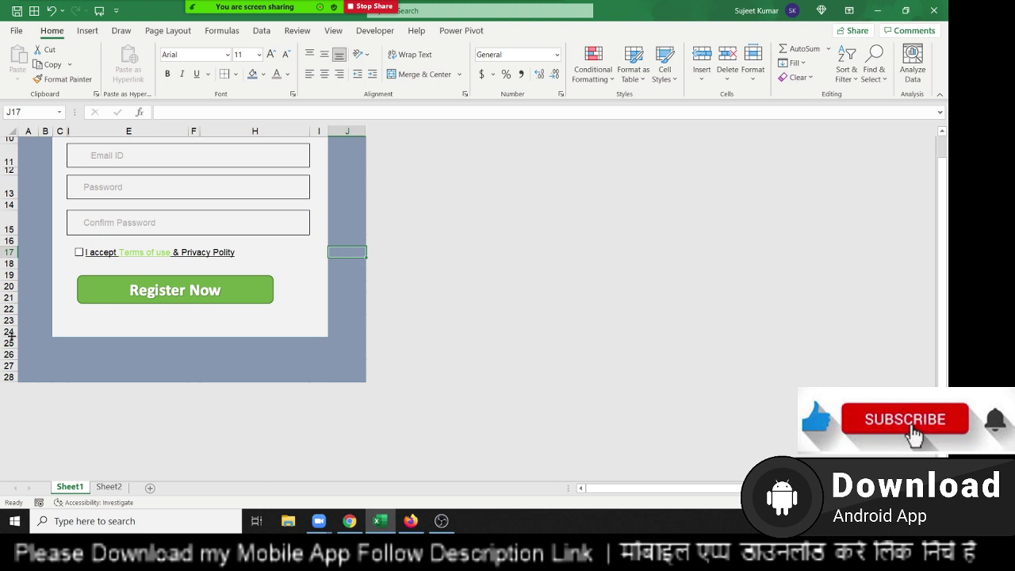
{"action": "left_click_drag", "start_coordinate": [11, 337], "coordinate": [8, 319]}
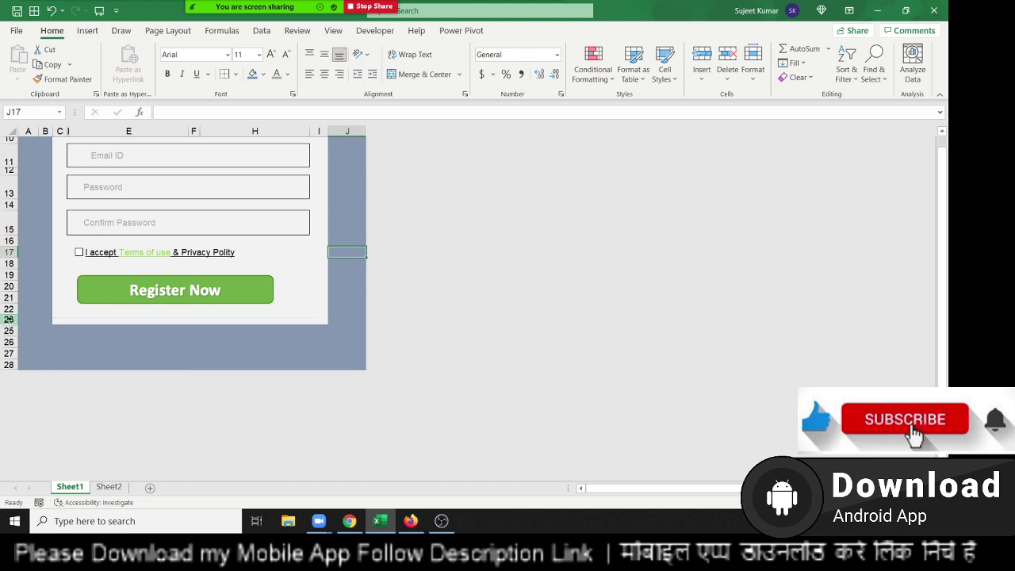
{"action": "left_click", "coordinate": [211, 353]}
{"action": "scroll", "coordinate": [517, 311], "scroll_direction": "up", "scroll_amount": 3}
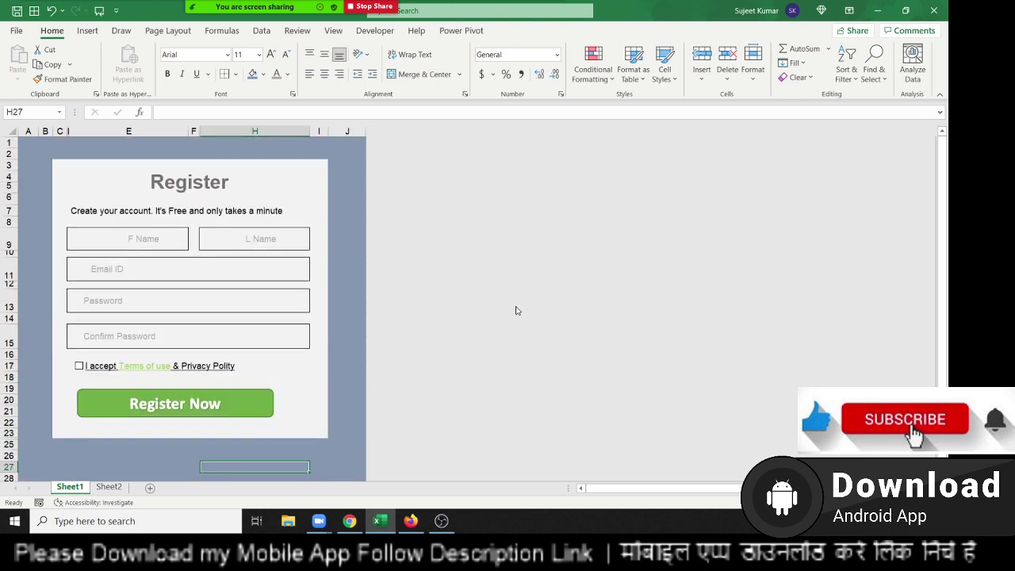
Decrease the indent of the F Name placeholder in D9 until it sits left.
{"action": "left_click", "coordinate": [119, 238]}
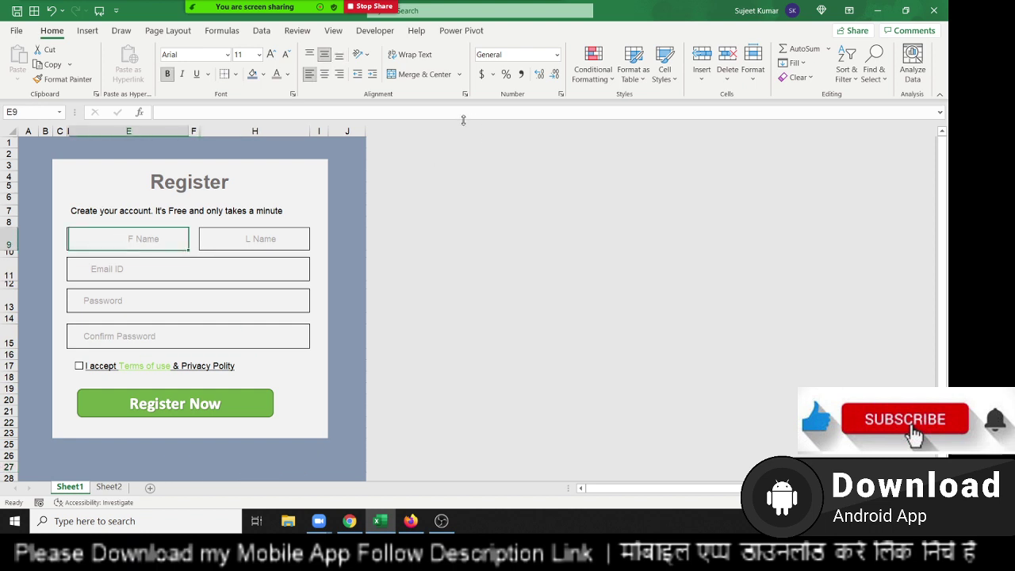
{"action": "key", "text": "Left"}
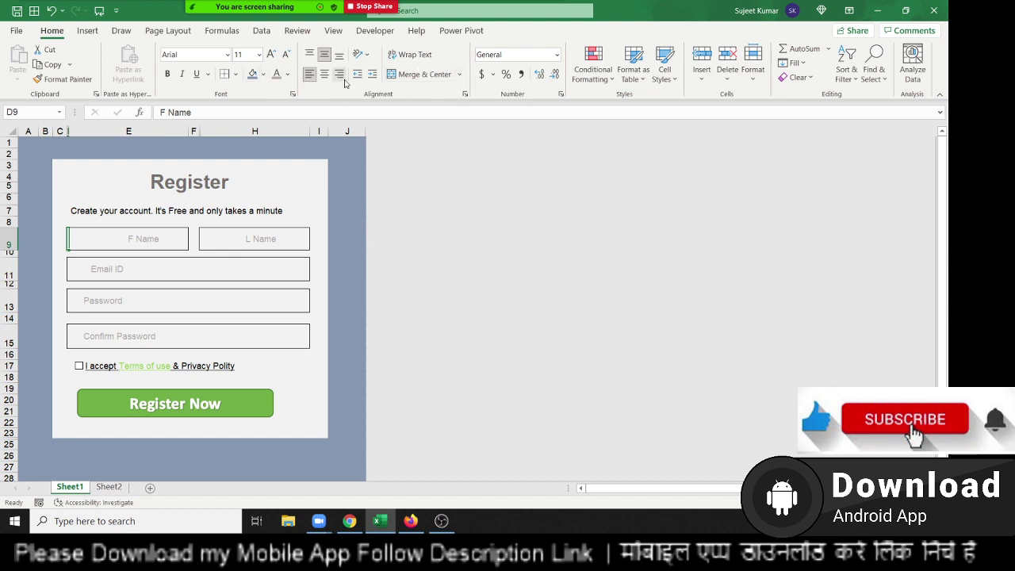
{"action": "left_click", "coordinate": [359, 74]}
{"action": "left_click", "coordinate": [359, 74]}
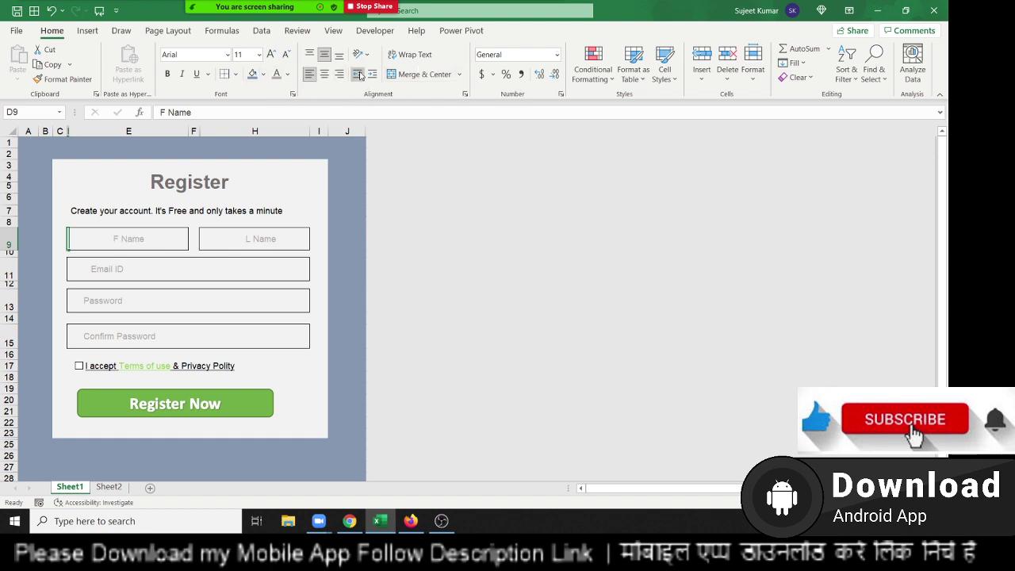
{"action": "left_click", "coordinate": [359, 73]}
{"action": "left_click", "coordinate": [358, 74]}
{"action": "left_click", "coordinate": [359, 74]}
Decrease the indent of the L Name placeholder so it sits flush left.
{"action": "left_click", "coordinate": [270, 236]}
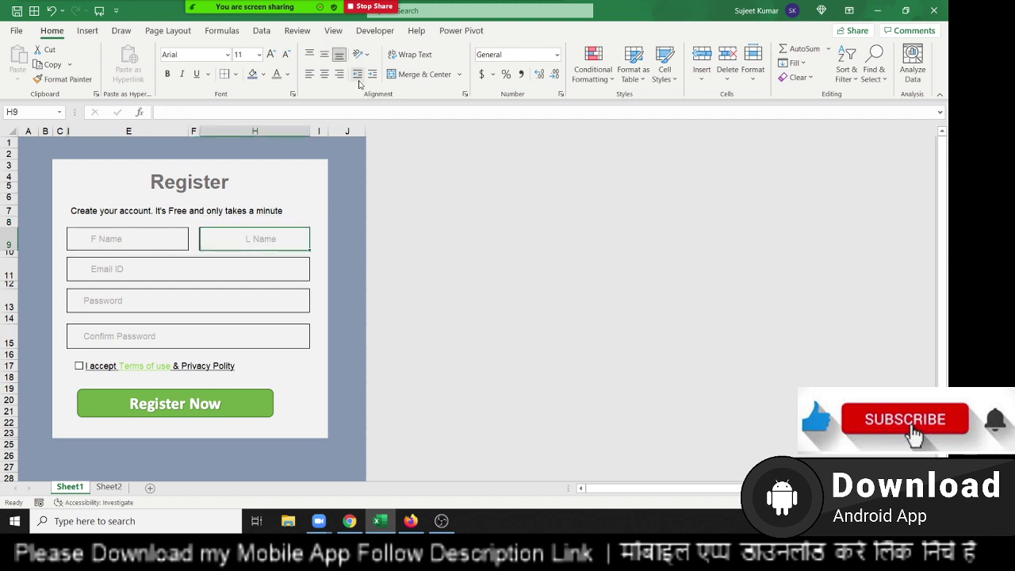
{"action": "key", "text": "Left"}
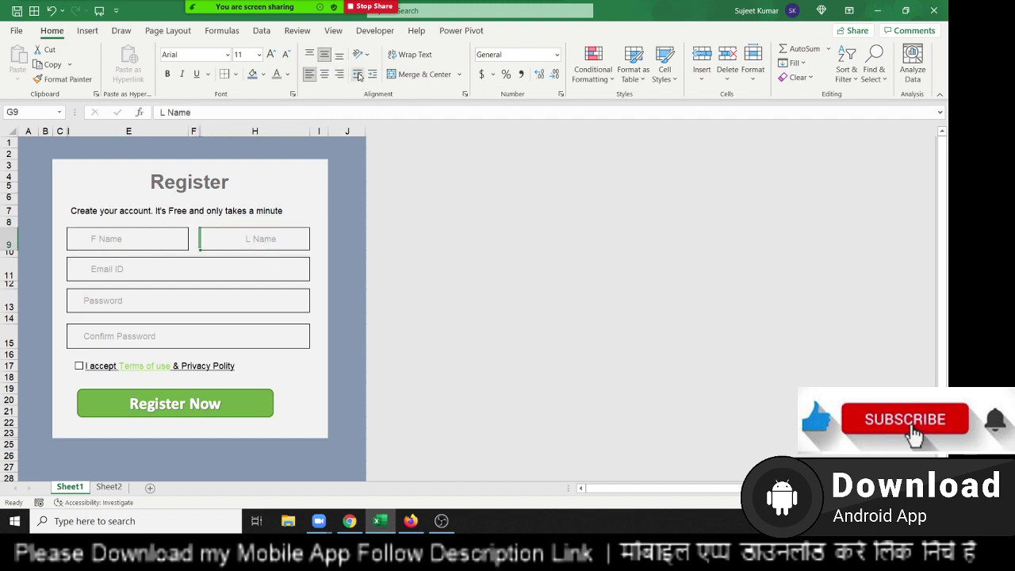
{"action": "left_click", "coordinate": [358, 73]}
{"action": "left_click", "coordinate": [358, 74]}
{"action": "left_click", "coordinate": [359, 74]}
{"action": "scroll", "coordinate": [438, 316], "scroll_direction": "down", "scroll_amount": 1}
{"action": "scroll", "coordinate": [435, 312], "scroll_direction": "up", "scroll_amount": 1}
Enter a sample first name in E9 and last name in H9, centred, with the last name bold.
{"action": "left_click", "coordinate": [103, 237]}
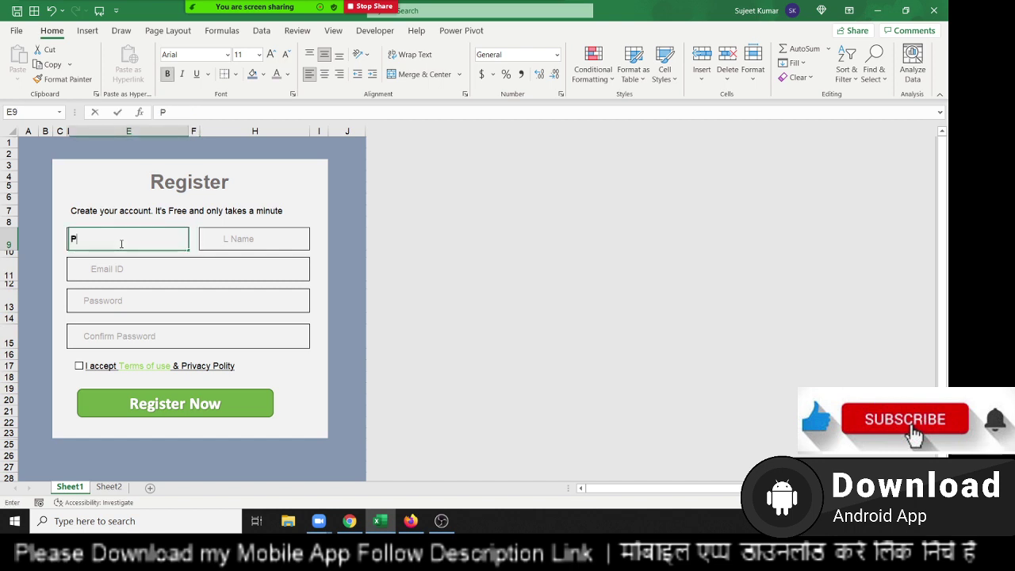
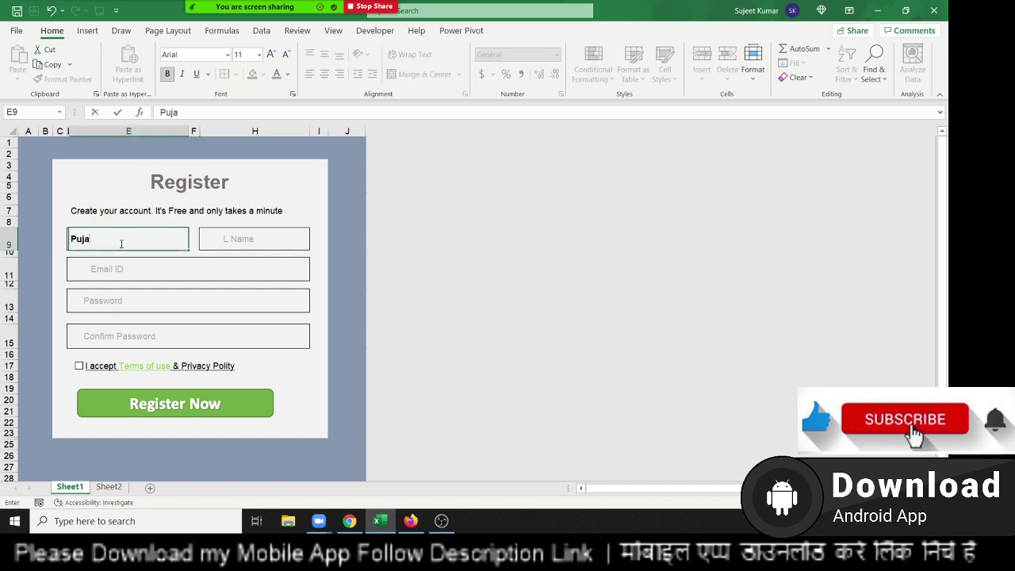
{"action": "key", "text": "ctrl+Return"}
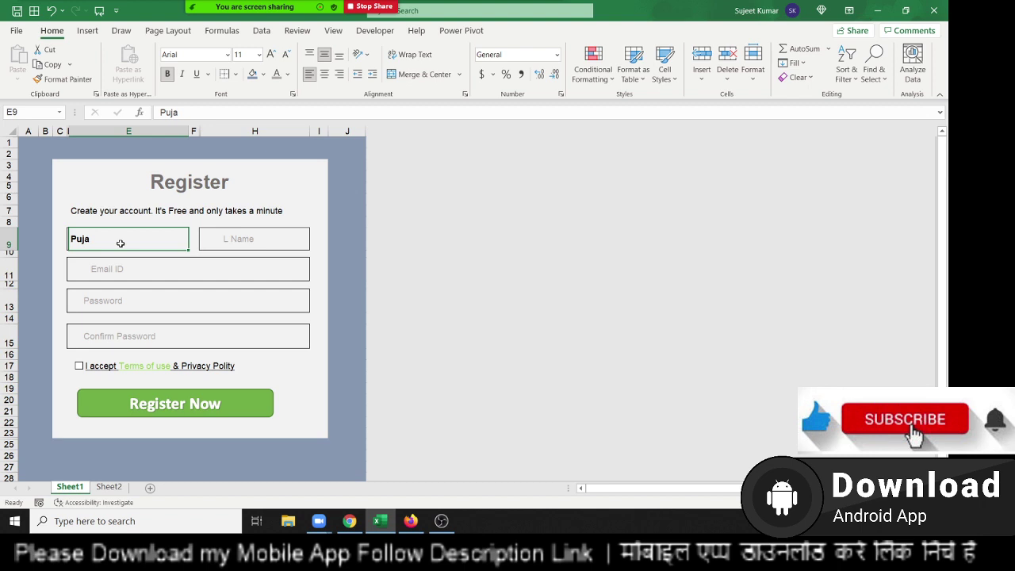
{"action": "left_click", "coordinate": [330, 74]}
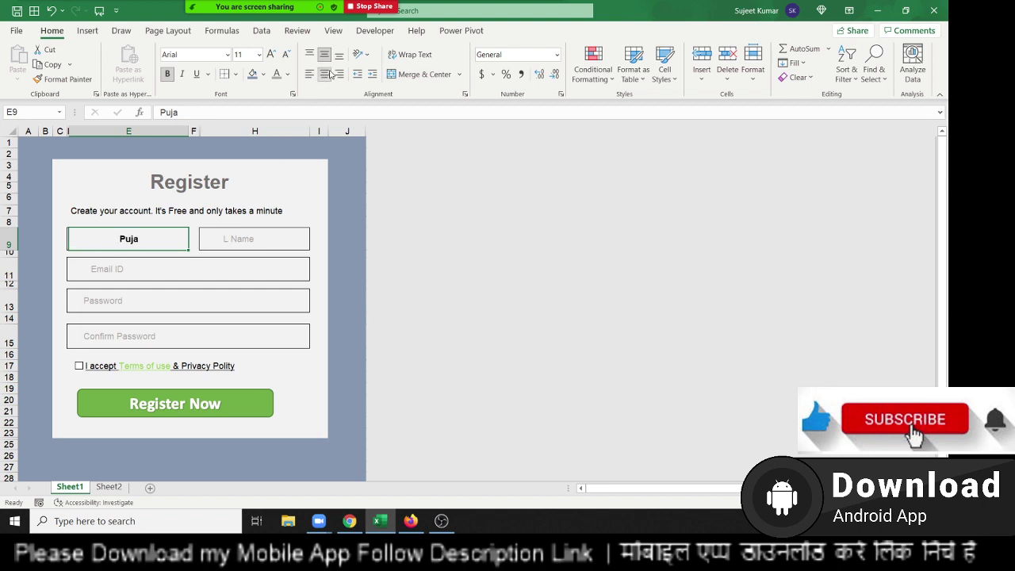
{"action": "left_click", "coordinate": [257, 230]}
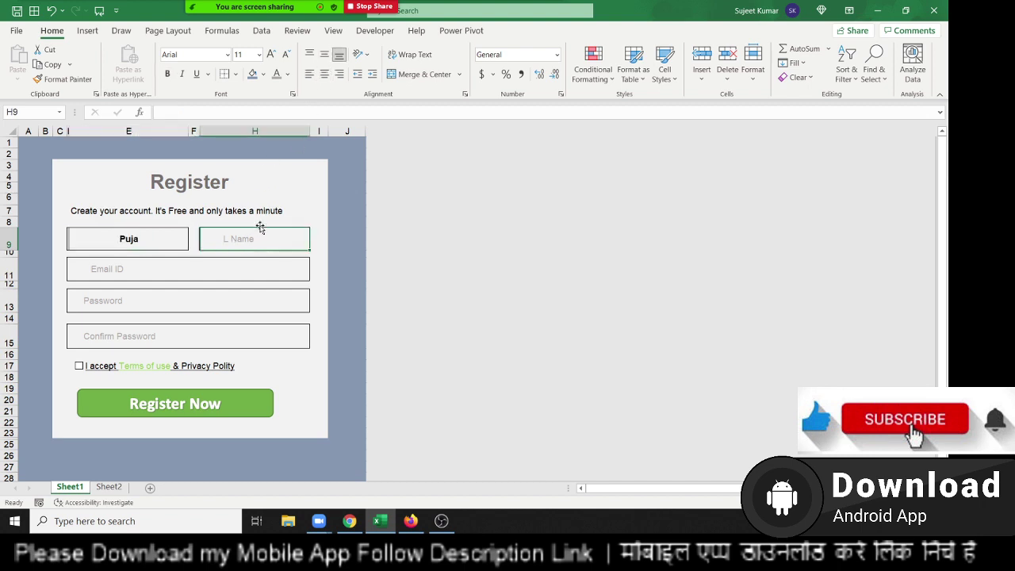
{"action": "left_click", "coordinate": [325, 75]}
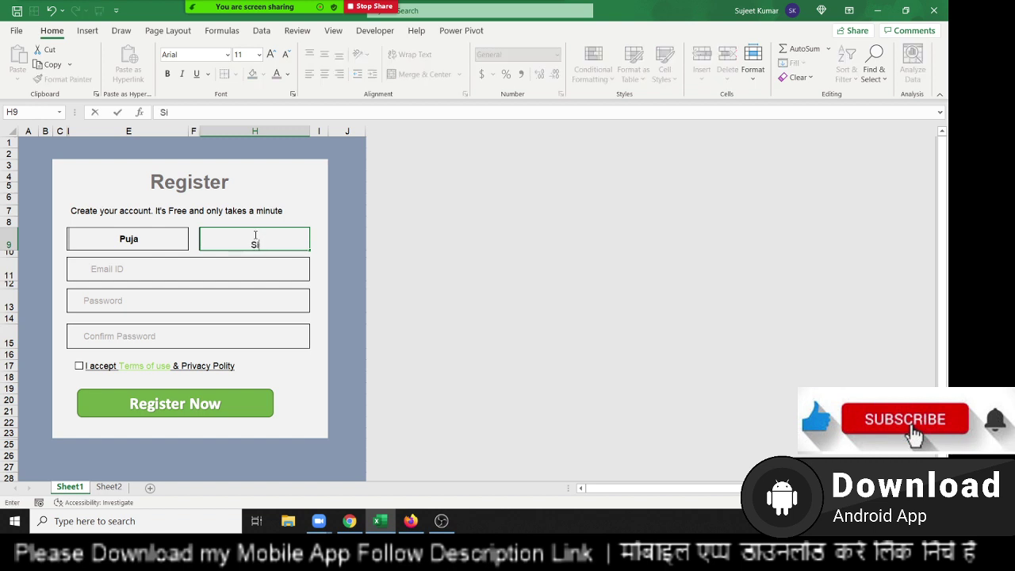
{"action": "key", "text": "ctrl+Return"}
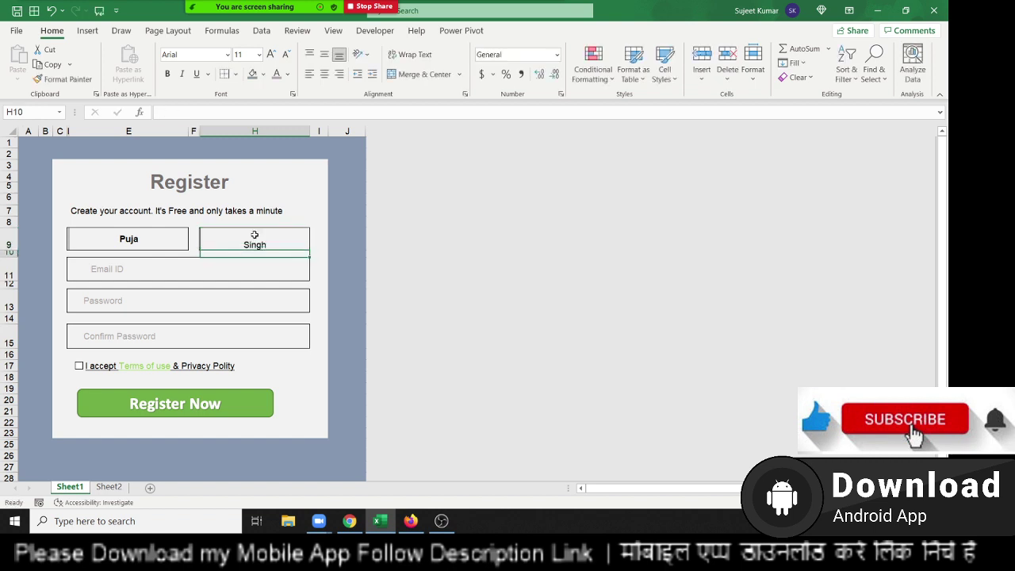
{"action": "left_click", "coordinate": [324, 54]}
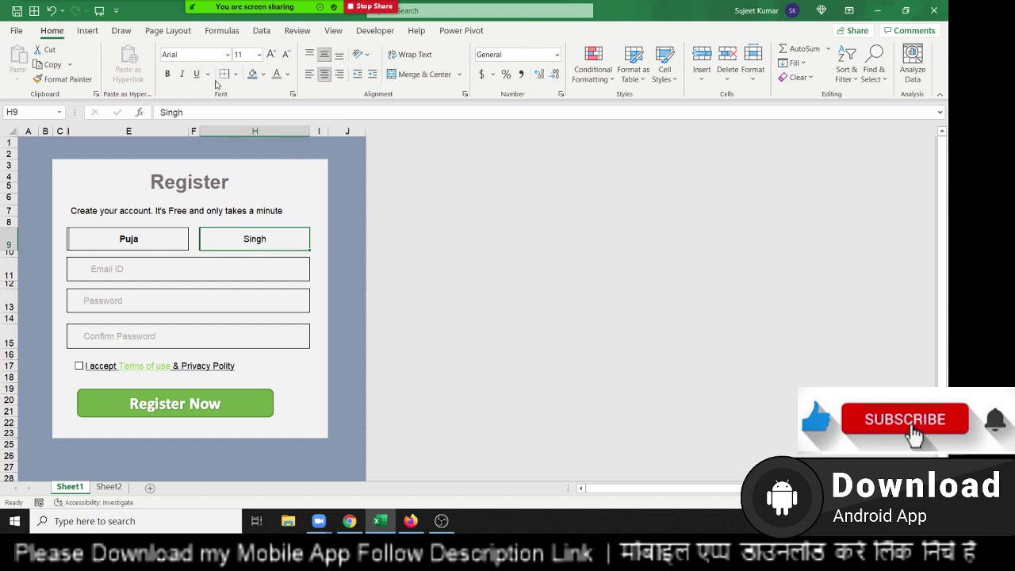
{"action": "key", "text": "ctrl+b"}
Enter a sample e-mail address in E11, centred horizontally and vertically, in bold.
{"action": "left_click", "coordinate": [221, 272]}
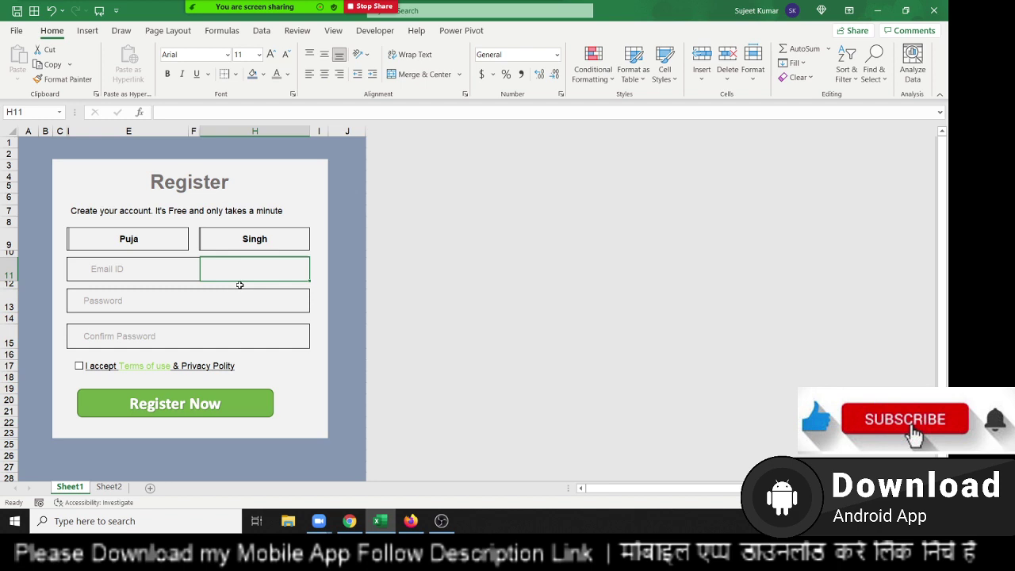
{"action": "left_click", "coordinate": [97, 273]}
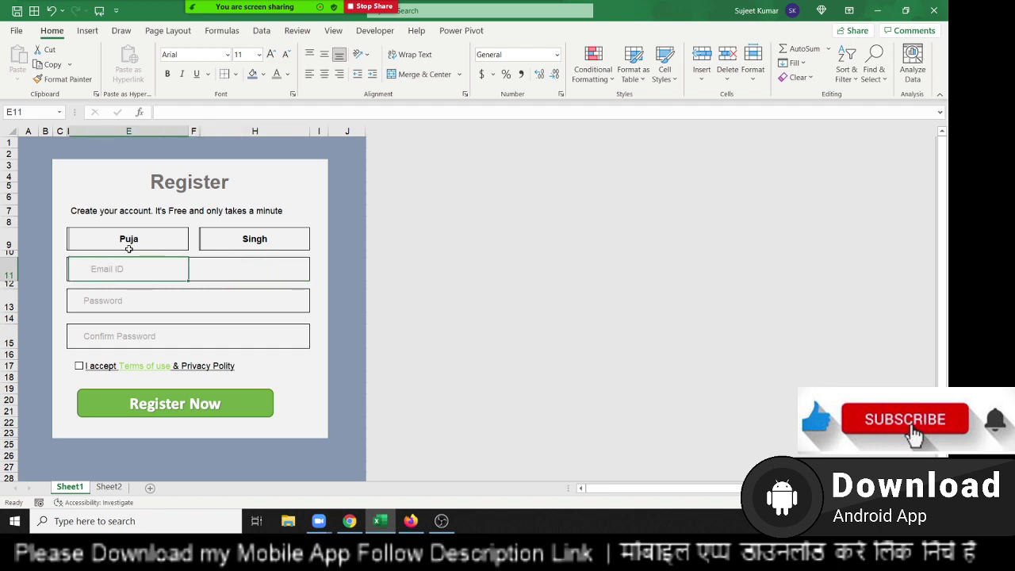
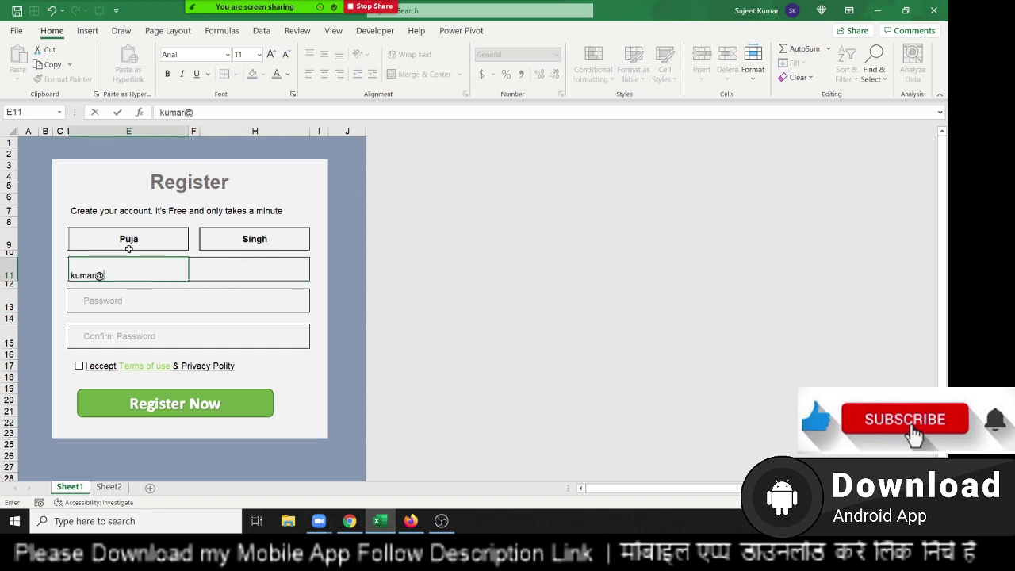
{"action": "key", "text": "Return"}
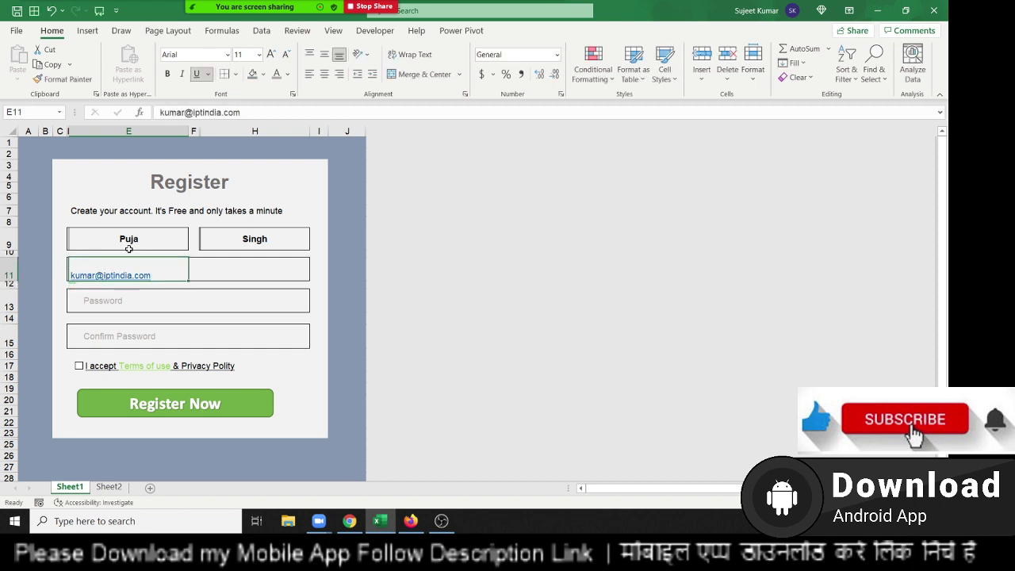
{"action": "left_click", "coordinate": [325, 74]}
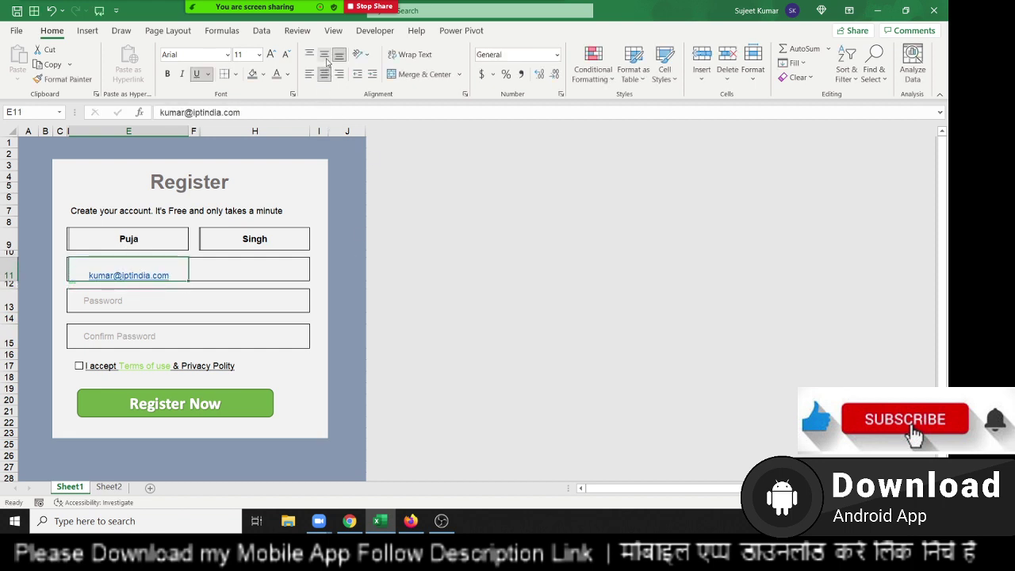
{"action": "left_click", "coordinate": [323, 57]}
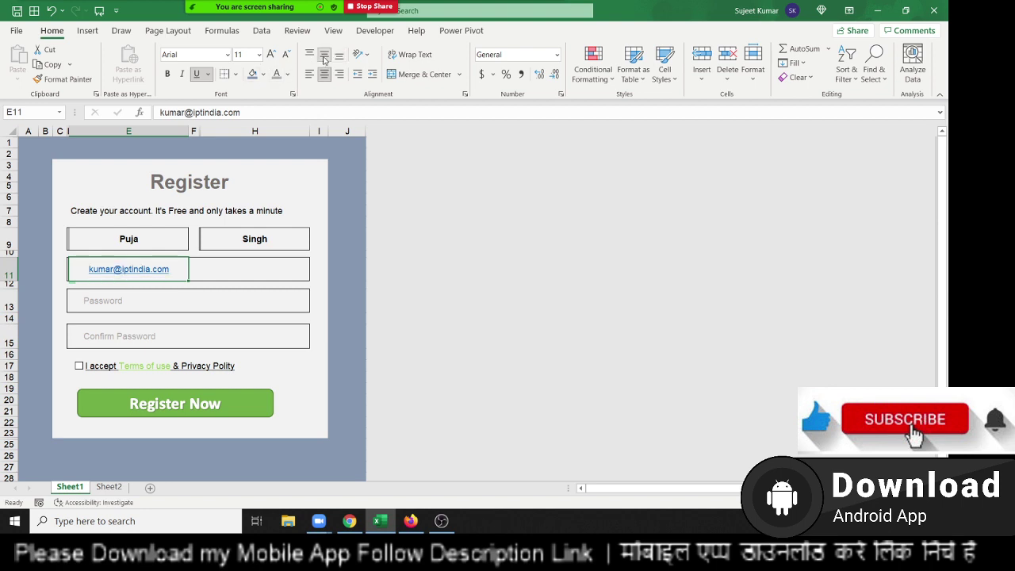
{"action": "left_click", "coordinate": [168, 74]}
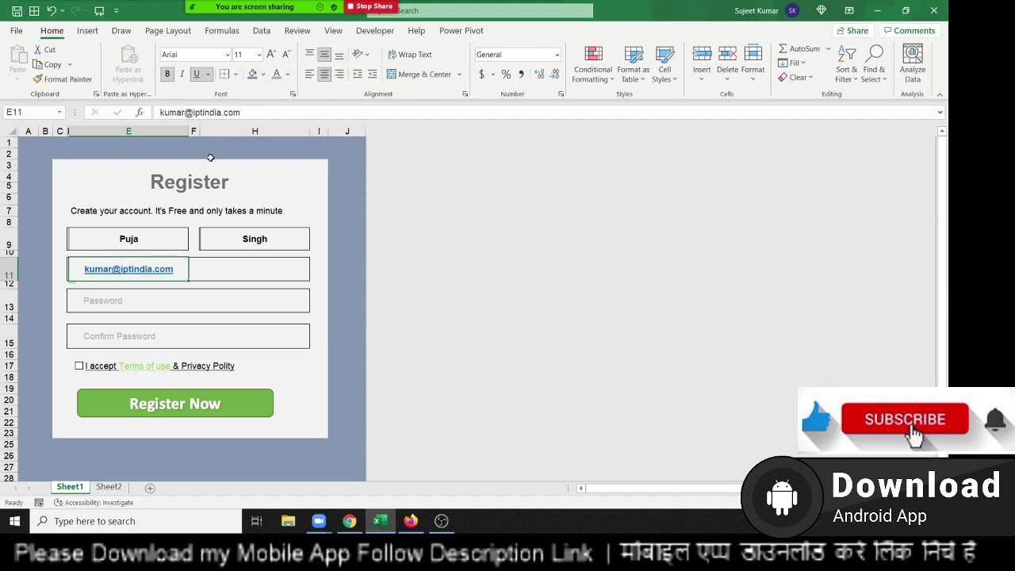
{"action": "left_click", "coordinate": [243, 284]}
{"action": "left_click", "coordinate": [97, 305]}
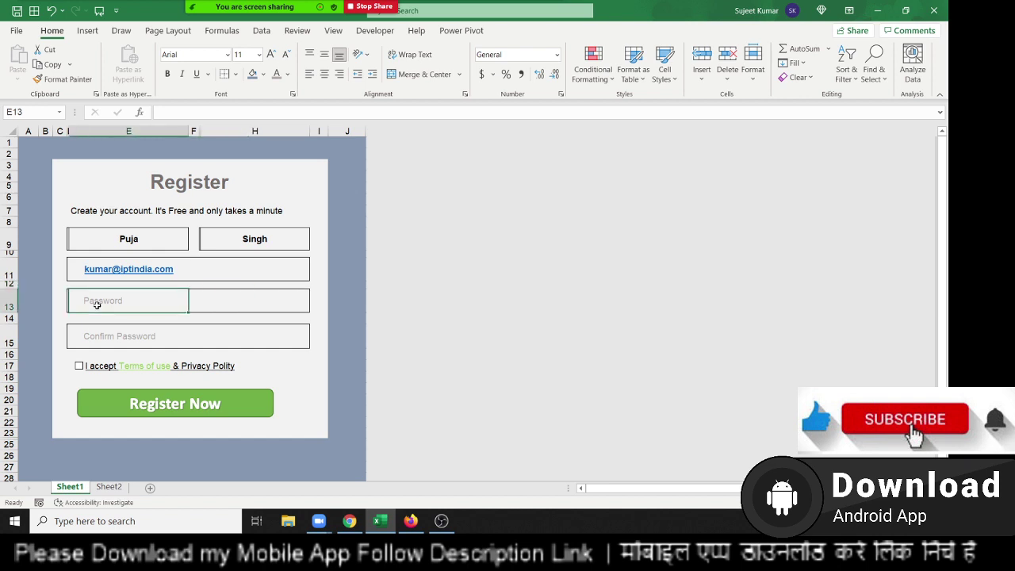
Enter a sample numeric password in E13 and mask it with a custom asterisk-fill number format.
{"action": "type", "text": "123"}
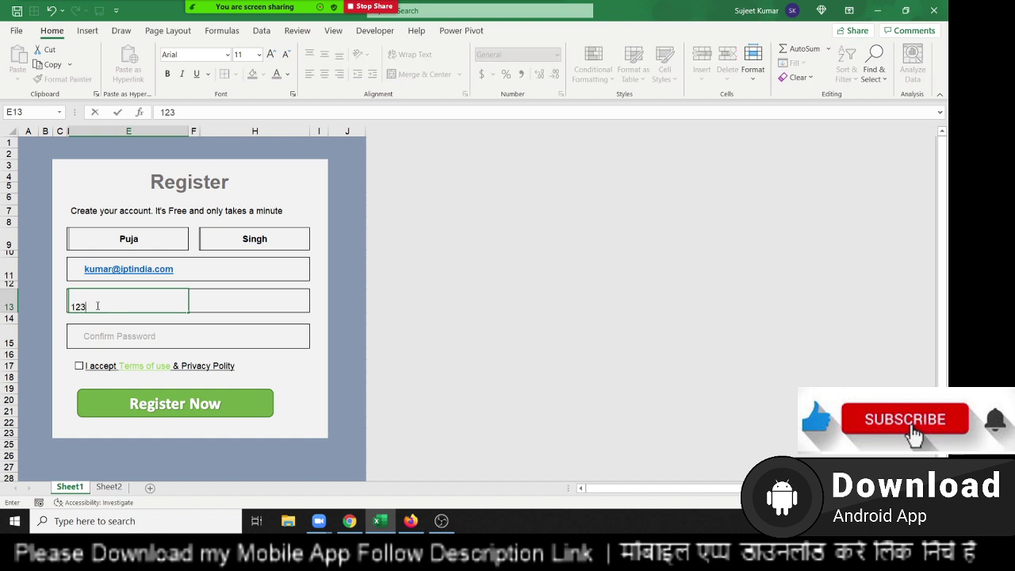
{"action": "key", "text": "Return"}
{"action": "left_click", "coordinate": [97, 306]}
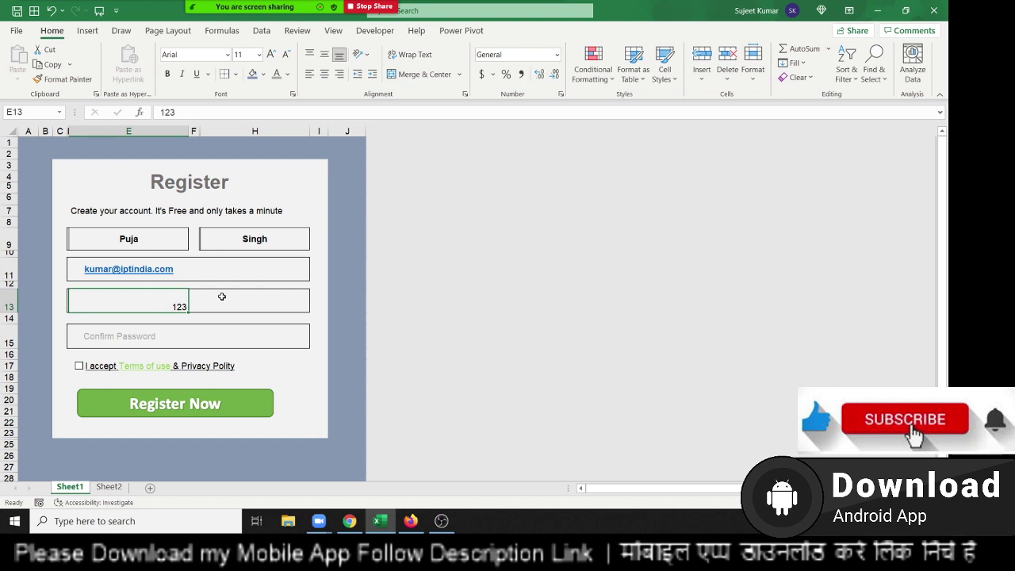
{"action": "left_click", "coordinate": [562, 98]}
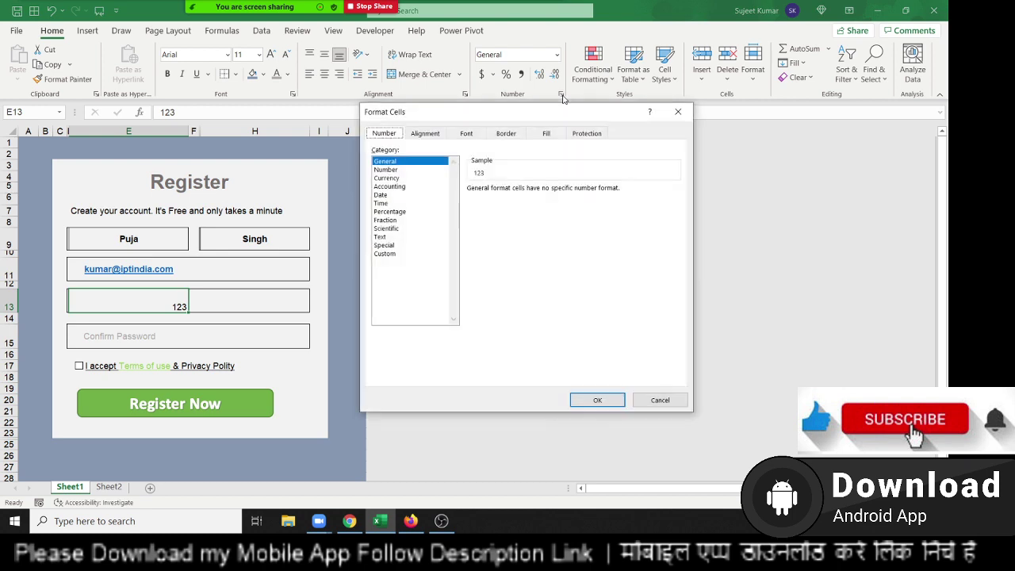
{"action": "left_click", "coordinate": [386, 254]}
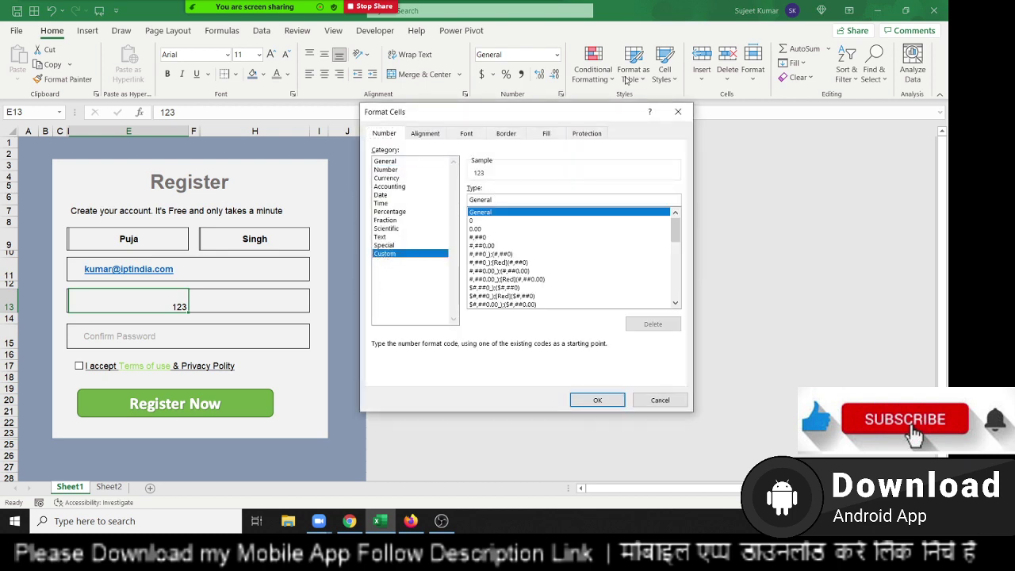
{"action": "left_click_drag", "start_coordinate": [505, 201], "coordinate": [426, 204]}
{"action": "type", "text": "\"\""}
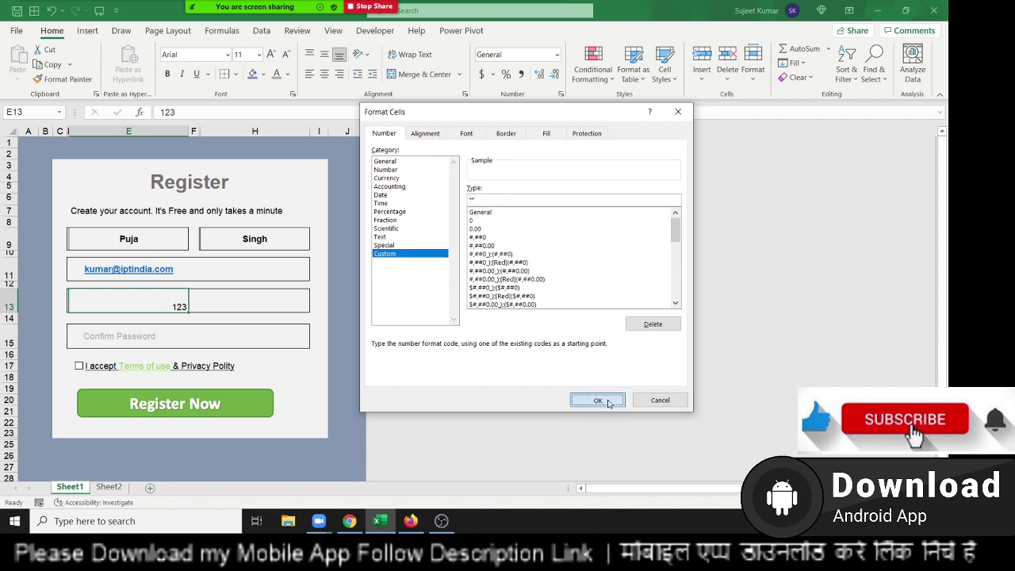
{"action": "left_click", "coordinate": [597, 401]}
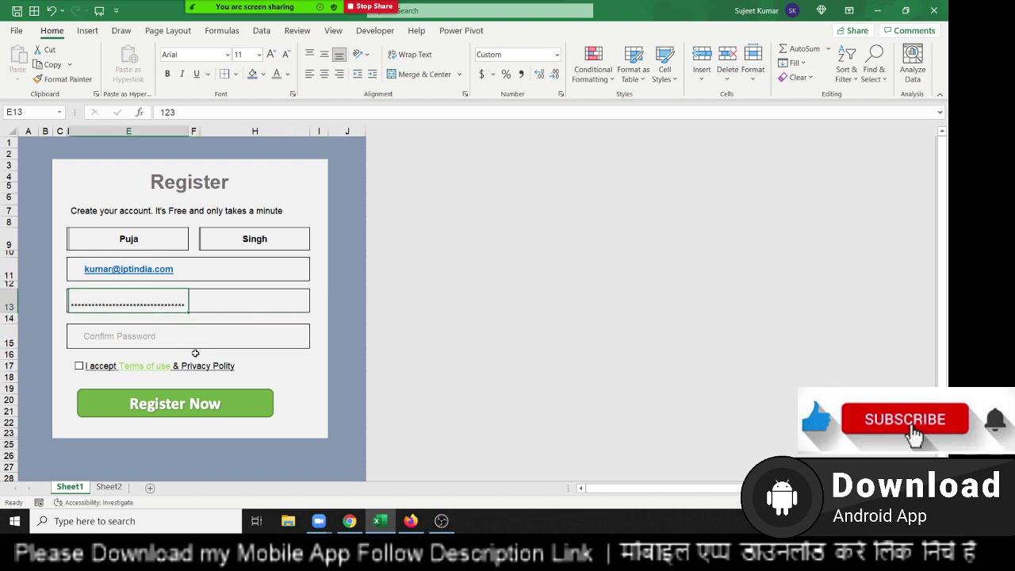
Enter a sample numeric password in the Confirm Password cell E15, shown as plain digits.
{"action": "left_click", "coordinate": [100, 339]}
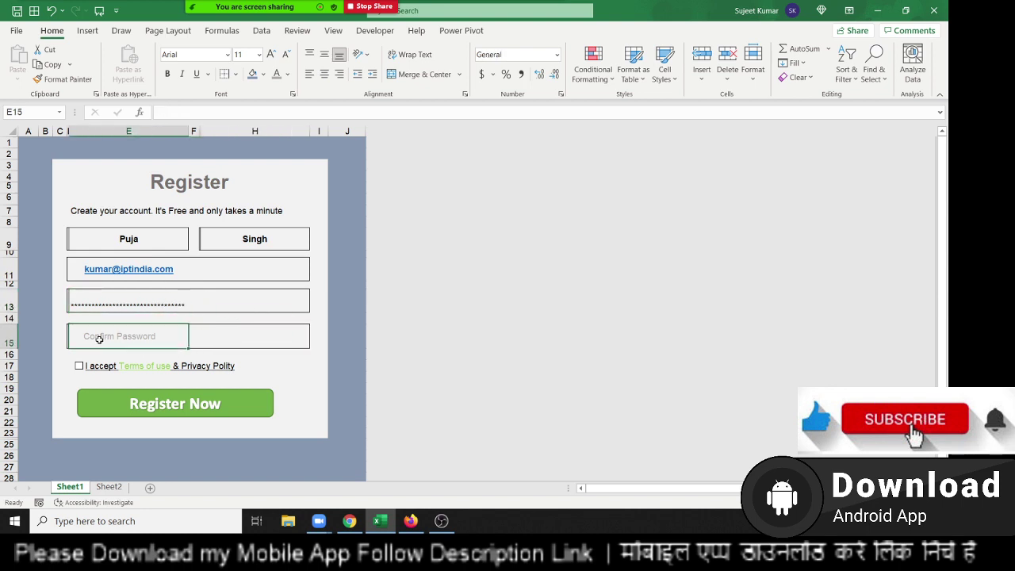
{"action": "type", "text": "858"}
{"action": "key", "text": "Return"}
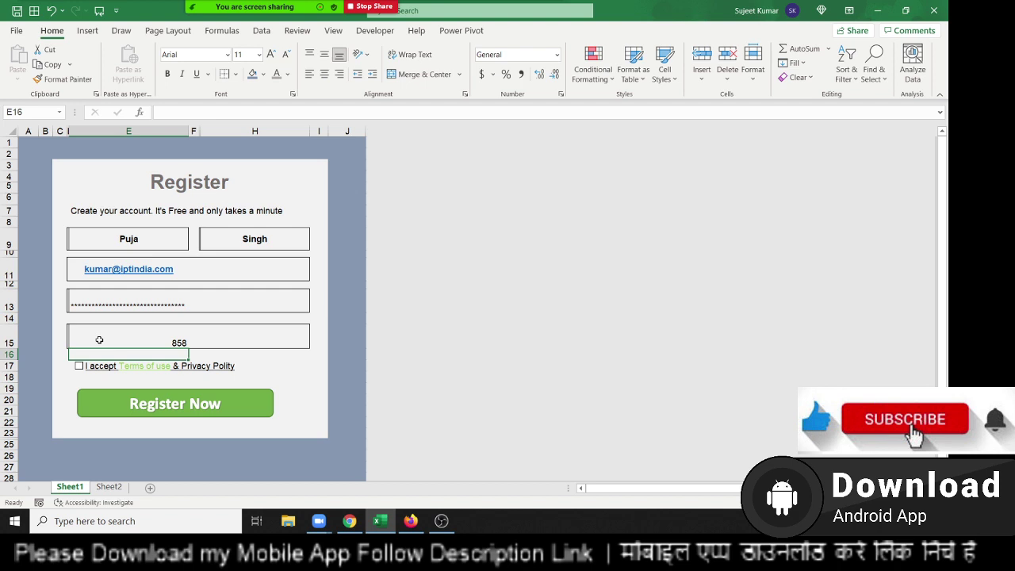
{"action": "left_click", "coordinate": [99, 340]}
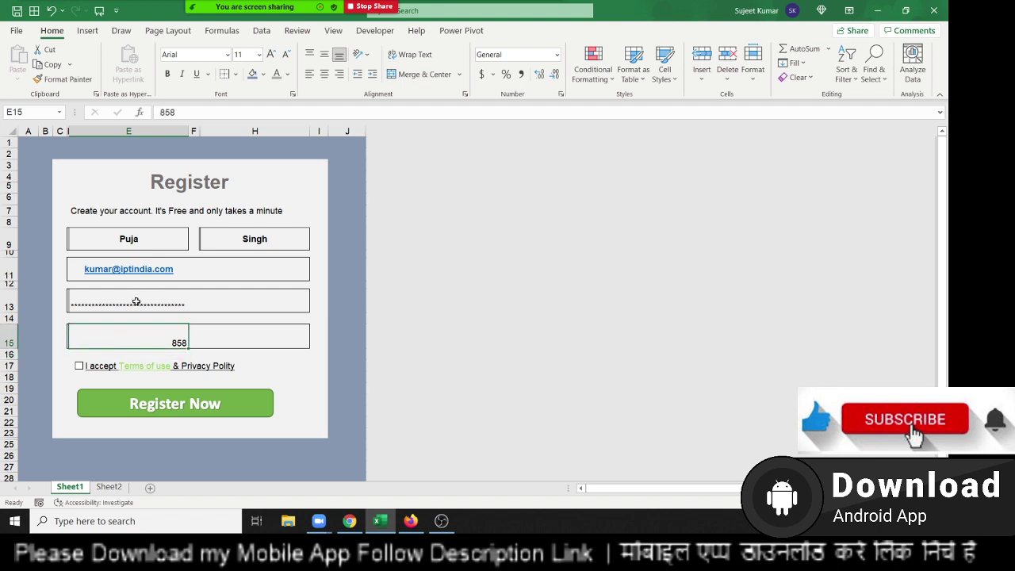
{"action": "right_click", "coordinate": [135, 343]}
{"action": "left_click", "coordinate": [90, 339]}
{"action": "left_click", "coordinate": [46, 356]}
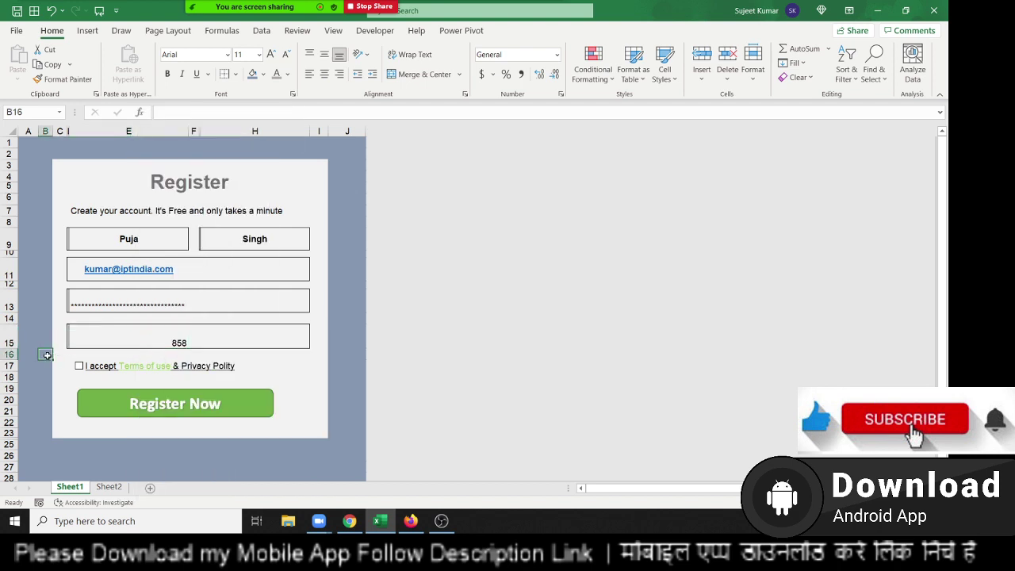
{"action": "left_click", "coordinate": [67, 299]}
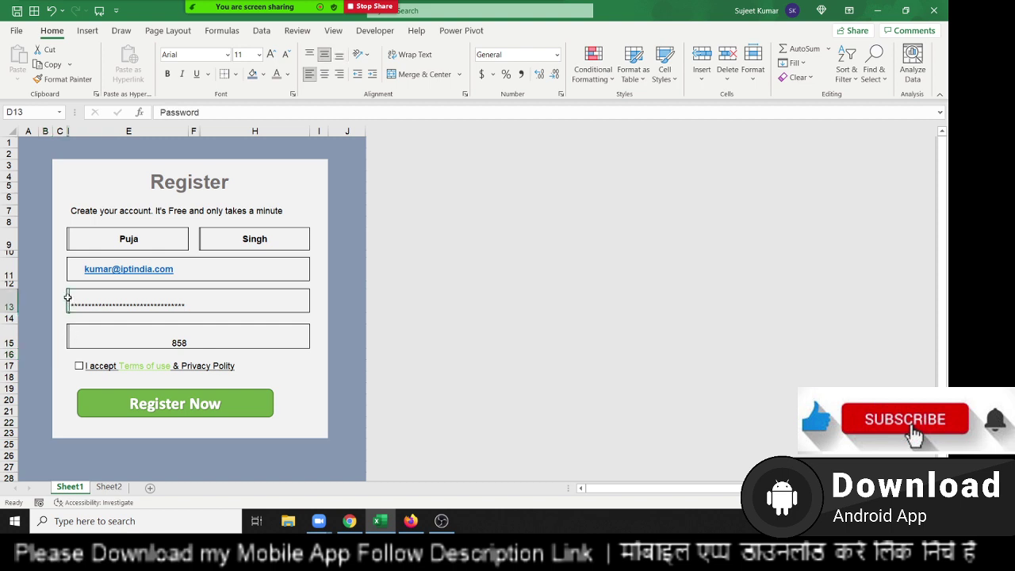
Inspect the F Name cell D9's border settings in Format Cells without changing them.
{"action": "left_click", "coordinate": [68, 239]}
{"action": "left_click", "coordinate": [68, 238]}
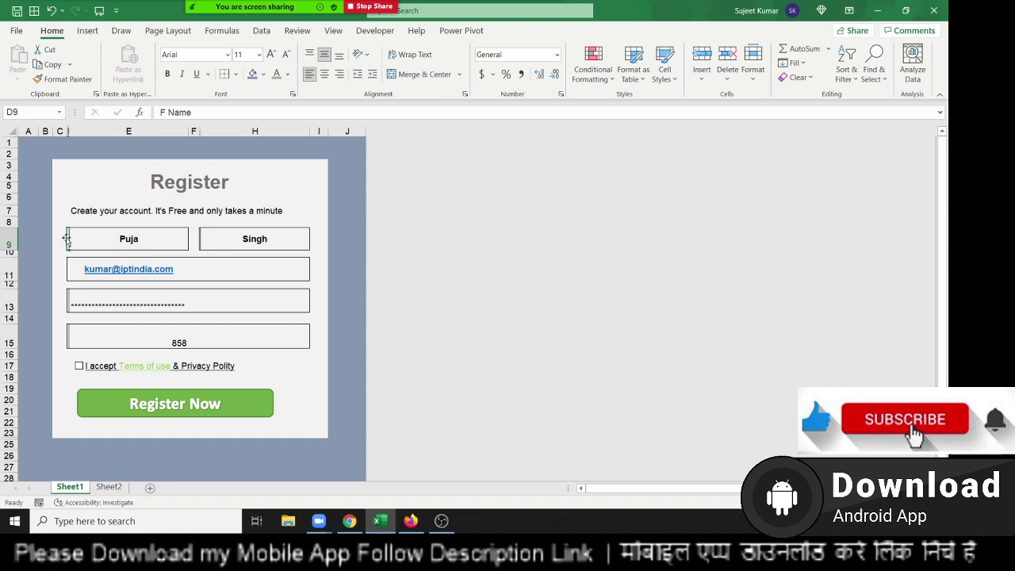
{"action": "left_click", "coordinate": [561, 94]}
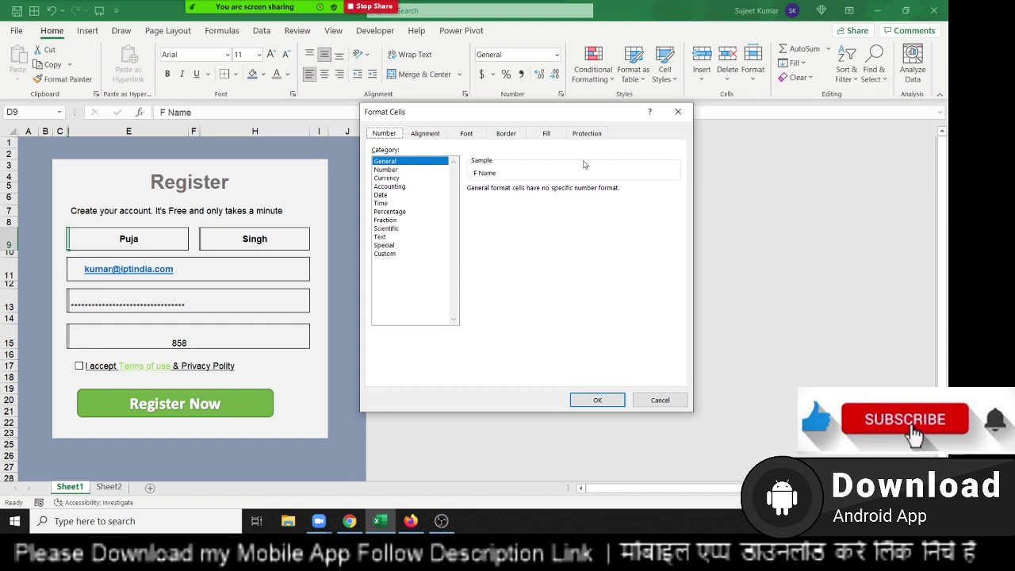
{"action": "left_click", "coordinate": [513, 136]}
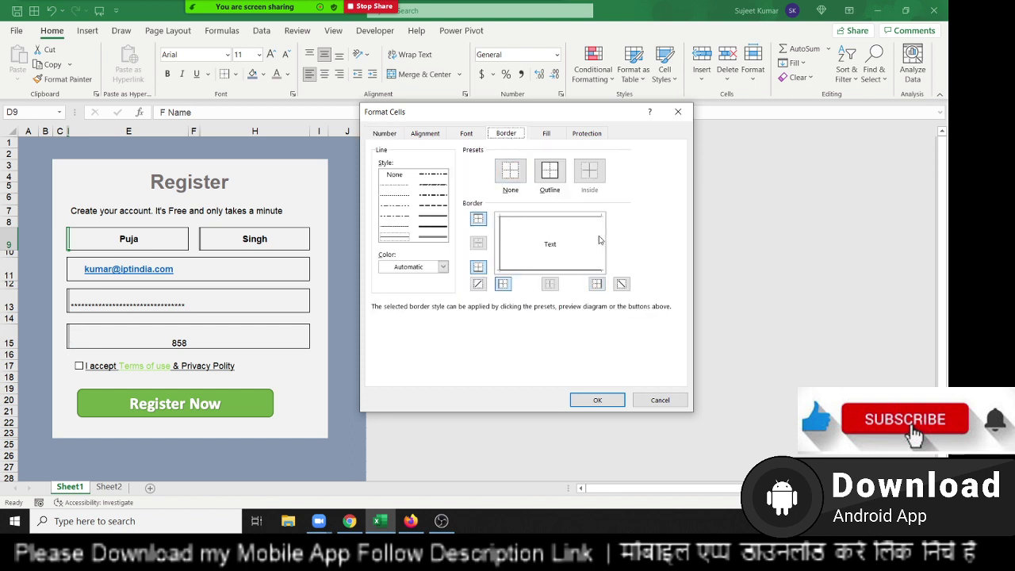
{"action": "left_click", "coordinate": [595, 397]}
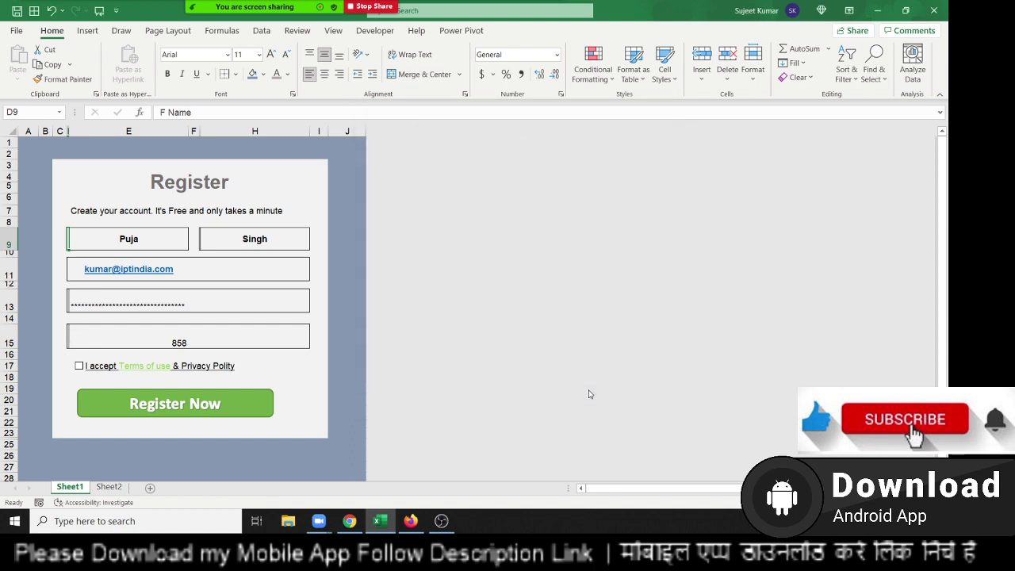
Clear the masked password entry from the Password cell E13.
{"action": "key", "text": "Down"}
{"action": "key", "text": "Down"}
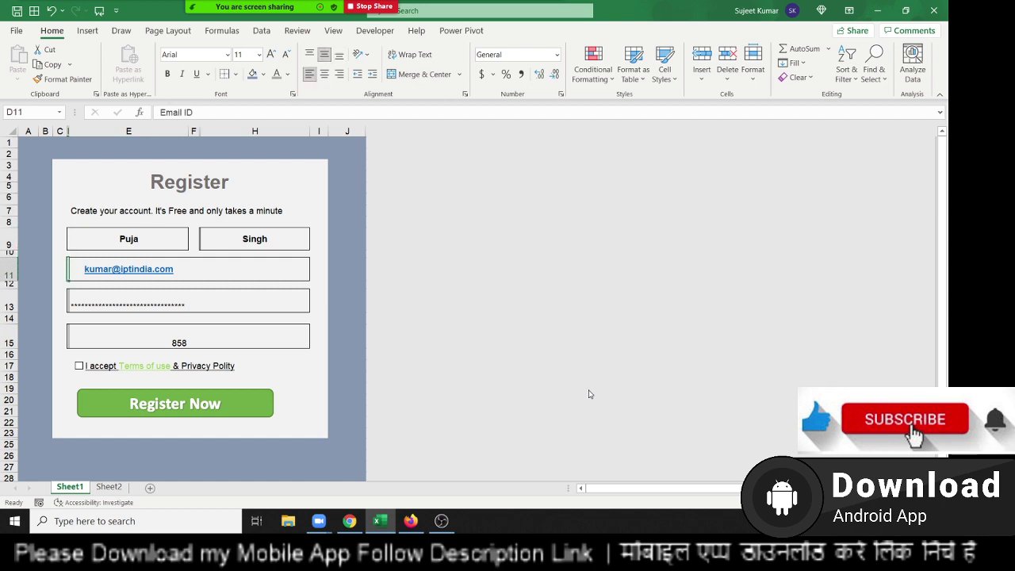
{"action": "key", "text": "Down"}
{"action": "key", "text": "Down"}
{"action": "key", "text": "Down"}
{"action": "key", "text": "Down"}
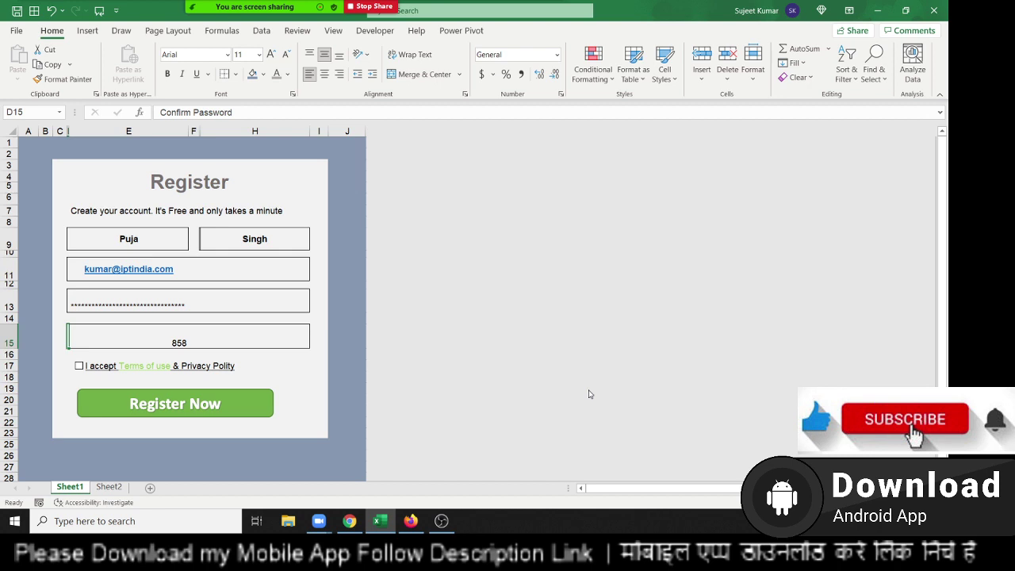
{"action": "key", "text": "Up"}
{"action": "key", "text": "Up"}
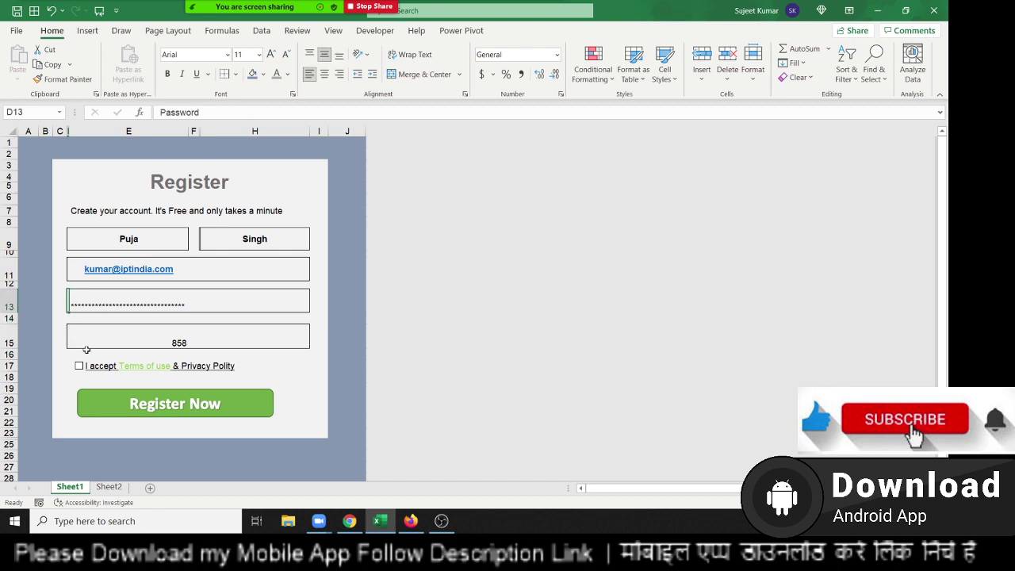
{"action": "left_click", "coordinate": [74, 304]}
{"action": "key", "text": "Delete"}
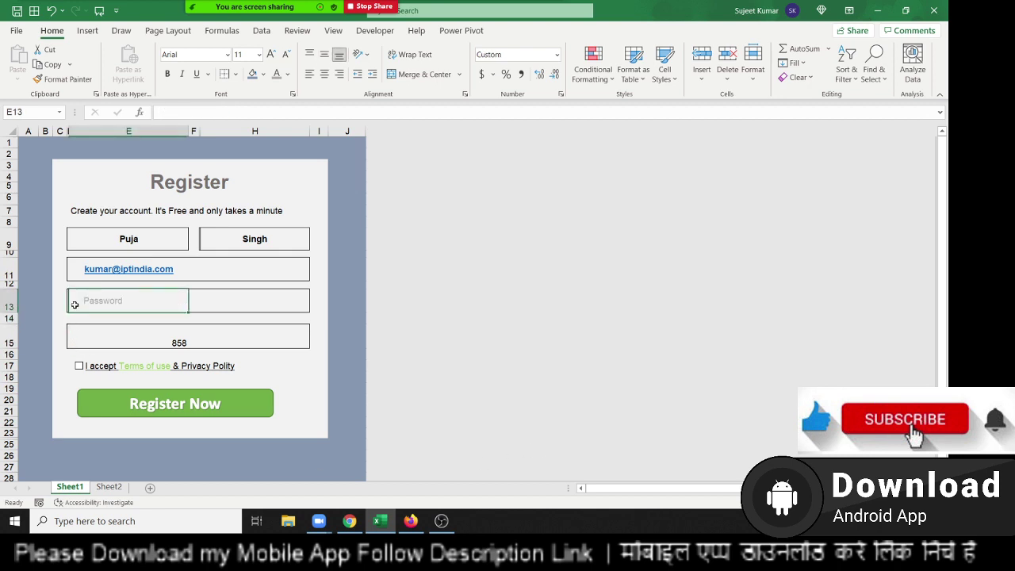
Apply a '*' custom number format to E13, test it with sample passwords, then undo them.
{"action": "left_click", "coordinate": [561, 94]}
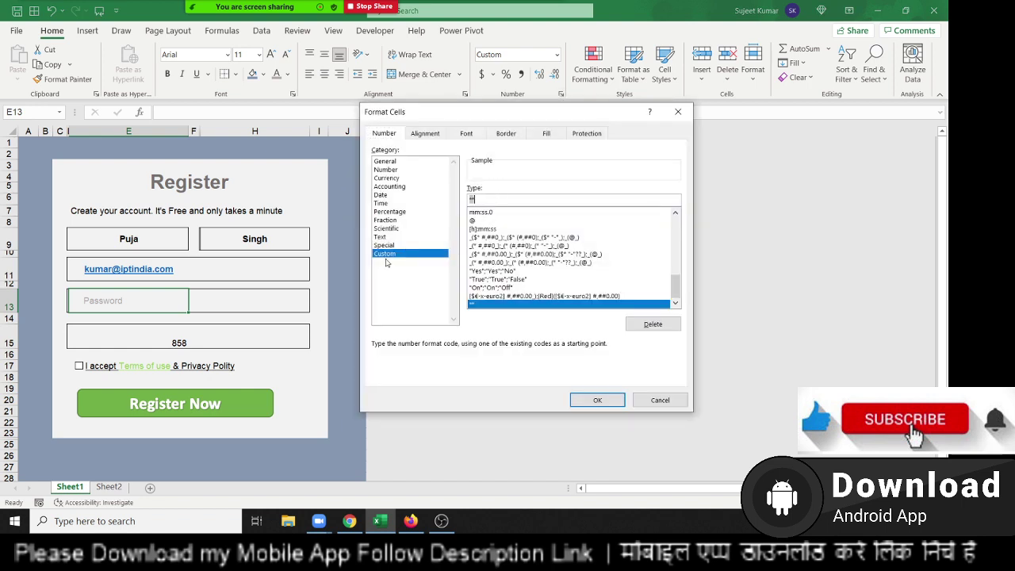
{"action": "type", "text": "*"}
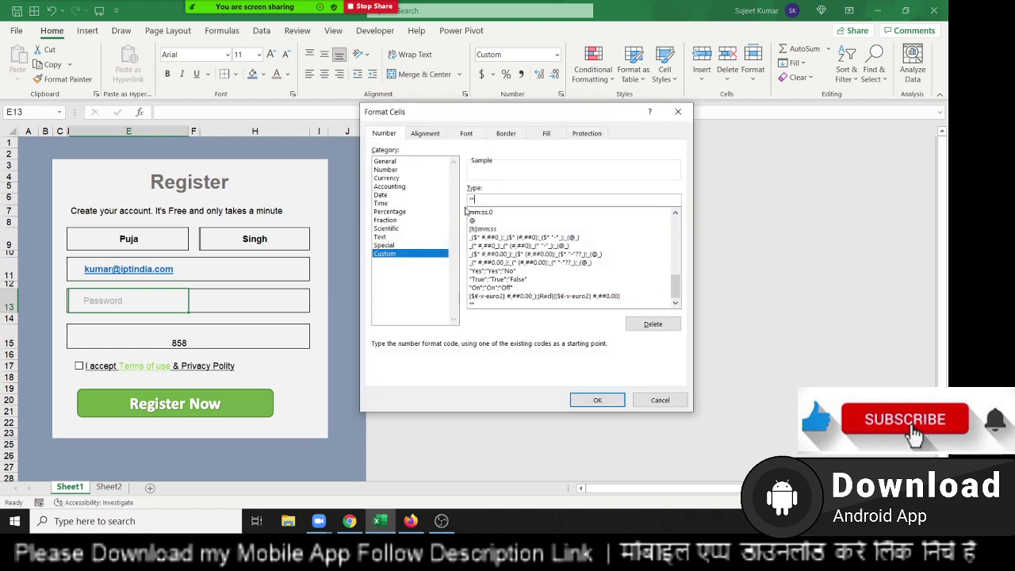
{"action": "left_click", "coordinate": [605, 405]}
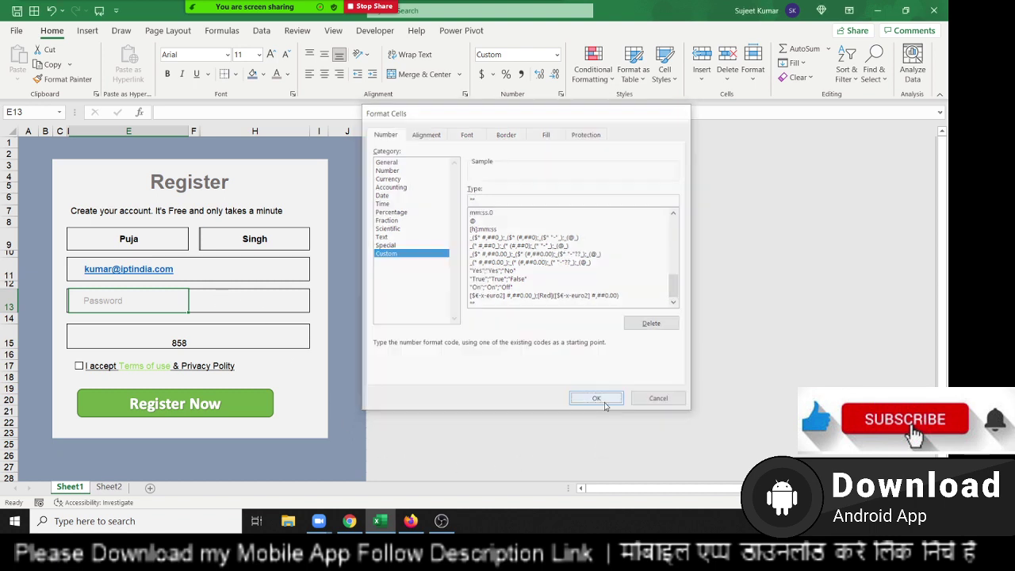
{"action": "type", "text": "ab"}
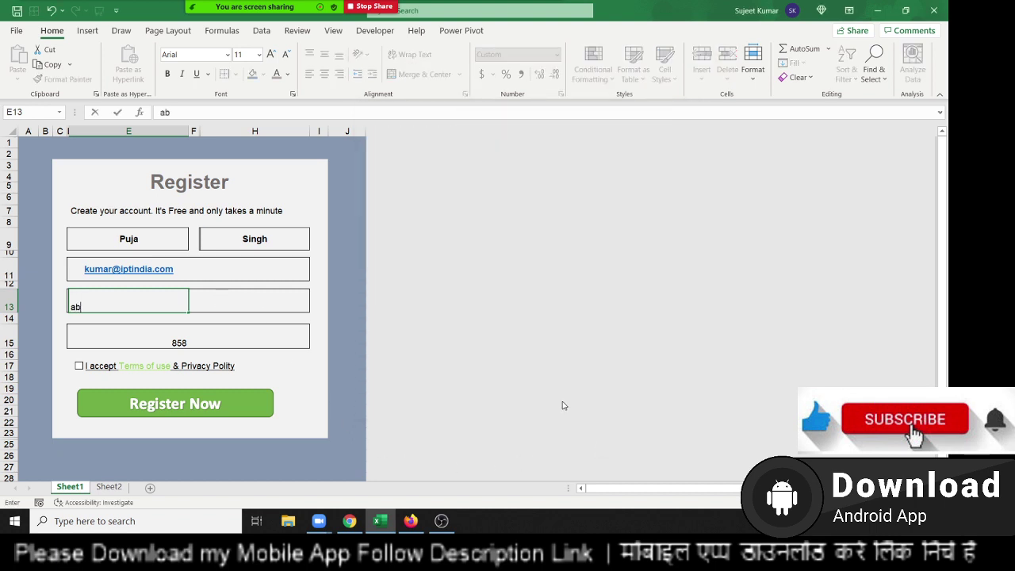
{"action": "type", "text": "c@12"}
{"action": "type", "text": "3"}
{"action": "key", "text": "Return"}
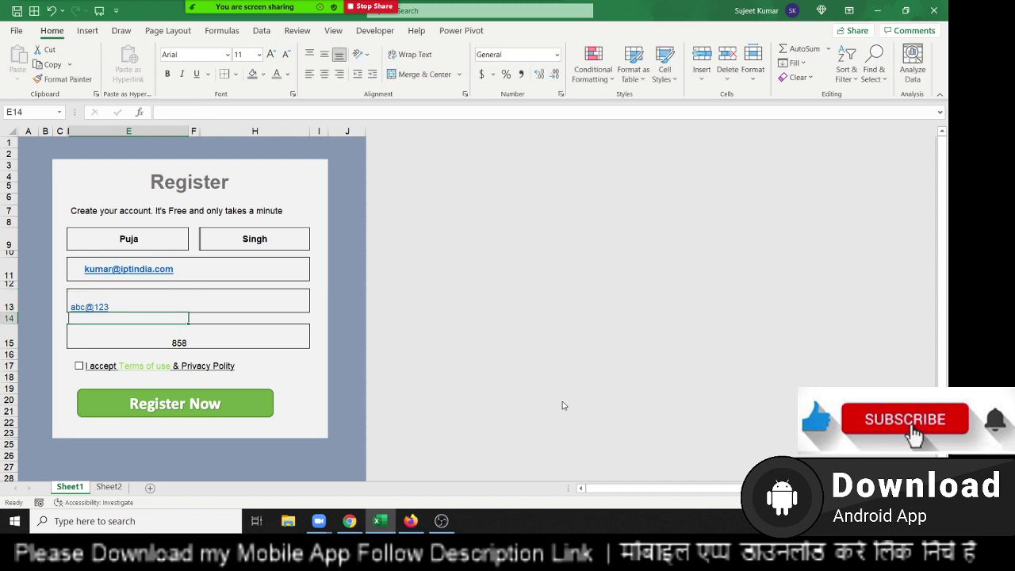
{"action": "key", "text": "Up"}
{"action": "key", "text": "ctrl+z"}
{"action": "type", "text": "12"}
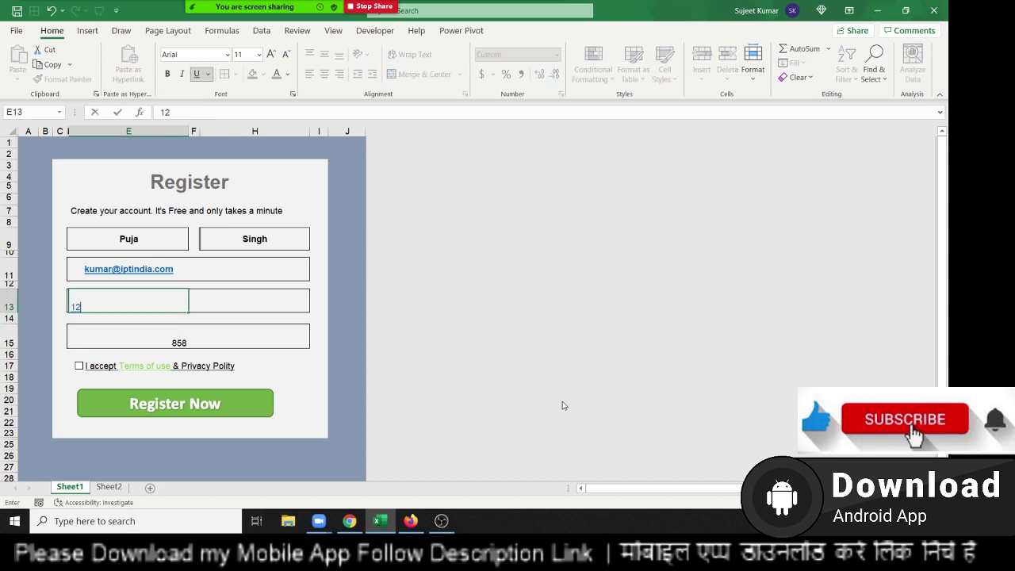
{"action": "type", "text": "3"}
{"action": "key", "text": "Return"}
{"action": "key", "text": "ctrl+z"}
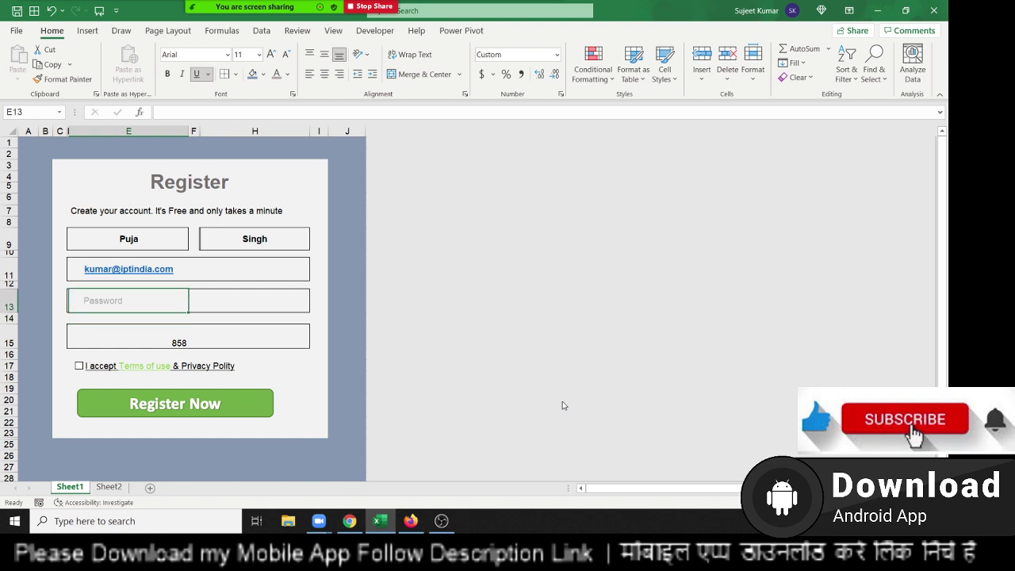
Rewrite E13's custom format code as '@*' and apply it.
{"action": "left_click", "coordinate": [561, 94]}
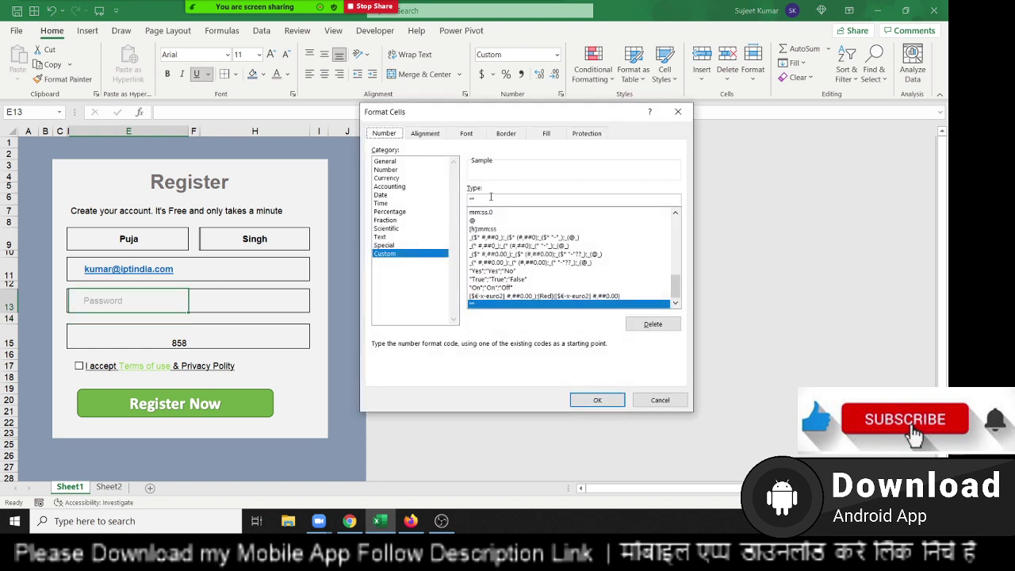
{"action": "key", "text": "BackSpace"}
{"action": "key", "text": "BackSpace"}
{"action": "type", "text": "@"}
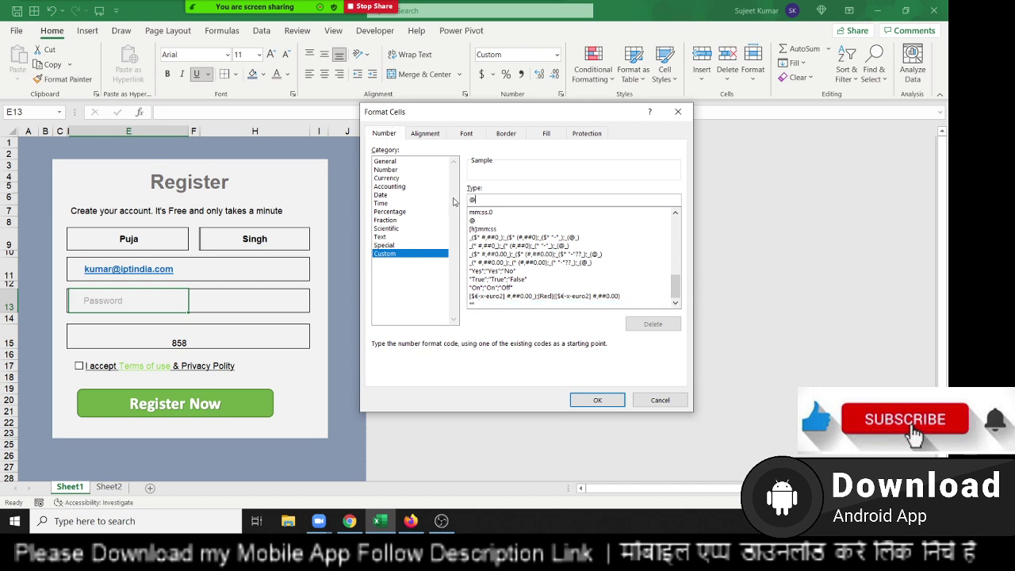
{"action": "type", "text": "*"}
{"action": "key", "text": "BackSpace"}
{"action": "key", "text": "BackSpace"}
{"action": "type", "text": "@"}
{"action": "type", "text": "*"}
{"action": "key", "text": "BackSpace"}
{"action": "key", "text": "BackSpace"}
{"action": "type", "text": "*"}
{"action": "key", "text": "Return"}
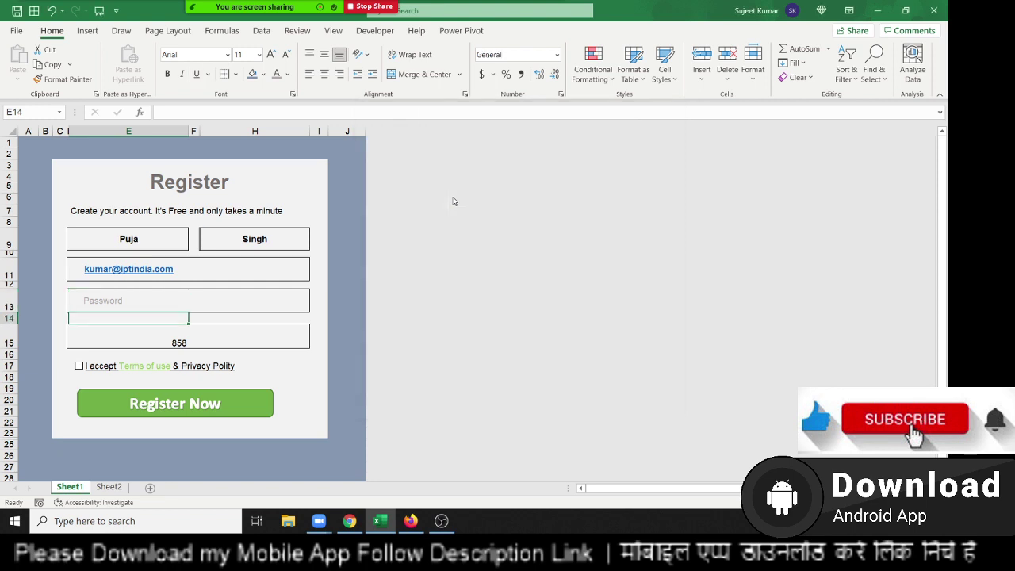
Test the Password cell, leaving a sample alphanumeric password in E13 in plain text.
{"action": "type", "text": "12"}
{"action": "key", "text": "Return"}
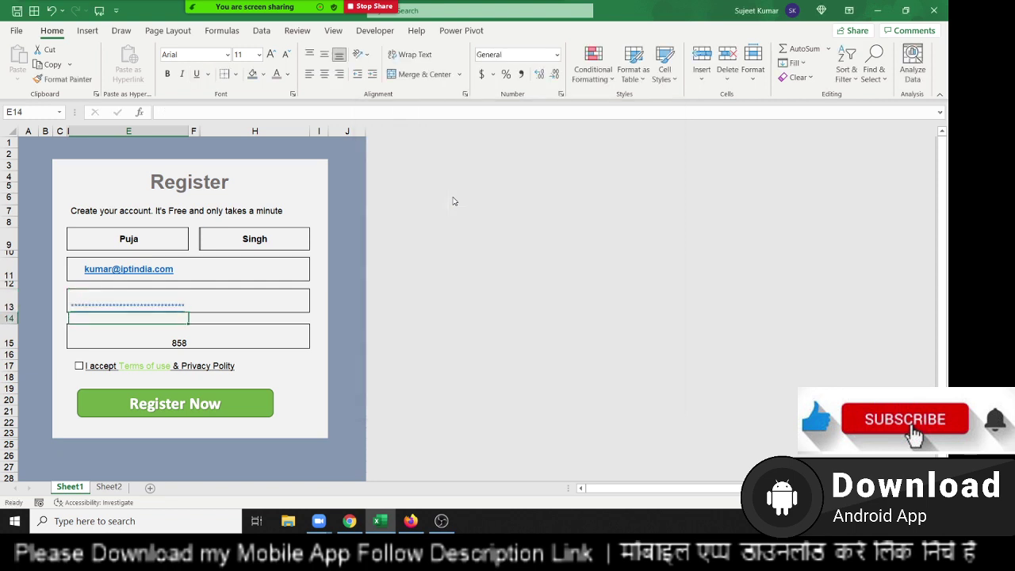
{"action": "key", "text": "Up"}
{"action": "key", "text": "Delete"}
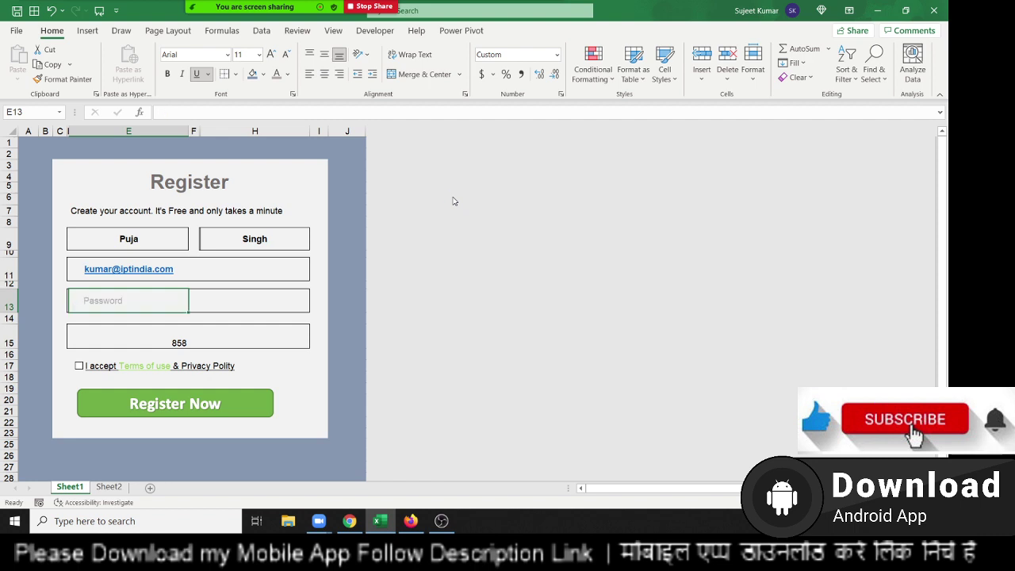
{"action": "type", "text": "suj"}
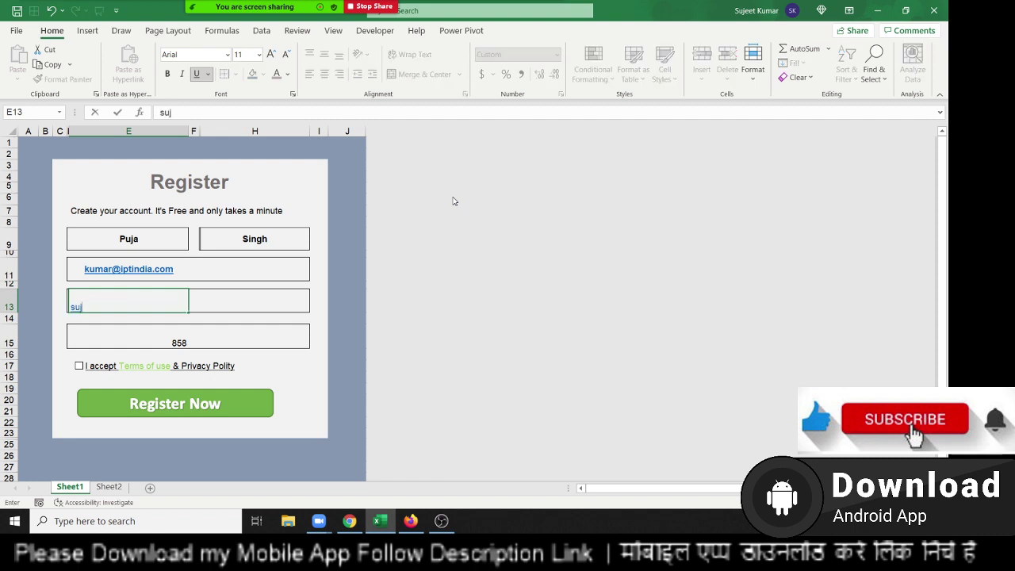
{"action": "type", "text": "12"}
{"action": "key", "text": "Return"}
{"action": "key", "text": "Up"}
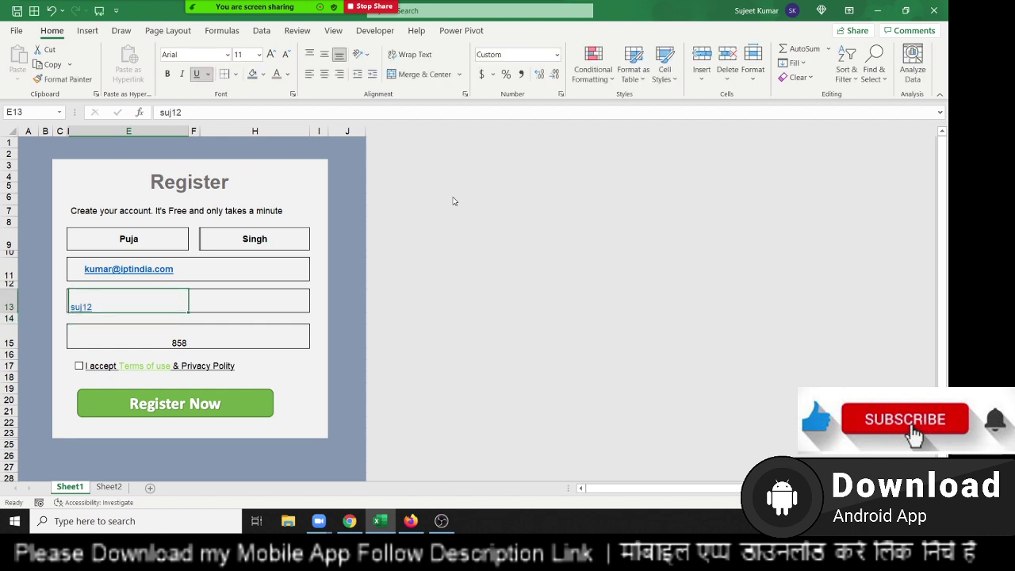
Replace E13's custom format code with '*' and close the format settings.
{"action": "left_click", "coordinate": [561, 93]}
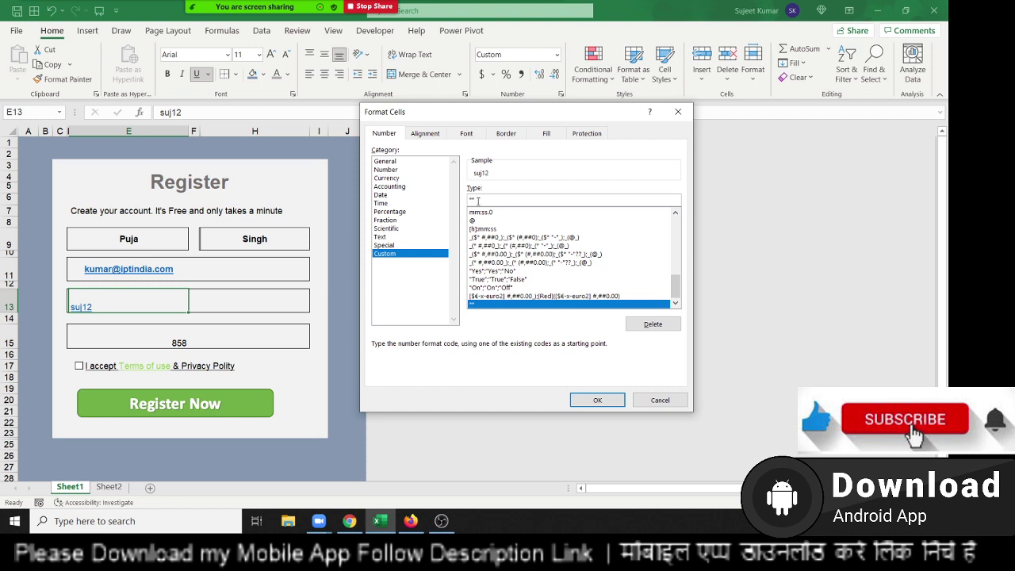
{"action": "left_click_drag", "start_coordinate": [479, 200], "coordinate": [469, 200]}
{"action": "type", "text": "*"}
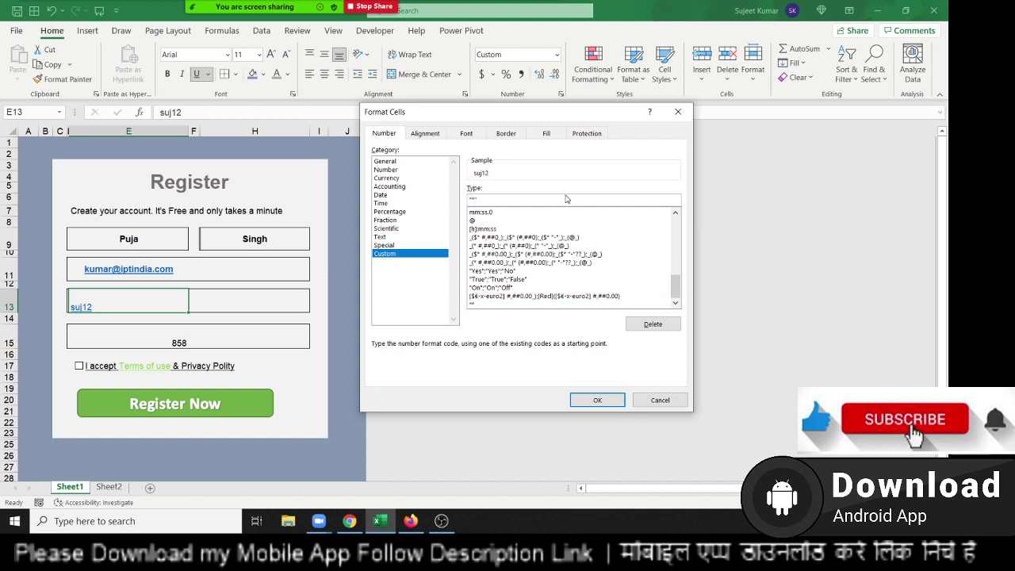
{"action": "key", "text": "Return"}
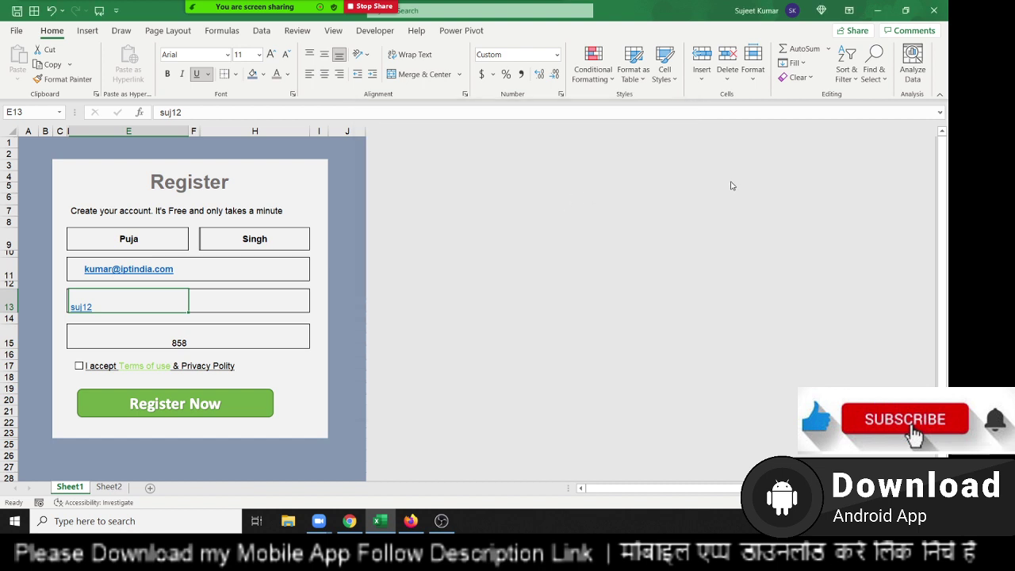
Set E13's custom format code to '@', then revise it to a quoted-asterisk code.
{"action": "left_click", "coordinate": [564, 93]}
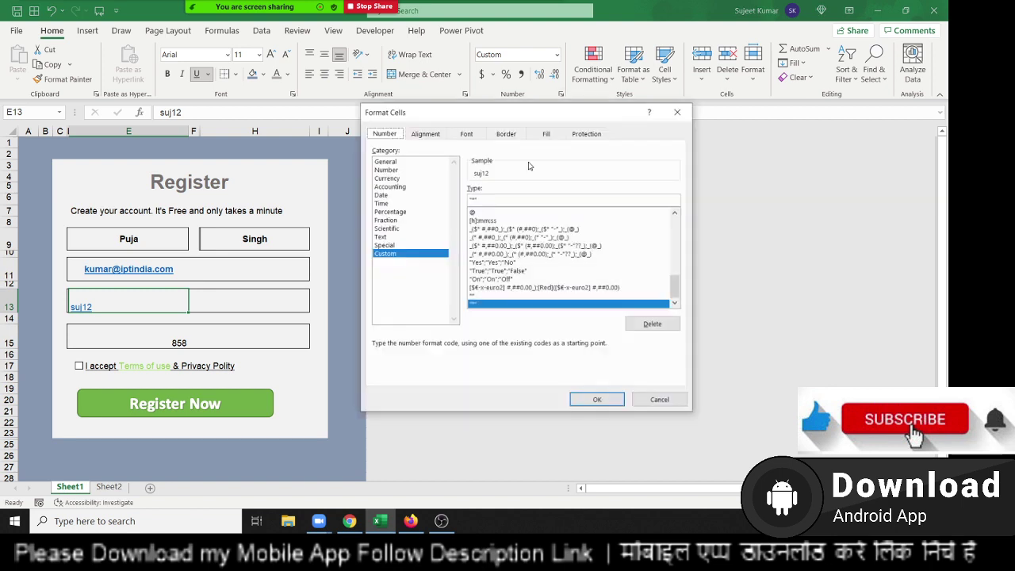
{"action": "type", "text": "@"}
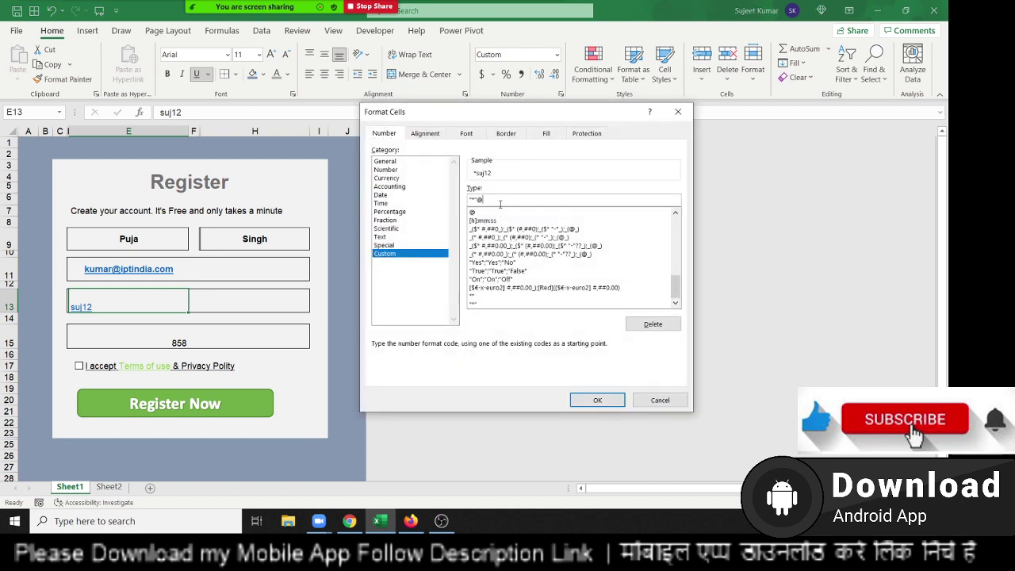
{"action": "key", "text": "Return"}
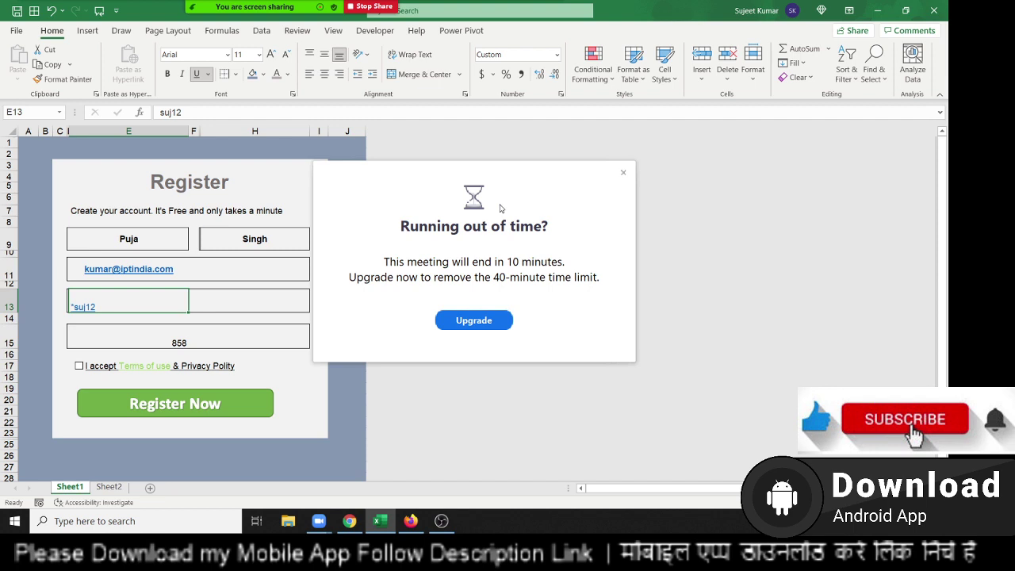
{"action": "left_click", "coordinate": [624, 173]}
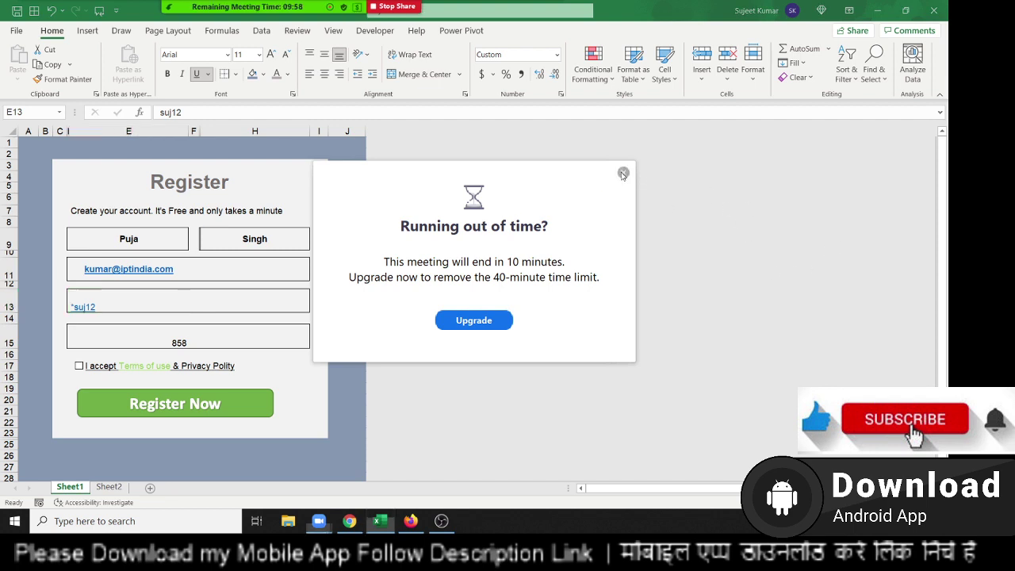
{"action": "left_click", "coordinate": [560, 95]}
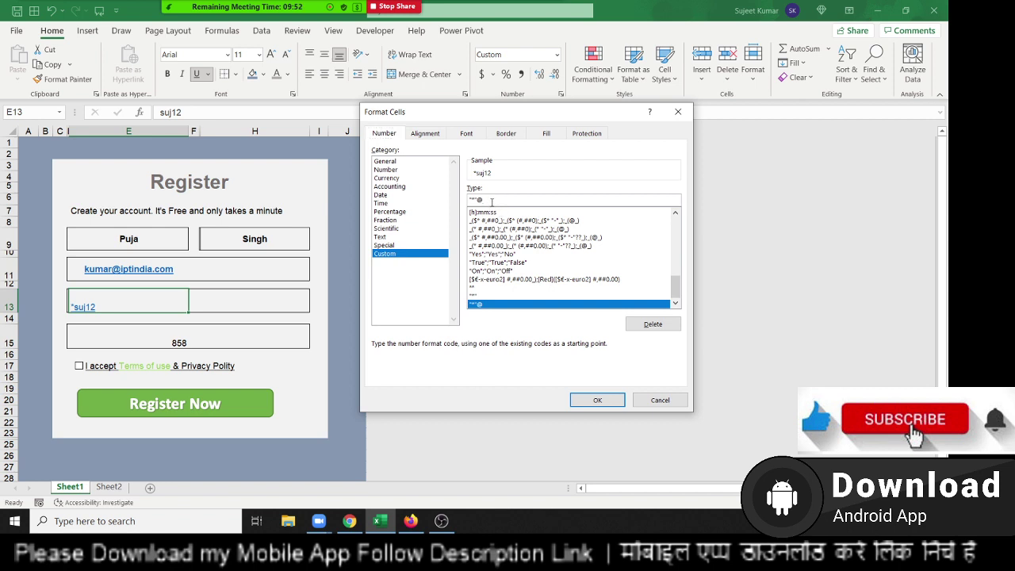
{"action": "key", "text": "BackSpace"}
{"action": "key", "text": "BackSpace"}
{"action": "key", "text": "BackSpace"}
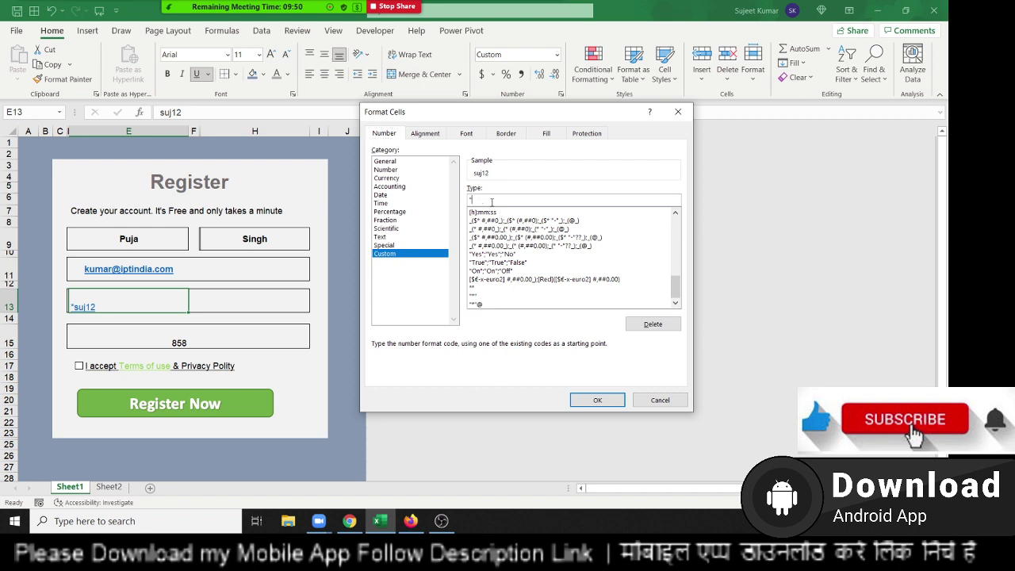
{"action": "type", "text": "\"*"}
{"action": "key", "text": "Return"}
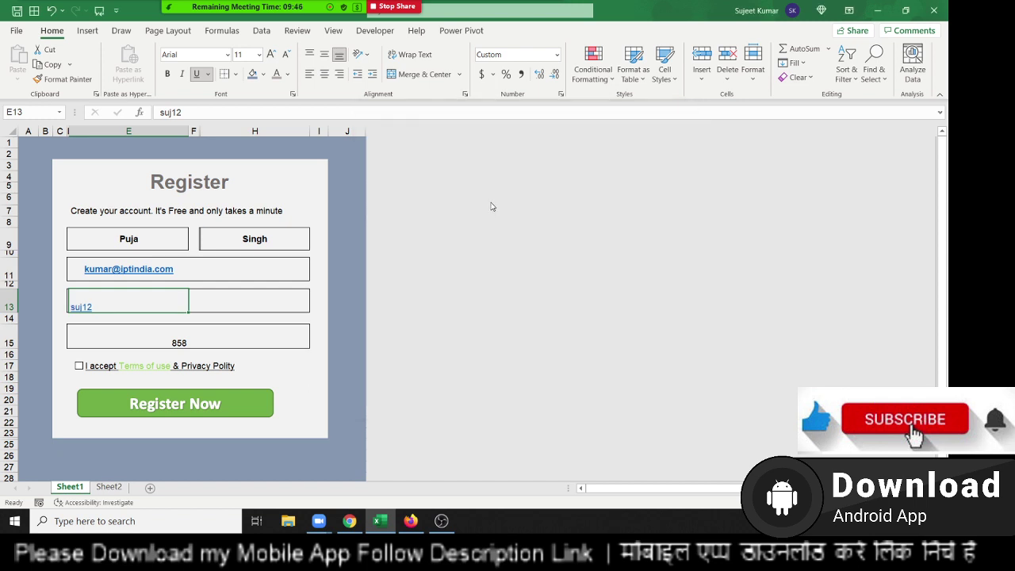
Enter a sample numeric password in E13, masked as asterisks, and reopen its format code for editing.
{"action": "type", "text": "123"}
{"action": "key", "text": "Return"}
{"action": "key", "text": "Up"}
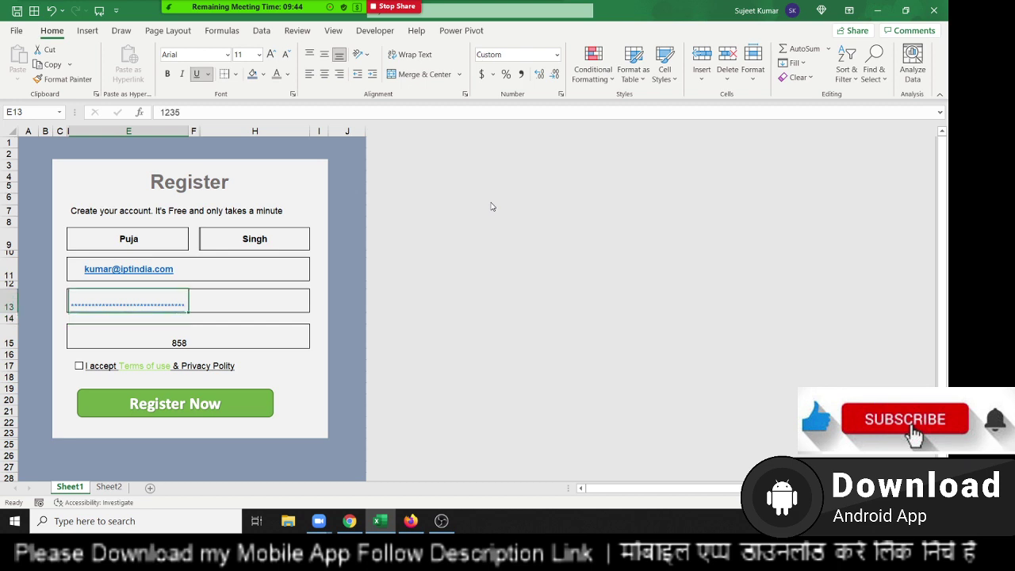
{"action": "left_click", "coordinate": [561, 95]}
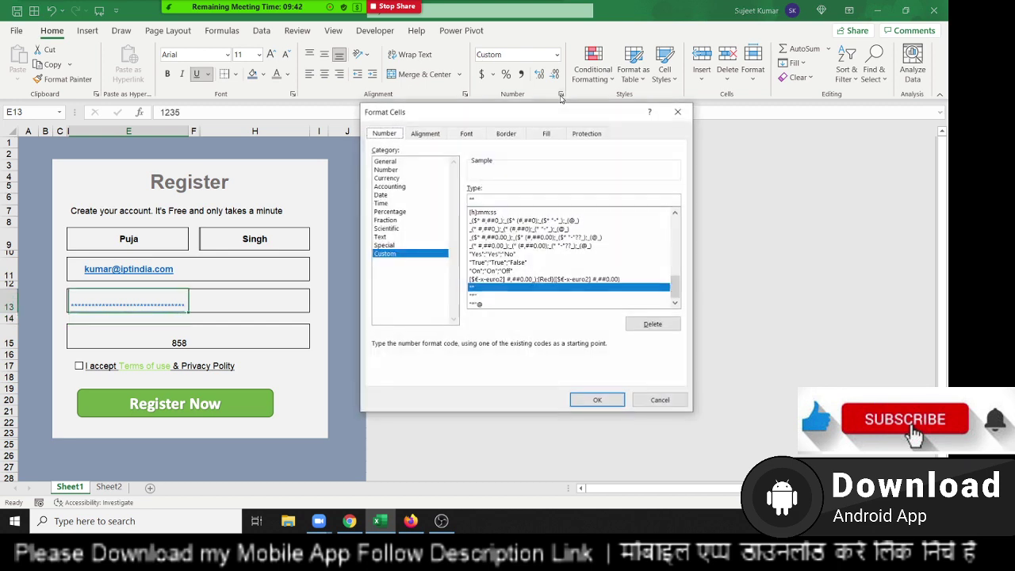
{"action": "left_click", "coordinate": [474, 200]}
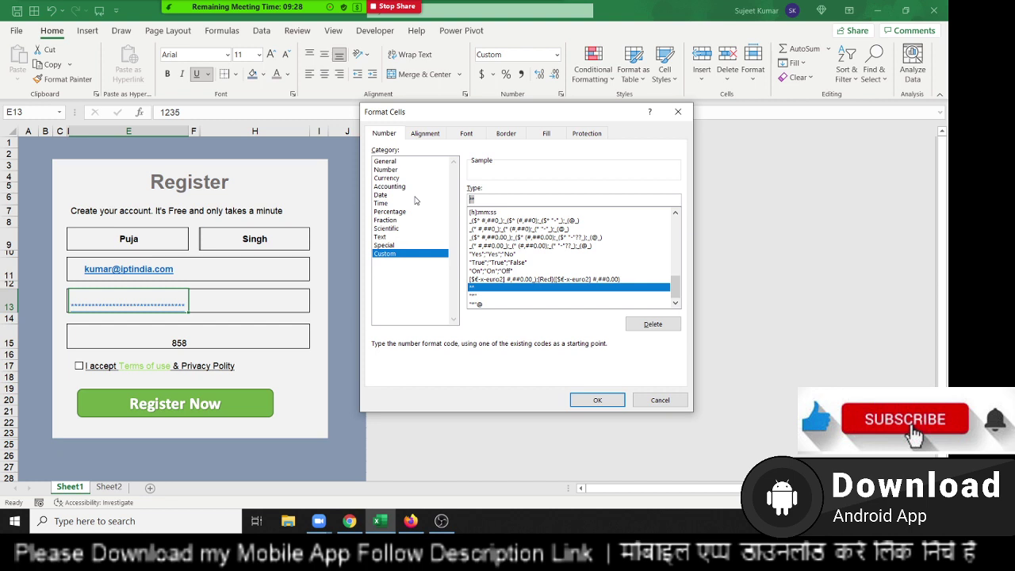
Clear the password cell's old custom format code and apply the revised format.
{"action": "key", "text": "BackSpace"}
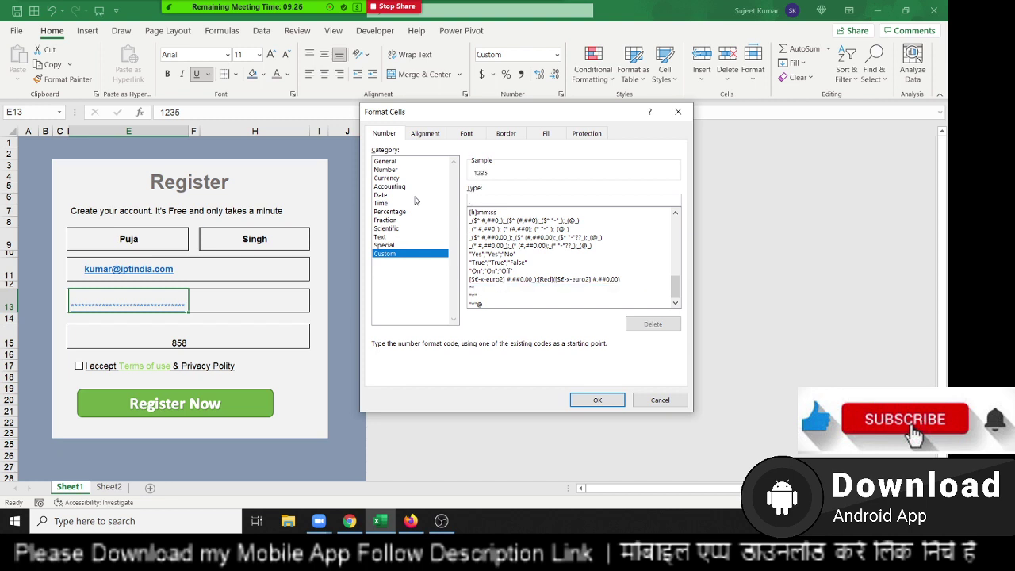
{"action": "type", "text": "\"\";\"\";\""}
{"action": "left_click", "coordinate": [603, 405]}
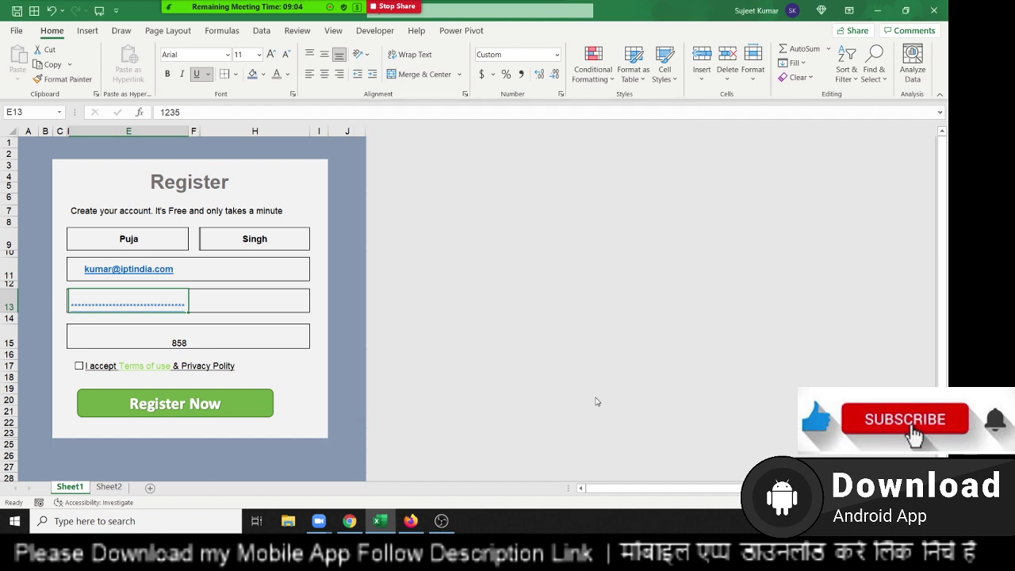
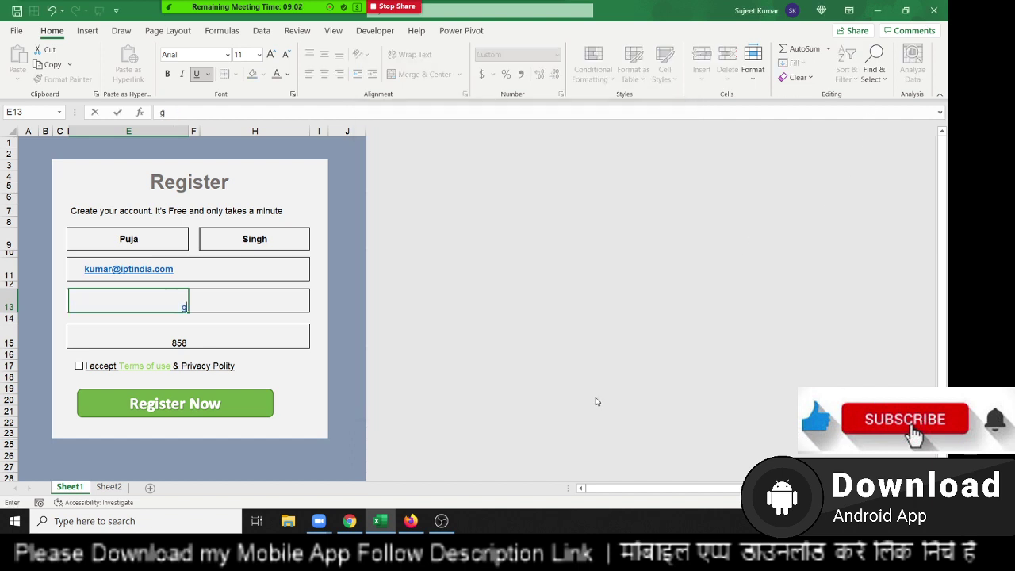
Re-enter the password in E13, then replace it with a short numeric password shown as asterisks.
{"action": "key", "text": "Return"}
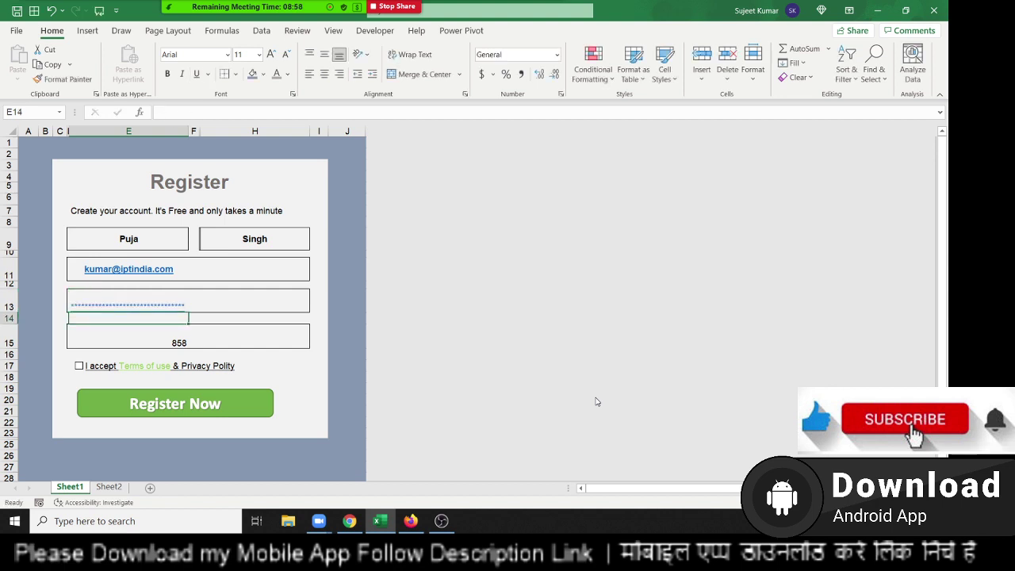
{"action": "key", "text": "Up"}
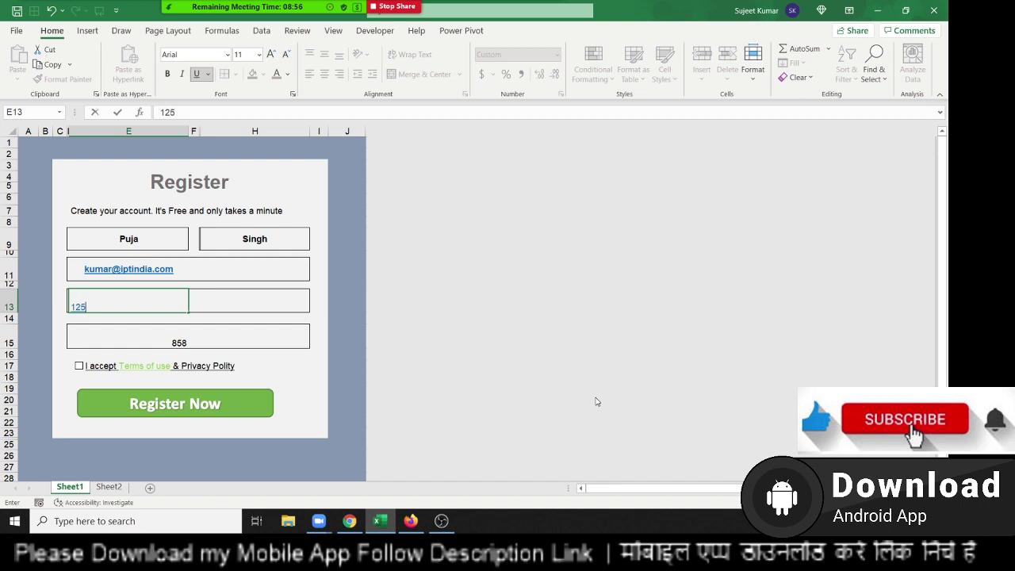
{"action": "key", "text": "Return"}
{"action": "key", "text": "Up"}
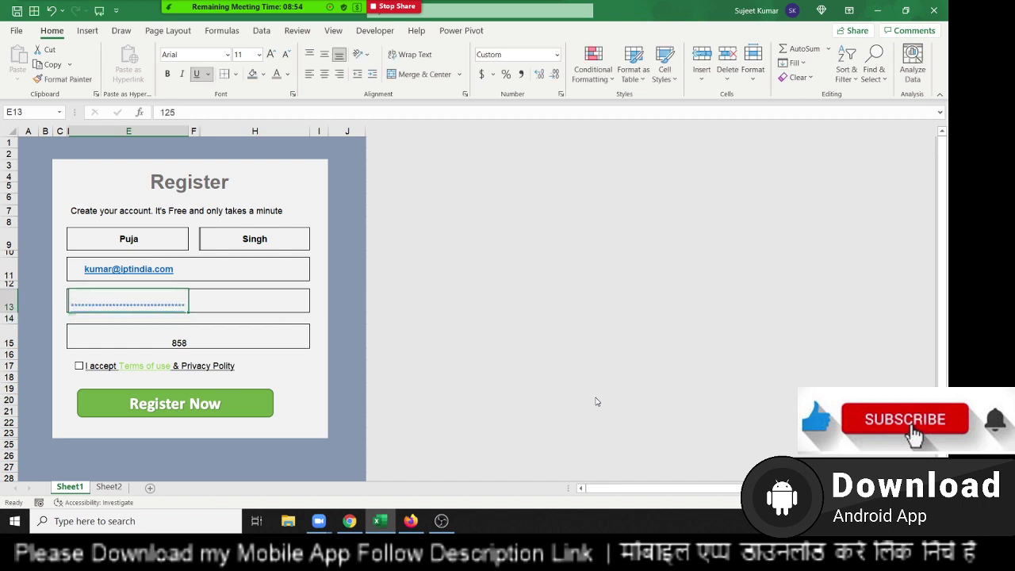
{"action": "left_click", "coordinate": [561, 94]}
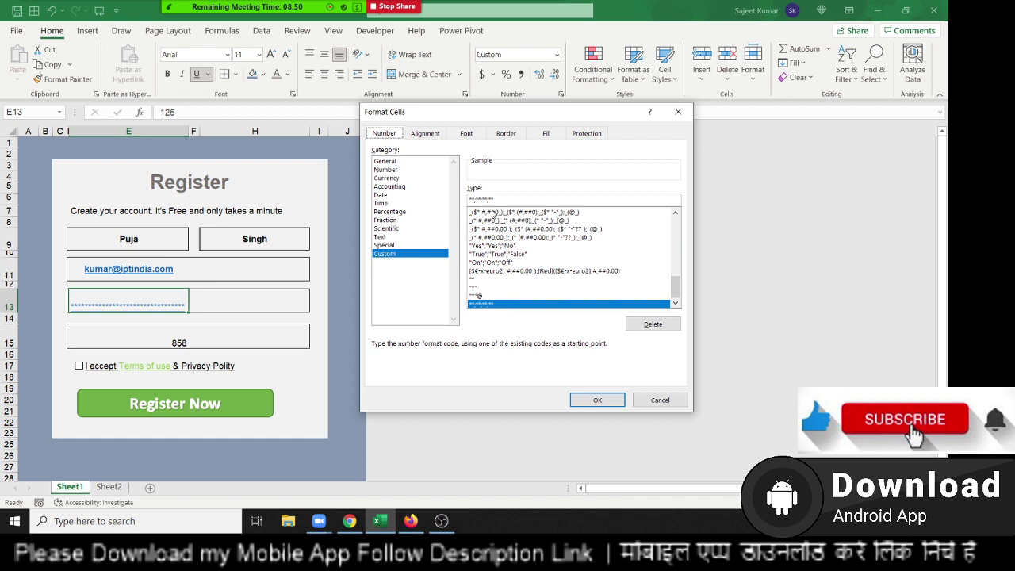
{"action": "key", "text": "super"}
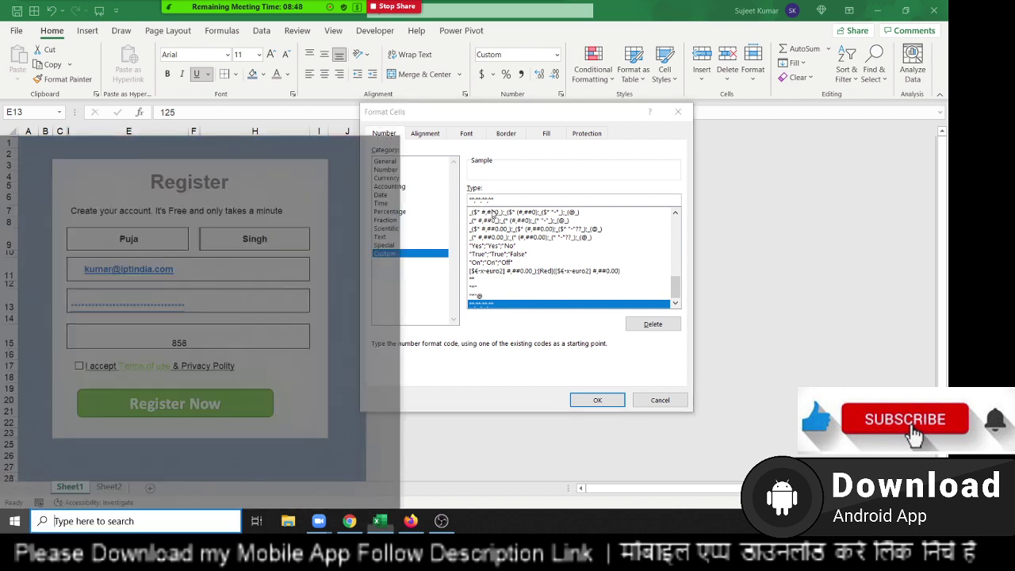
{"action": "type", "text": "meg"}
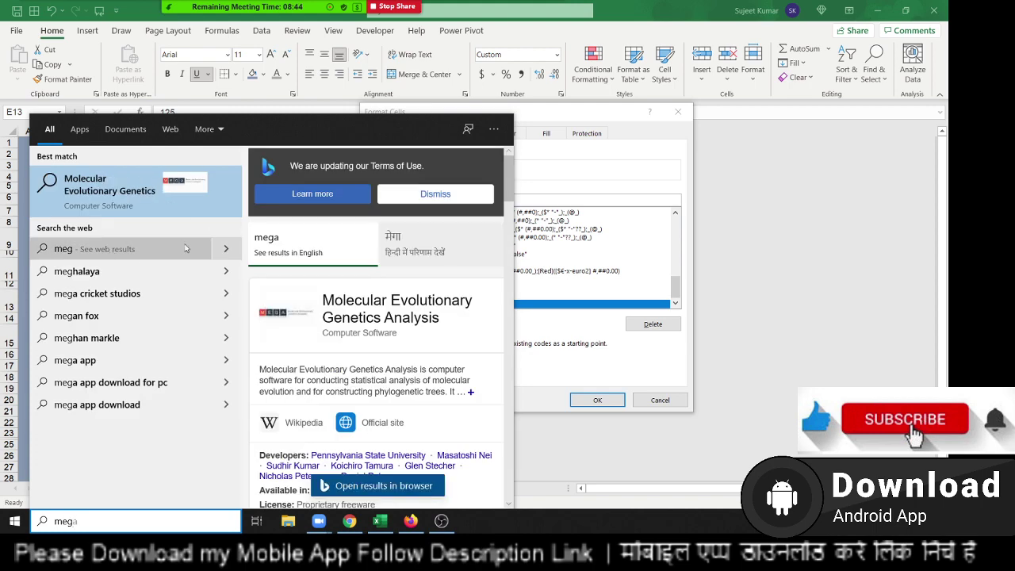
{"action": "key", "text": "BackSpace"}
{"action": "key", "text": "BackSpace"}
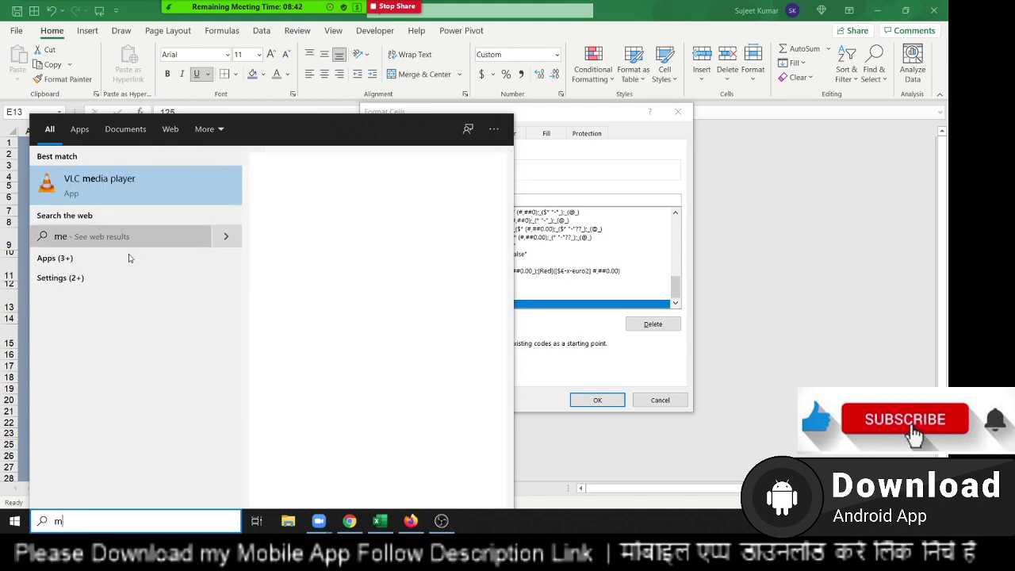
{"action": "type", "text": "agnifier"}
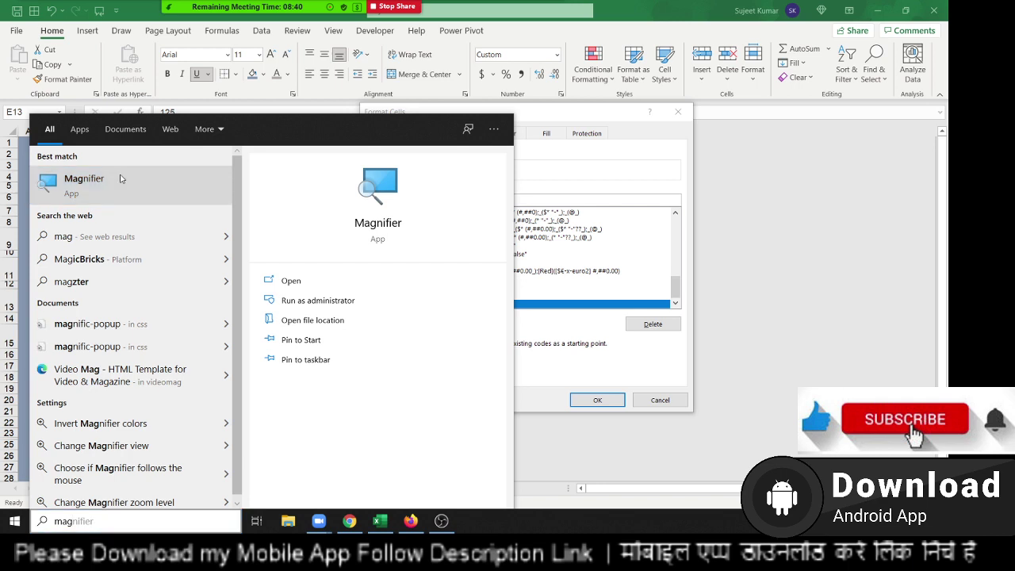
{"action": "left_click", "coordinate": [389, 228]}
{"action": "left_click", "coordinate": [389, 229]}
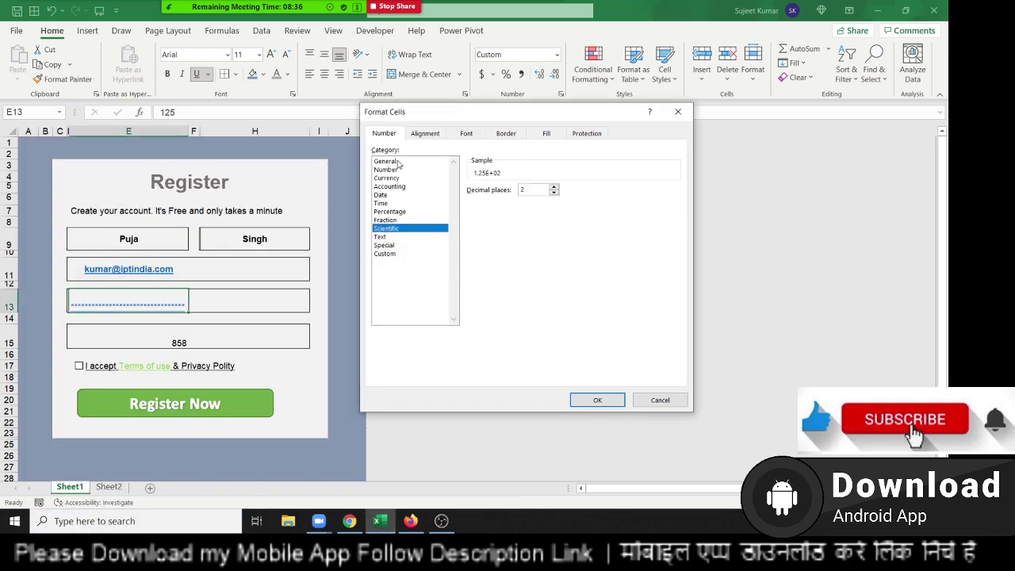
{"action": "key", "text": "Escape"}
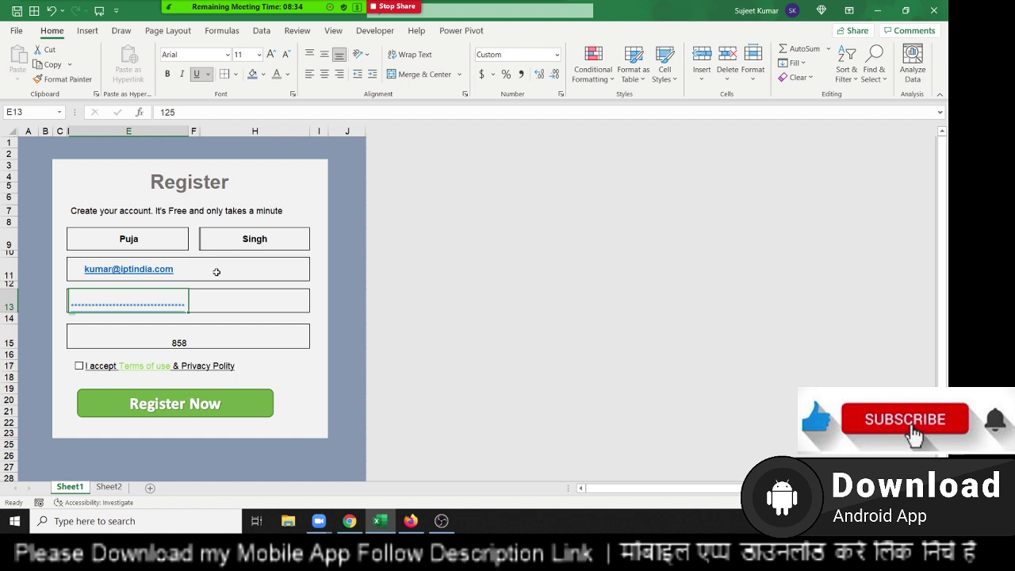
On a magnified Sheet2, type the example text **;**;**;** into cell C3.
{"action": "left_click", "coordinate": [109, 486]}
{"action": "scroll", "coordinate": [255, 285], "scroll_direction": "up", "scroll_amount": 1}
{"action": "scroll", "coordinate": [255, 284], "scroll_direction": "up", "scroll_amount": 3}
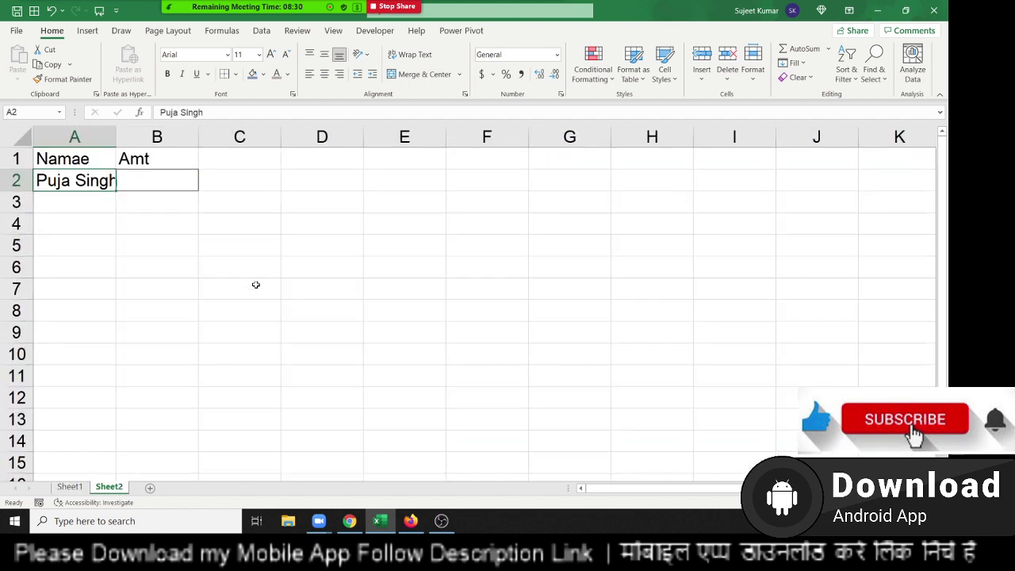
{"action": "scroll", "coordinate": [255, 284], "scroll_direction": "up", "scroll_amount": 2}
{"action": "scroll", "coordinate": [255, 285], "scroll_direction": "up", "scroll_amount": 2}
{"action": "key", "text": "super+plus"}
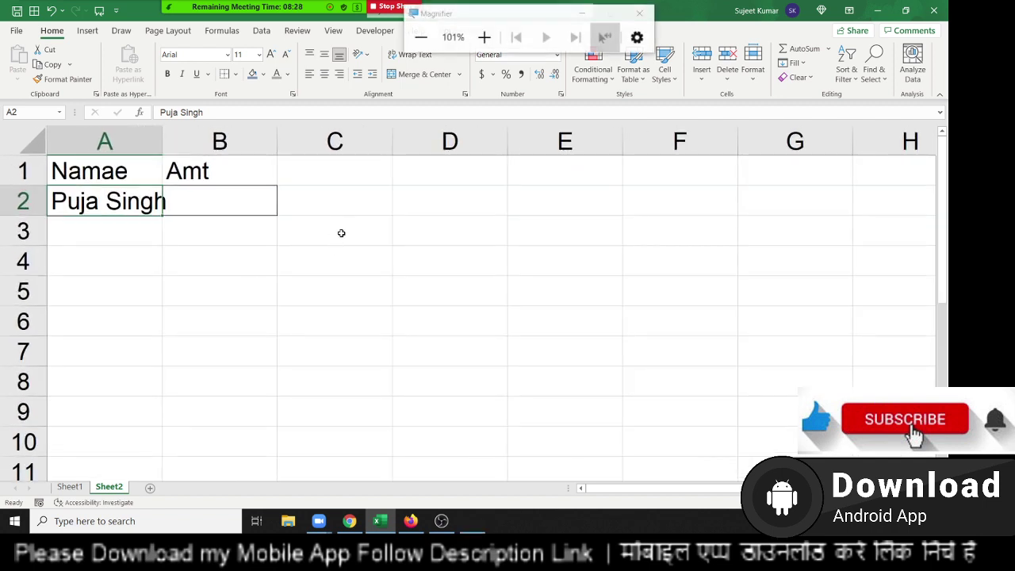
{"action": "scroll", "coordinate": [365, 242], "scroll_direction": "up", "scroll_amount": 2}
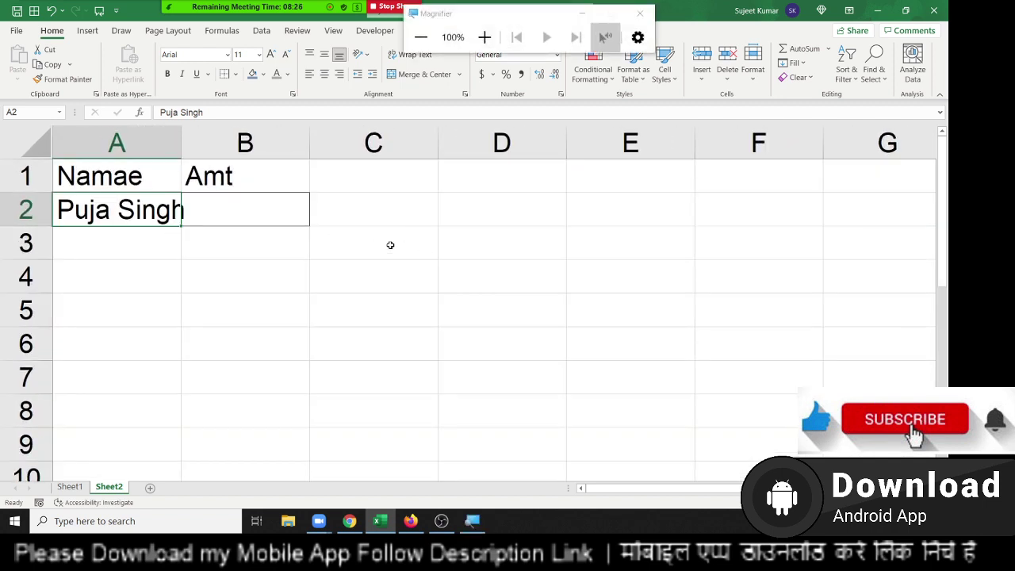
{"action": "left_click", "coordinate": [390, 245]}
{"action": "type", "text": "**"}
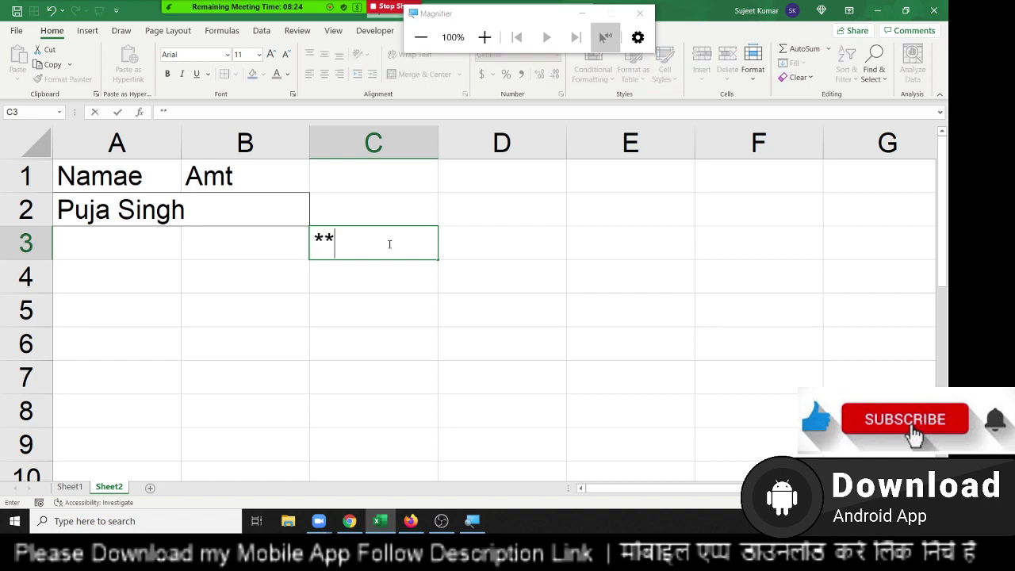
{"action": "type", "text": ";"}
{"action": "type", "text": "**;"}
{"action": "type", "text": "**;"}
{"action": "type", "text": "**"}
Edit C3's text into the pattern **,**,**,**, then select the 858 number field on Sheet1.
{"action": "left_click", "coordinate": [321, 238]}
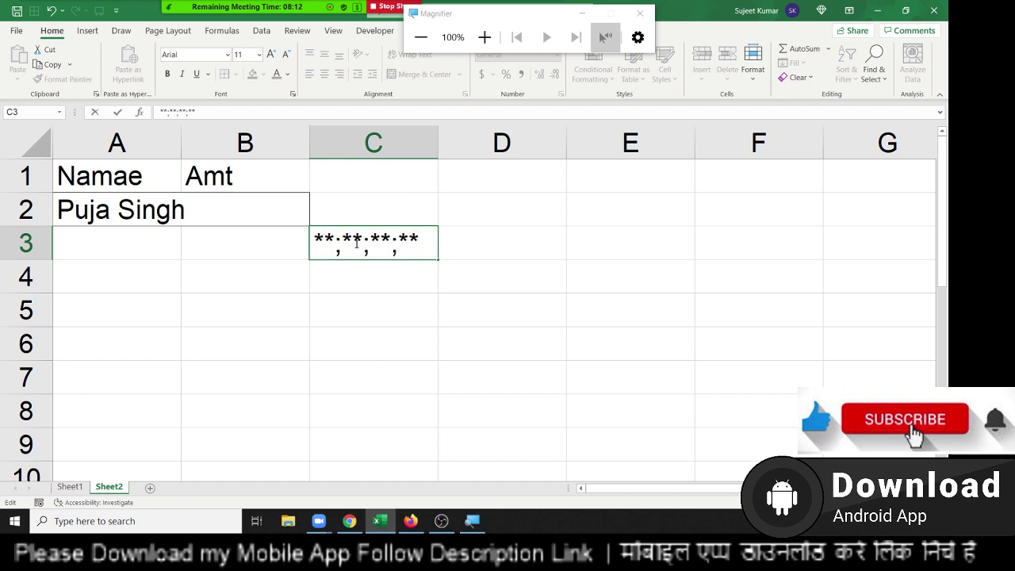
{"action": "left_click", "coordinate": [410, 240]}
{"action": "left_click_drag", "start_coordinate": [314, 242], "coordinate": [370, 242]}
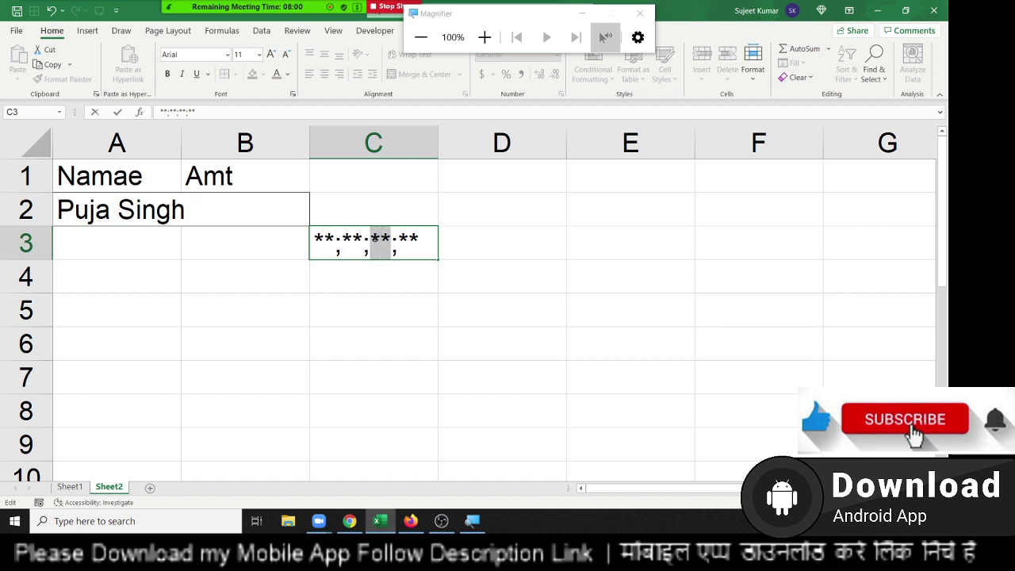
{"action": "left_click", "coordinate": [354, 242]}
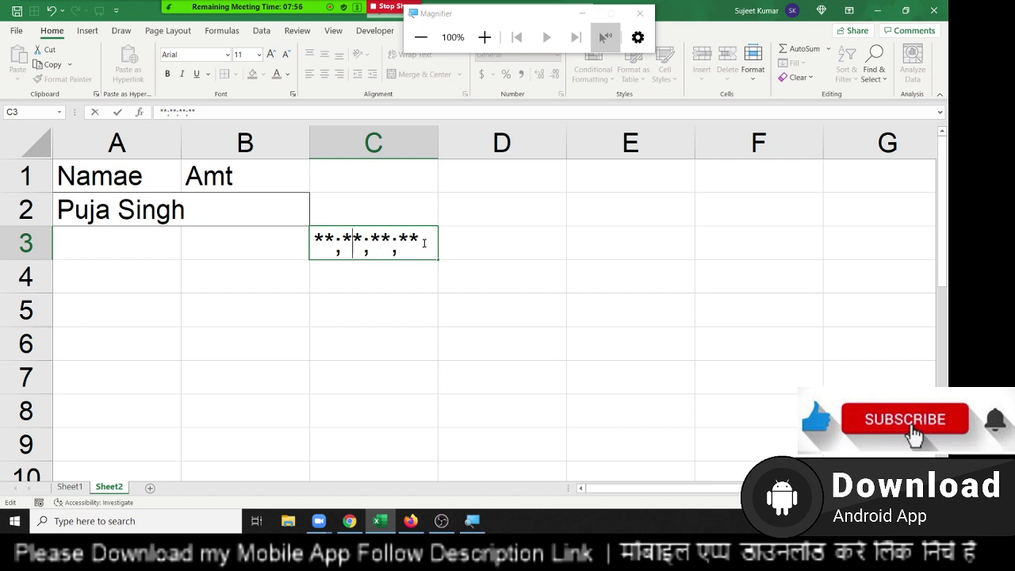
{"action": "left_click_drag", "start_coordinate": [424, 242], "coordinate": [399, 242]}
{"action": "left_click", "coordinate": [375, 245]}
{"action": "mouse_move", "coordinate": [341, 251]}
{"action": "key", "text": "Return"}
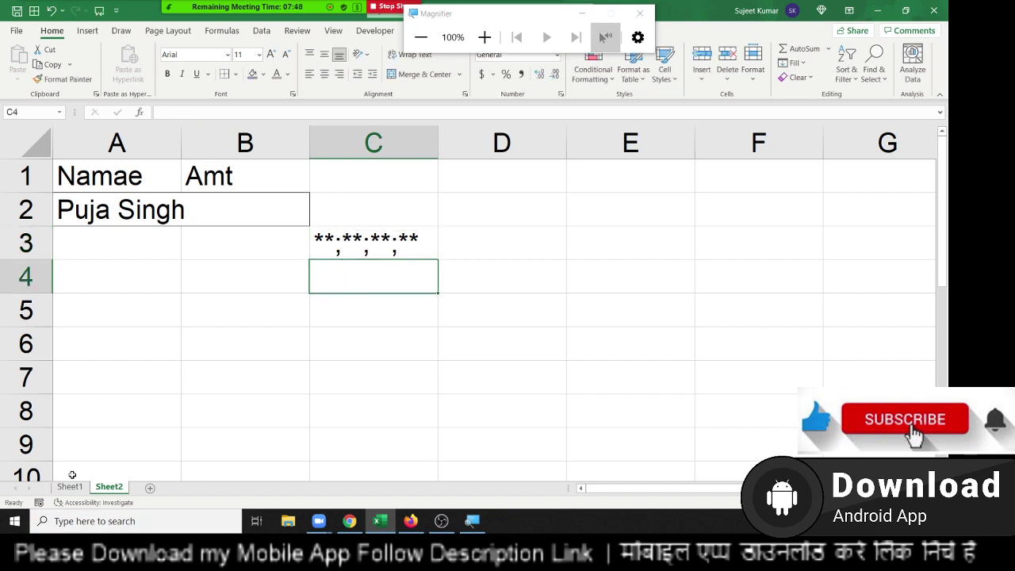
{"action": "left_click", "coordinate": [69, 487]}
{"action": "left_click", "coordinate": [146, 338]}
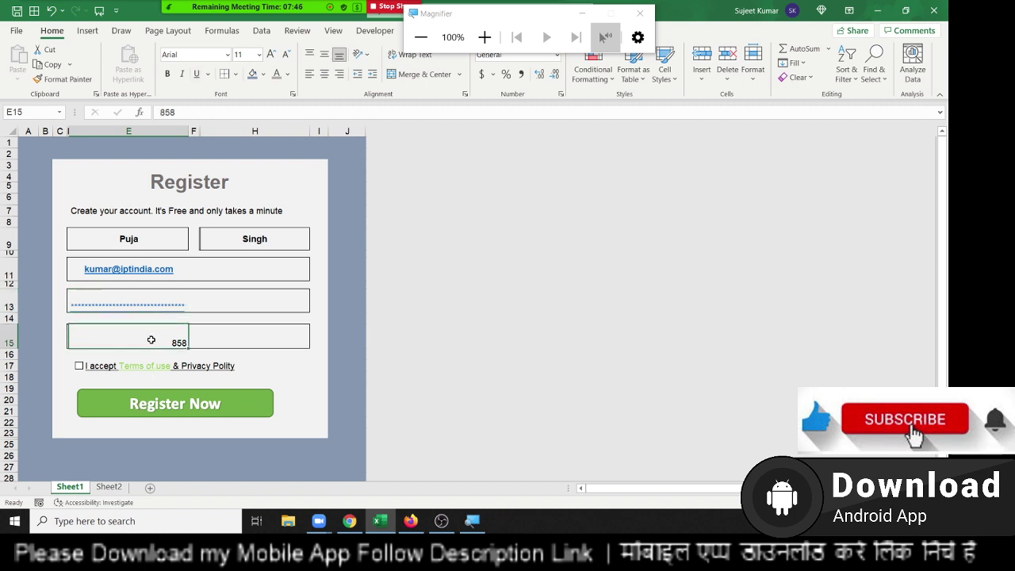
Give the 858 number field the custom format *#;*#;*#;*# so it shows only # signs.
{"action": "left_click", "coordinate": [560, 95]}
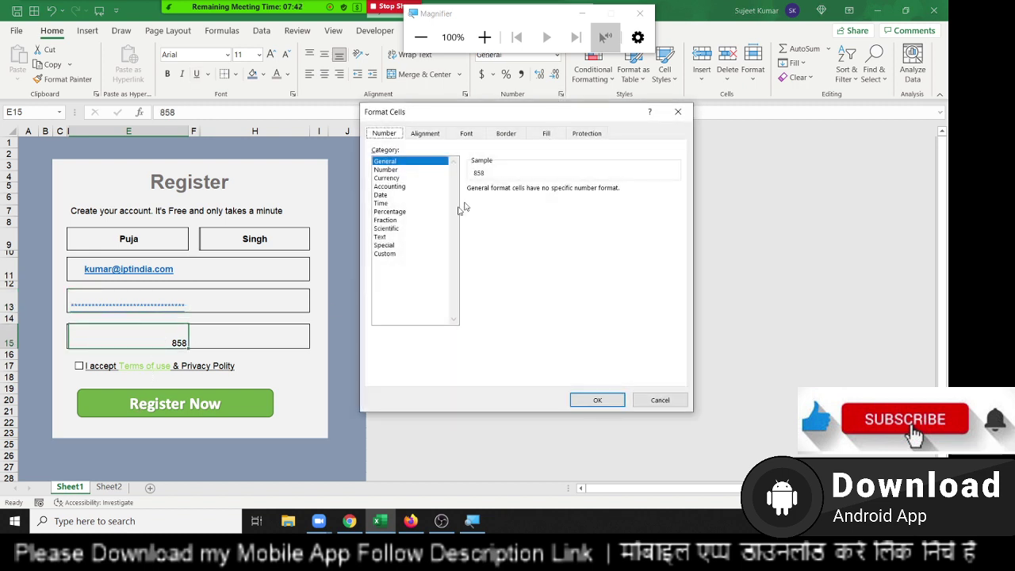
{"action": "left_click", "coordinate": [384, 254]}
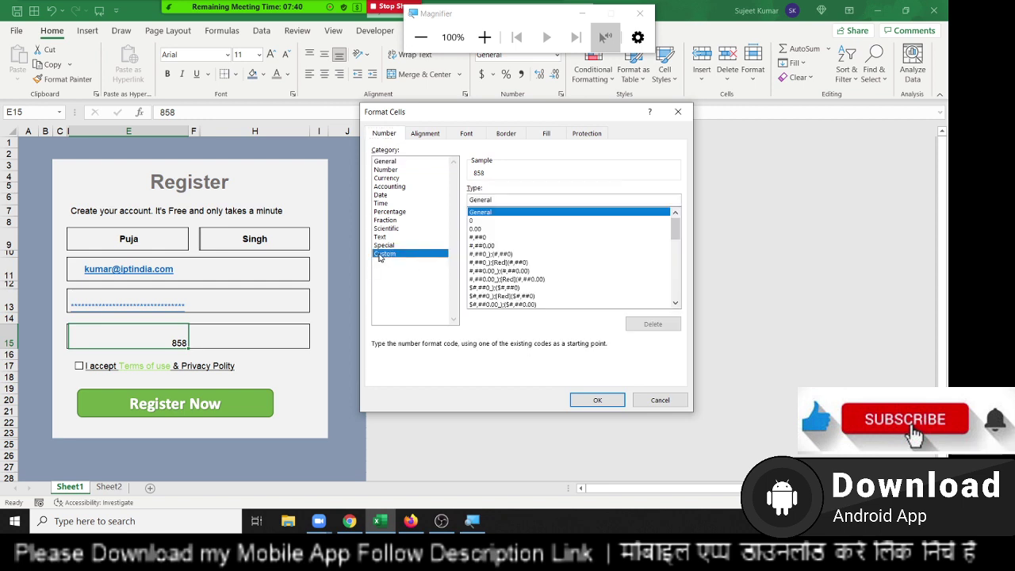
{"action": "double_click", "coordinate": [487, 201]}
{"action": "type", "text": "*#"}
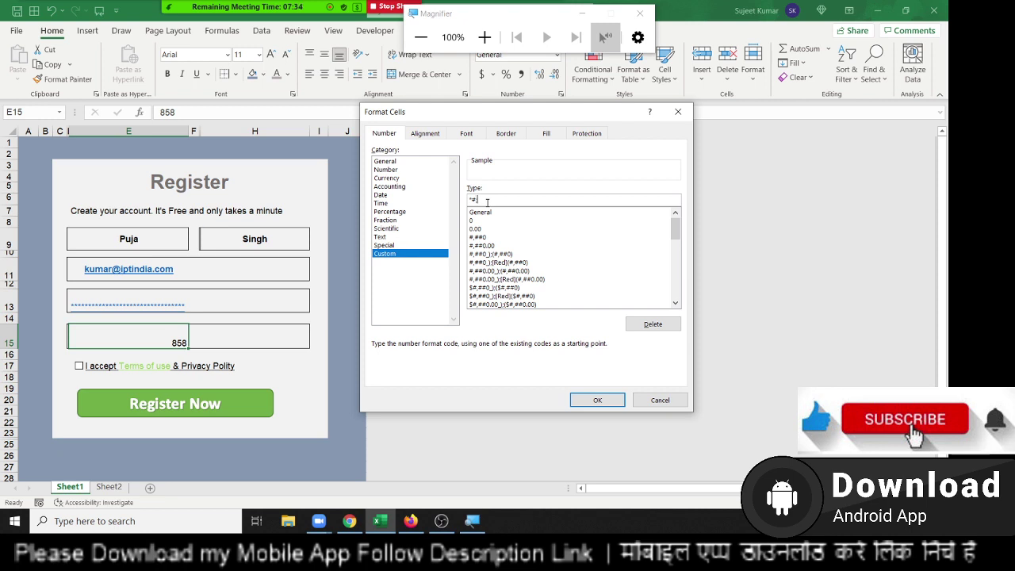
{"action": "type", "text": ";"}
{"action": "type", "text": "#;"}
{"action": "type", "text": "*#;"}
{"action": "type", "text": "*#"}
{"action": "type", "text": ";*#"}
{"action": "type", "text": ";"}
{"action": "type", "text": "#"}
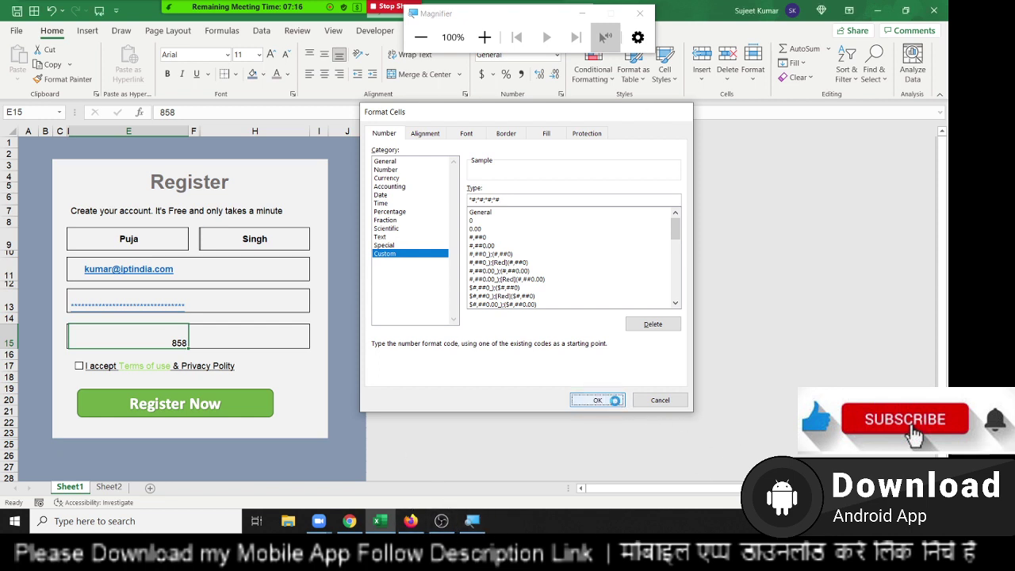
{"action": "left_click", "coordinate": [614, 403]}
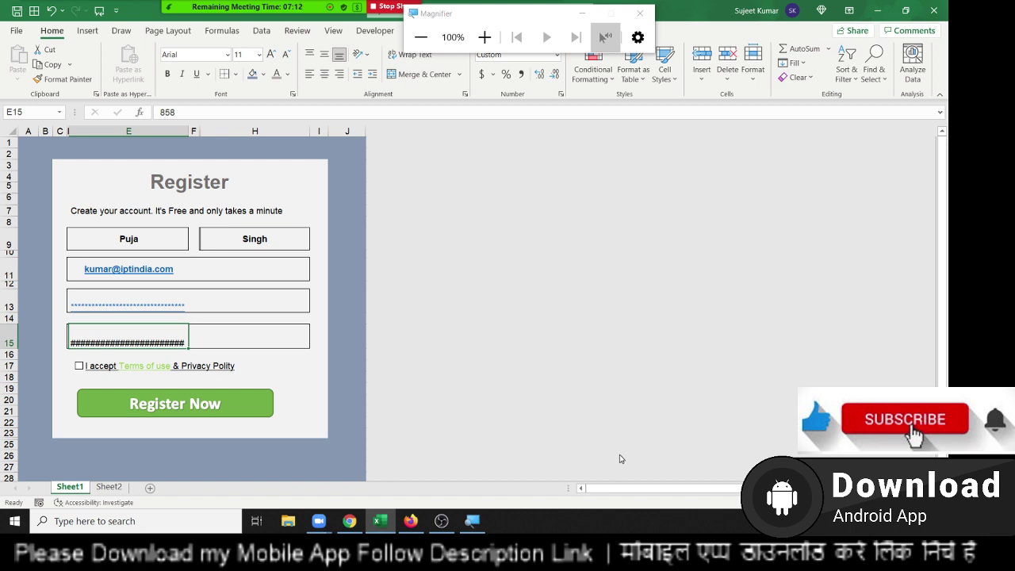
{"action": "left_click", "coordinate": [353, 244]}
Close the magnifier and select the whole Register form area C3:J25.
{"action": "scroll", "coordinate": [352, 244], "scroll_direction": "down", "scroll_amount": 1}
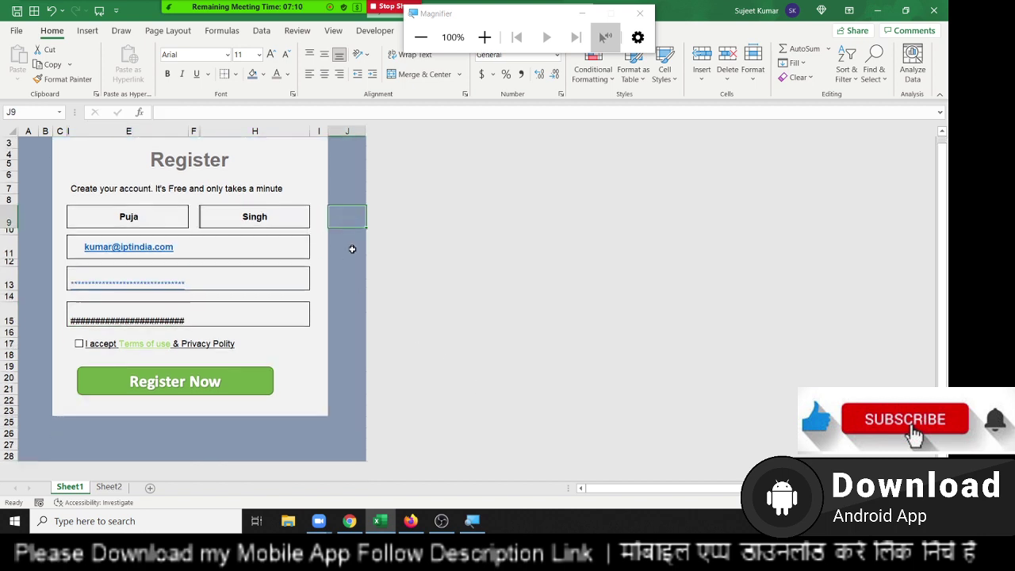
{"action": "scroll", "coordinate": [352, 246], "scroll_direction": "down", "scroll_amount": 2}
{"action": "scroll", "coordinate": [350, 253], "scroll_direction": "up", "scroll_amount": 3}
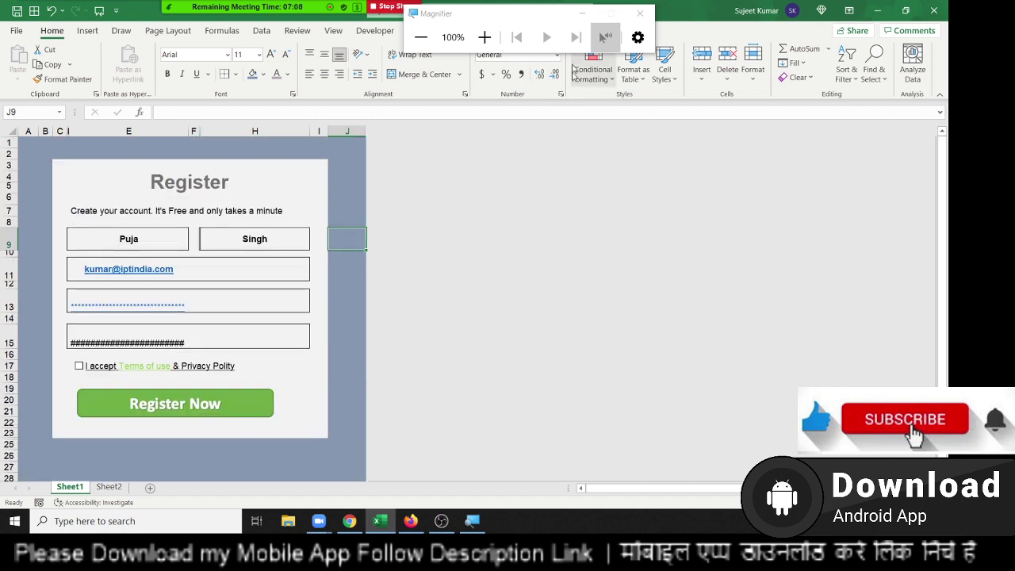
{"action": "left_click", "coordinate": [640, 14]}
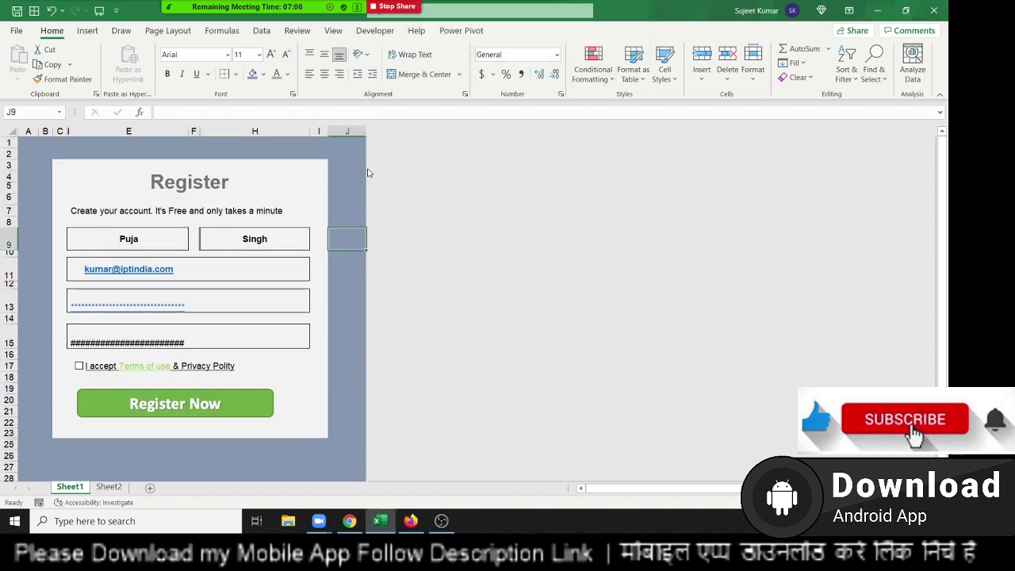
{"action": "mouse_move", "coordinate": [350, 165]}
{"action": "left_mouse_down"}
{"action": "mouse_move", "coordinate": [362, 447]}
{"action": "mouse_move", "coordinate": [106, 443]}
{"action": "left_mouse_up"}
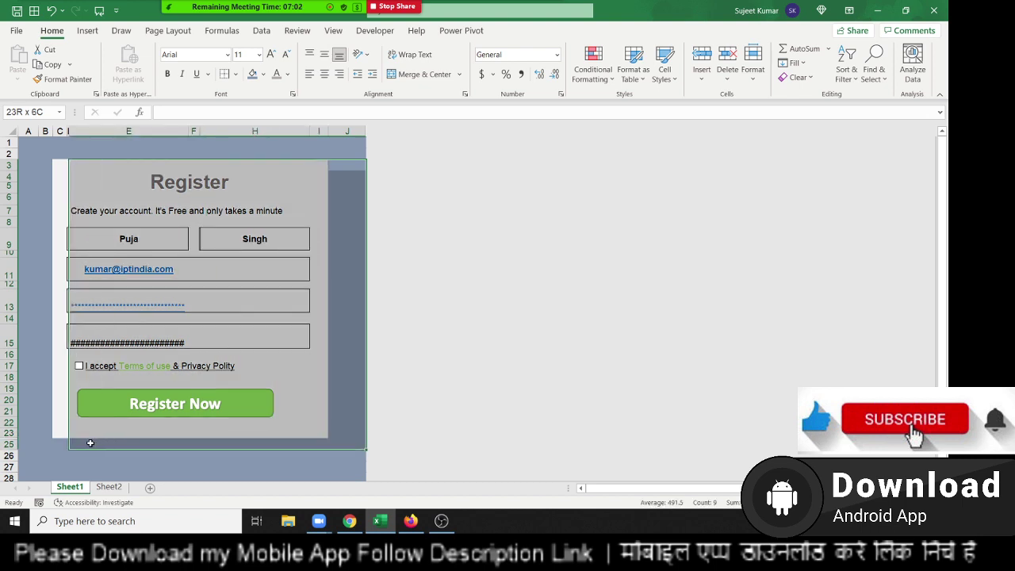
{"action": "left_click_drag", "start_coordinate": [107, 443], "coordinate": [62, 443]}
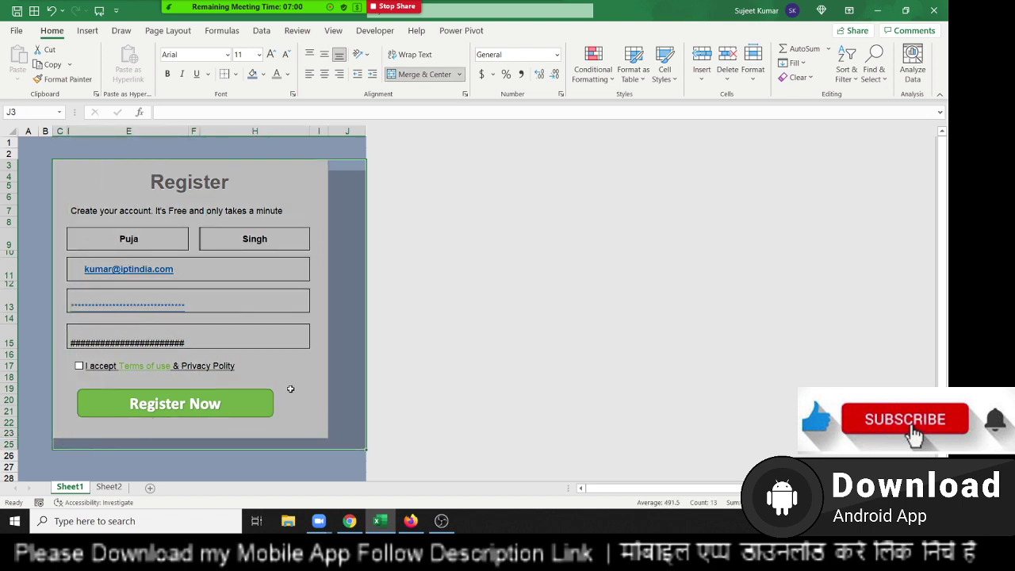
{"action": "left_click", "coordinate": [336, 318]}
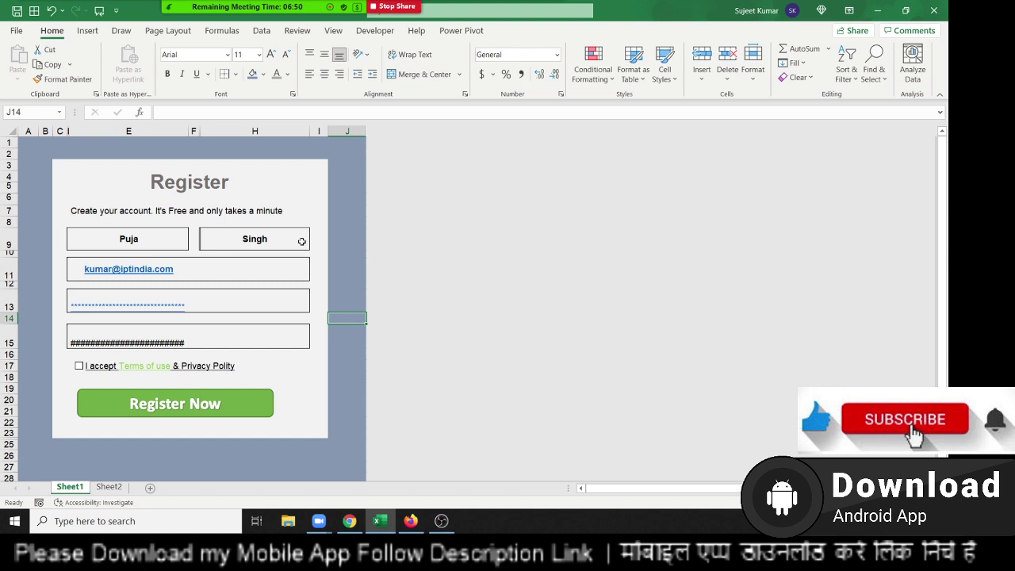
Check the masked password cells E13 and E14, then go back to Sheet2.
{"action": "left_click", "coordinate": [239, 297]}
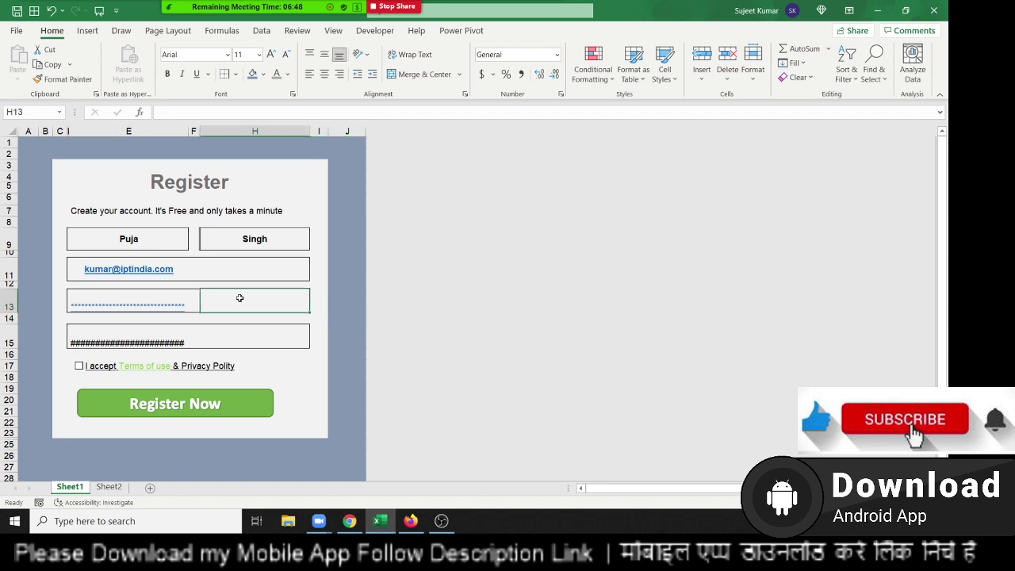
{"action": "key", "text": "Left"}
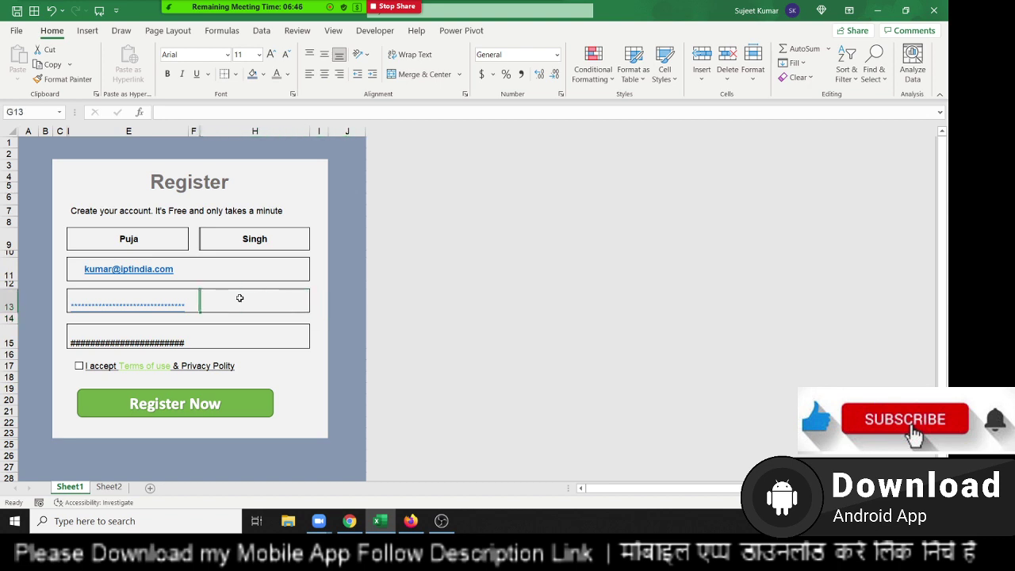
{"action": "key", "text": "Left"}
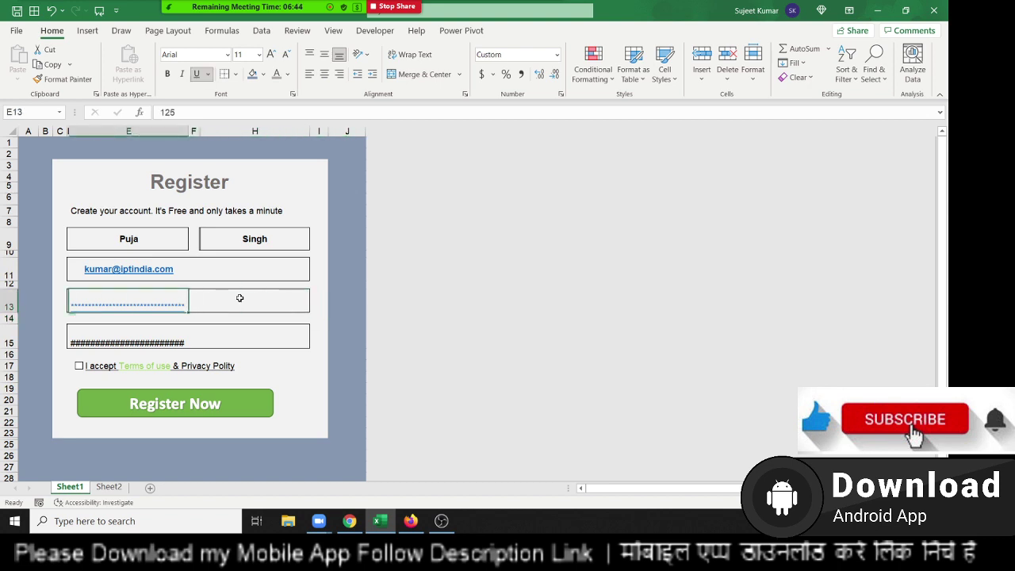
{"action": "key", "text": "Down"}
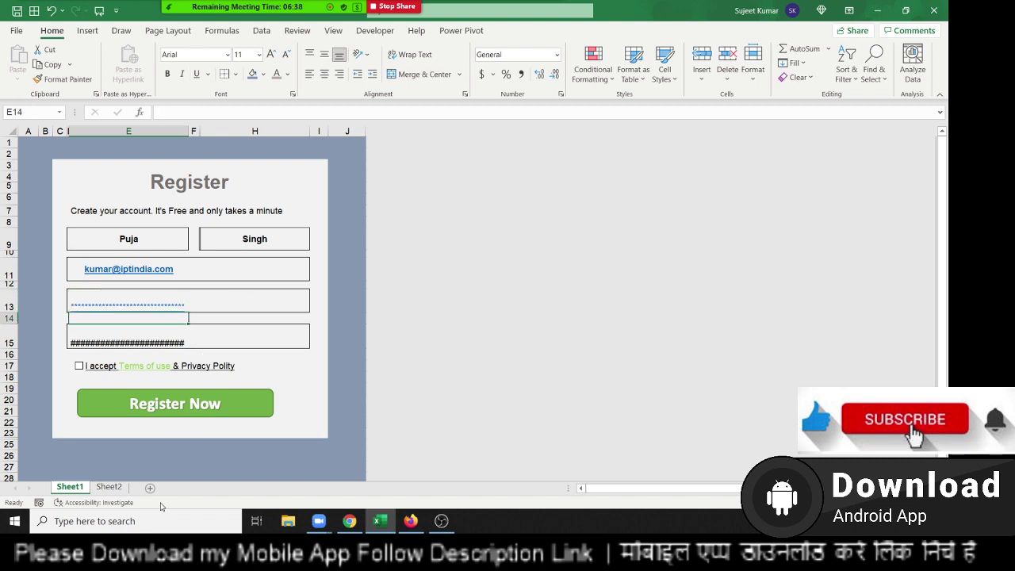
{"action": "left_click", "coordinate": [110, 487]}
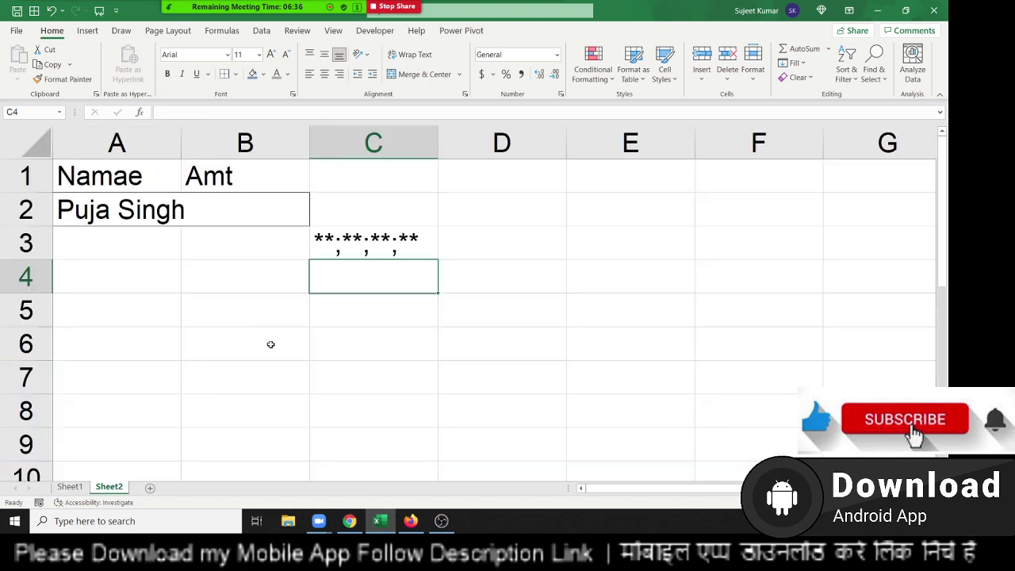
Enter a test value 5 in C5, delete it again, and select C3.
{"action": "left_click", "coordinate": [339, 318]}
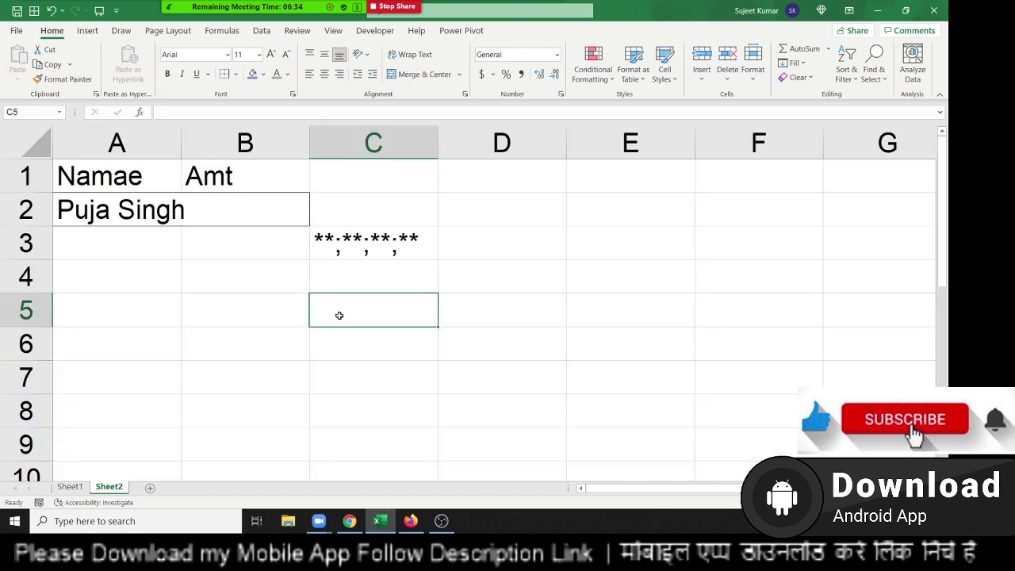
{"action": "type", "text": "5"}
{"action": "key", "text": "Return"}
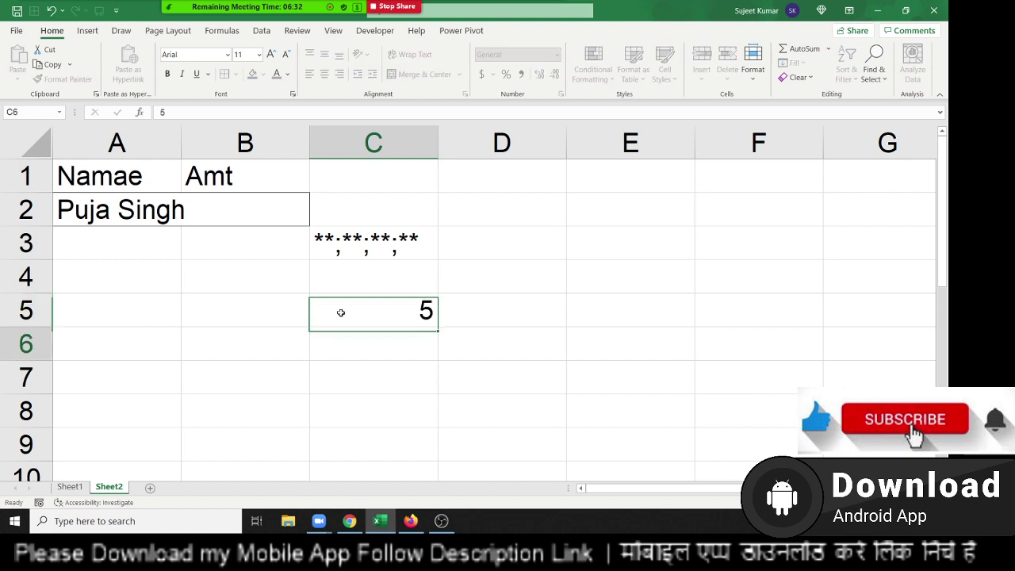
{"action": "left_click", "coordinate": [345, 312]}
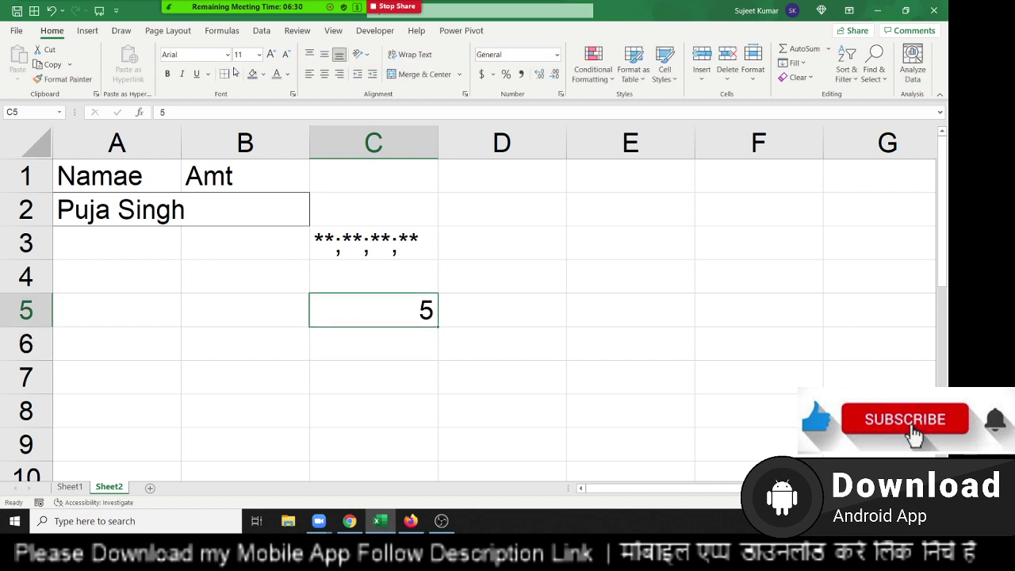
{"action": "mouse_move", "coordinate": [98, 47]}
{"action": "key", "text": "Delete"}
{"action": "left_click", "coordinate": [387, 255]}
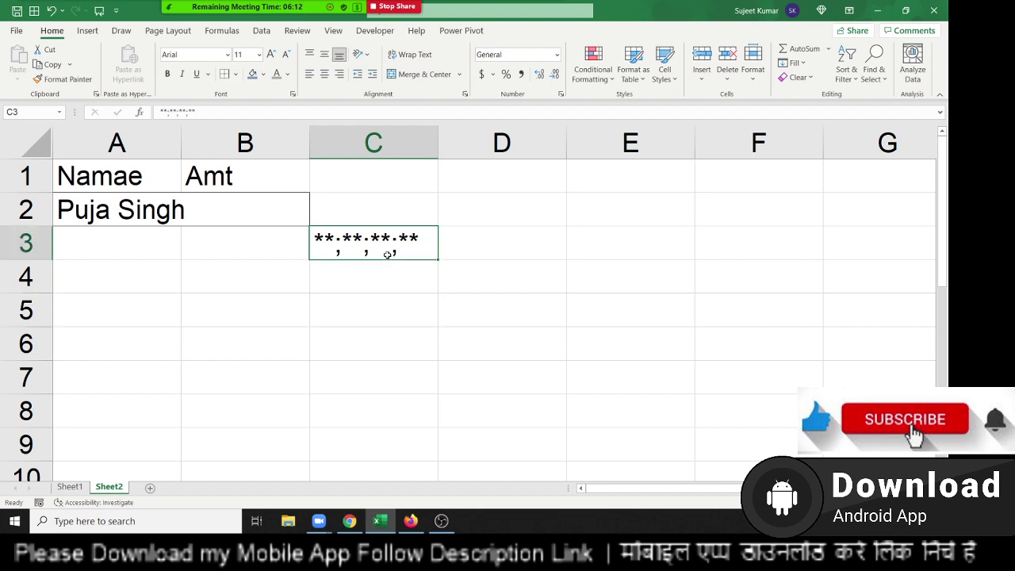
Minimize Excel and bring the OBS Studio recording window to the front.
{"action": "key", "text": "super+d"}
{"action": "left_click", "coordinate": [546, 16]}
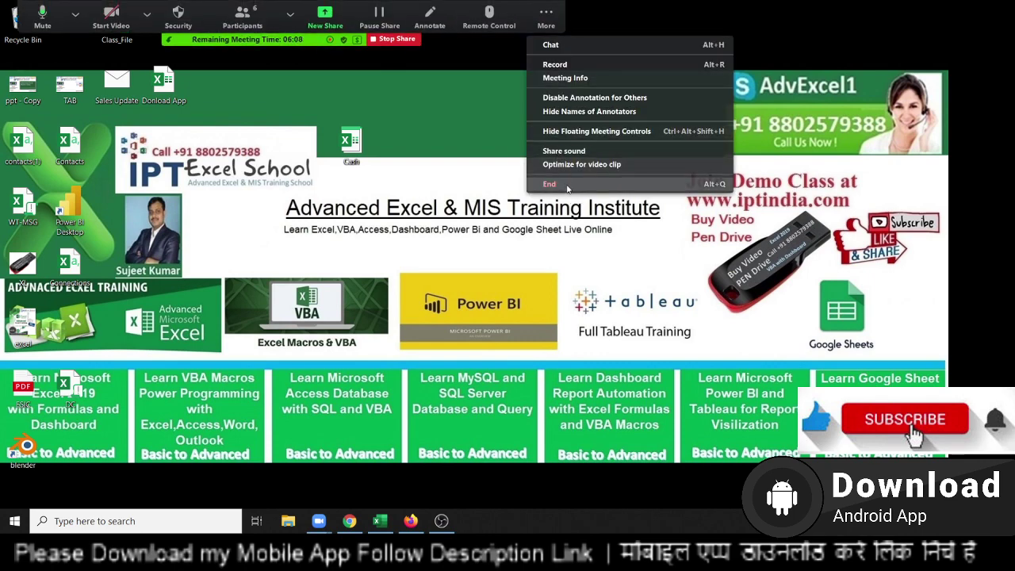
{"action": "left_click", "coordinate": [442, 521]}
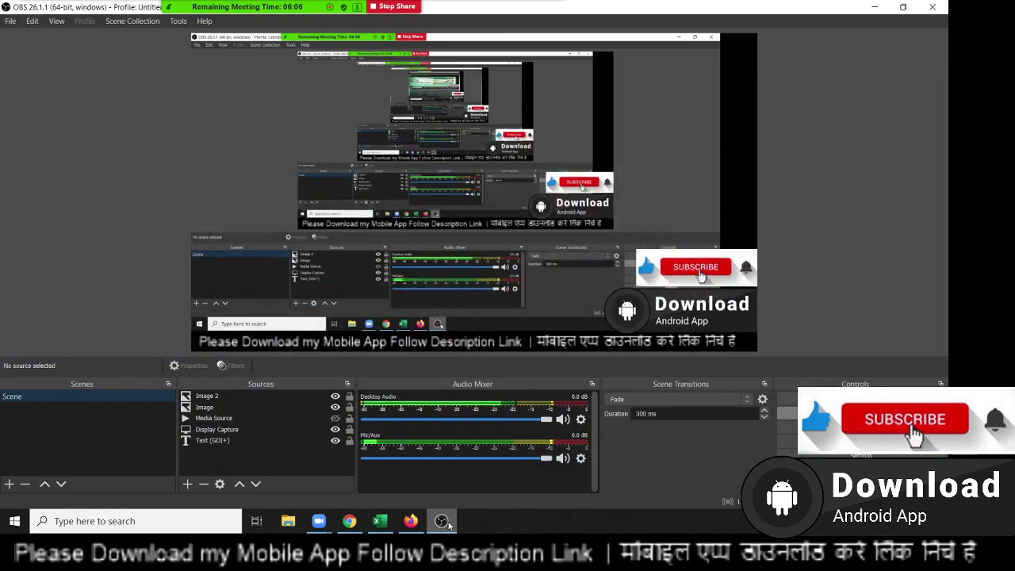